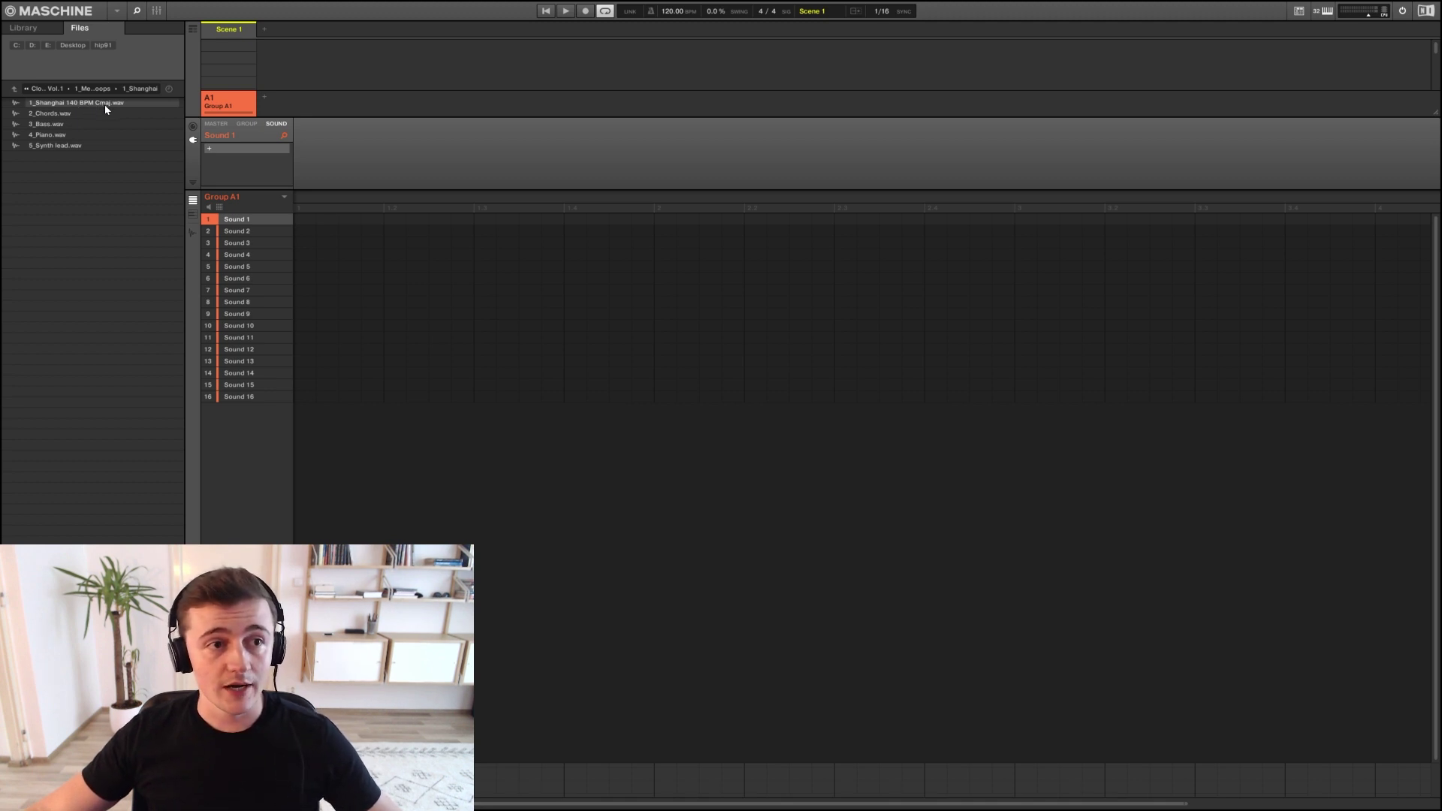
# Audition the Shanghai 140 BPM melody loop and its Chords, Bass, Piano and Synth lead stems in the file browser
pyautogui.click(59, 116)
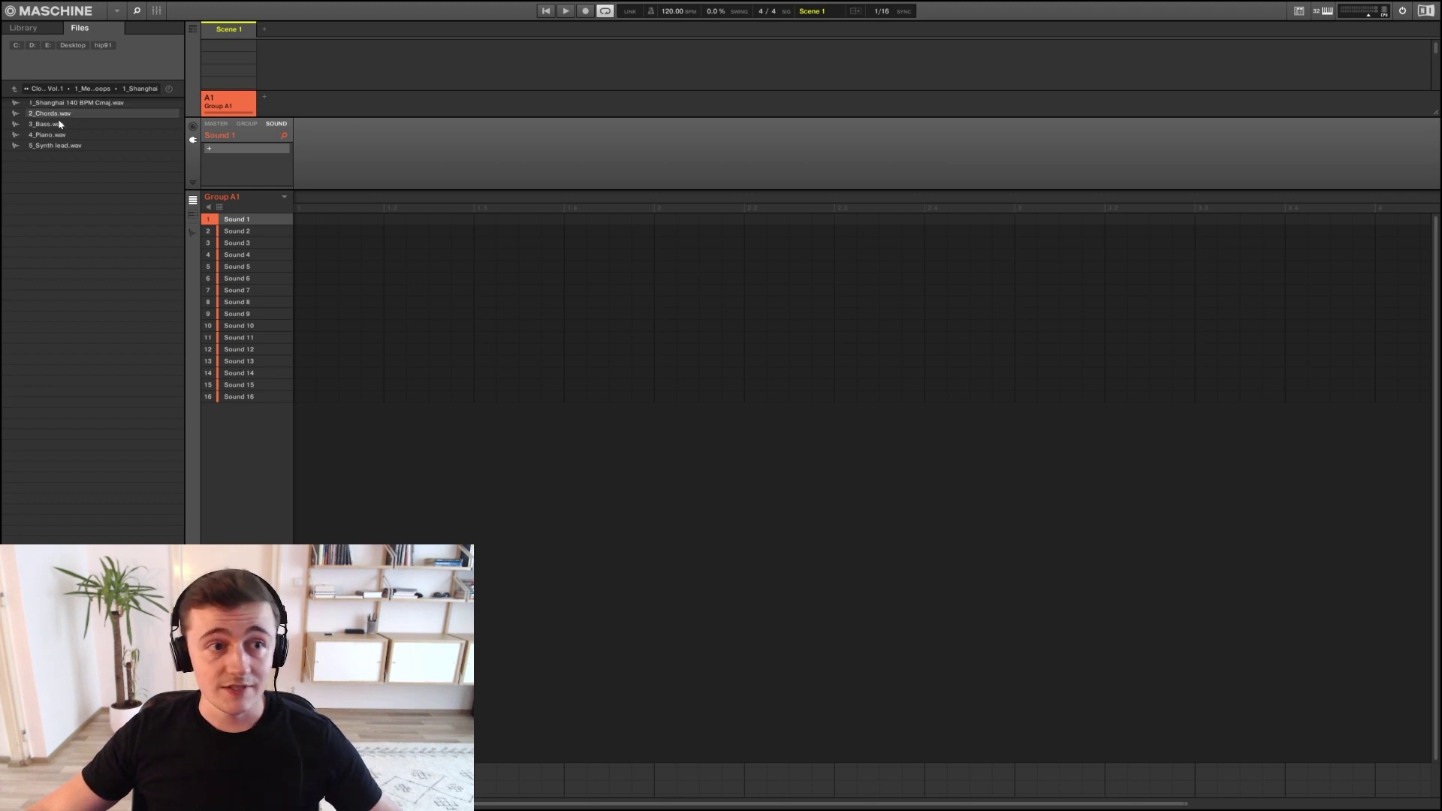
pyautogui.click(58, 125)
pyautogui.click(64, 115)
pyautogui.click(72, 105)
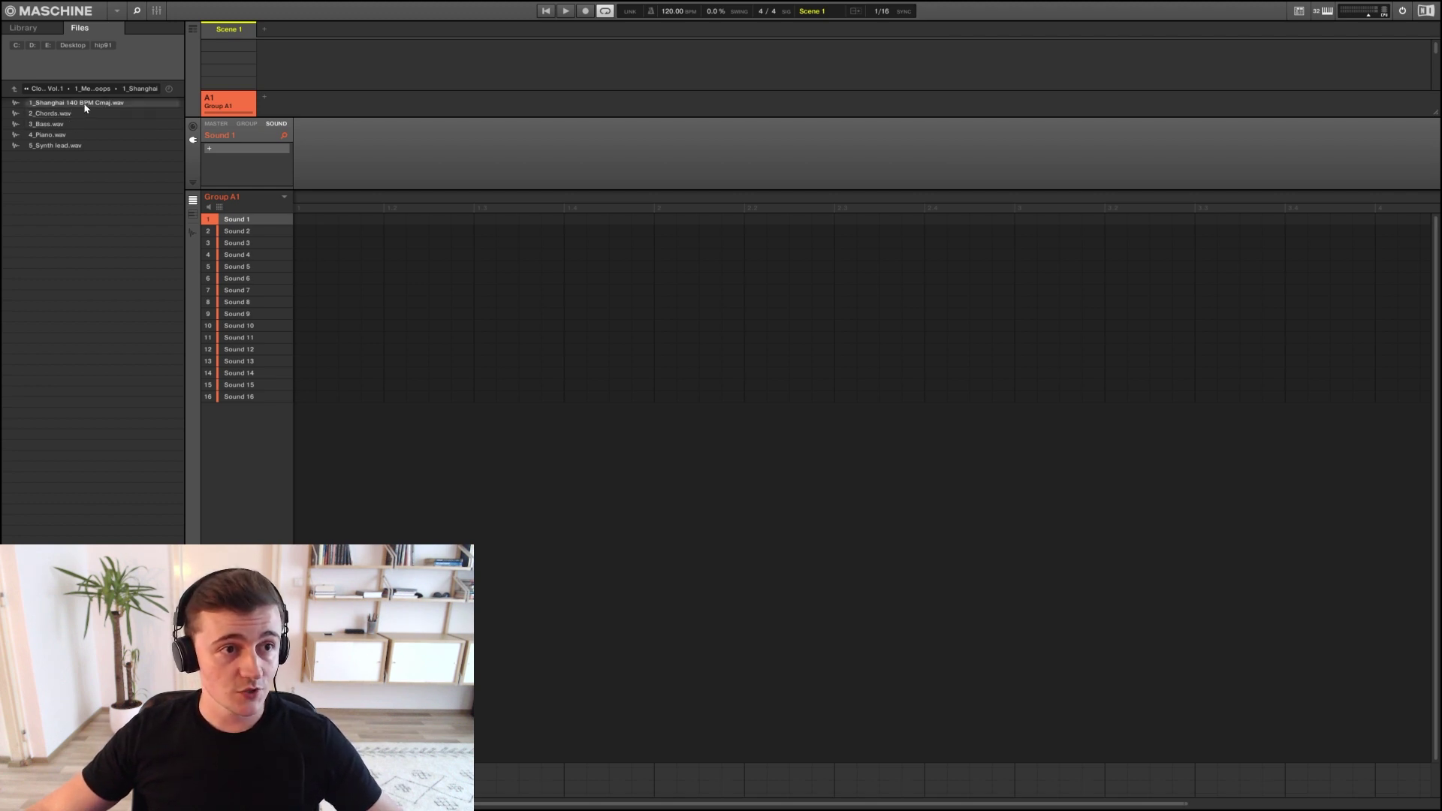
pyautogui.click(85, 106)
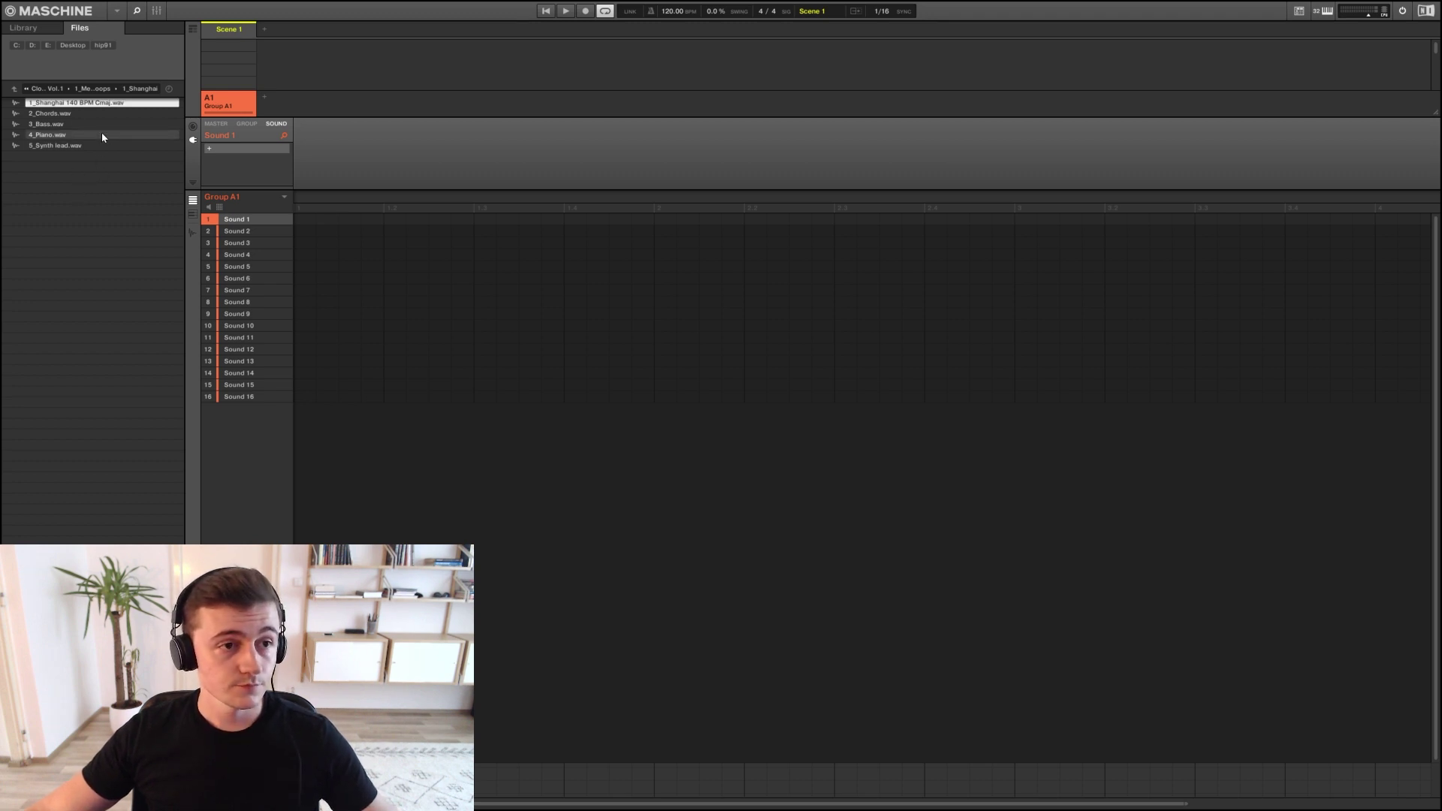
pyautogui.click(56, 114)
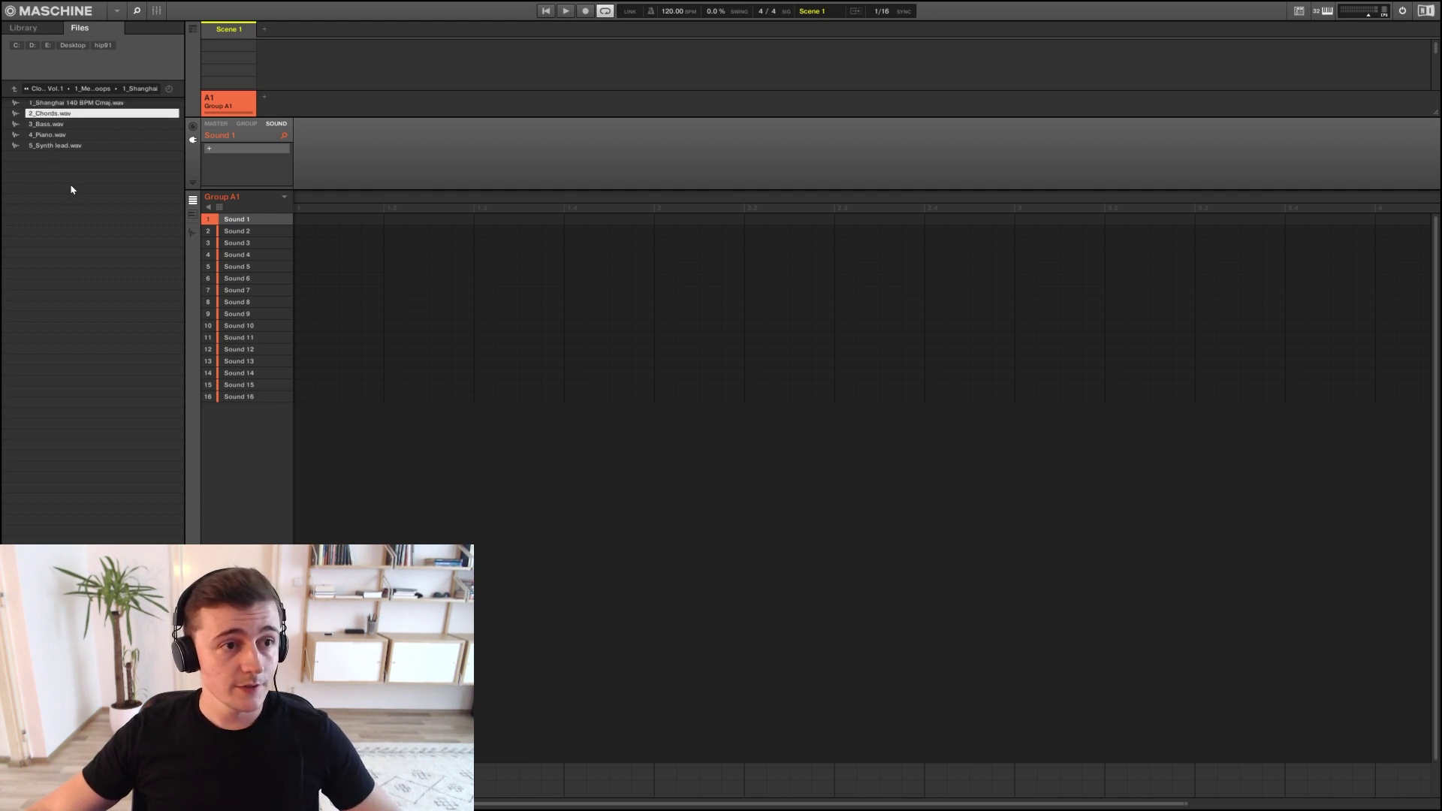
pyautogui.click(52, 126)
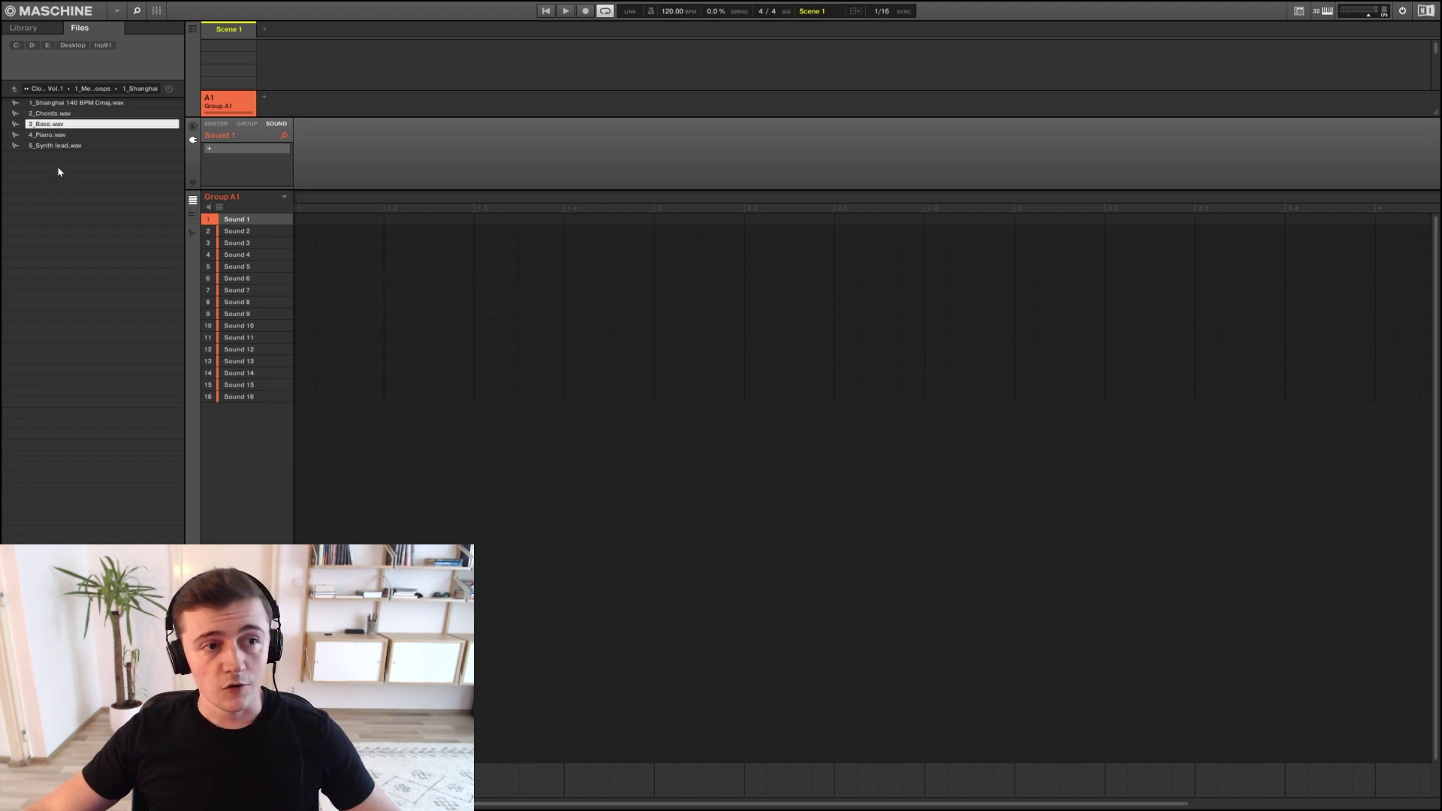
pyautogui.click(51, 135)
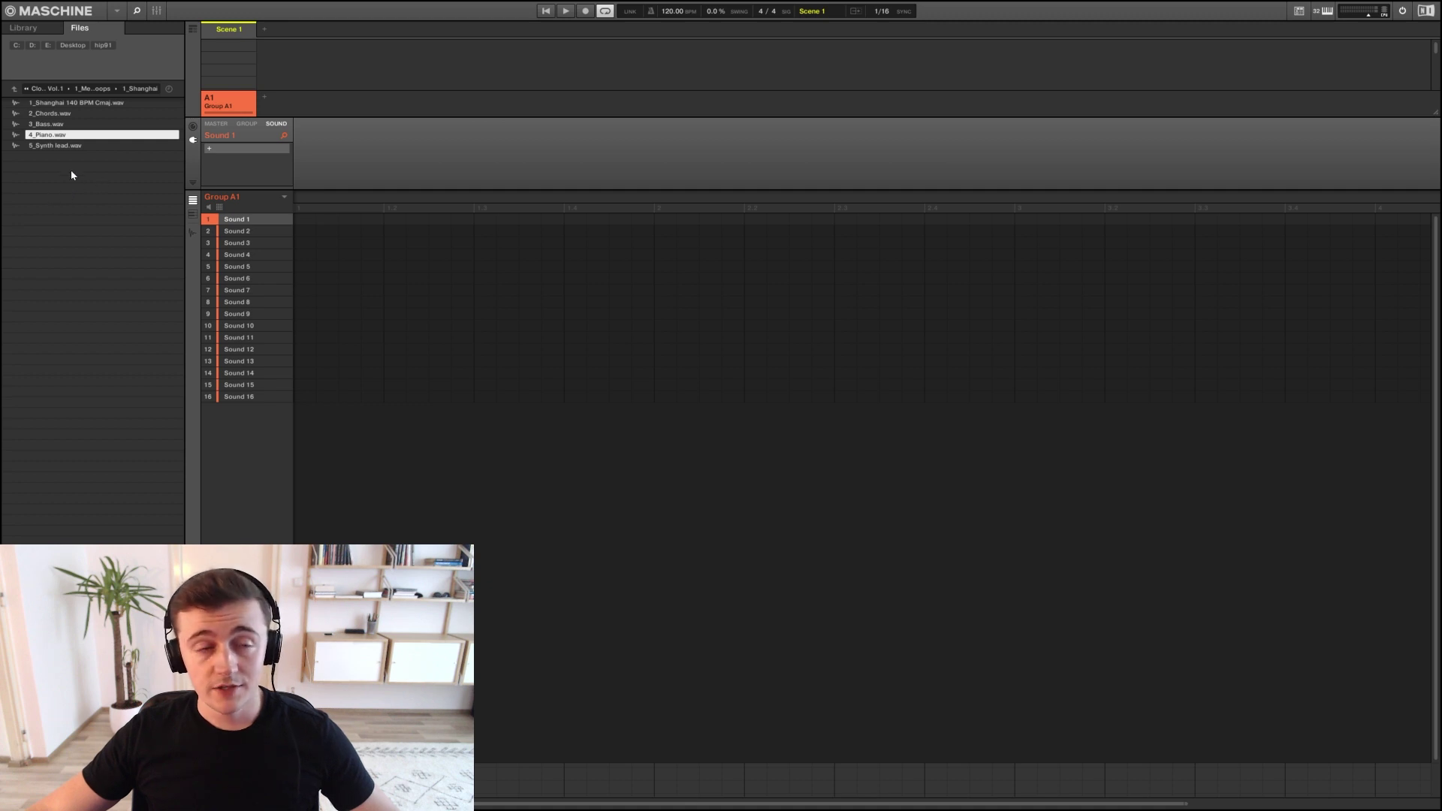
pyautogui.click(51, 146)
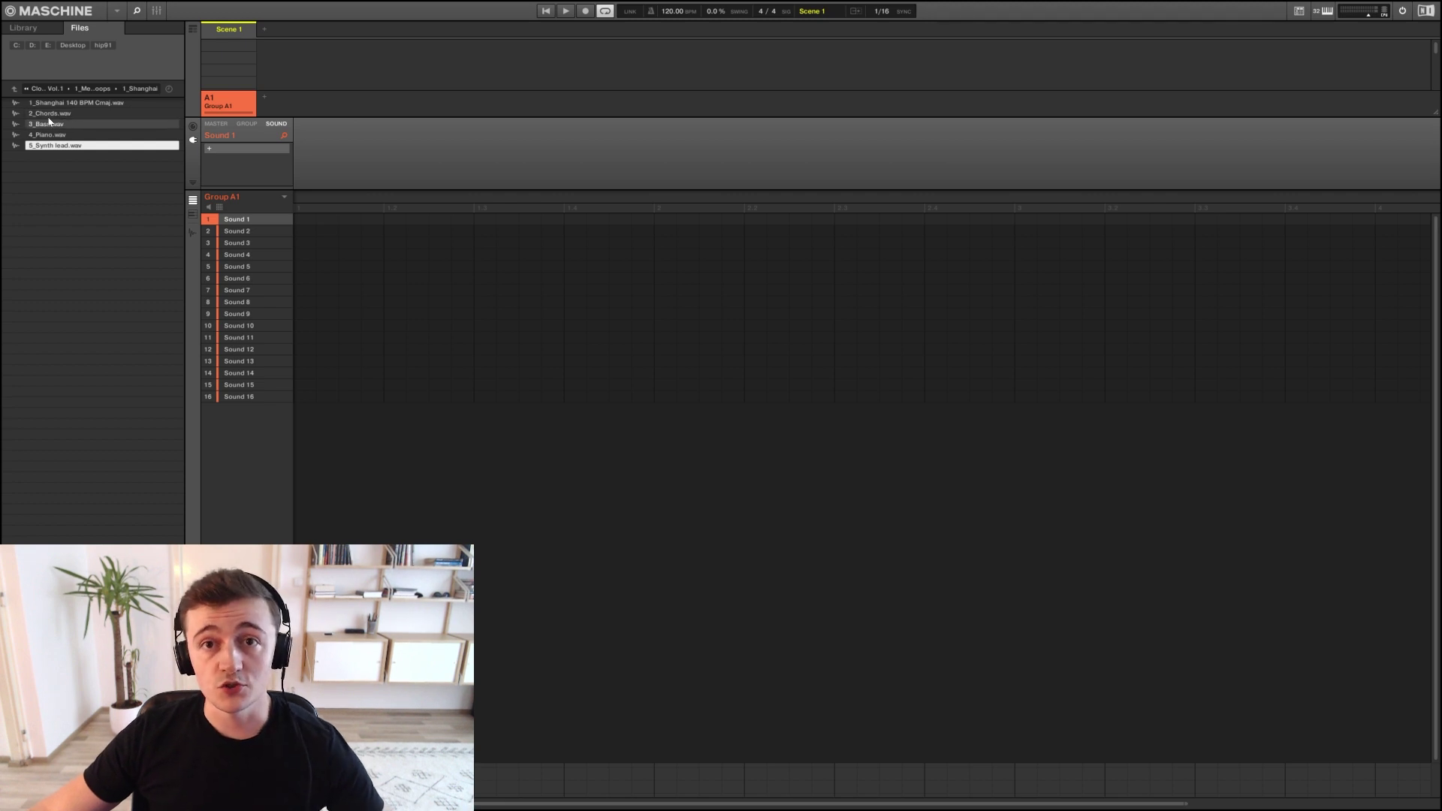
# Open the 3_Percussion Loops folder of the kit and audition Percussion Loops 3, 6 and 8
pyautogui.click(13, 89)
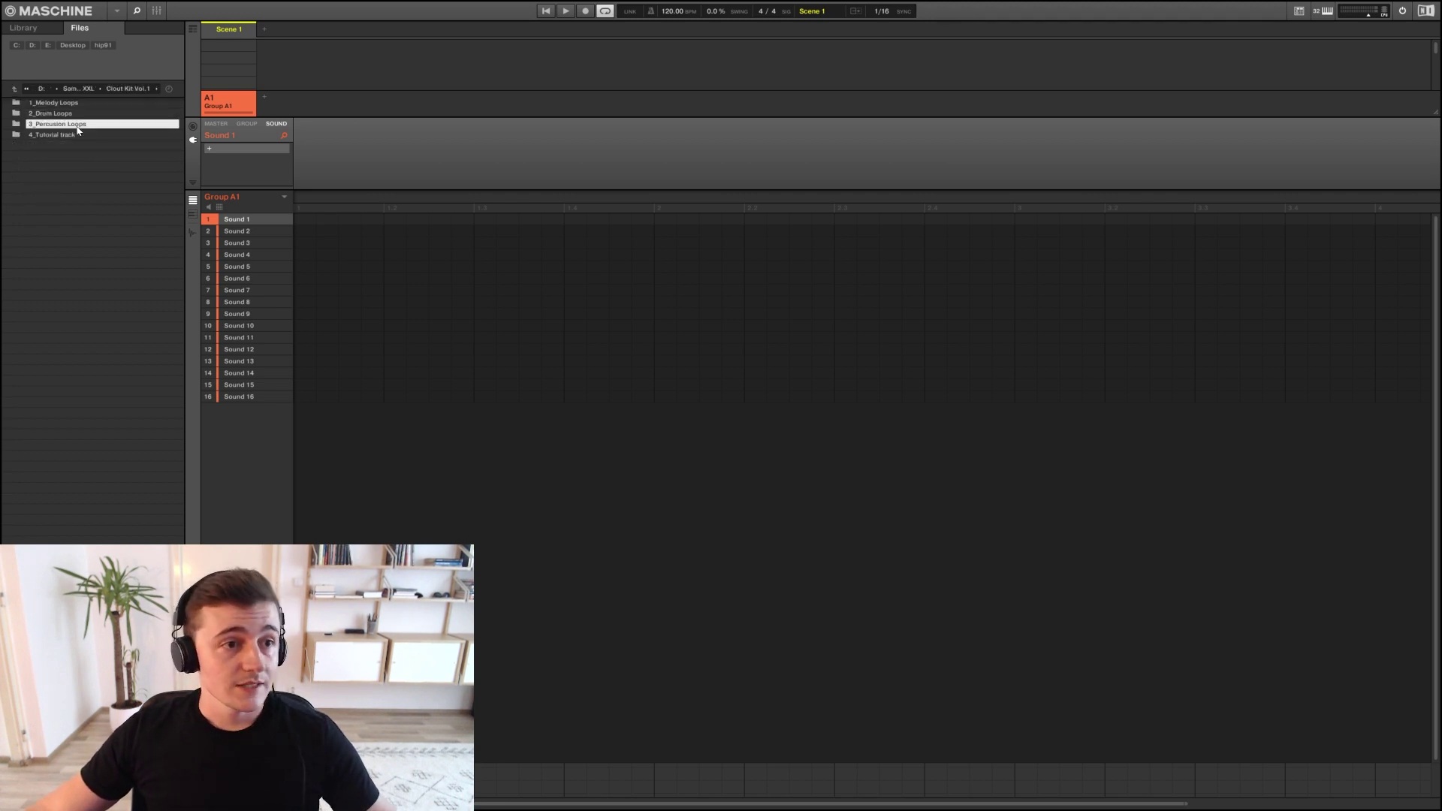
pyautogui.doubleClick(75, 126)
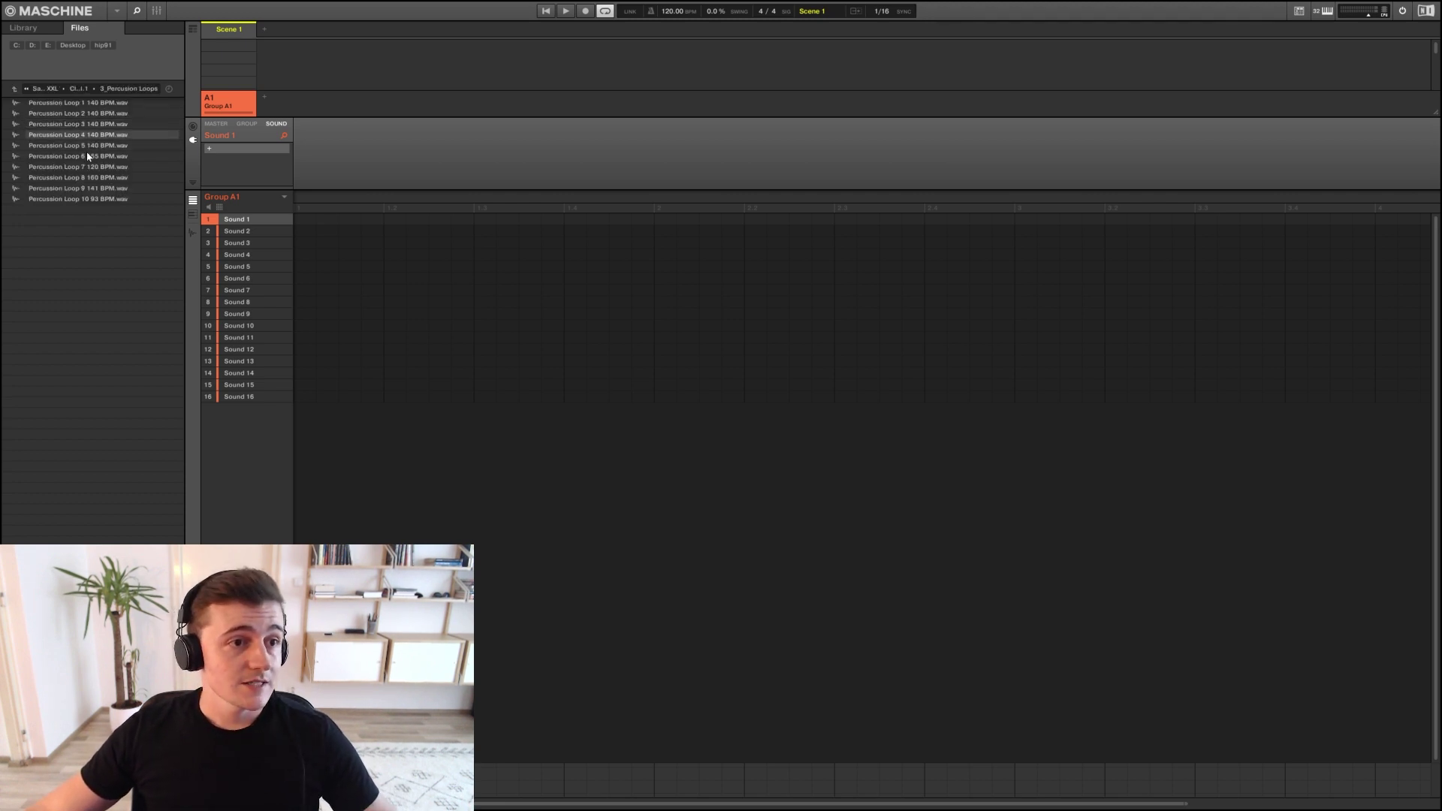
pyautogui.click(107, 125)
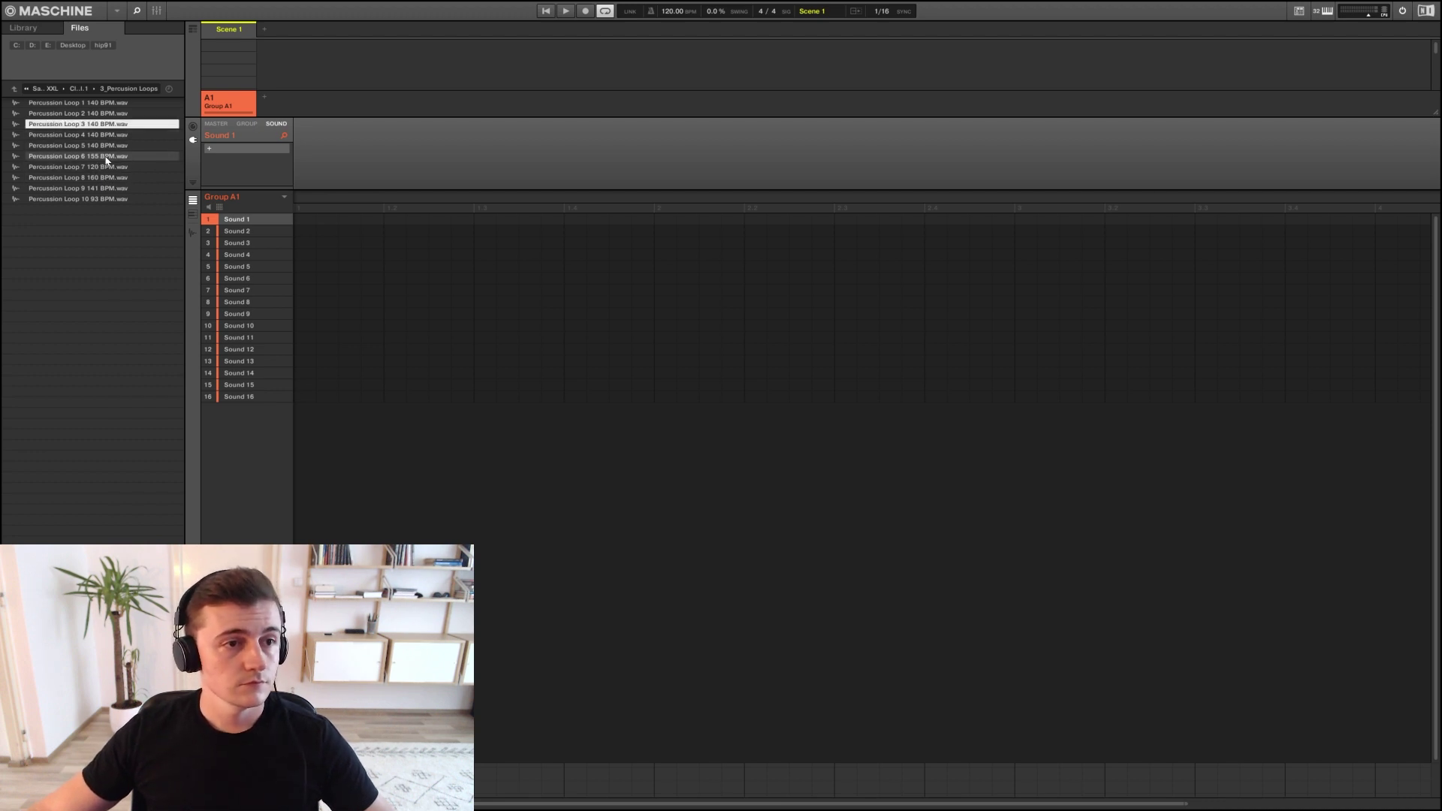
pyautogui.click(104, 157)
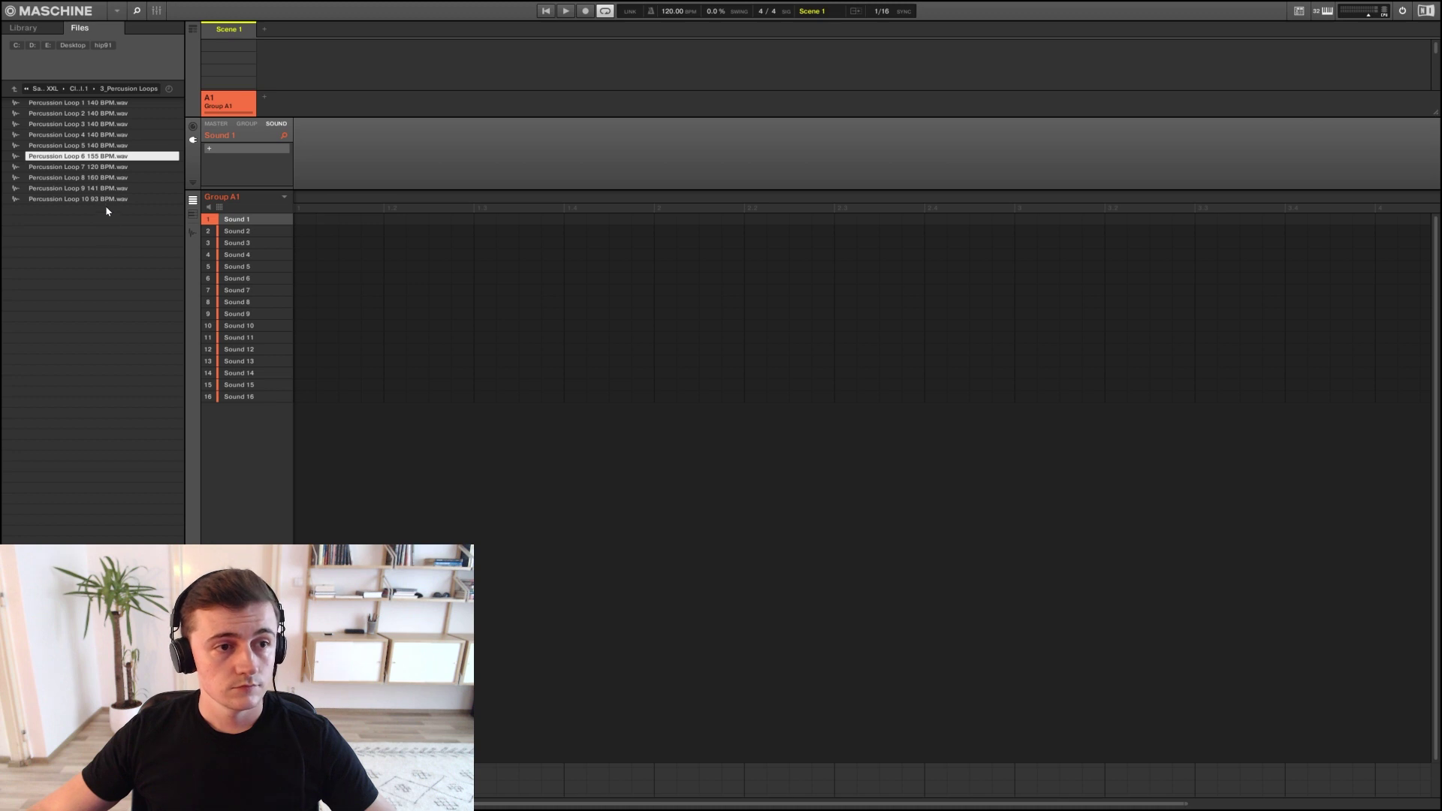
pyautogui.click(105, 180)
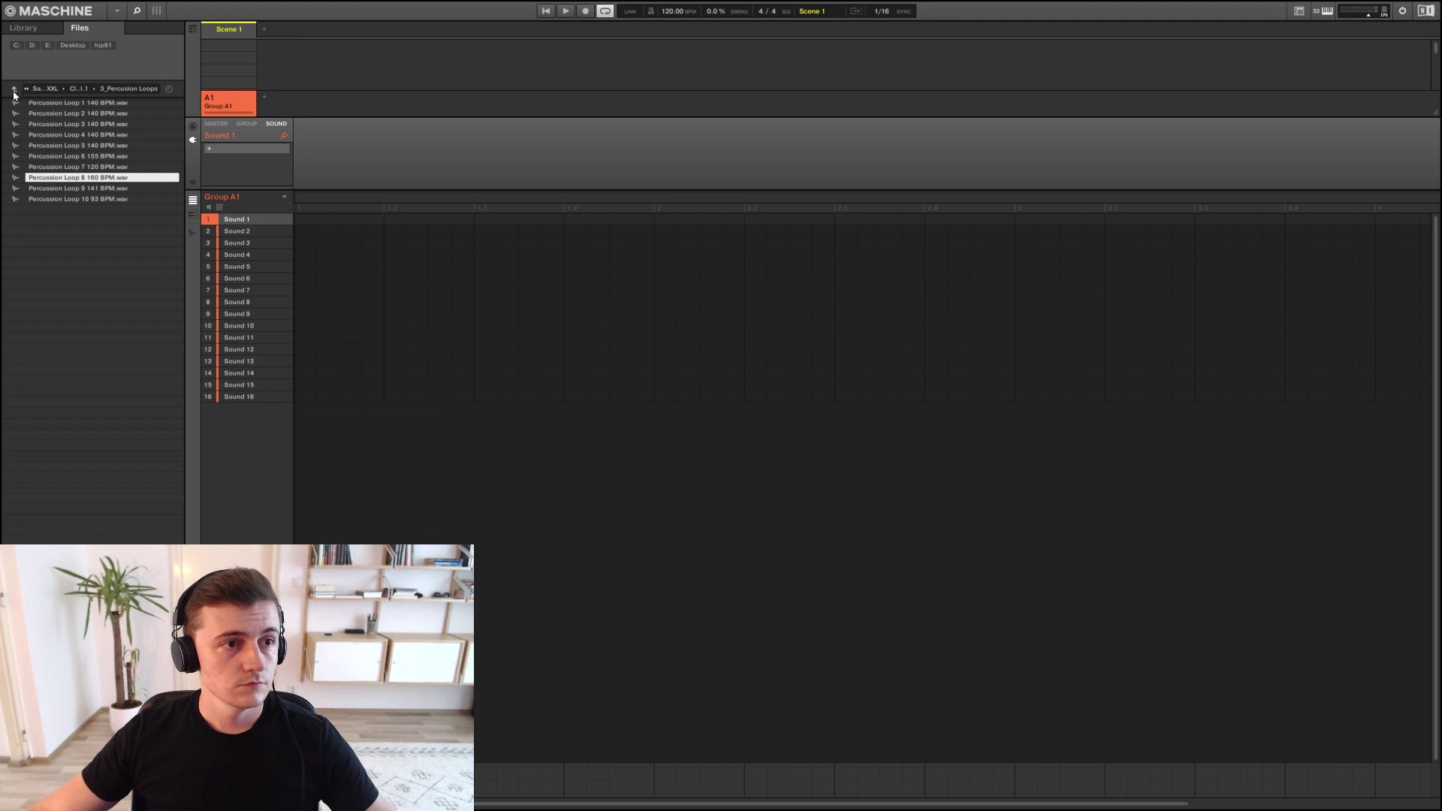
# Open the 2_Drum Loops folder of the kit and audition Drum Loop 1 155 BPM.wav
pyautogui.click(14, 90)
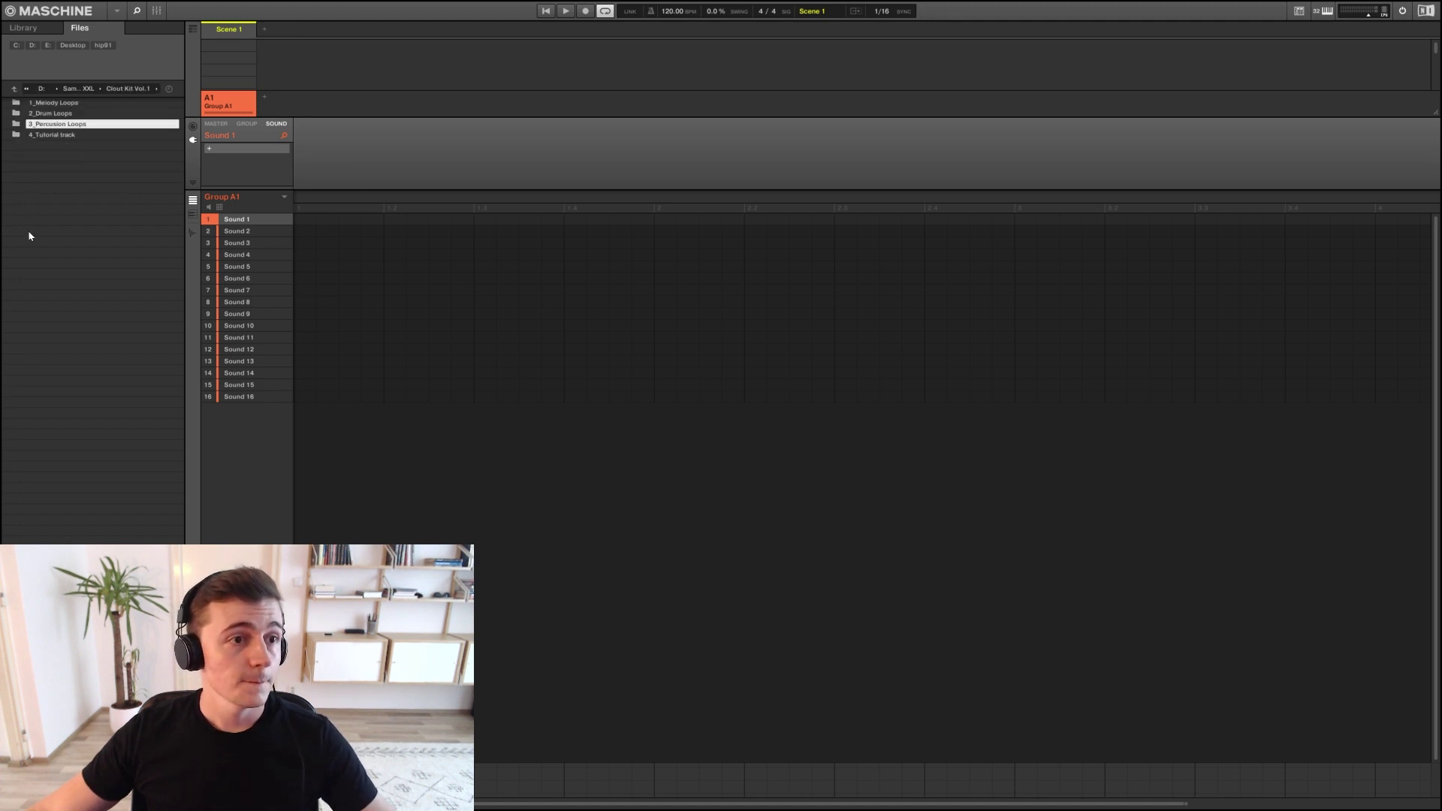
pyautogui.doubleClick(58, 114)
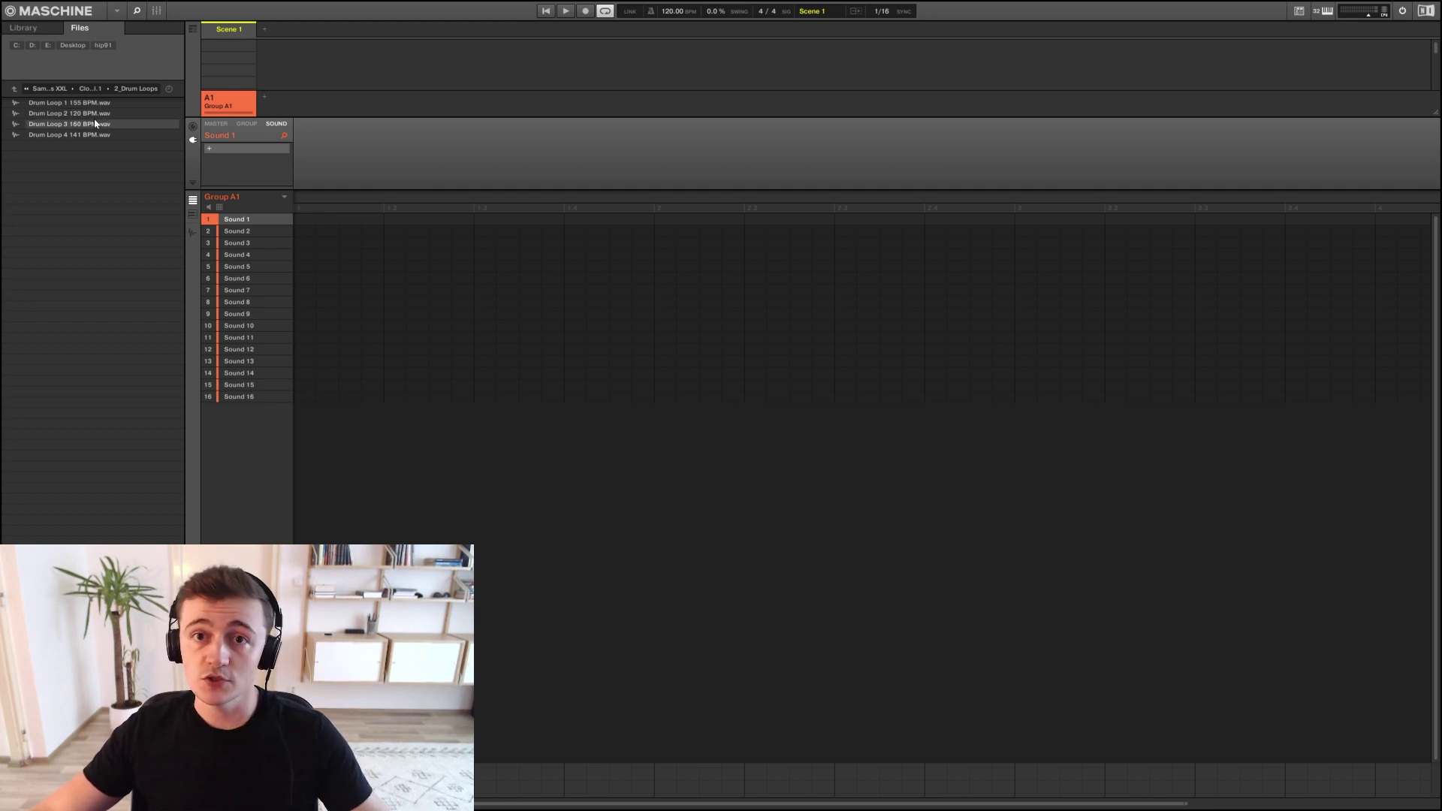
pyautogui.click(79, 103)
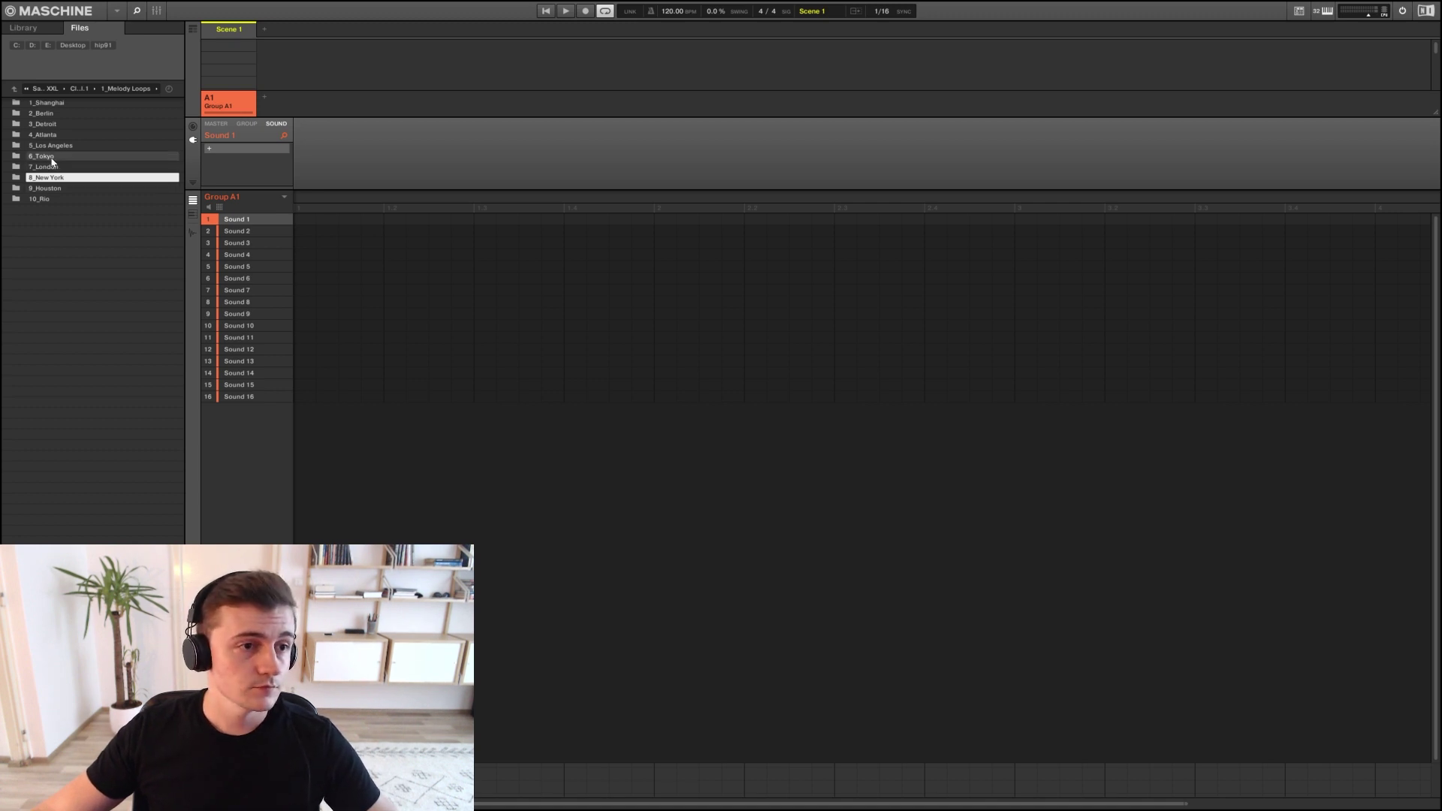
# Load 1_Tokyo 140 BPM Emin.wav from the 6_Tokyo folder into Sound 1 of Group A1, and audition its Atmosphere and Bass stems
pyautogui.doubleClick(42, 156)
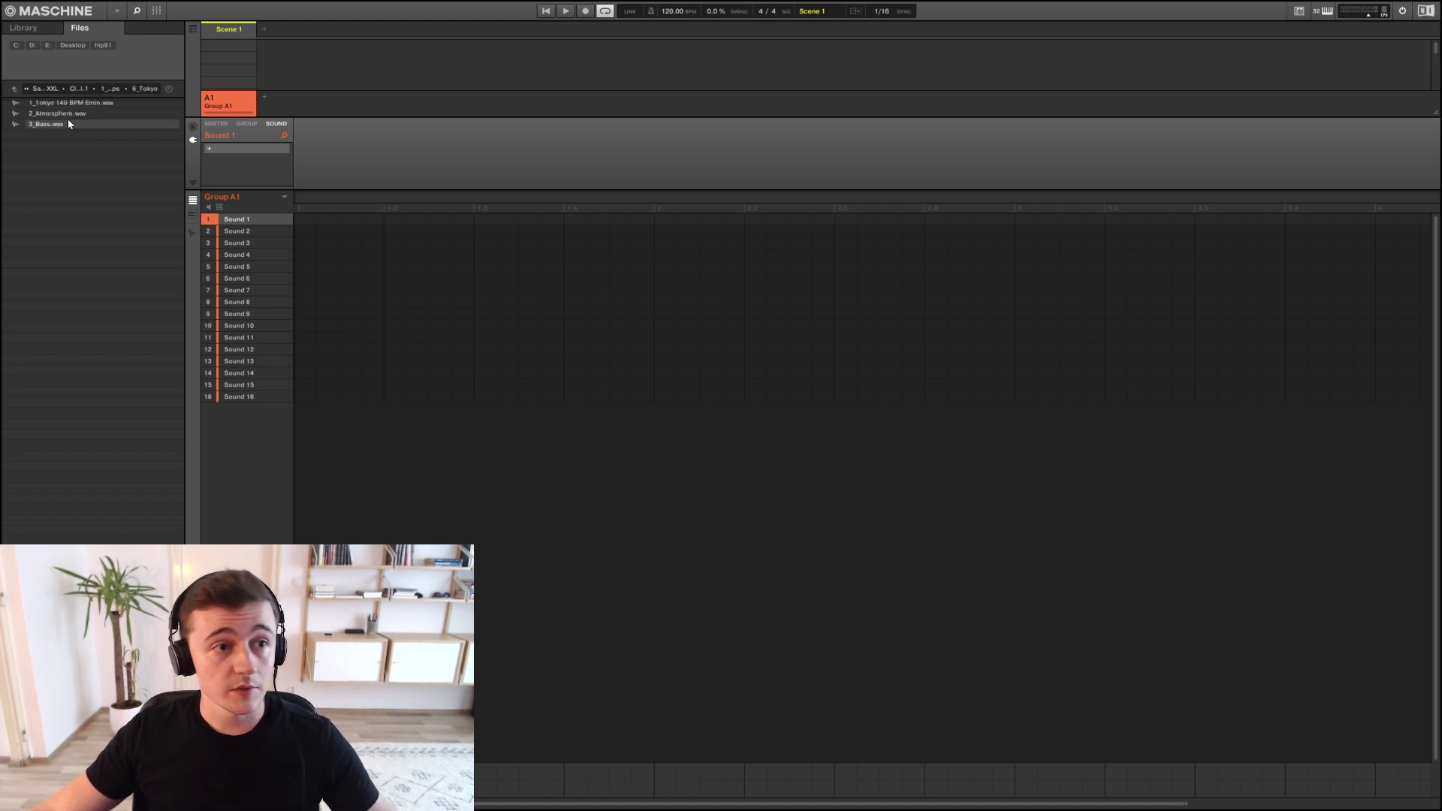
pyautogui.click(81, 104)
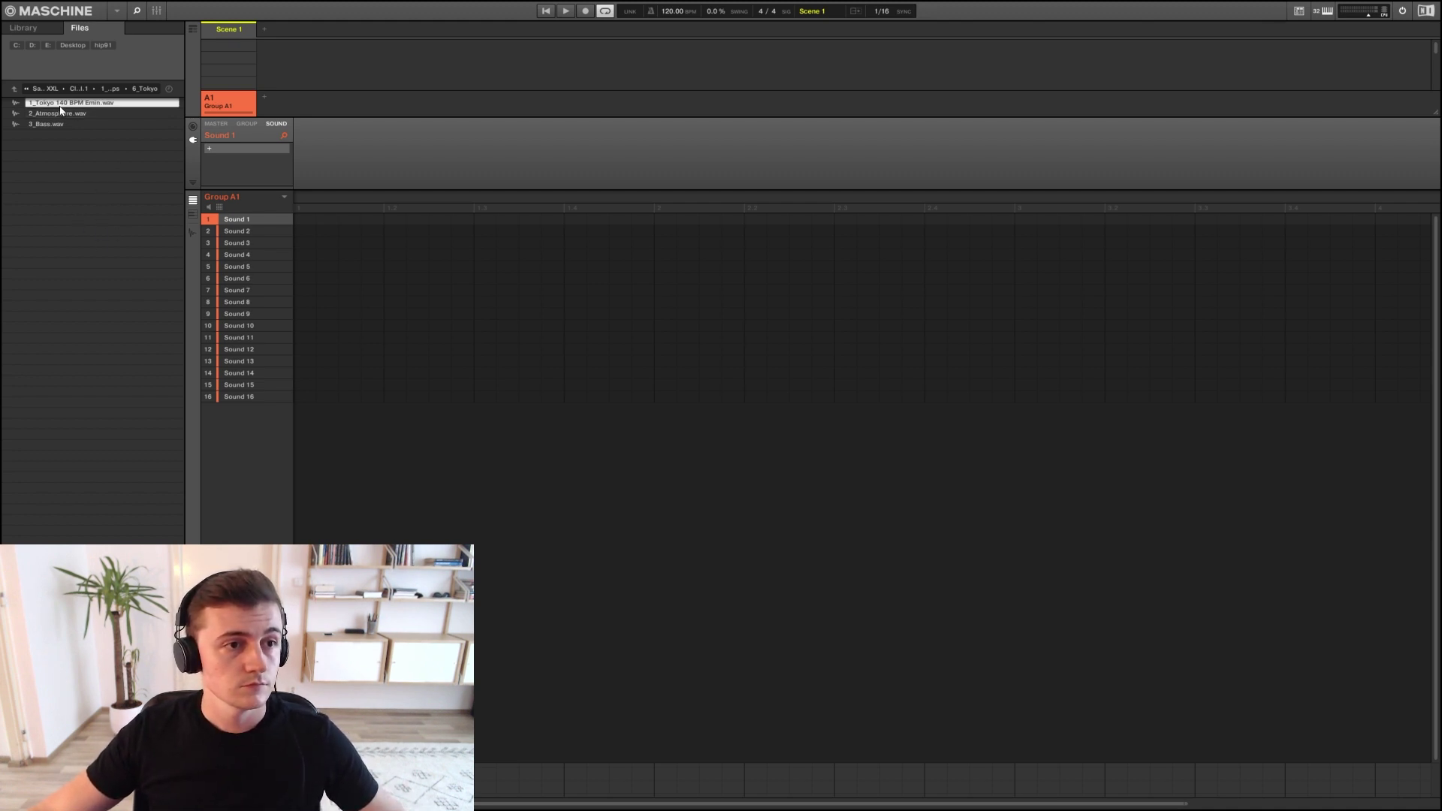
pyautogui.moveTo(62, 106); pyautogui.dragTo(242, 219)
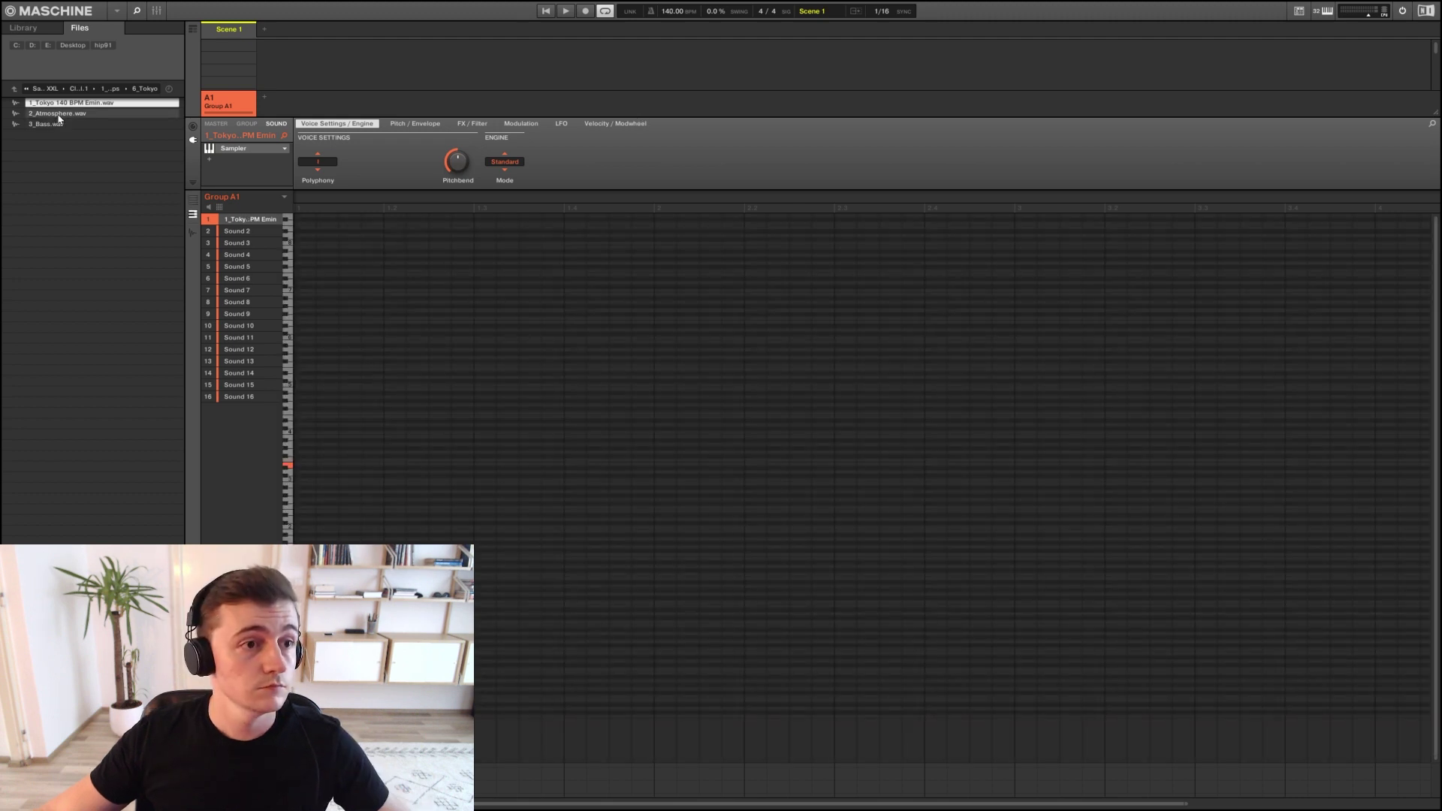
pyautogui.click(59, 114)
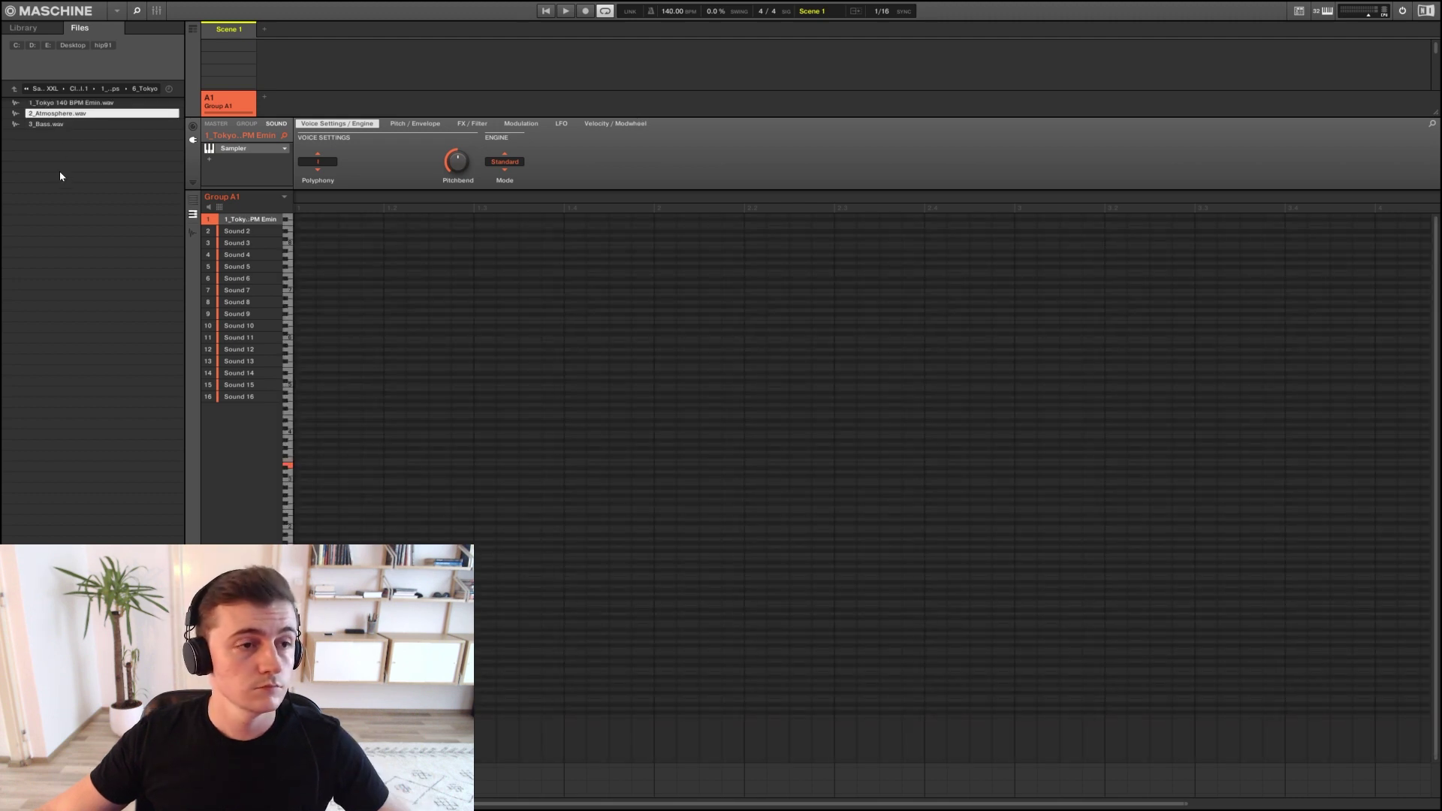
pyautogui.click(63, 123)
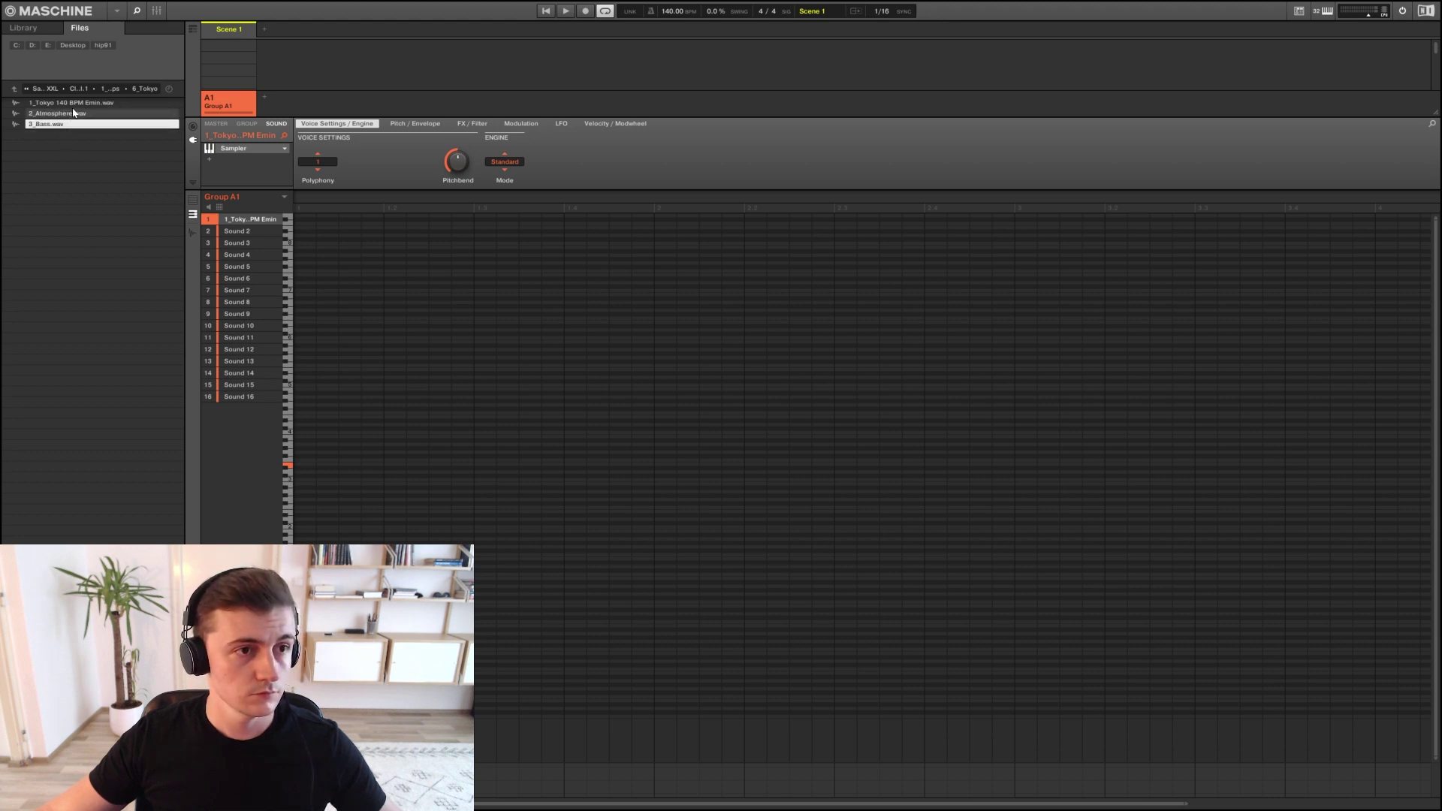
# Turn on Reverse for the Tokyo sample in the Sampler plug-in and return to the pattern view
pyautogui.doubleClick(247, 222)
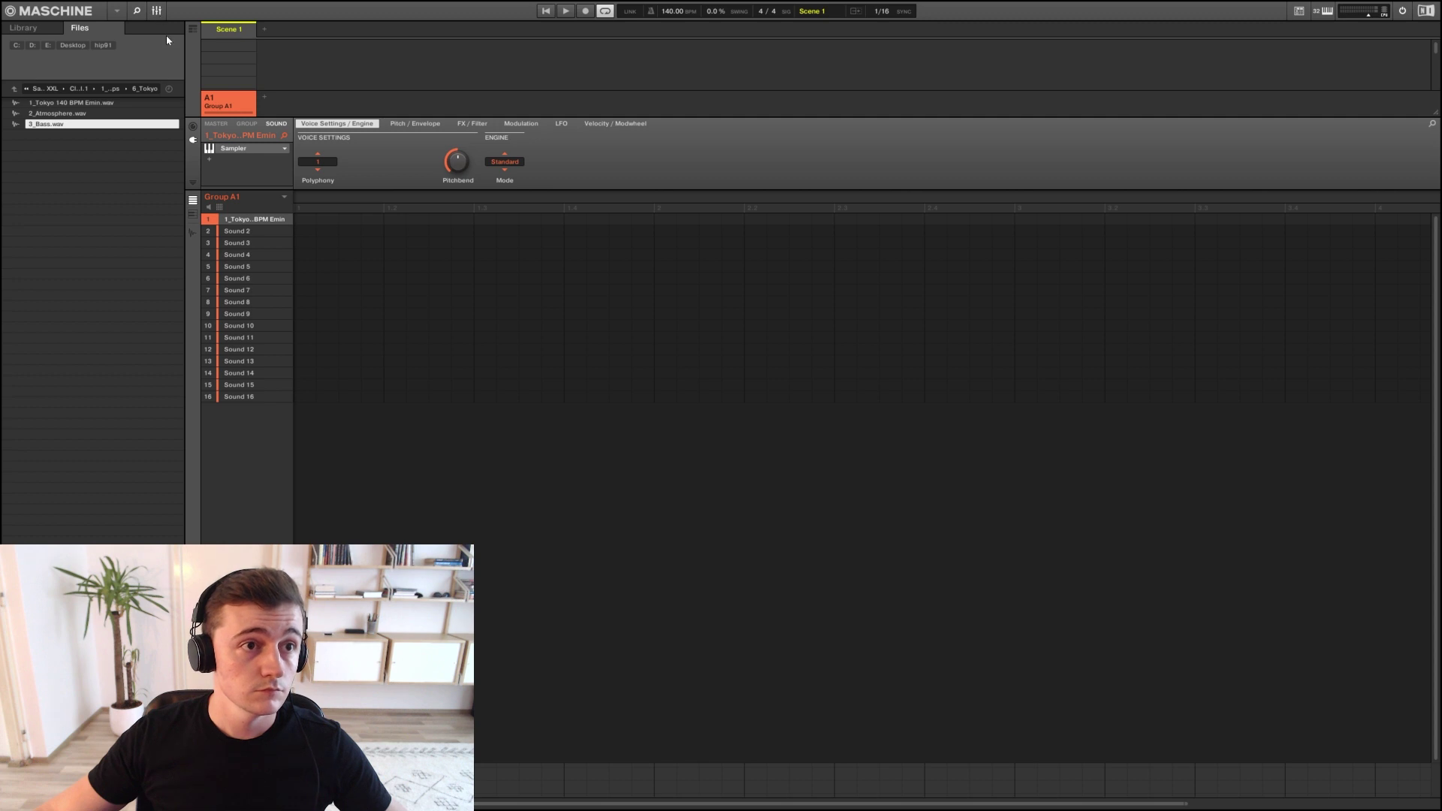
pyautogui.hotkey('ctrl', 'm')
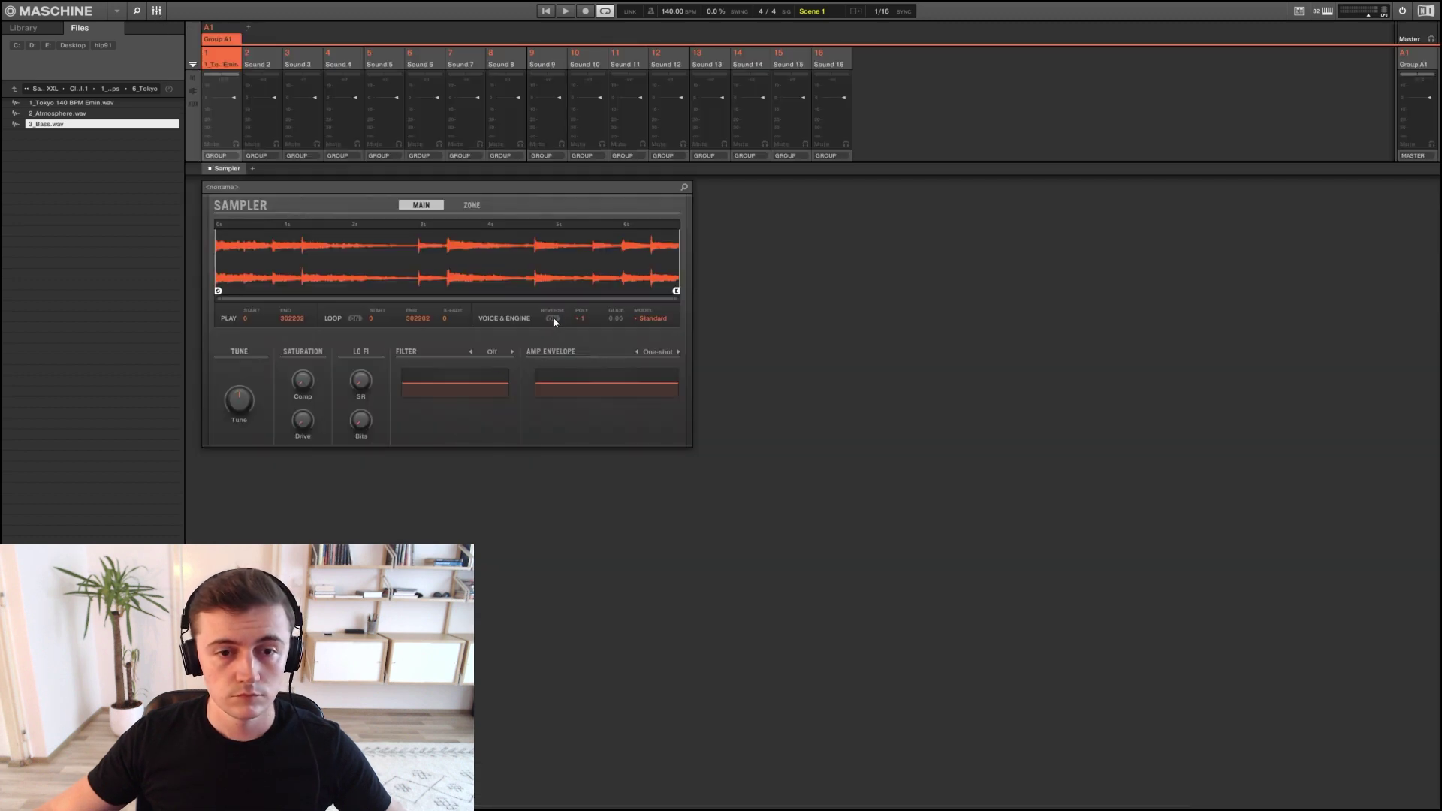
pyautogui.click(552, 319)
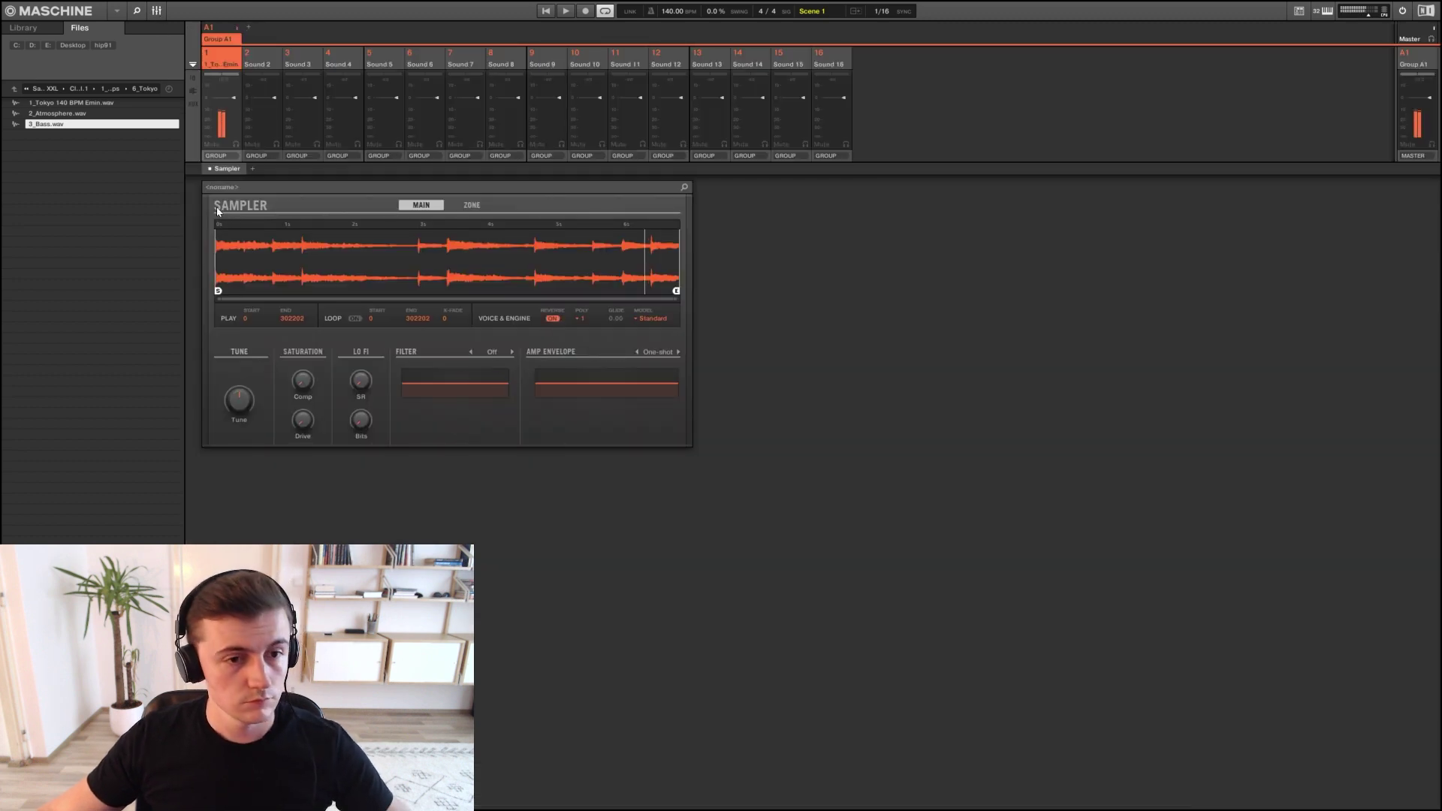
pyautogui.click(156, 11)
# Add a note for the Tokyo sample at the very start of Pattern 1 and play the pattern
pyautogui.click(301, 219)
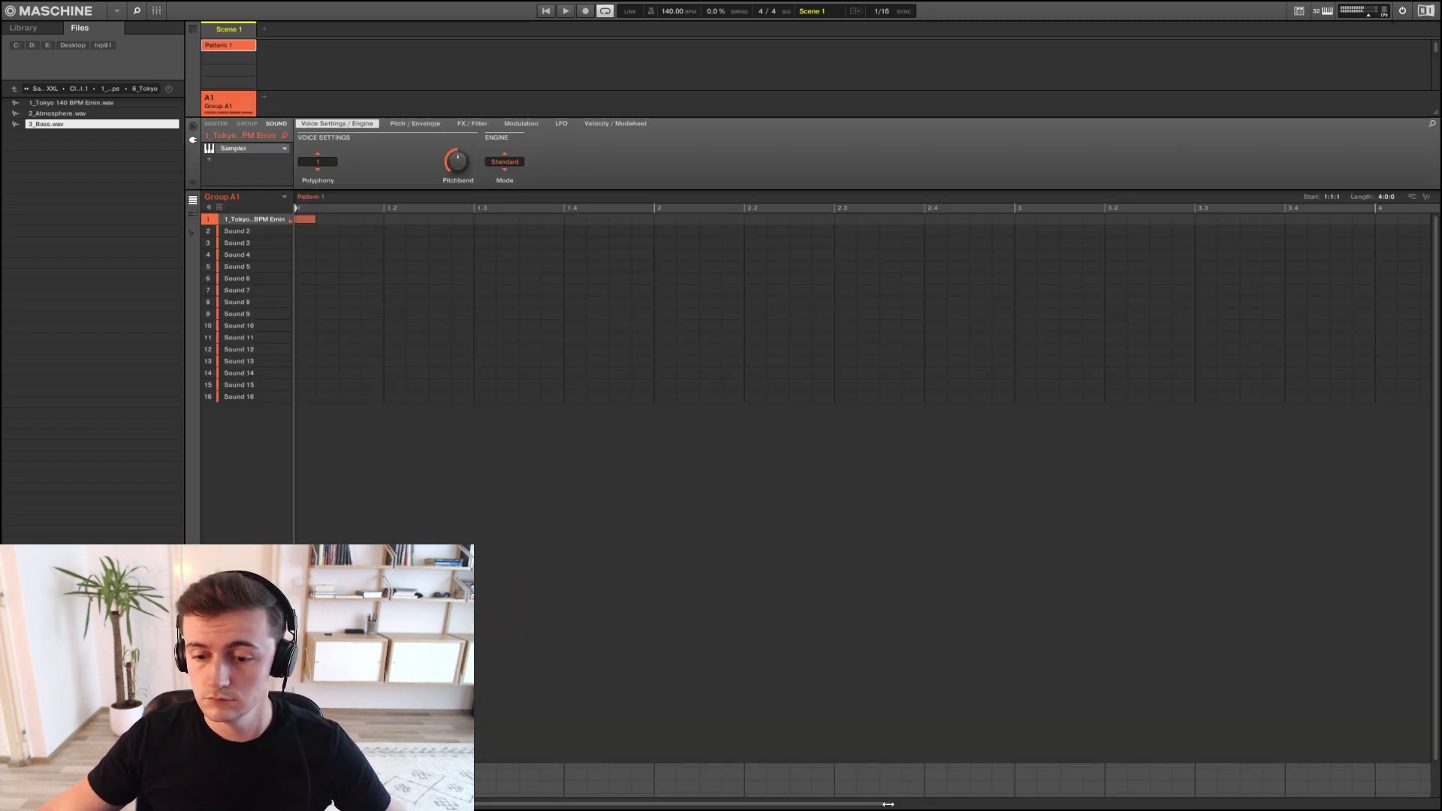
pyautogui.moveTo(887, 804); pyautogui.dragTo(1145, 804)
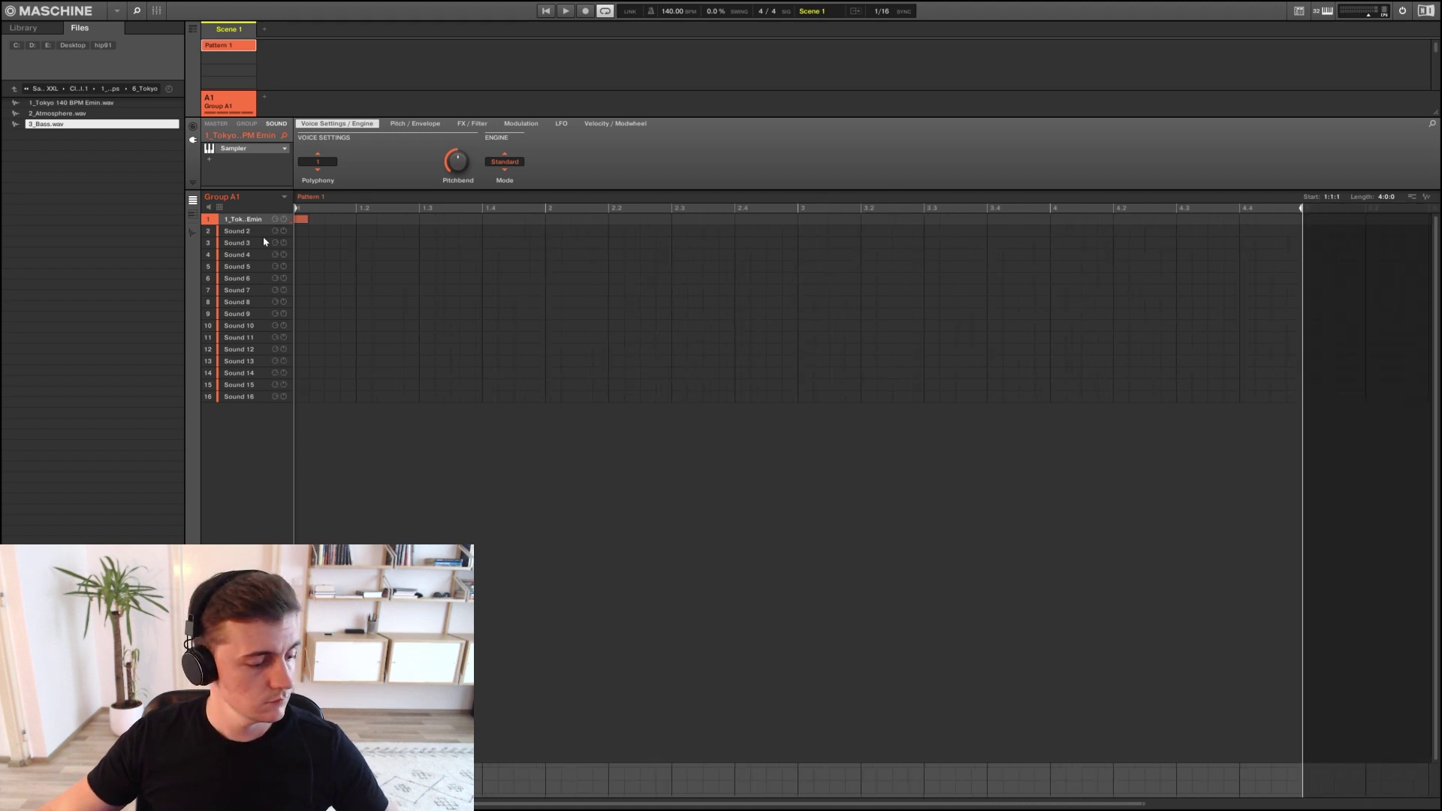
pyautogui.press('space')
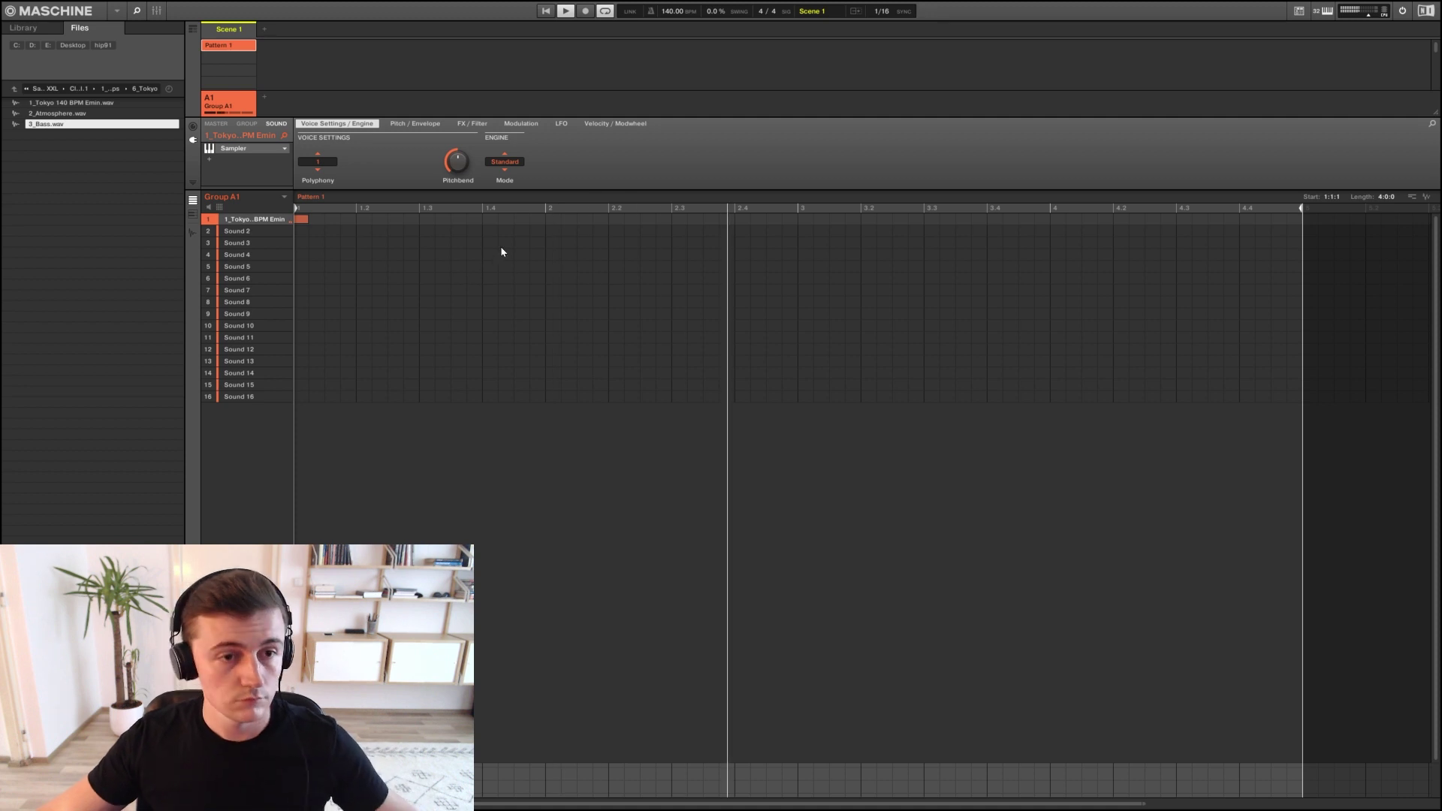
# Create Group B1 and filter the one-shot library to Lockdown Grind drums of the Hi-Hat Closed type
pyautogui.click(264, 97)
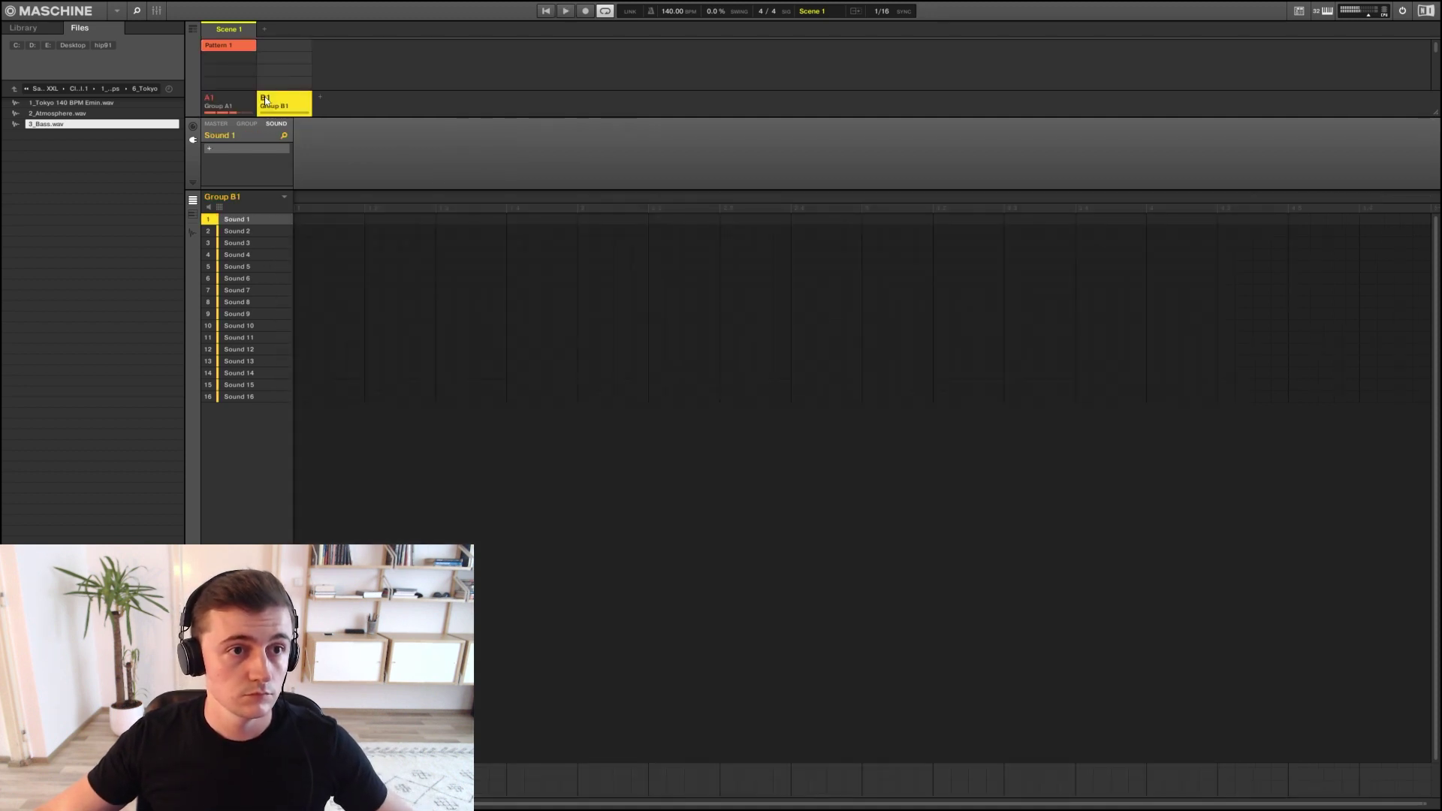
pyautogui.click(23, 28)
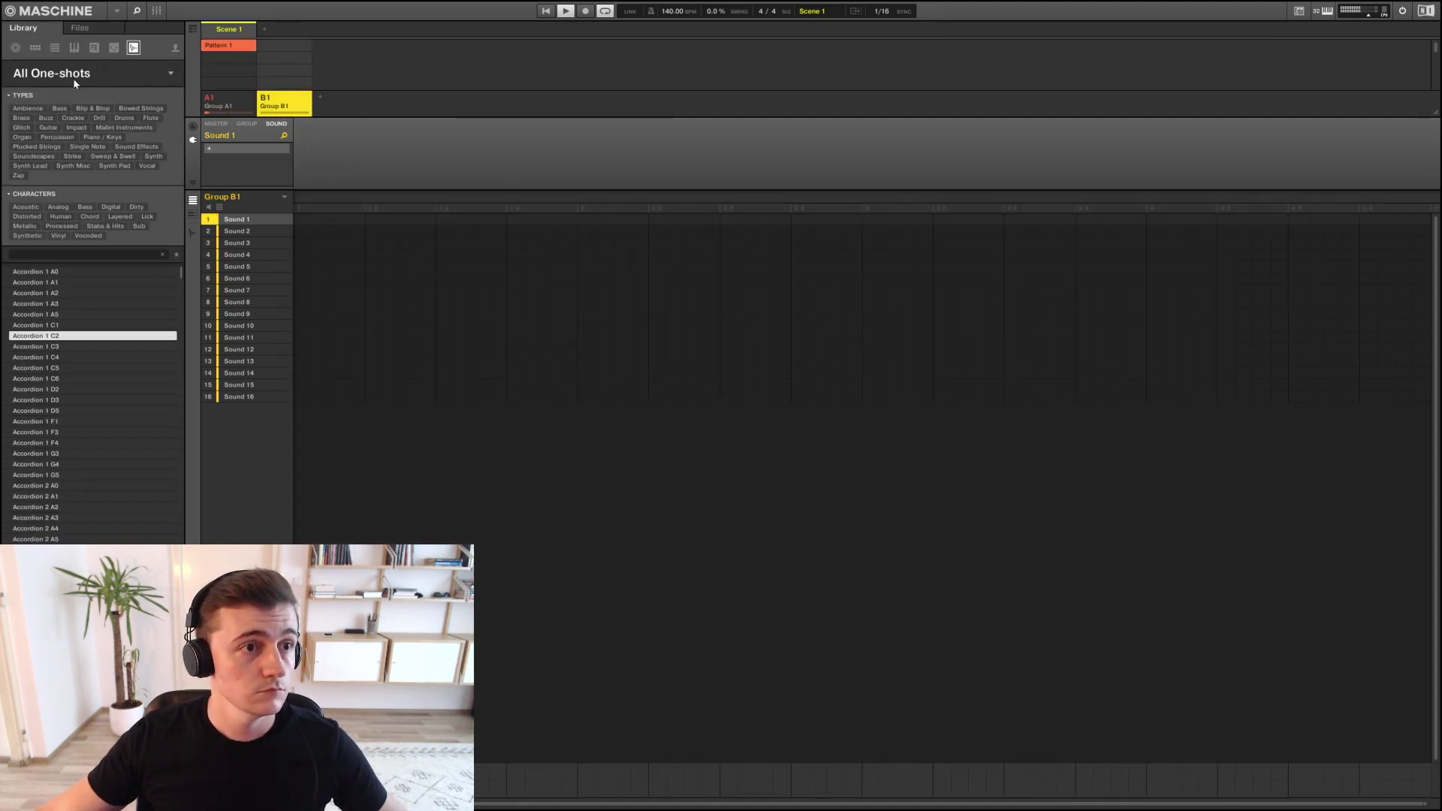
pyautogui.click(123, 75)
pyautogui.click(92, 251)
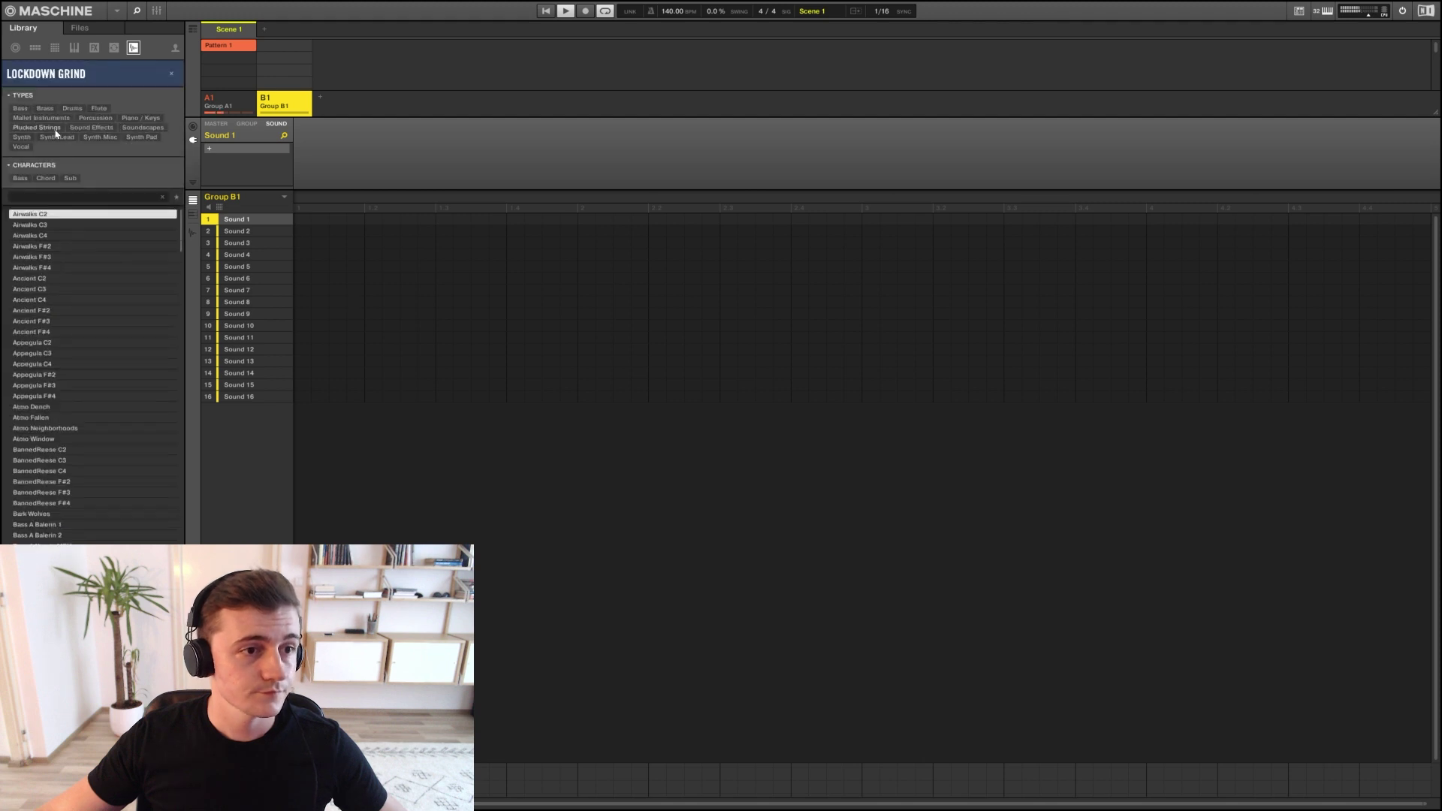
pyautogui.click(73, 109)
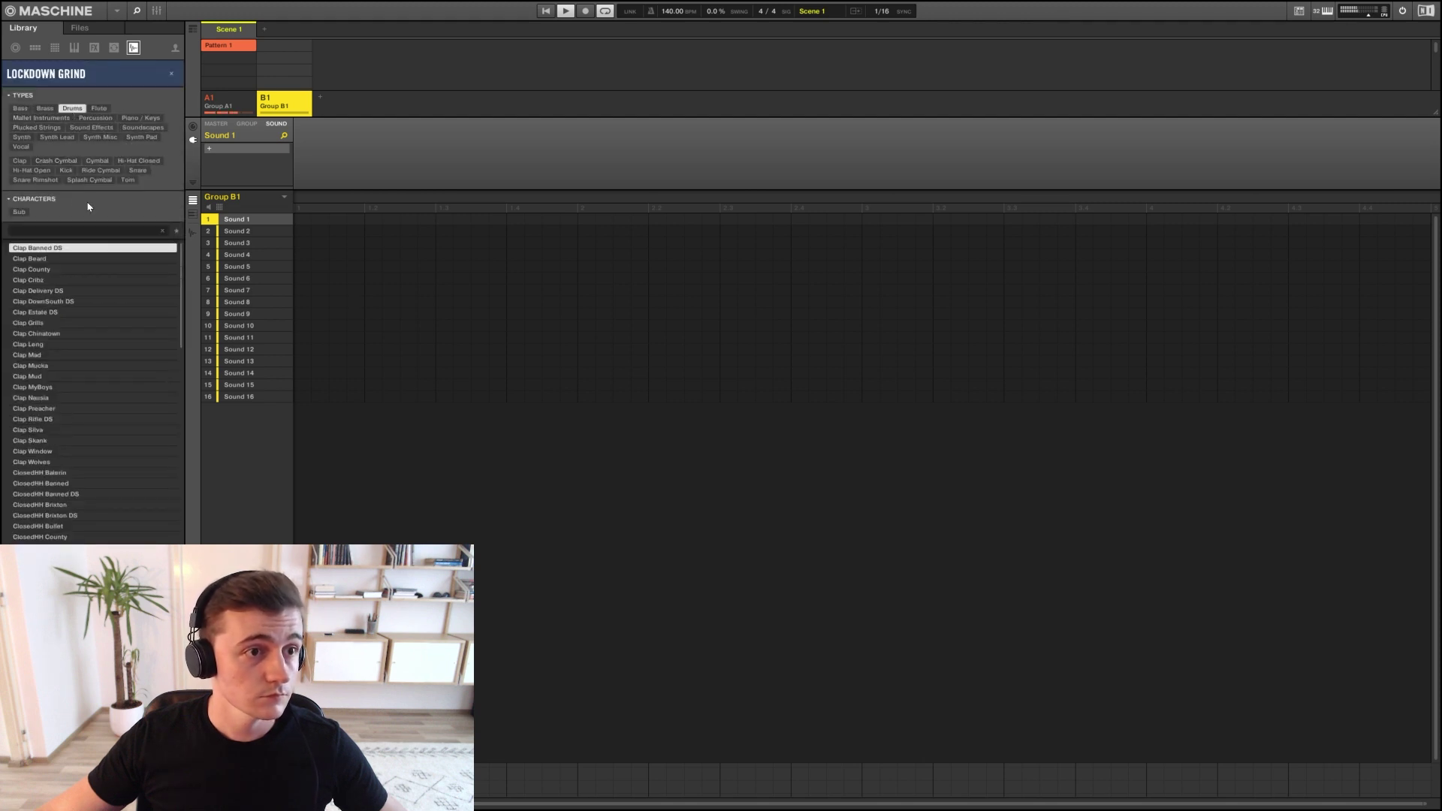
pyautogui.click(137, 160)
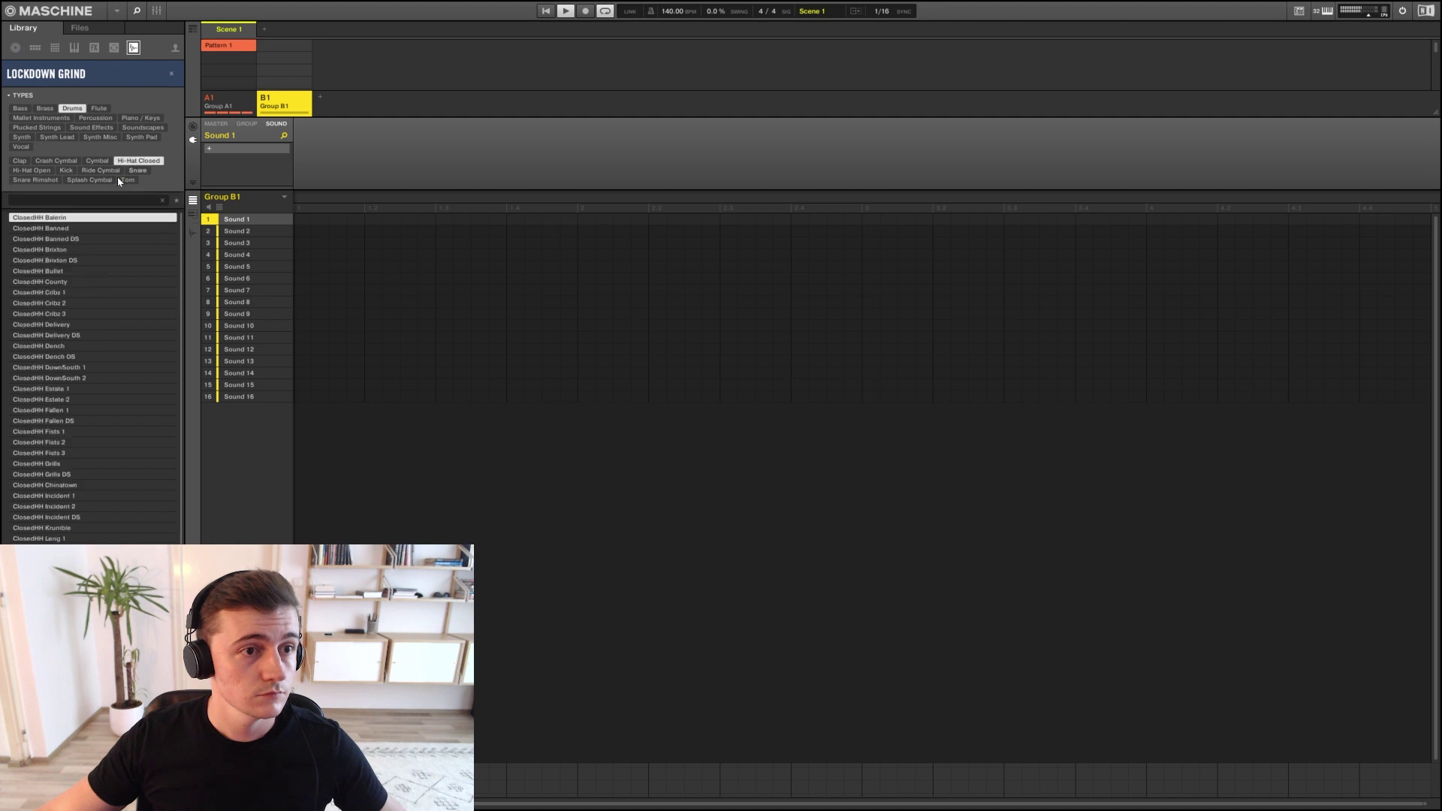
# Audition the closed hi-hats from Banned to Cribz 3 and load ClosedHH Cribz 3 into Sound 1 of Group B1
pyautogui.click(60, 229)
pyautogui.click(60, 239)
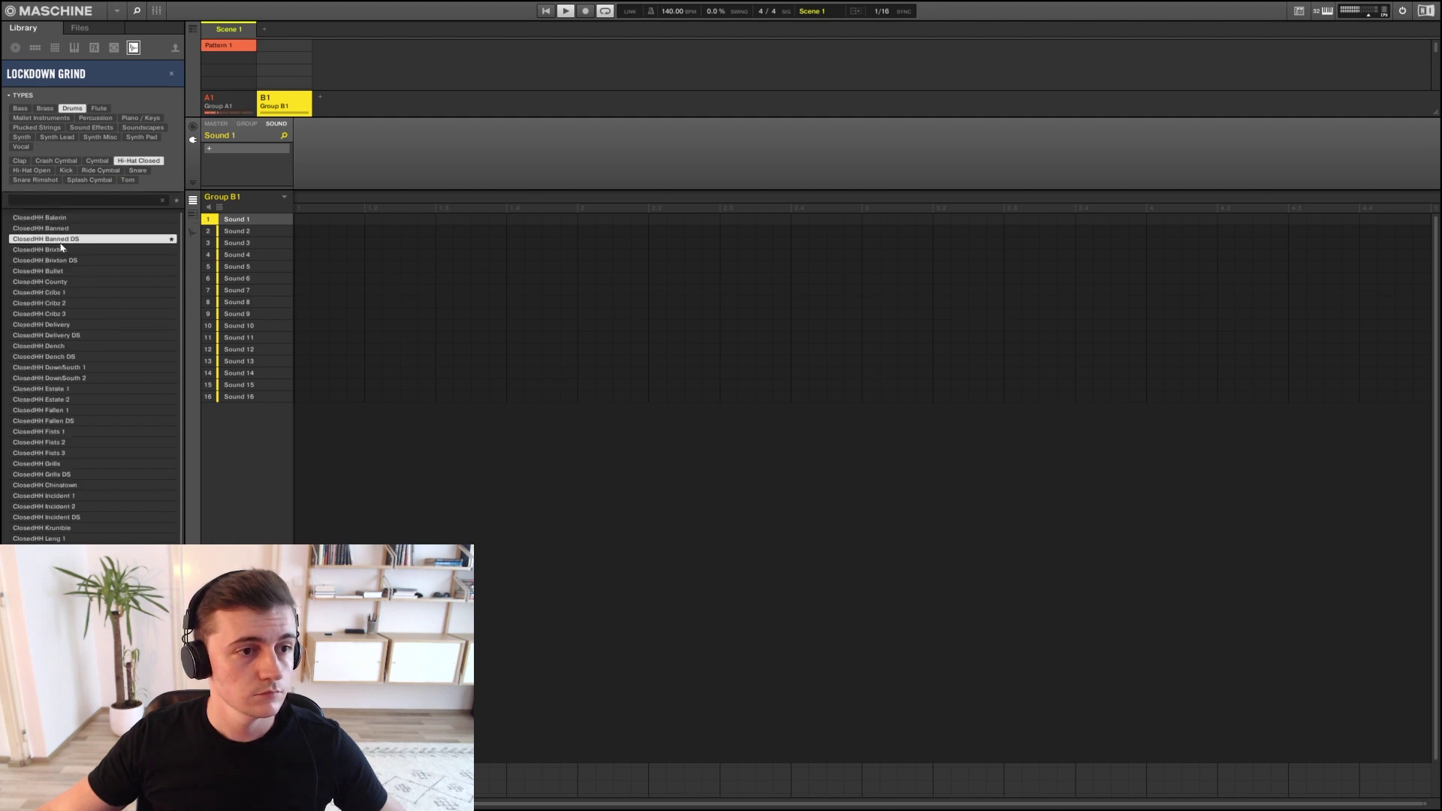
pyautogui.click(61, 250)
pyautogui.click(61, 260)
pyautogui.click(63, 252)
pyautogui.click(62, 260)
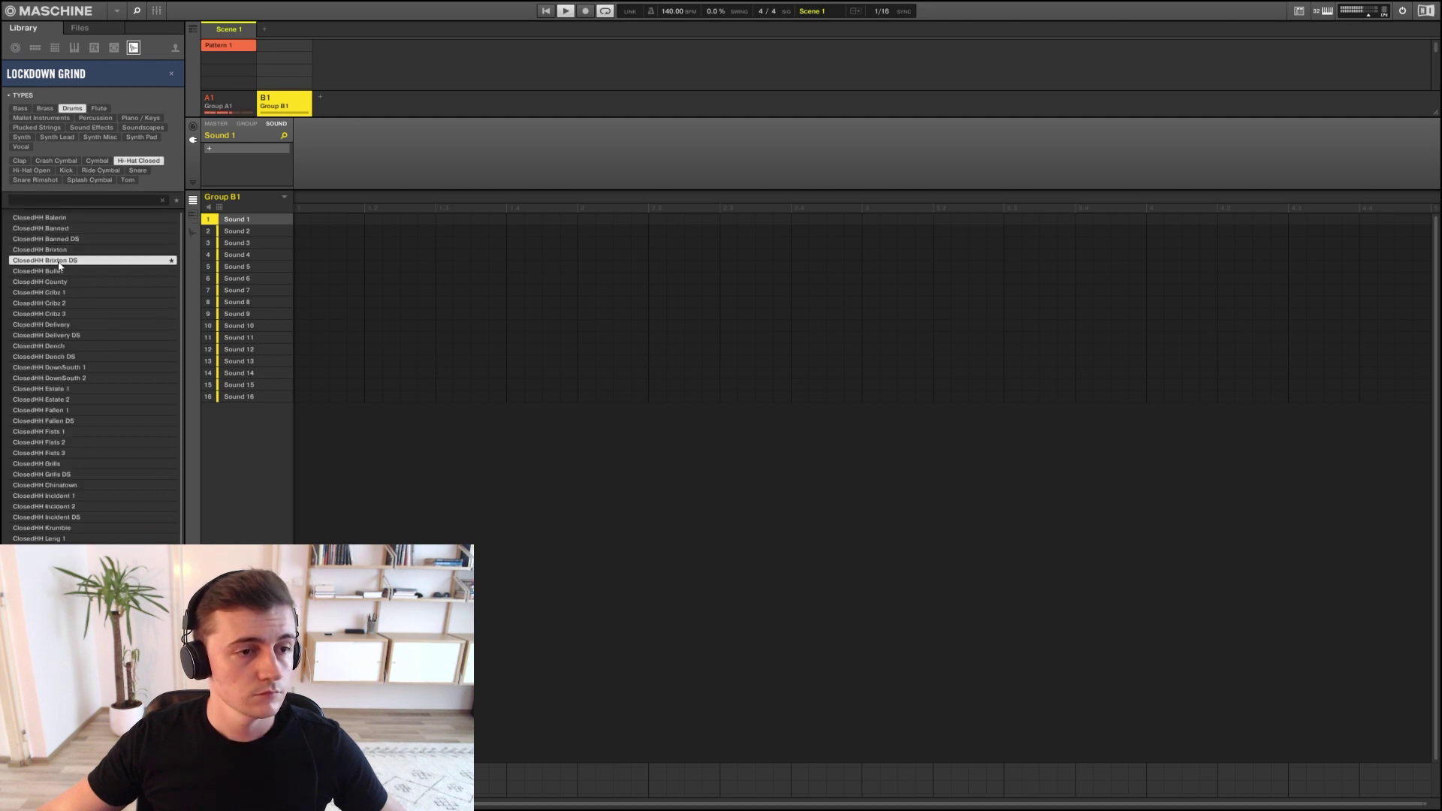
pyautogui.click(59, 271)
pyautogui.click(57, 283)
pyautogui.click(58, 293)
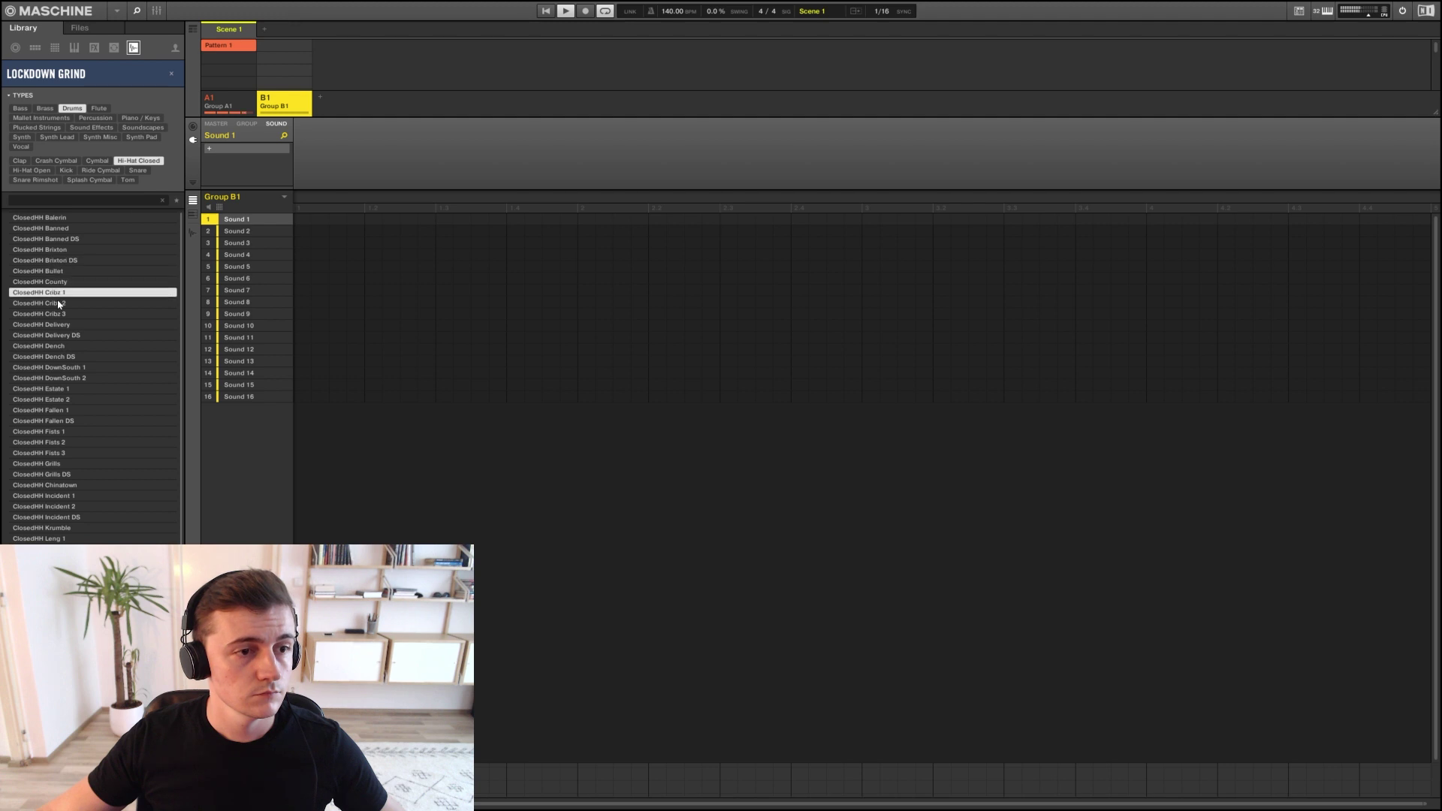
pyautogui.click(56, 304)
pyautogui.click(55, 314)
pyautogui.moveTo(53, 320); pyautogui.dragTo(228, 222)
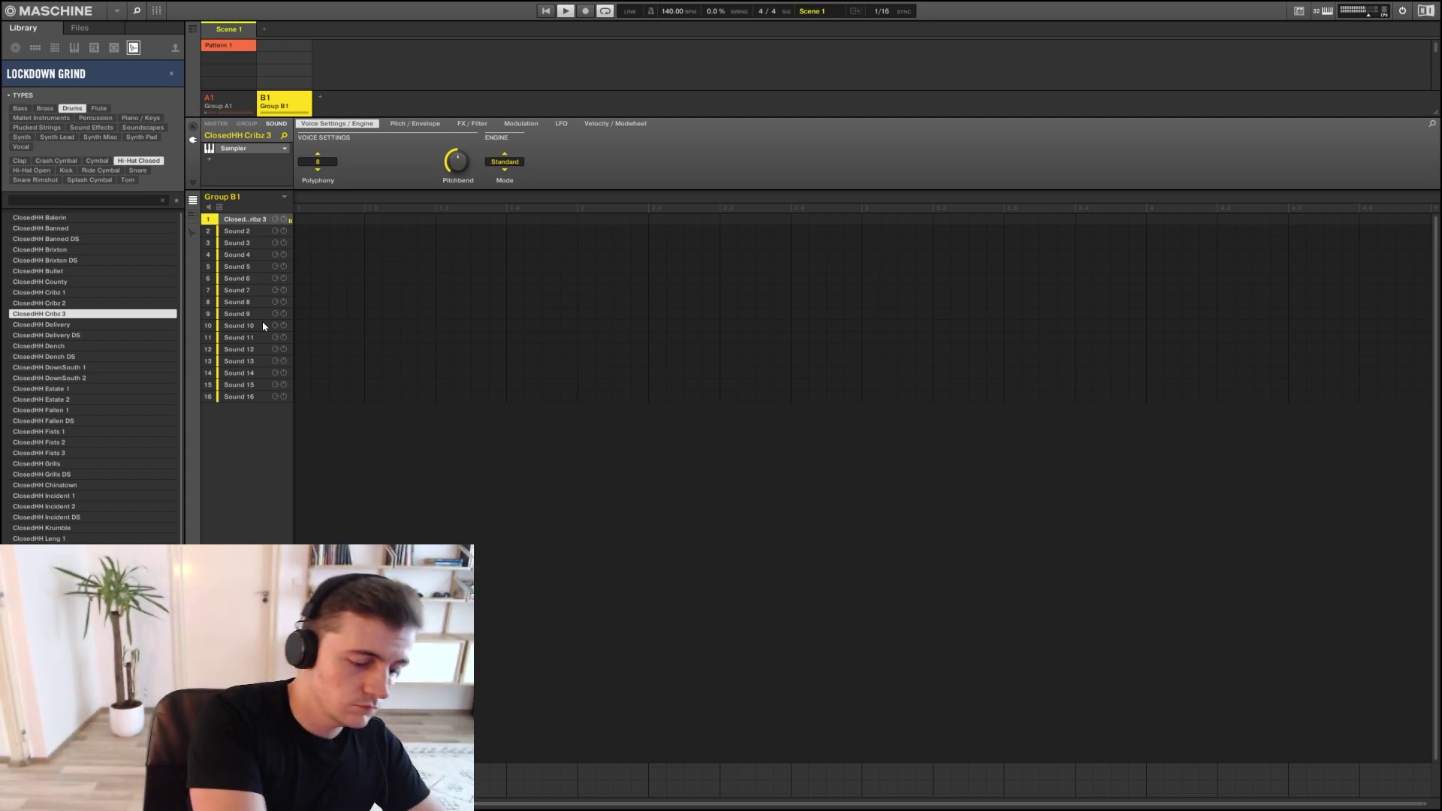
# Record ClosedHH Cribz 3 on every eighth note of a four-bar pattern in Group B1 and check Group A1's pattern
pyautogui.press('r')
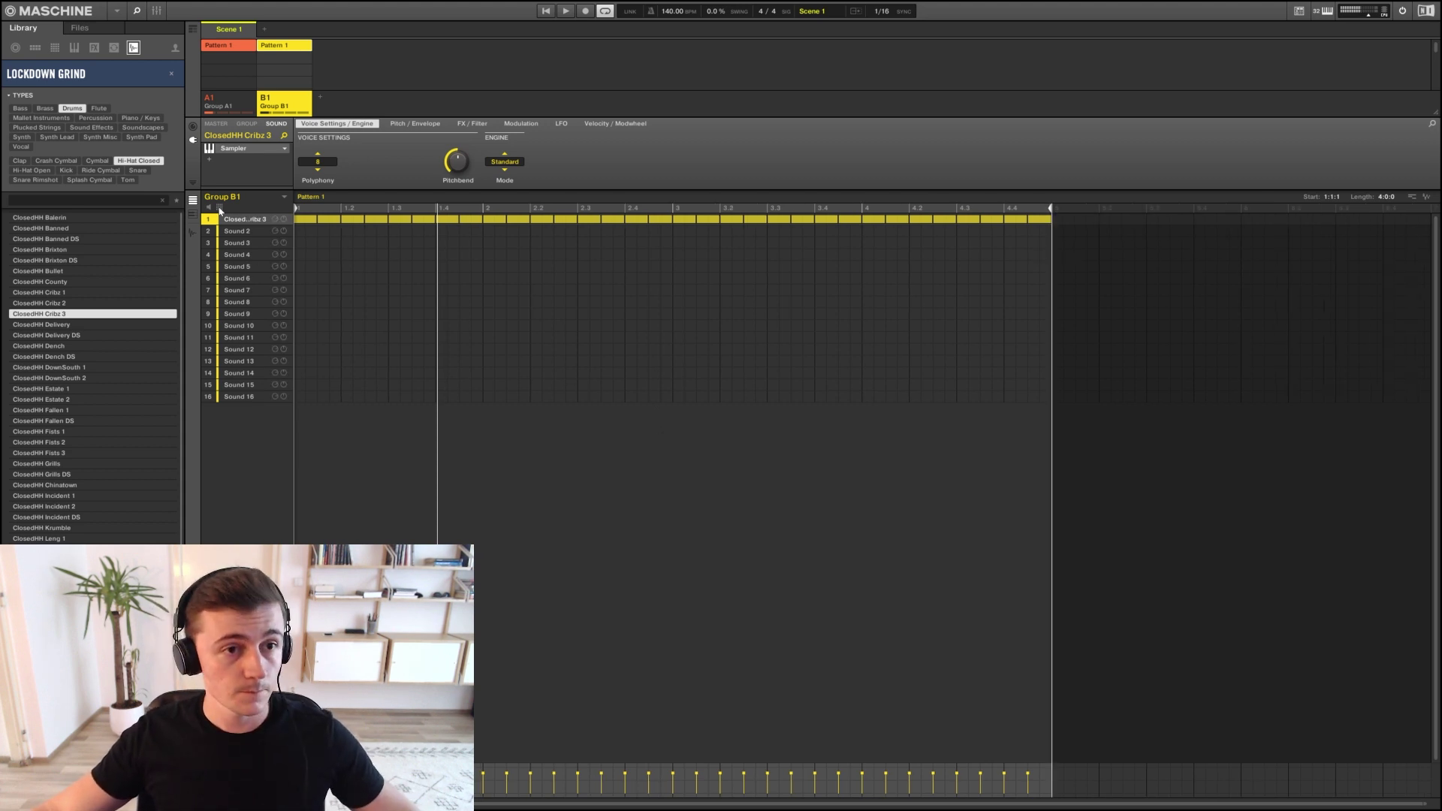
pyautogui.click(233, 99)
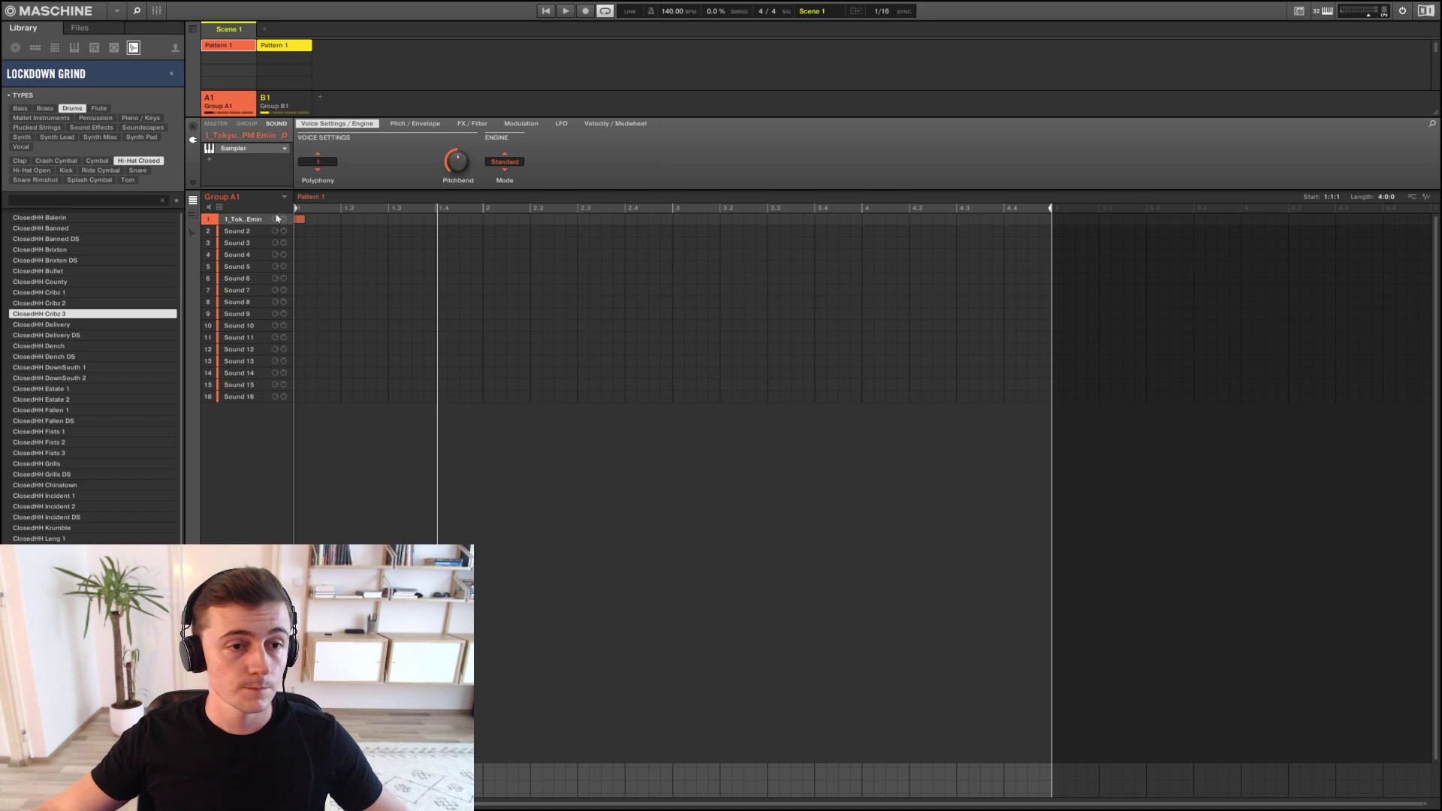
pyautogui.click(287, 101)
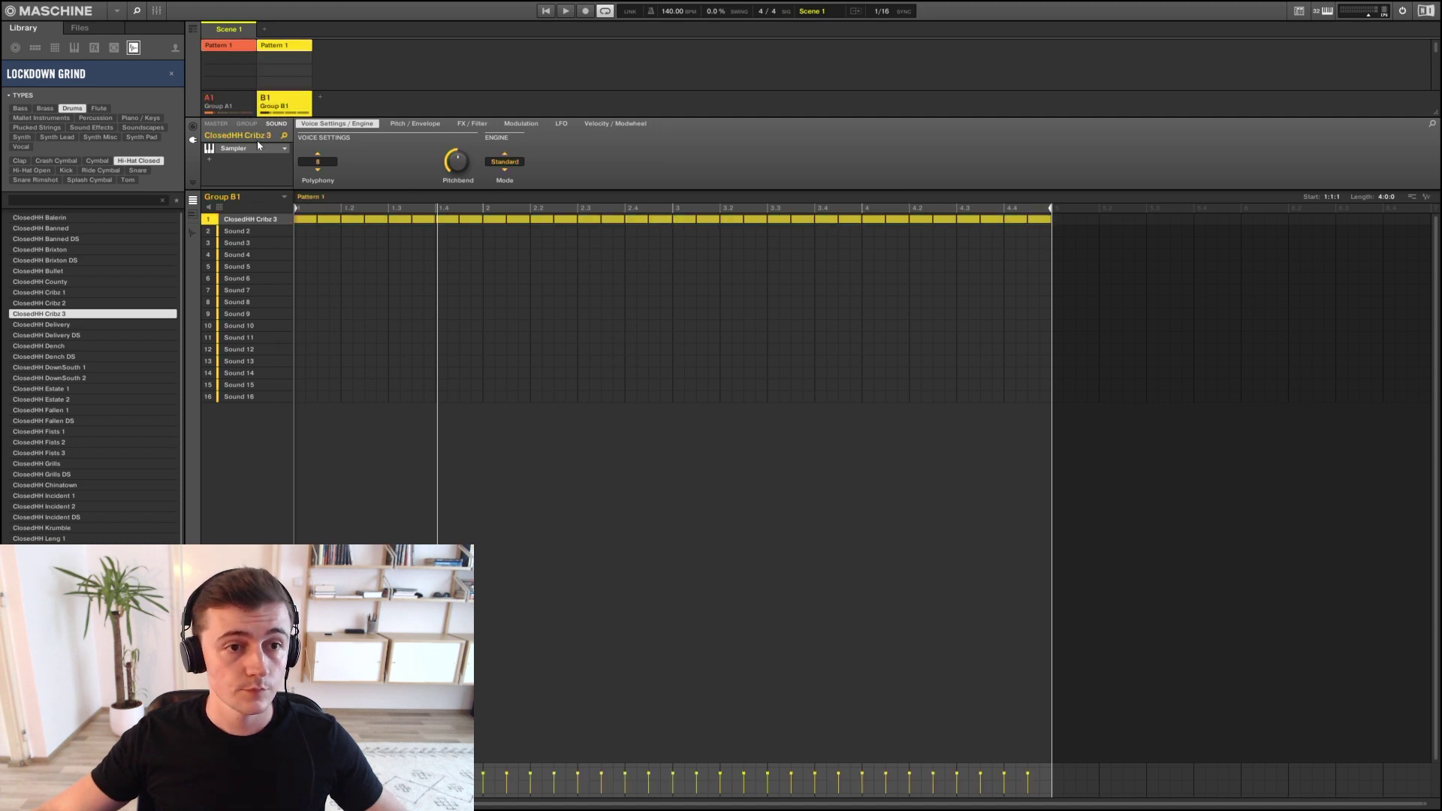
# Select Sound 2, filter the Lockdown Grind drums to Snare, and audition the snares from Bullet 1 to Cribz 1
pyautogui.click(239, 232)
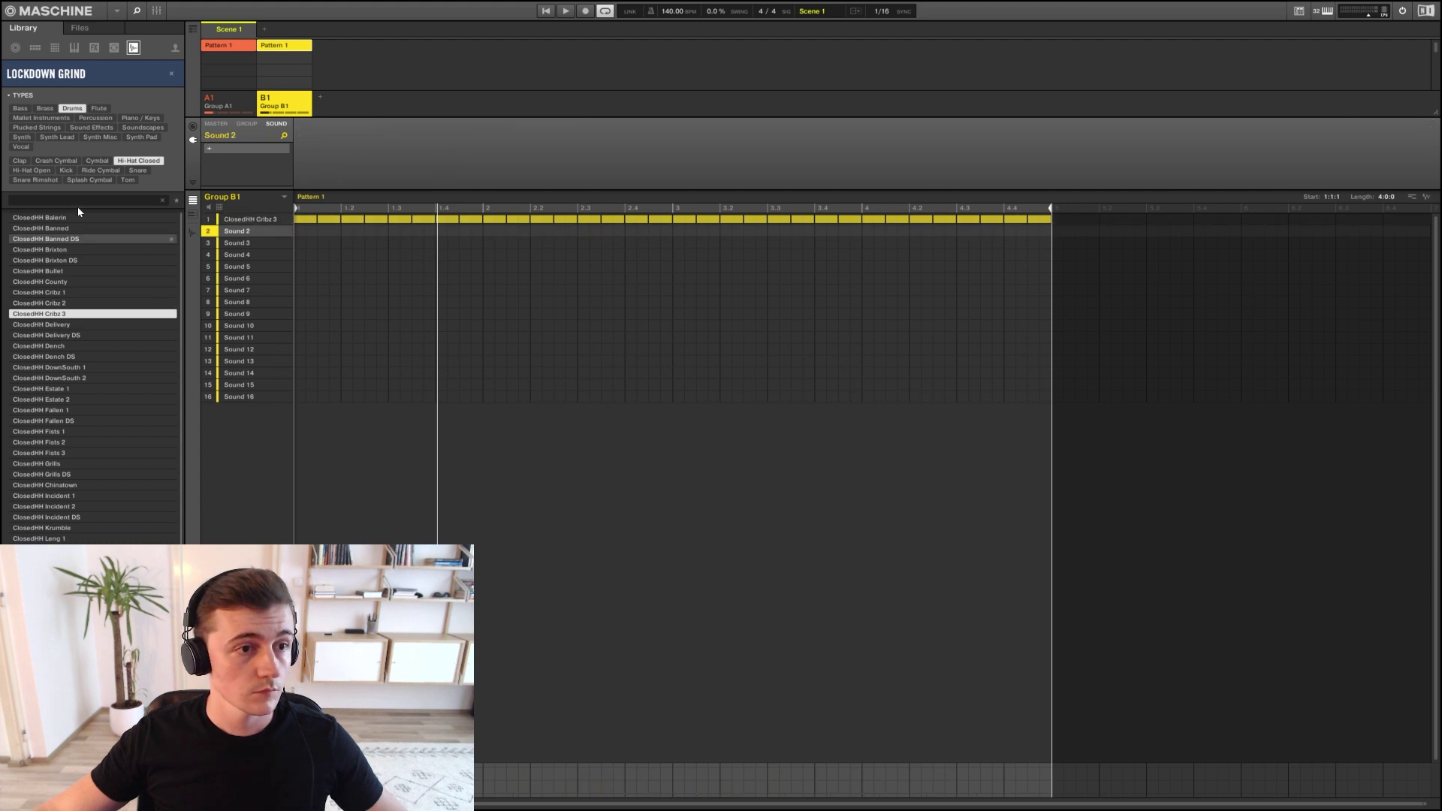
pyautogui.click(137, 171)
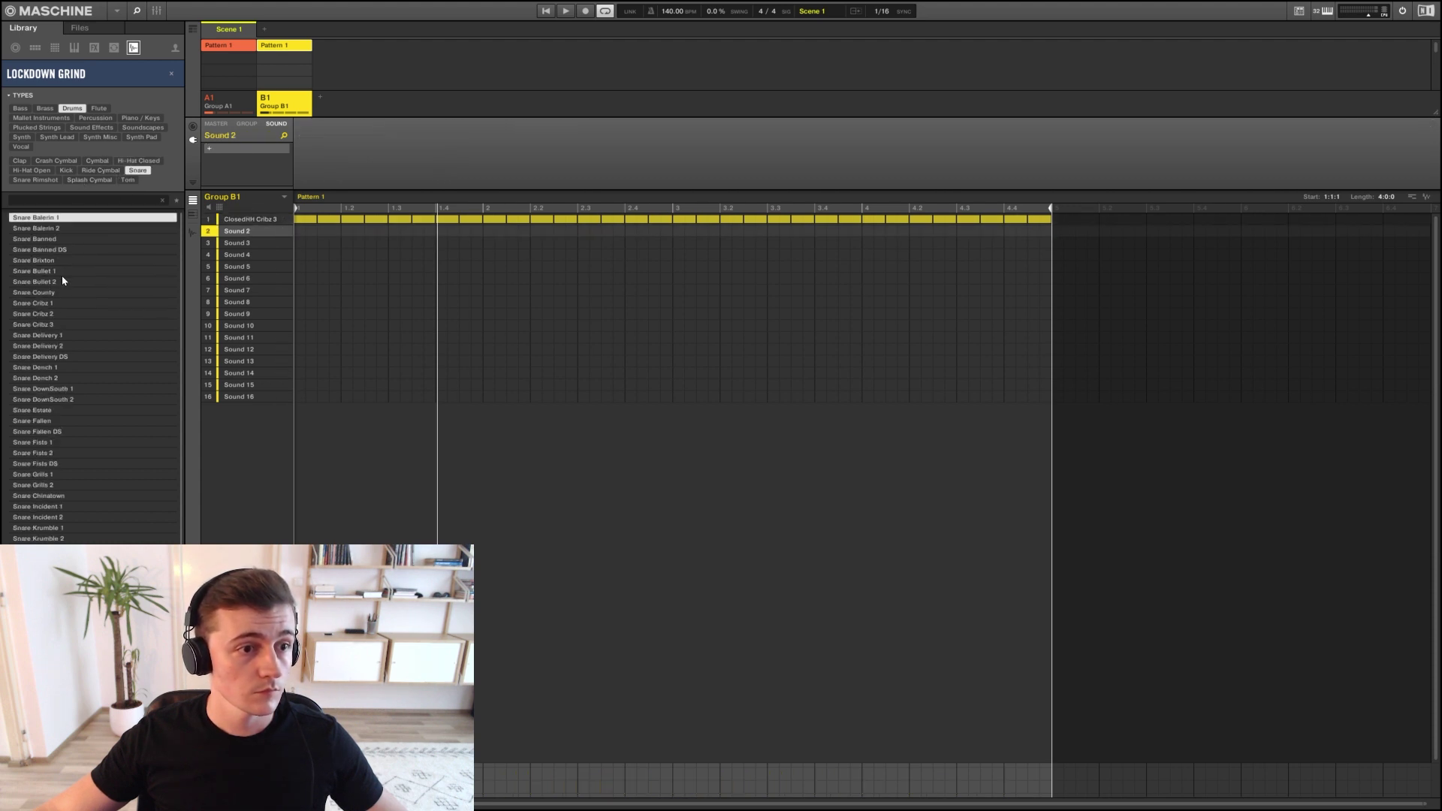
pyautogui.click(62, 272)
pyautogui.click(50, 283)
pyautogui.click(52, 293)
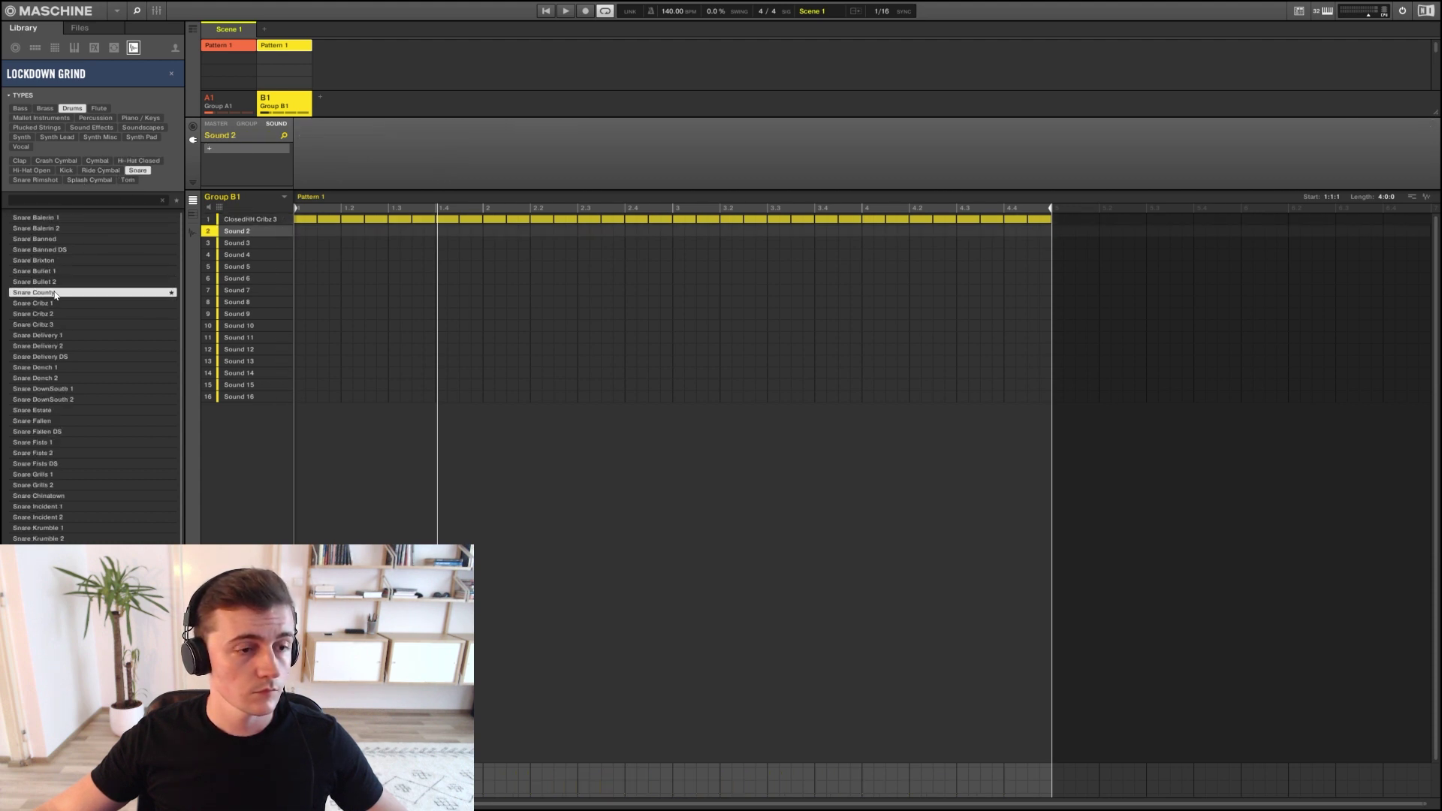
pyautogui.click(48, 304)
# Play the pattern and audition the snares from Cribz 2 to Fallen against it
pyautogui.press('space')
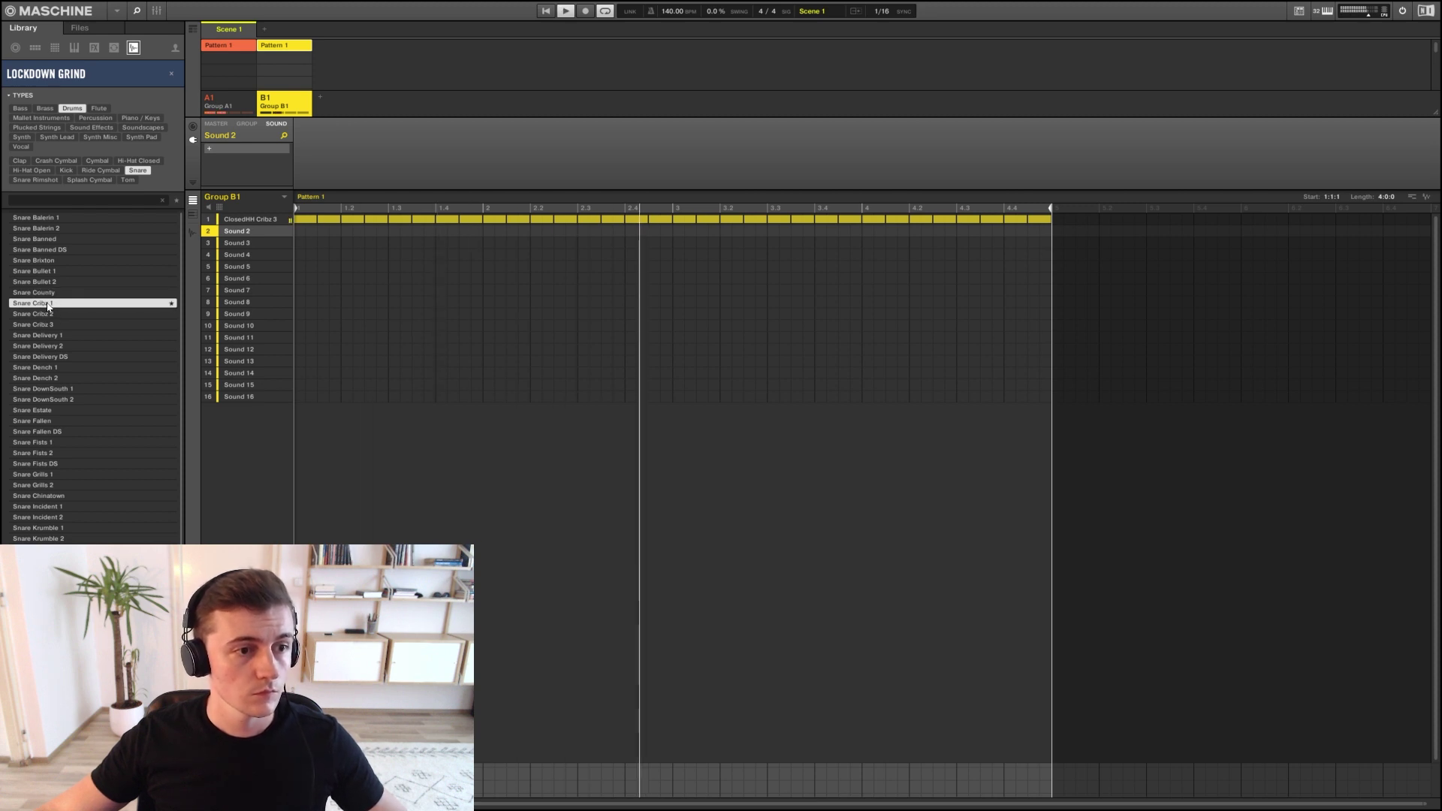
pyautogui.click(41, 315)
pyautogui.click(42, 326)
pyautogui.click(44, 336)
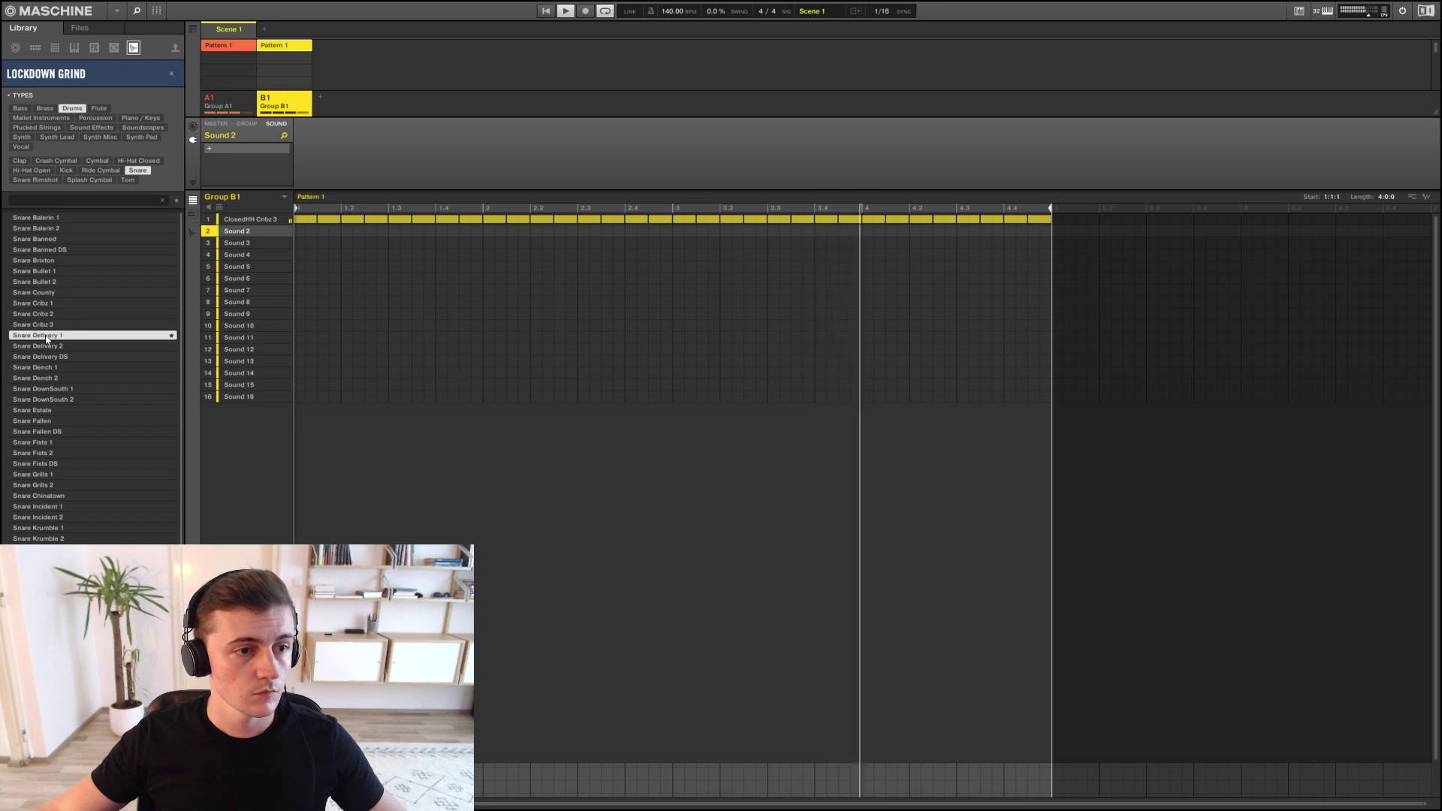
pyautogui.click(46, 346)
pyautogui.click(47, 356)
pyautogui.click(48, 367)
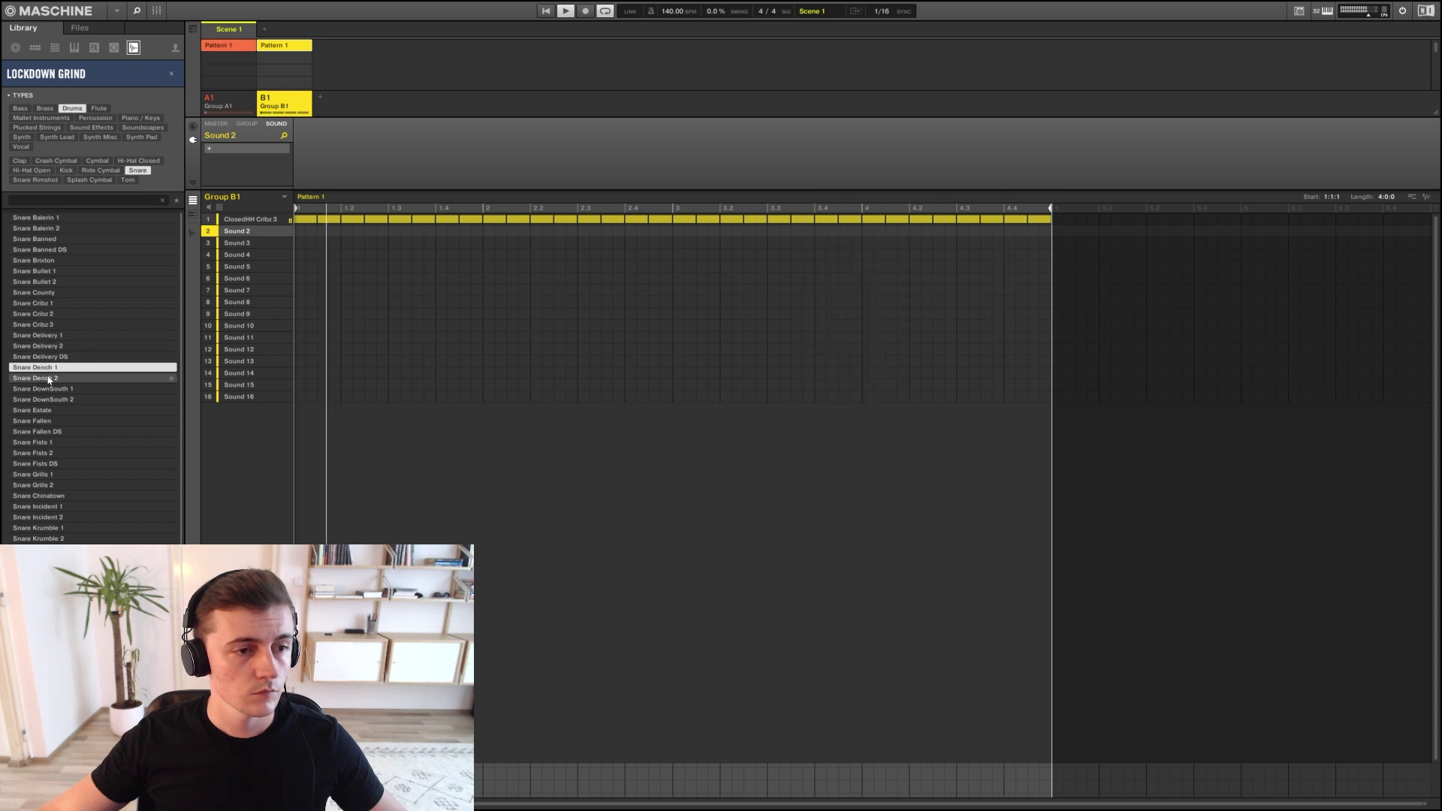
pyautogui.click(48, 378)
pyautogui.click(49, 389)
pyautogui.click(54, 400)
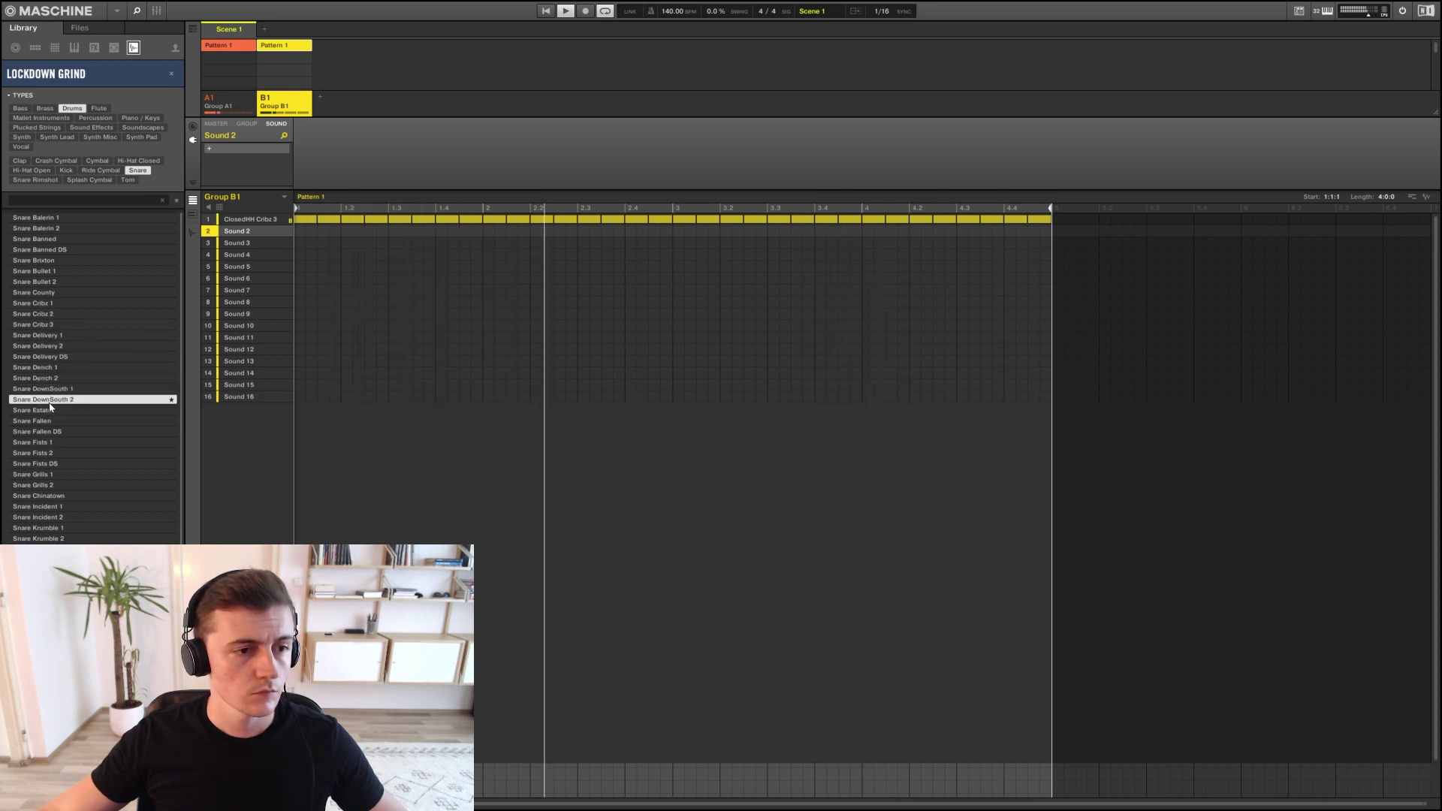
pyautogui.click(57, 406)
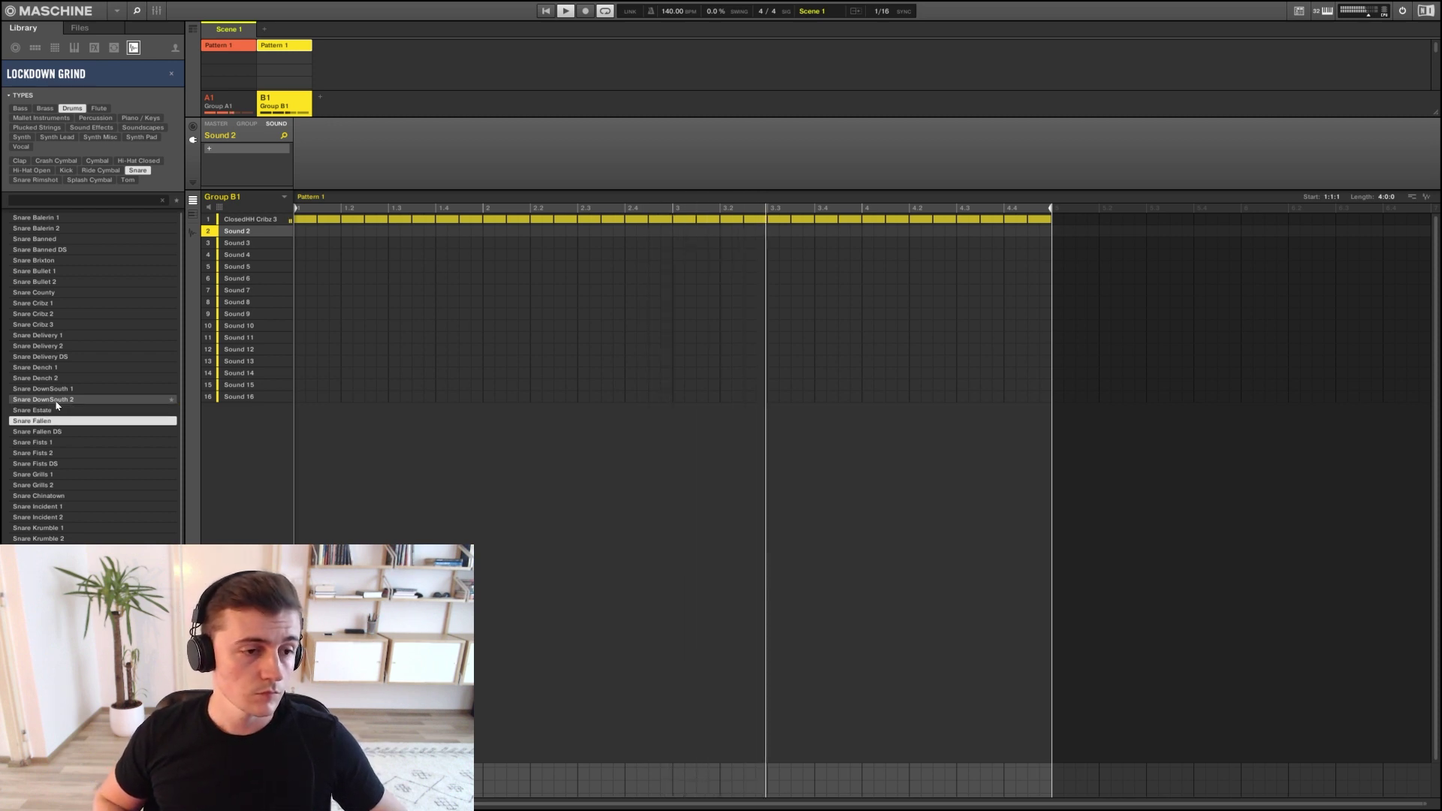
# Audition the snares from Fallen DS to Krumble 1 over the pattern, go back to Snare Incident 1, and stop playback
pyautogui.press('Down')
pyautogui.press('Down')
pyautogui.press('Down')
pyautogui.press('Down')
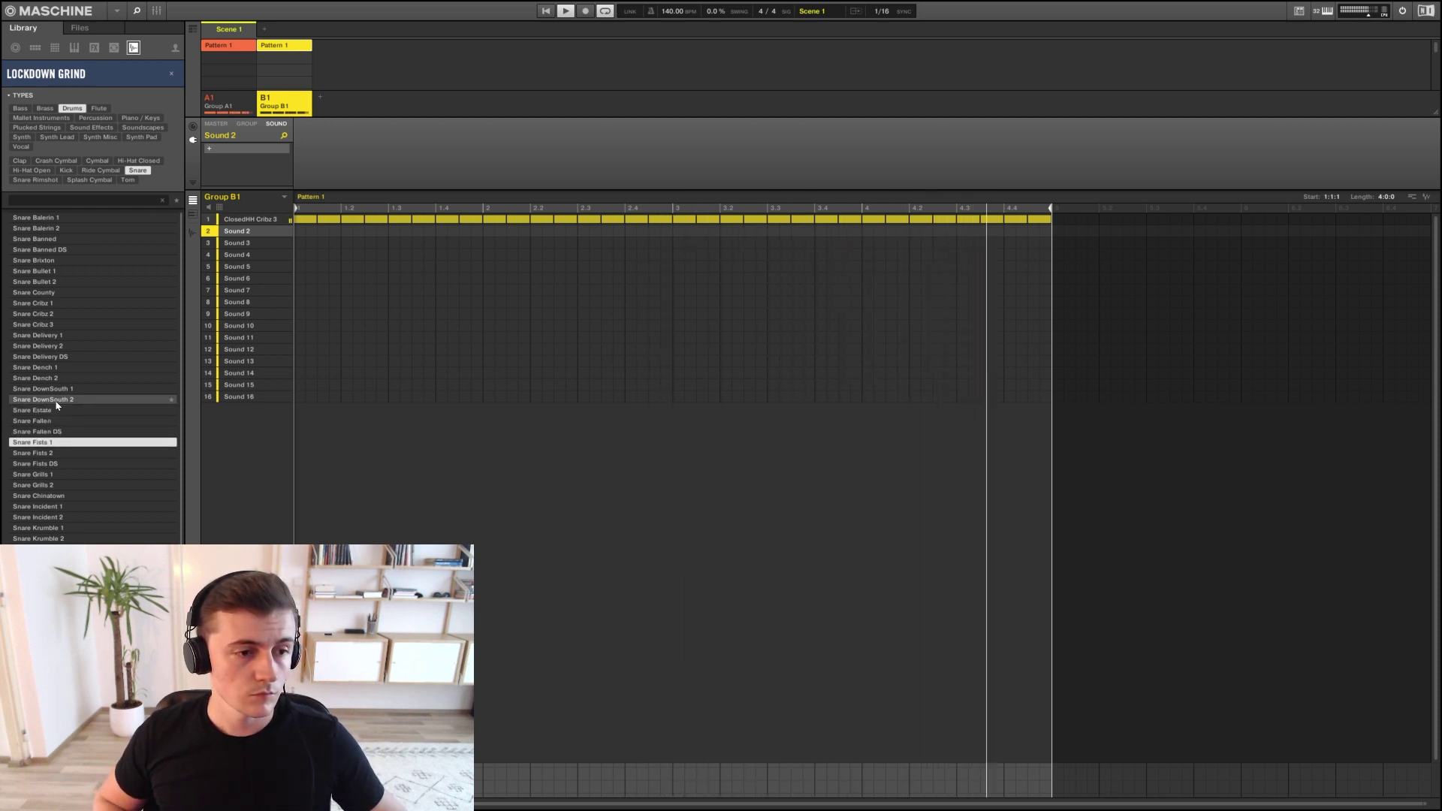
pyautogui.press('Down')
pyautogui.press('Down')
pyautogui.press('Down')
pyautogui.press('Down')
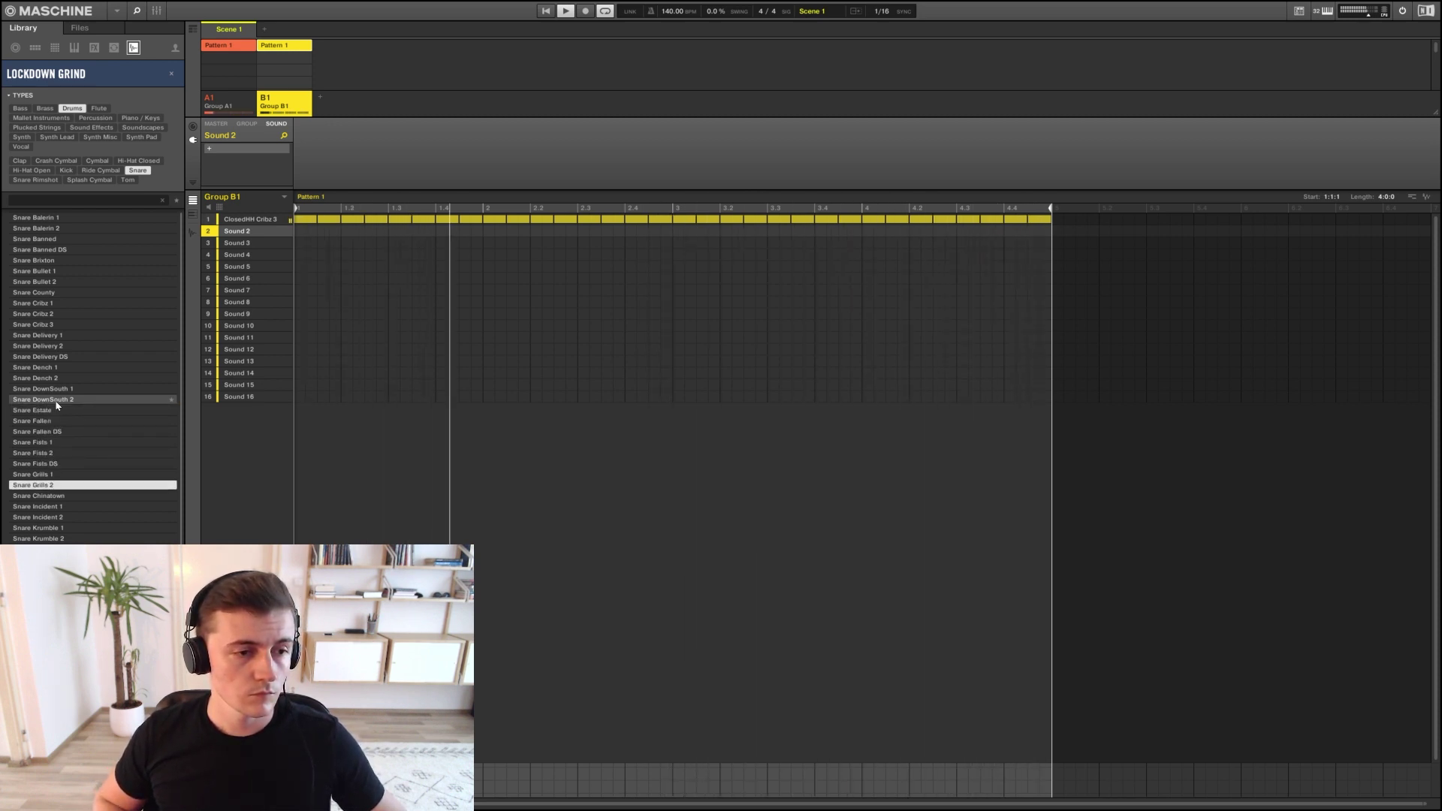
pyautogui.press('Down')
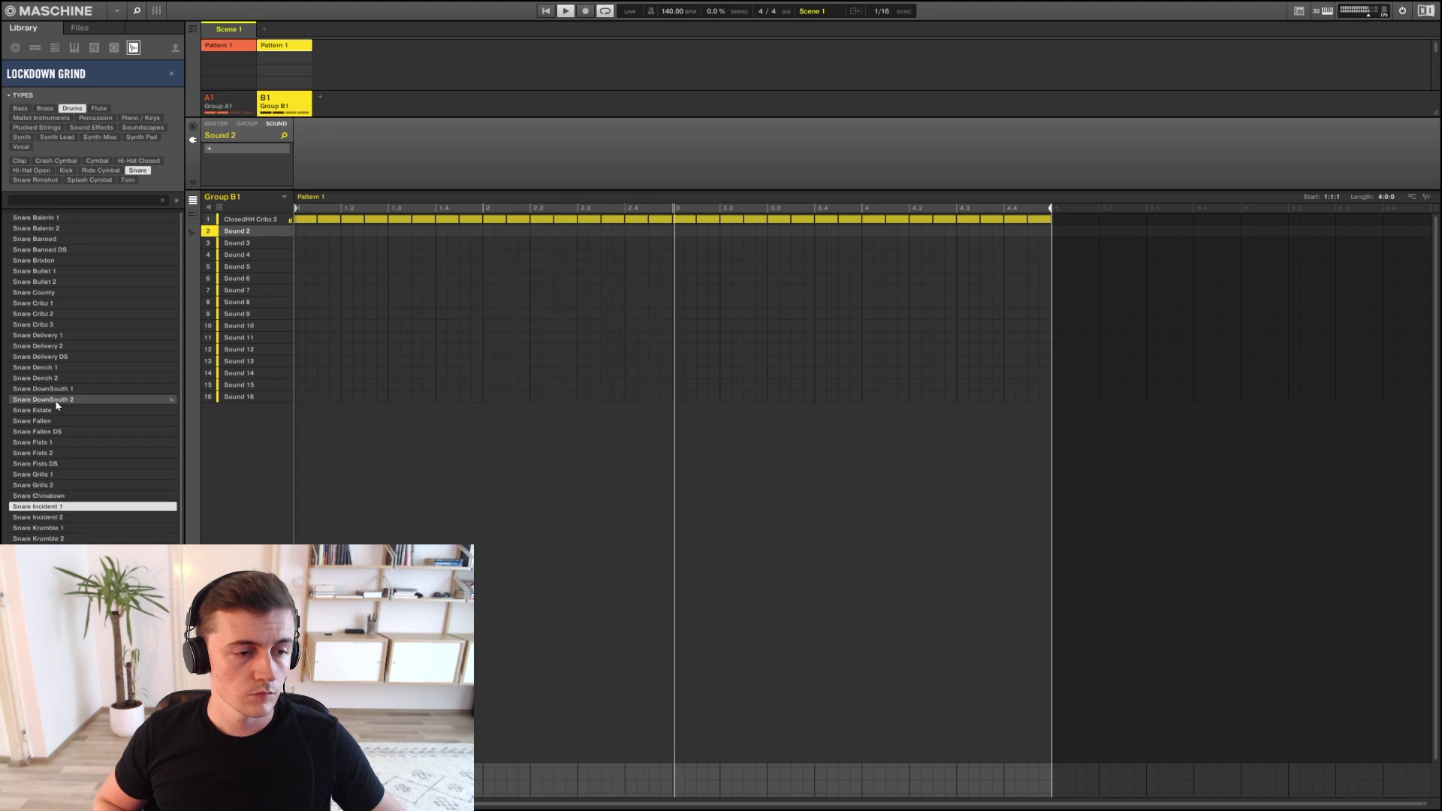
pyautogui.press('Down')
pyautogui.press('Down')
pyautogui.press('Down')
pyautogui.press('Up')
pyautogui.press('Up')
pyautogui.press('Up')
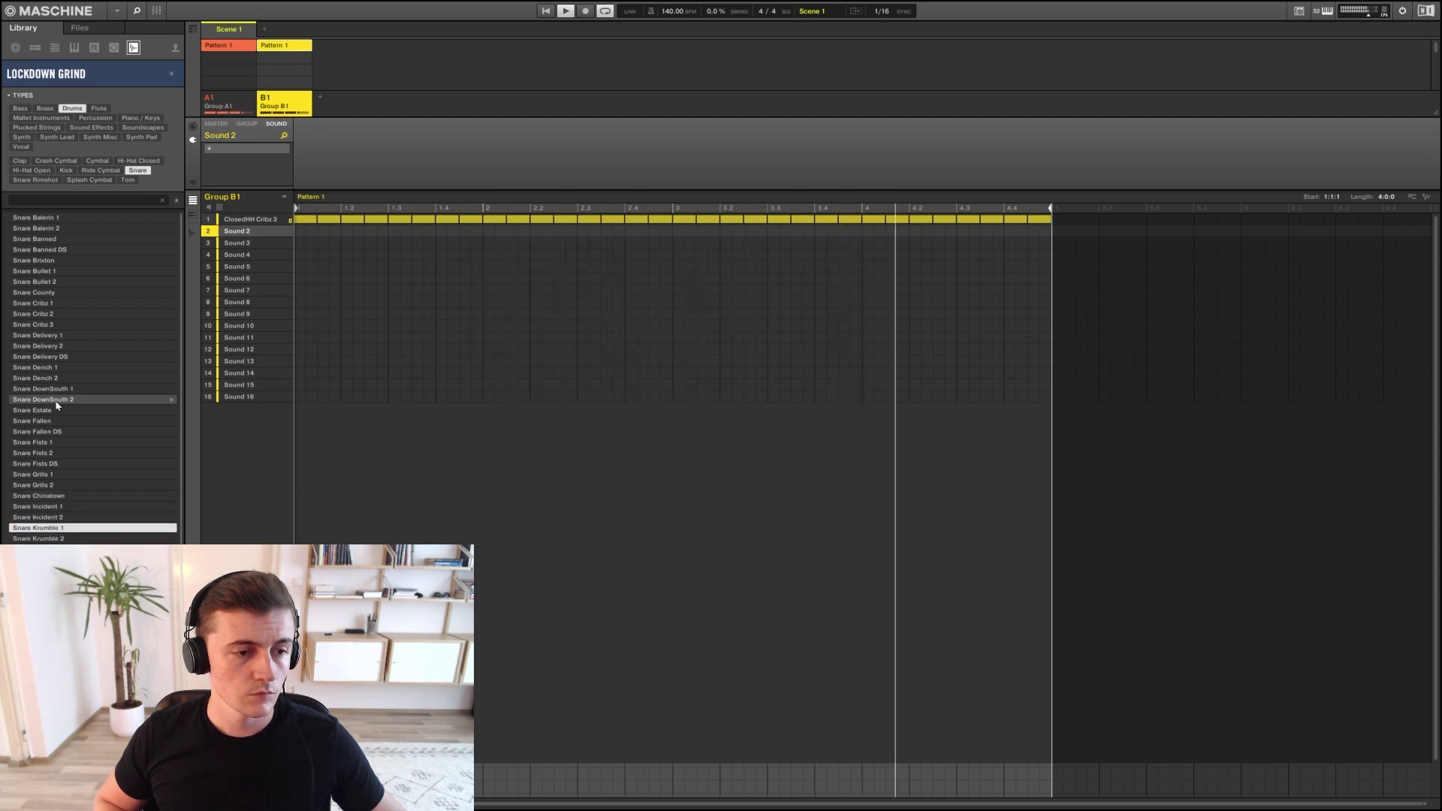
pyautogui.press('Down')
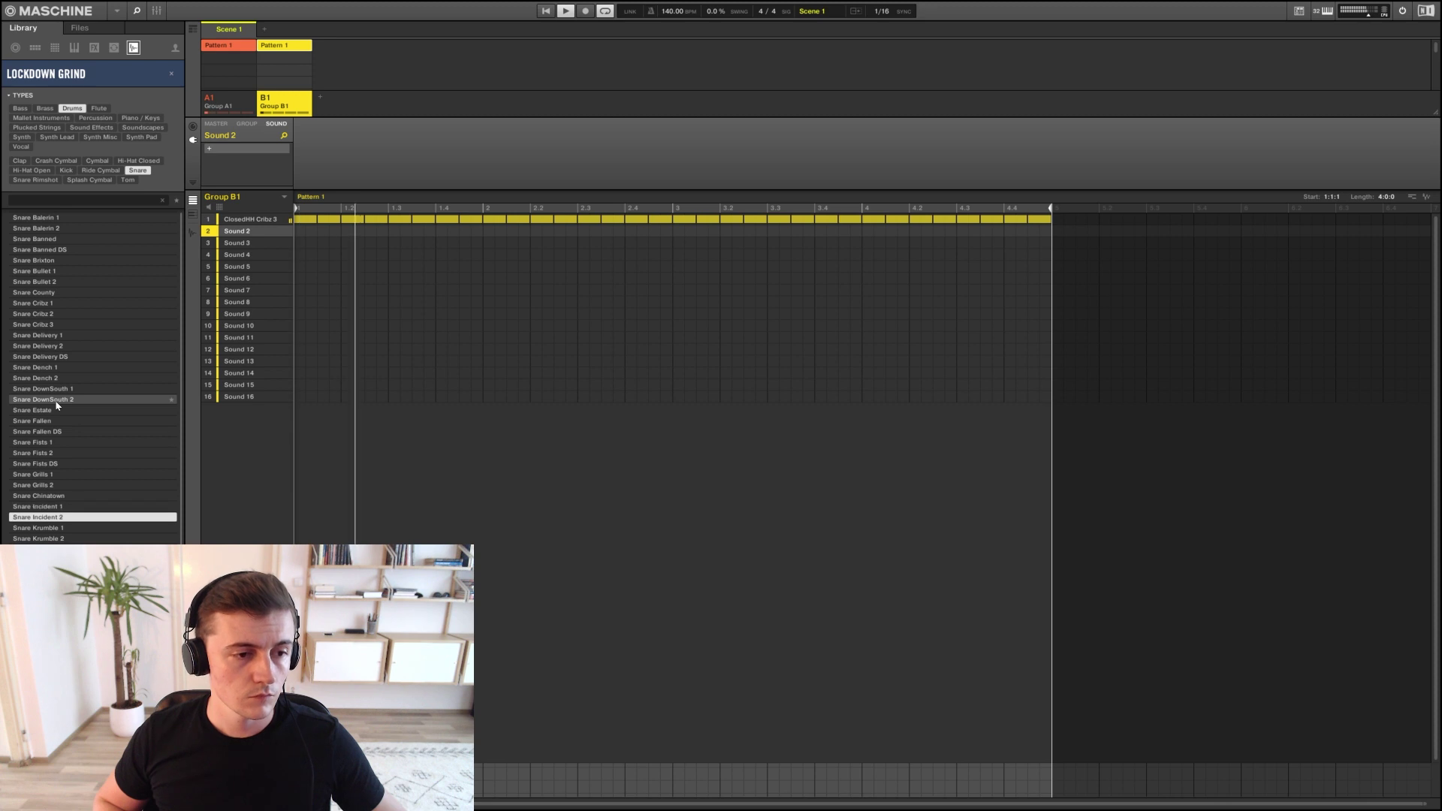
pyautogui.press('Up')
pyautogui.press('space')
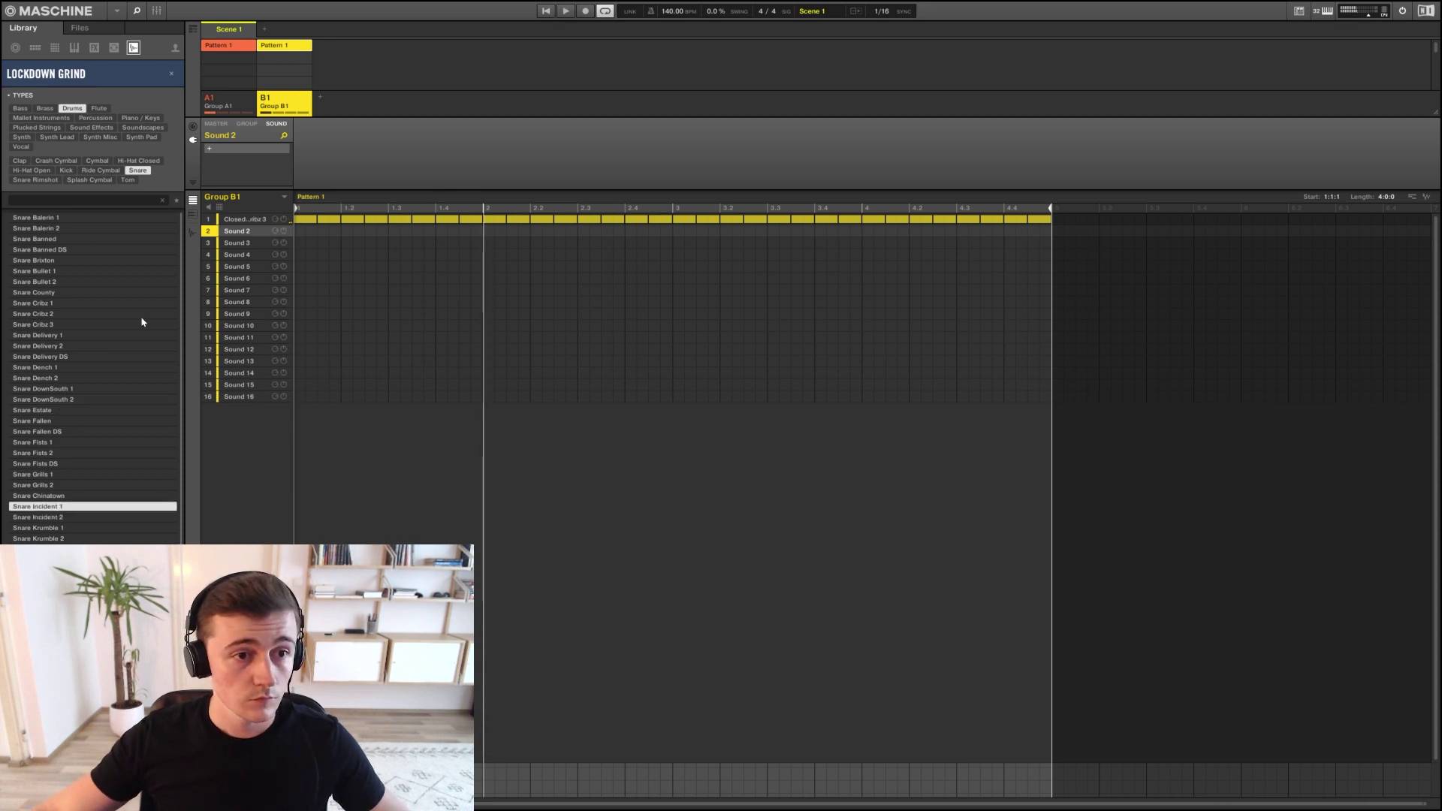
# Load Snare Incident 1 into Sound 2 and place a snare on beat 3 of each of the four bars
pyautogui.doubleClick(50, 508)
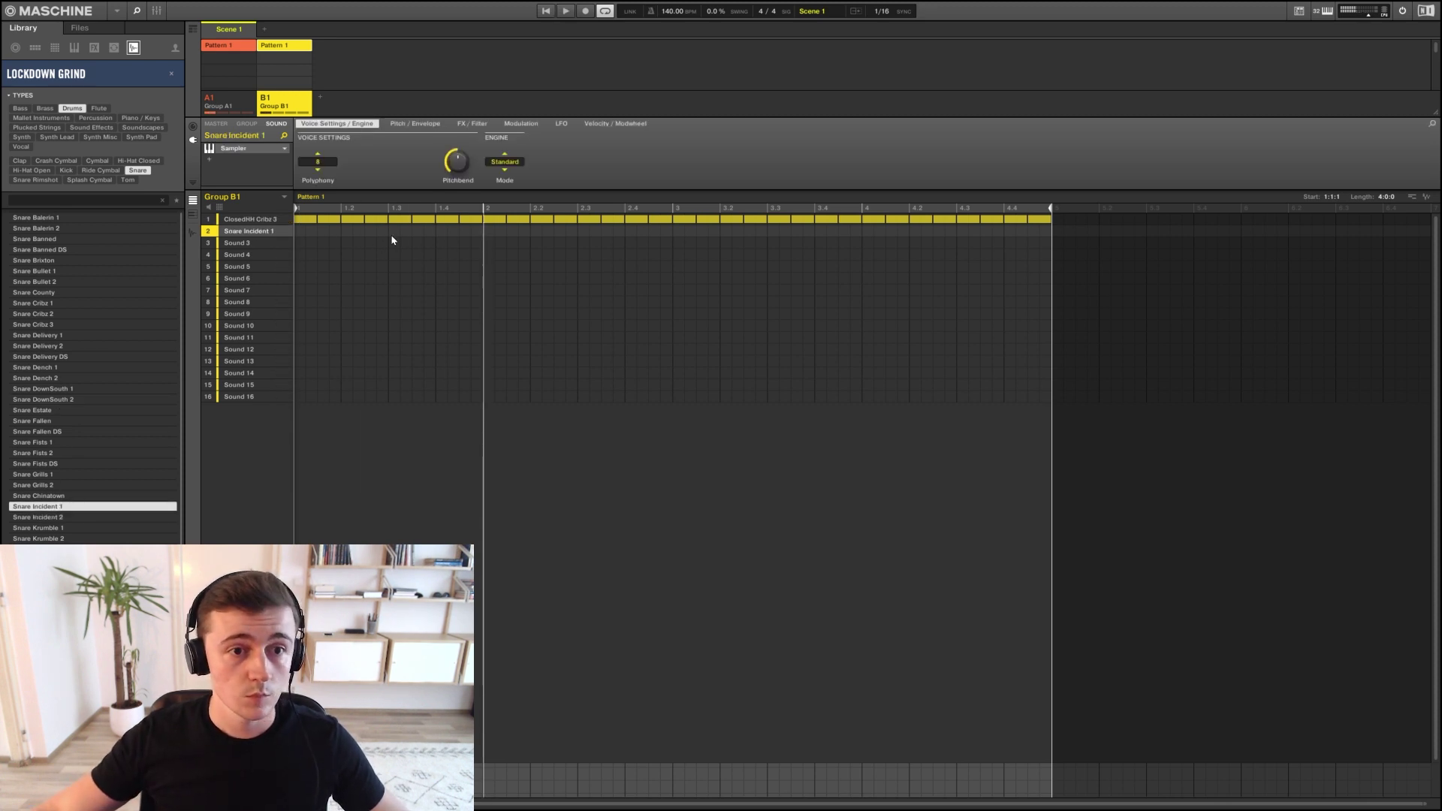
pyautogui.click(583, 230)
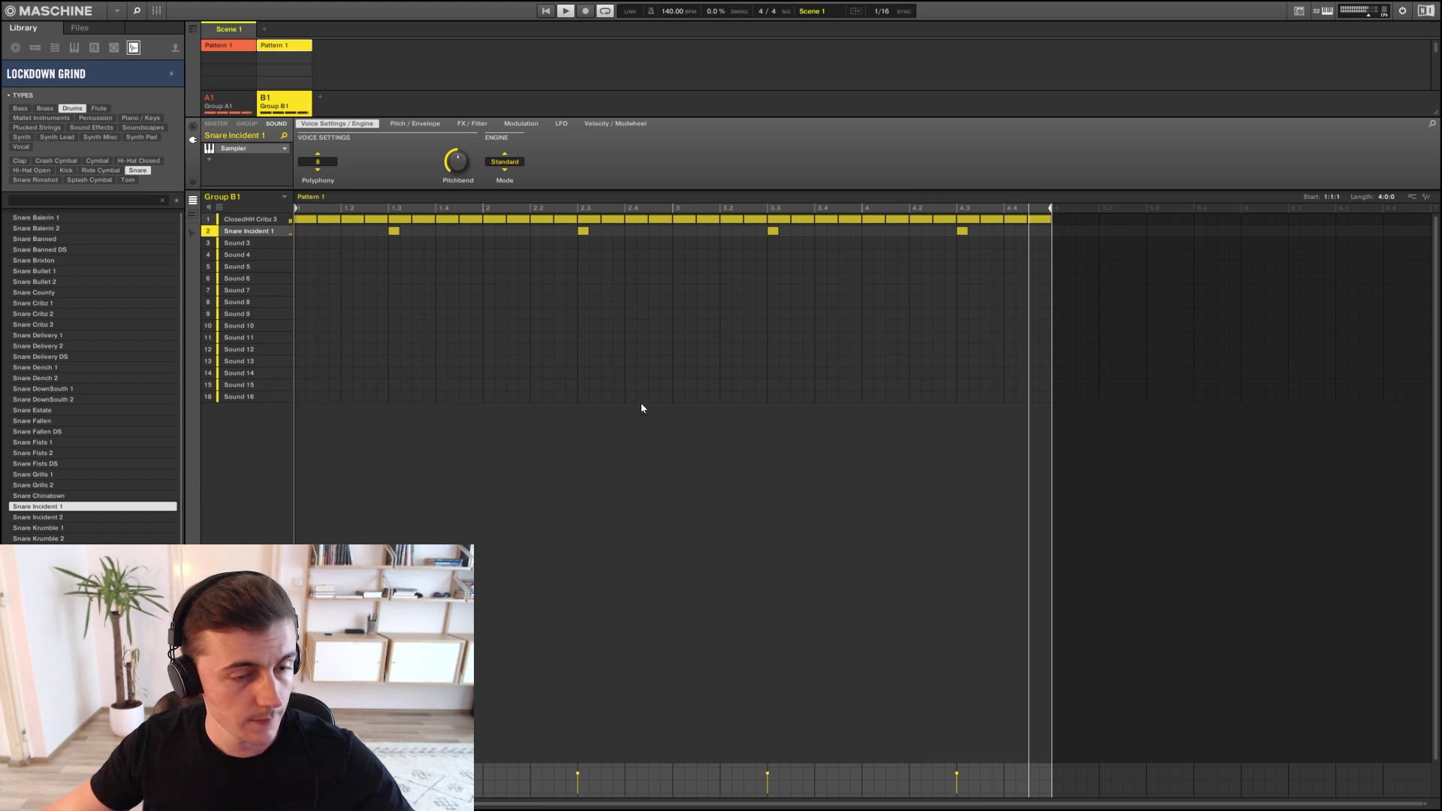
# Select Sound 3, filter the Lockdown Grind drums to Kick, and audition Kick Dench
pyautogui.click(233, 245)
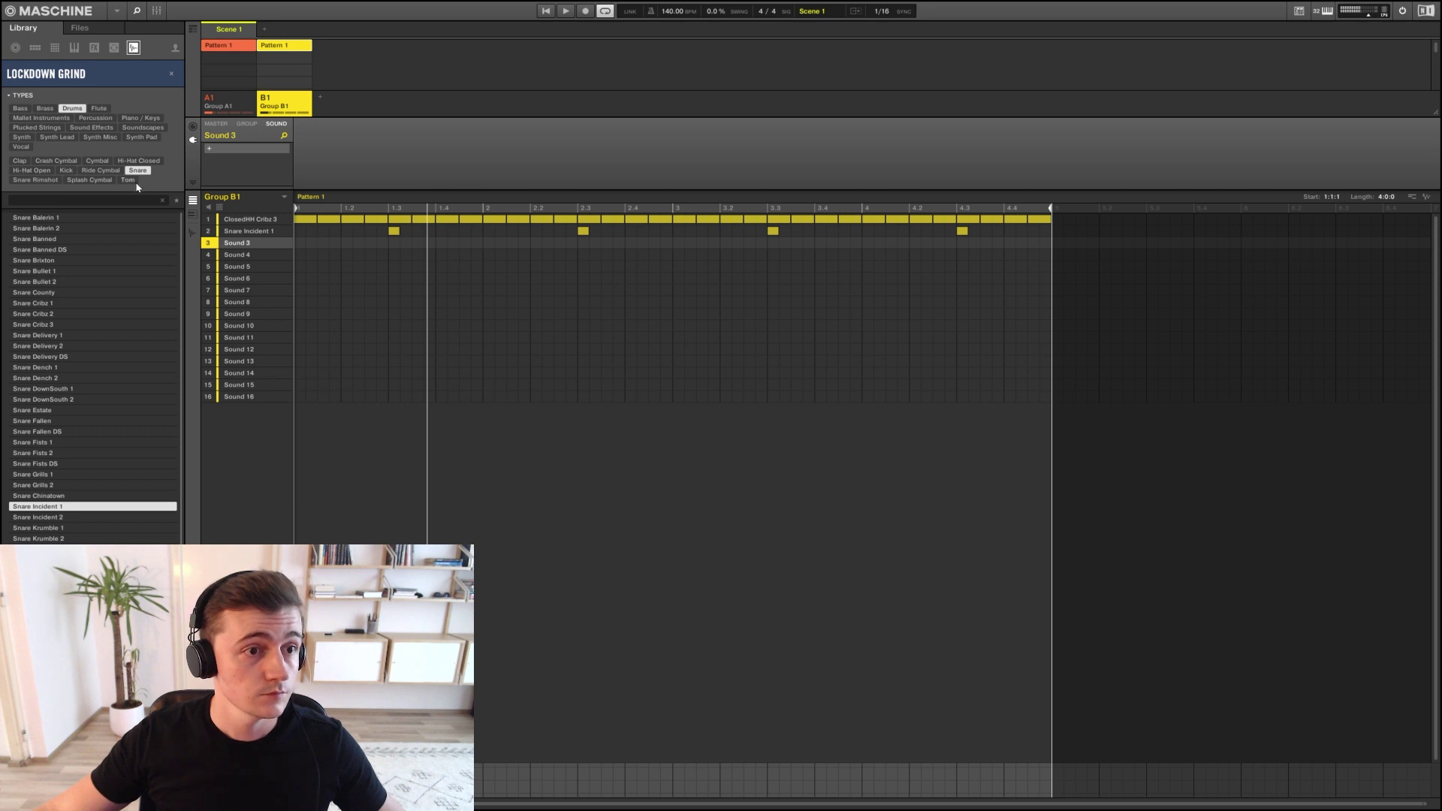
pyautogui.click(66, 171)
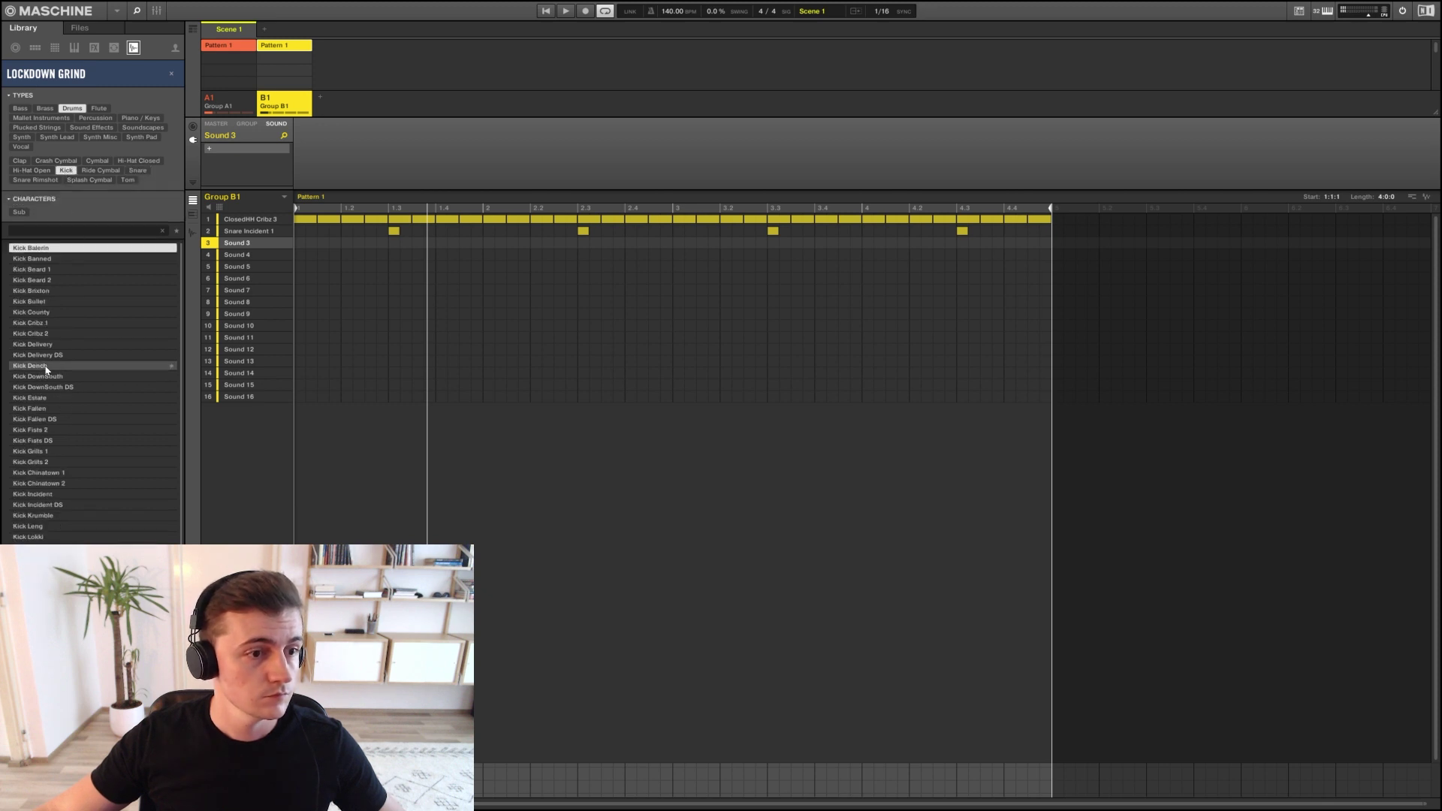
pyautogui.click(45, 366)
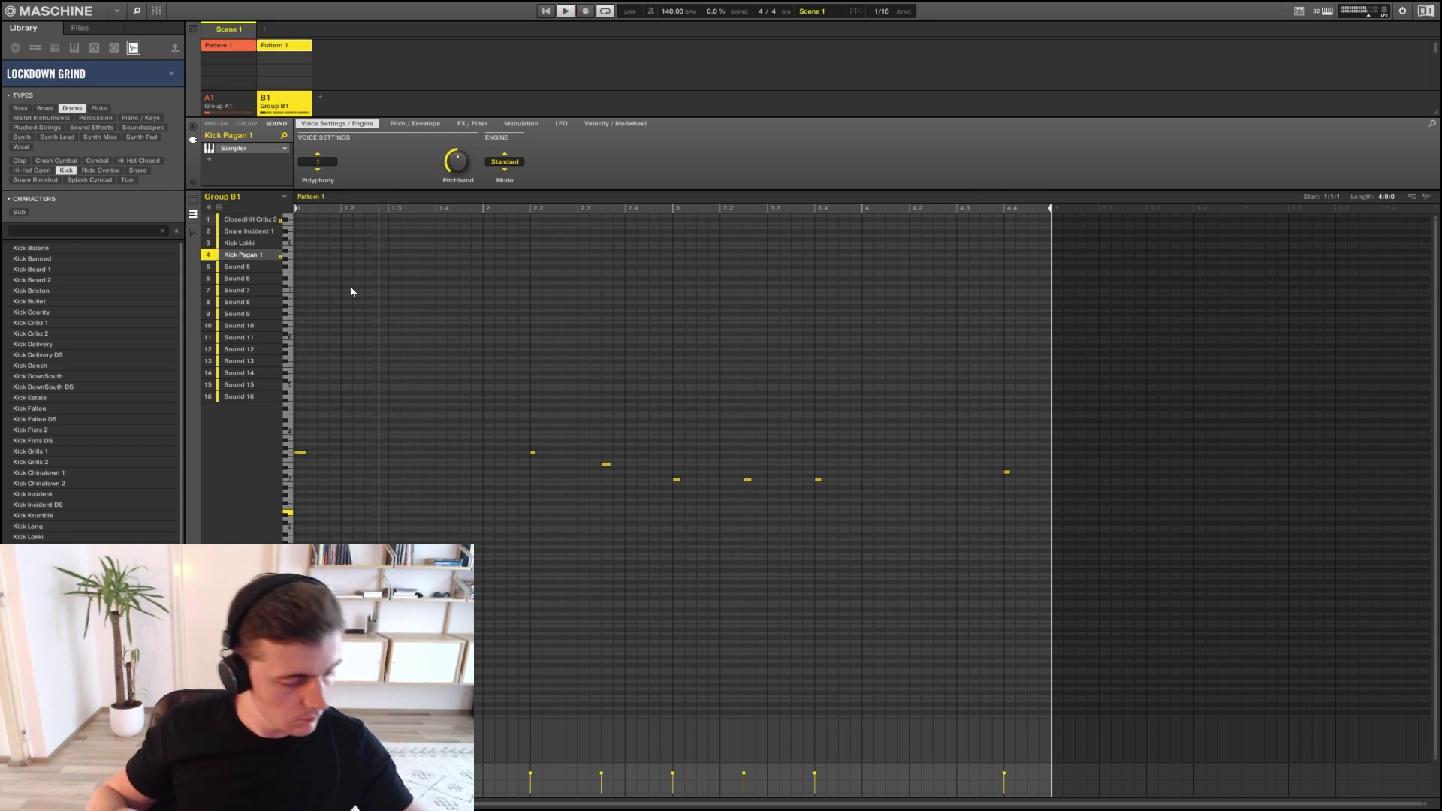
# Set the Kick Pagan 1 notes in the piano roll to an even sixteenth length and return to the group's pattern view
pyautogui.press('space')
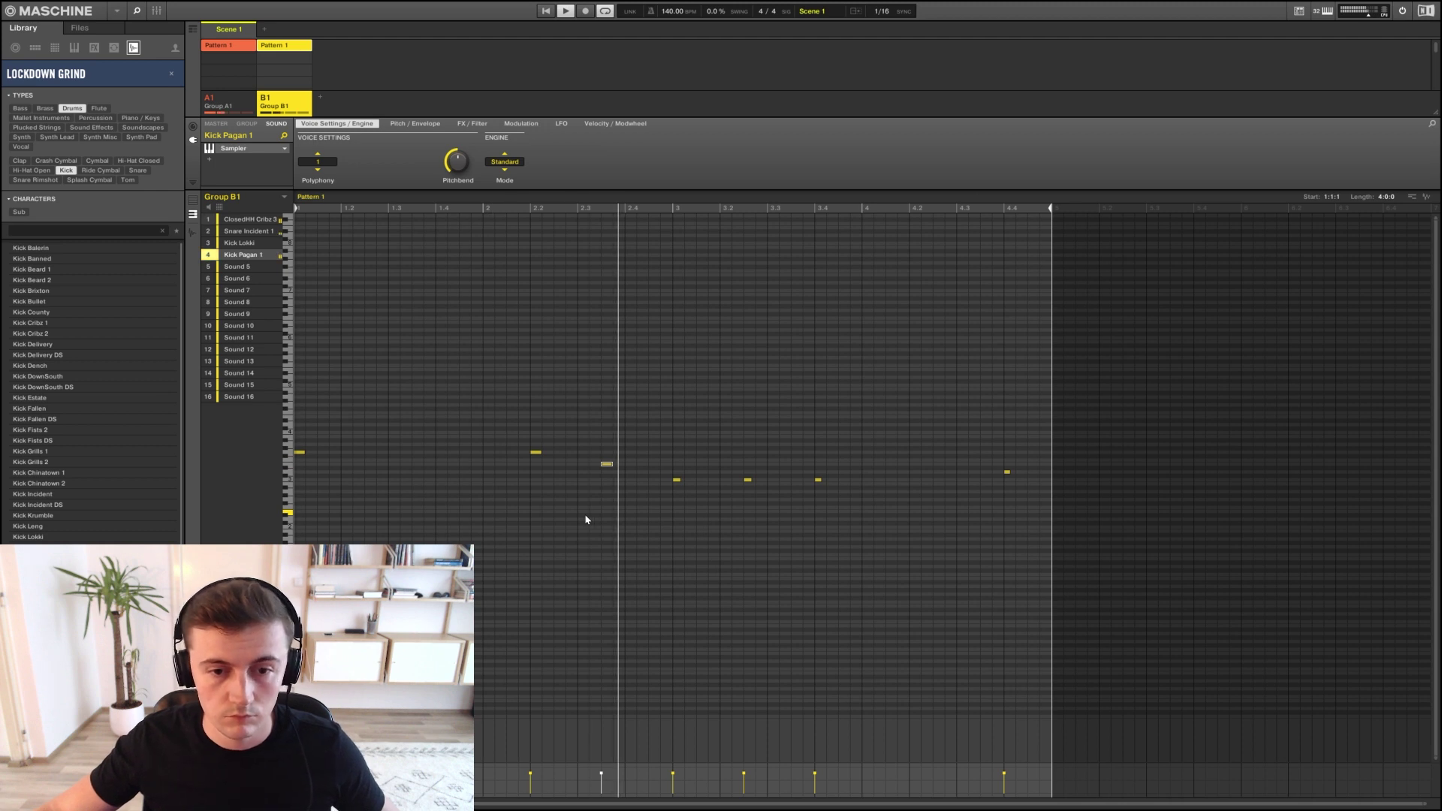
pyautogui.click(748, 479)
pyautogui.click(819, 480)
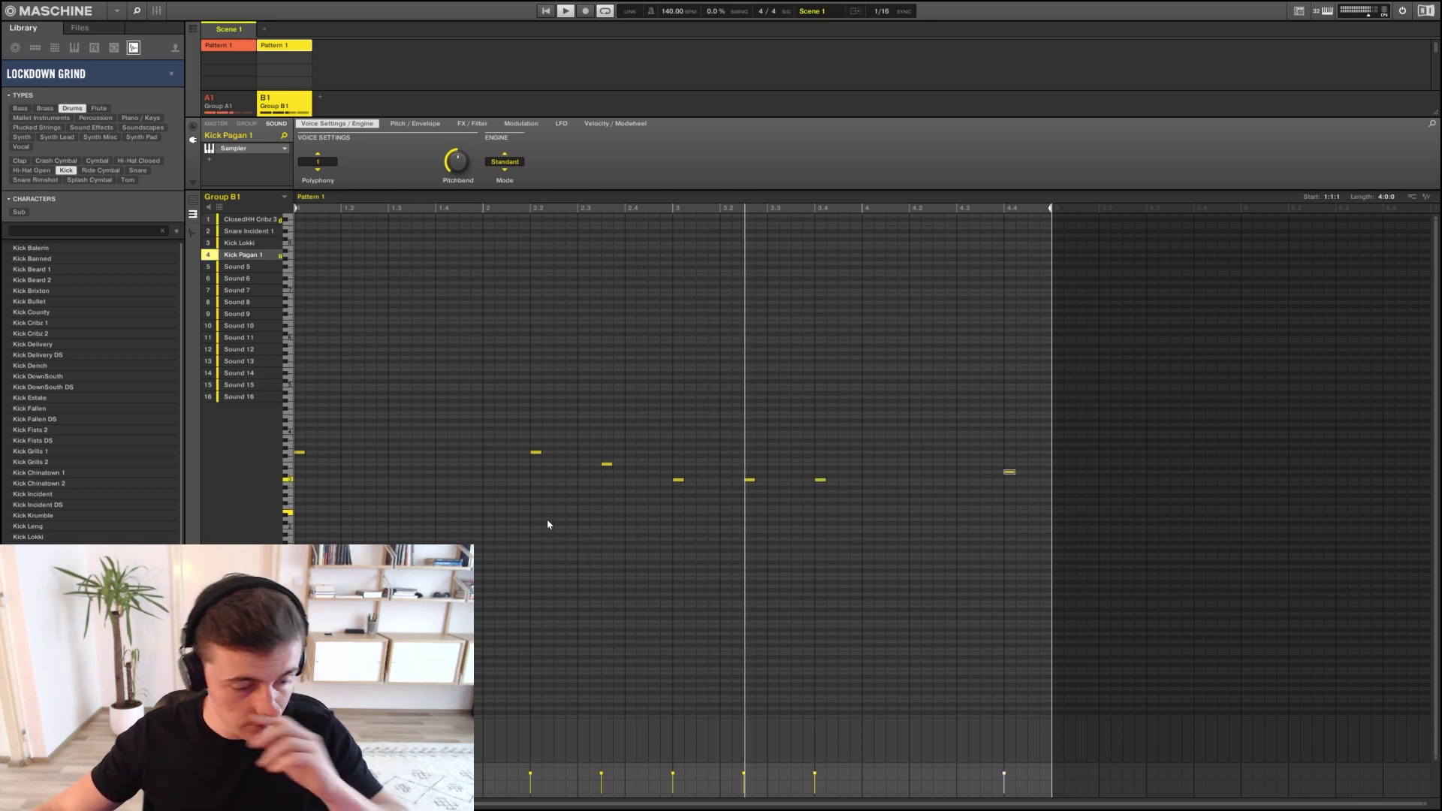
pyautogui.press('Tab')
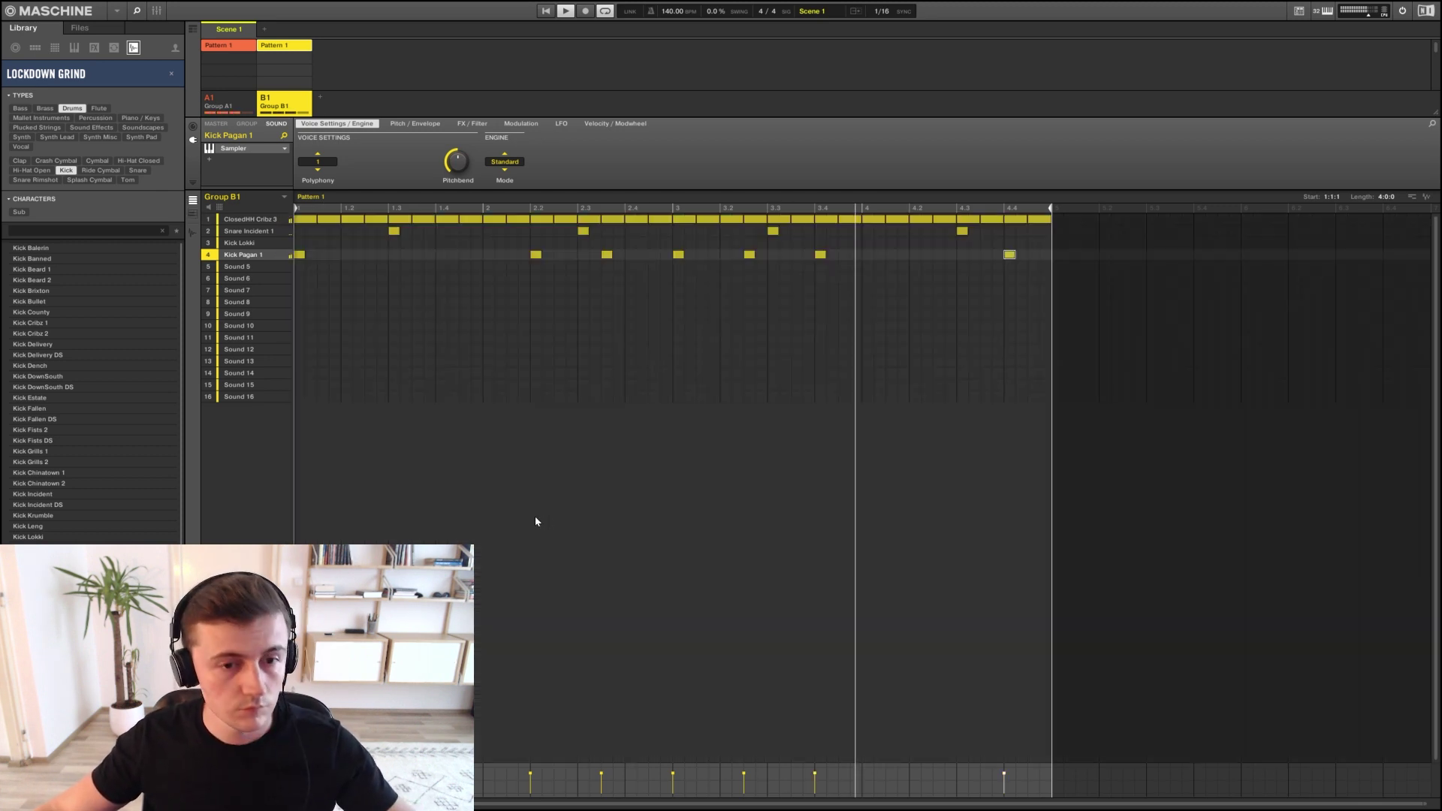
# Add Kick Lokki notes in Sound 3 that double every Kick Pagan 1 note in the pattern
pyautogui.click(239, 243)
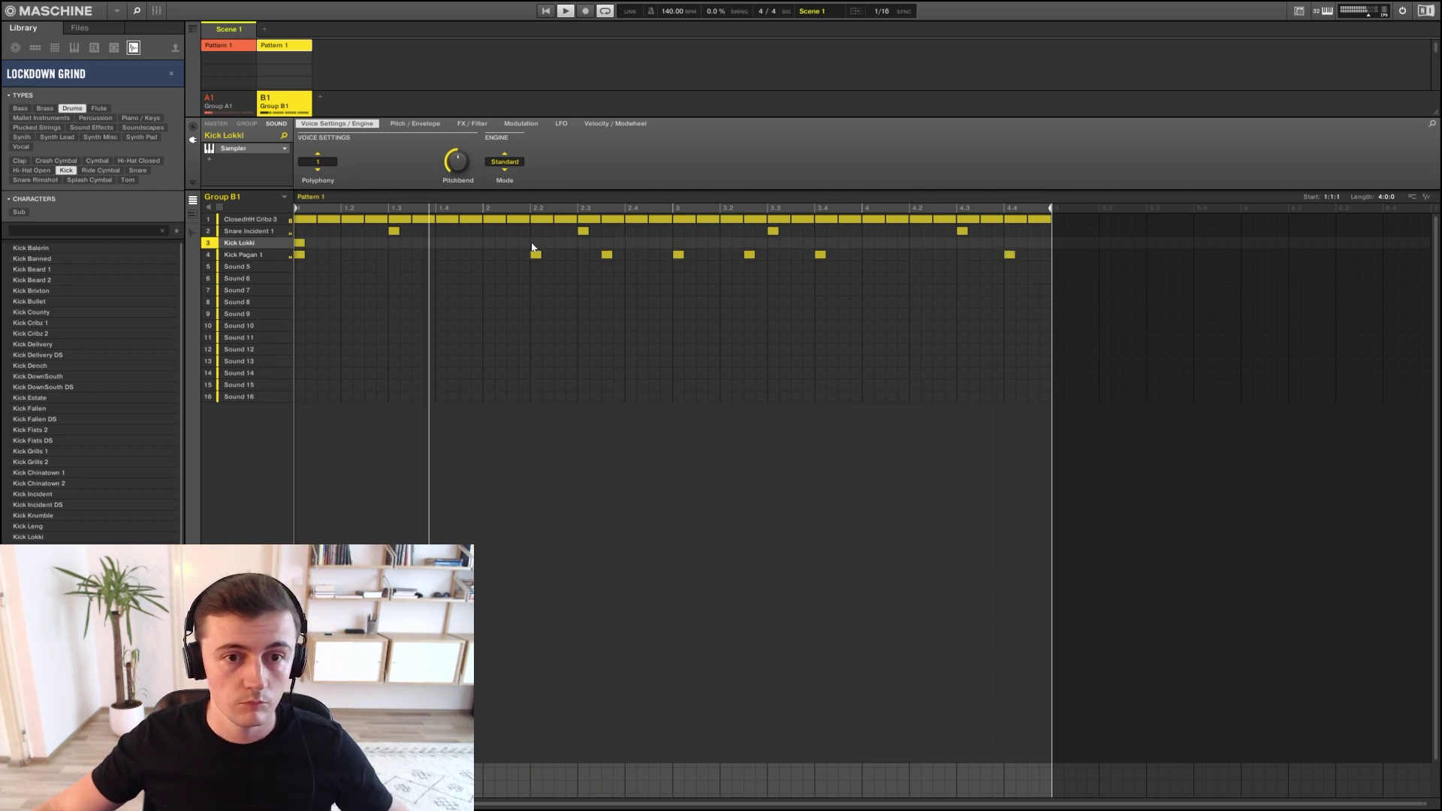
pyautogui.click(607, 242)
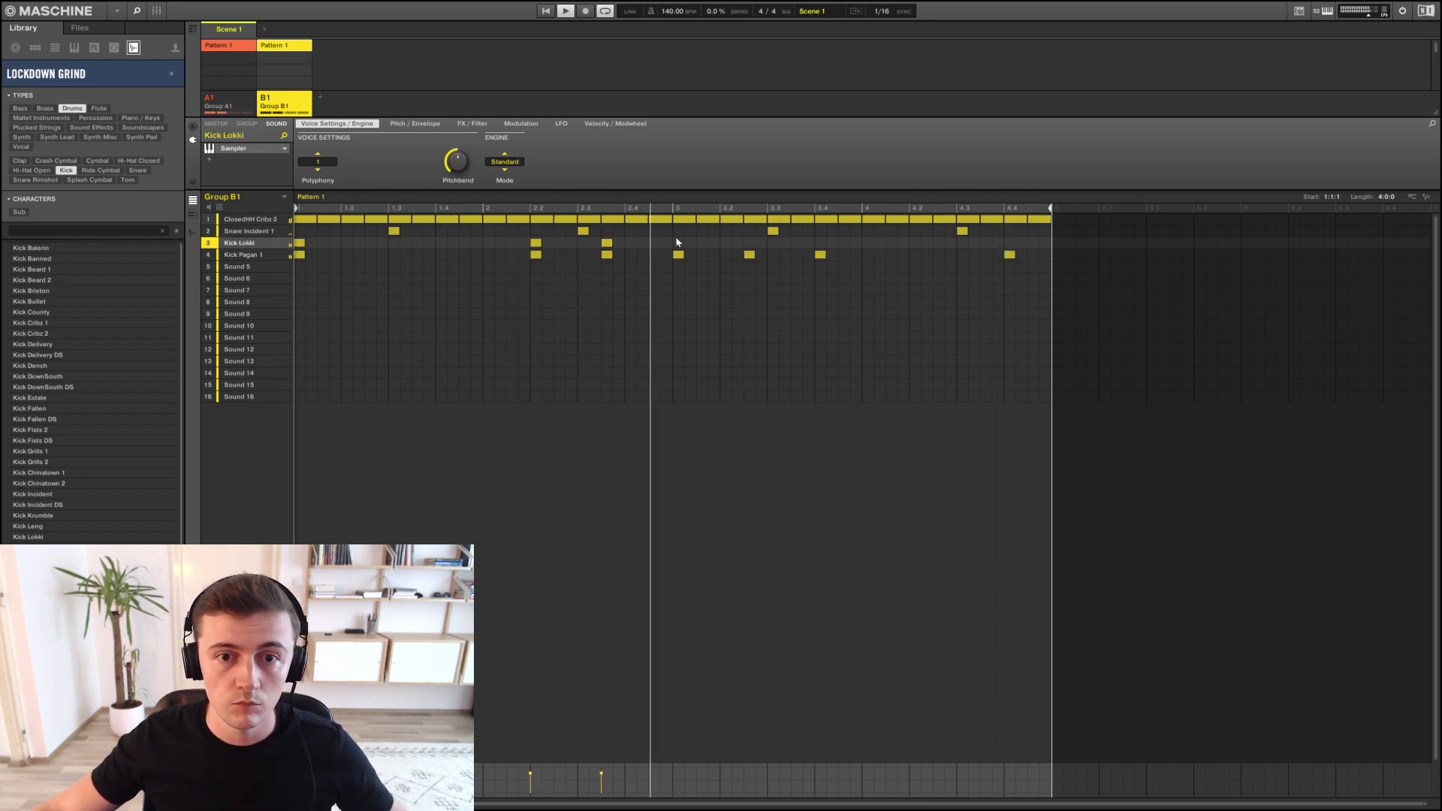
pyautogui.click(678, 243)
pyautogui.click(749, 242)
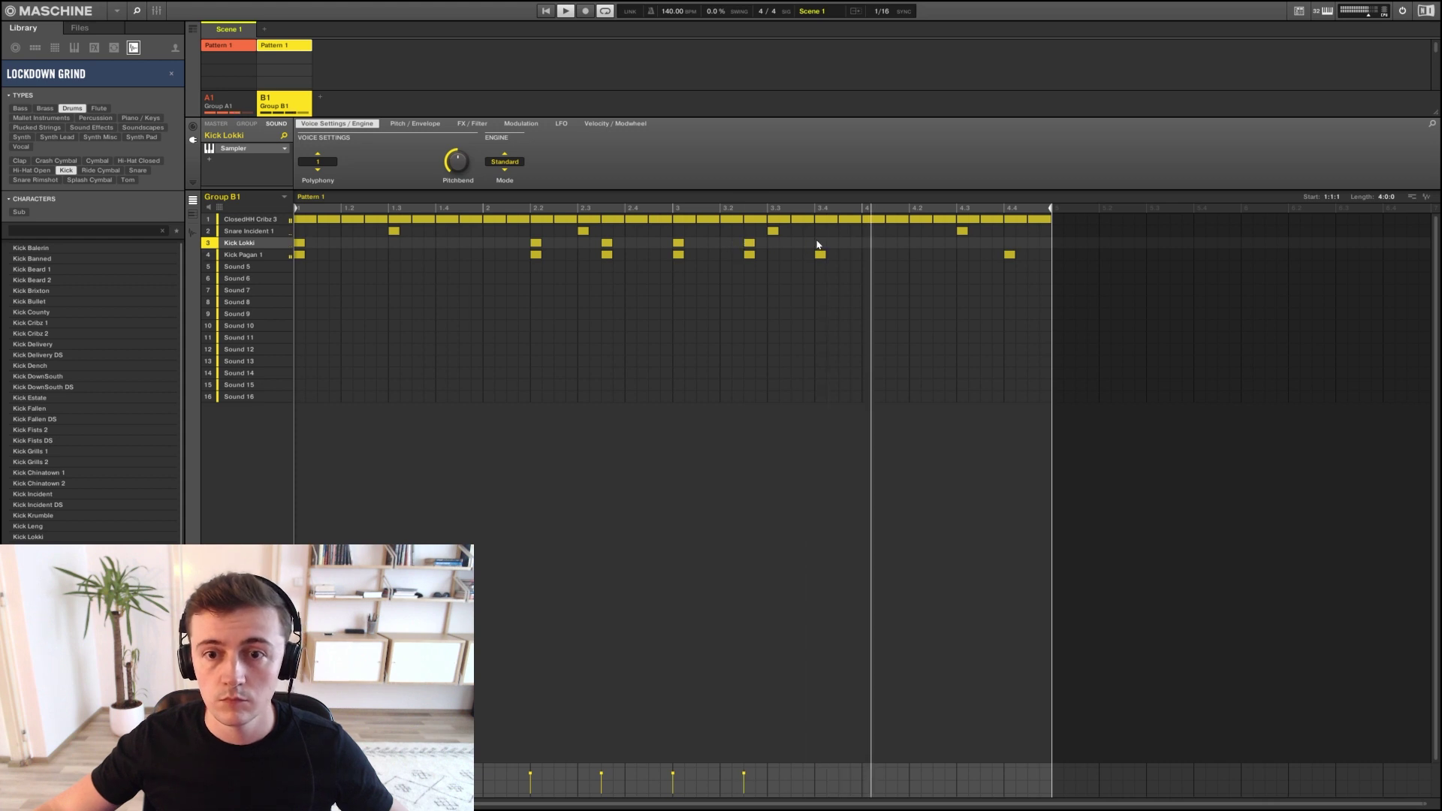
pyautogui.click(820, 243)
pyautogui.click(1010, 243)
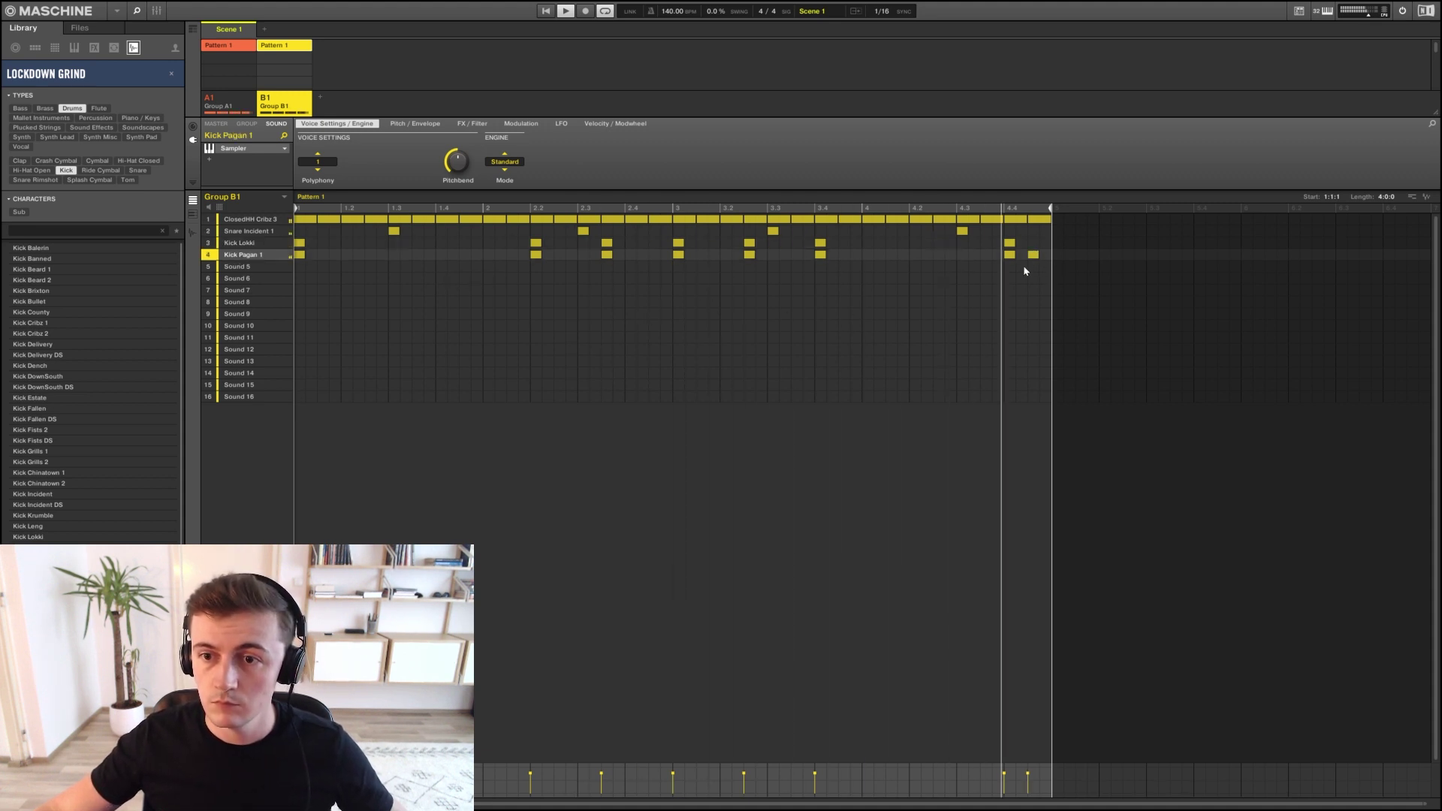
# Try an extra Kick Lokki note at different positions after the last kick of bar 4 and delete it
pyautogui.click(1034, 255)
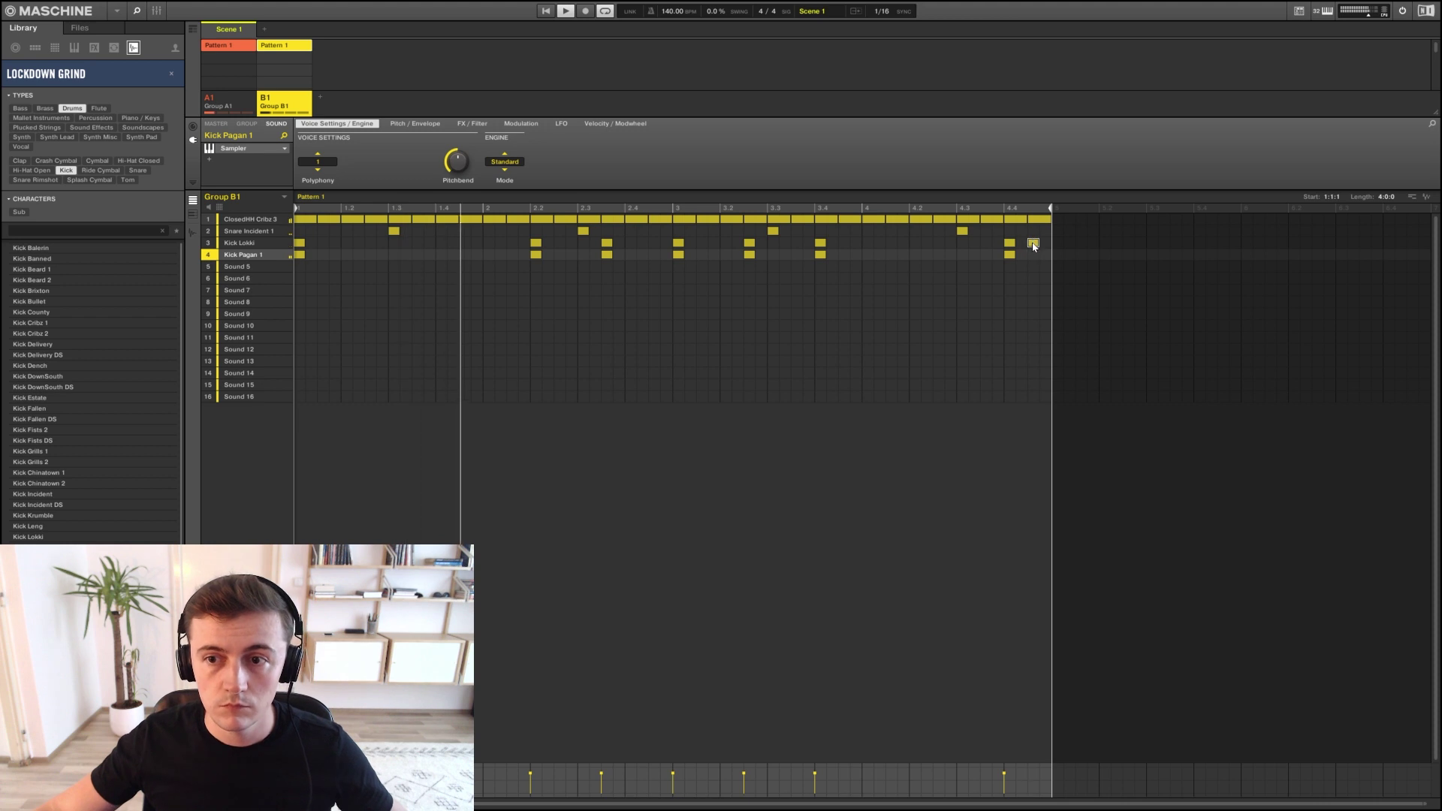
pyautogui.moveTo(1033, 244)
pyautogui.mouseDown()
pyautogui.moveTo(464, 245)
pyautogui.moveTo(540, 282)
pyautogui.moveTo(1033, 266)
pyautogui.moveTo(1045, 244)
pyautogui.mouseUp()
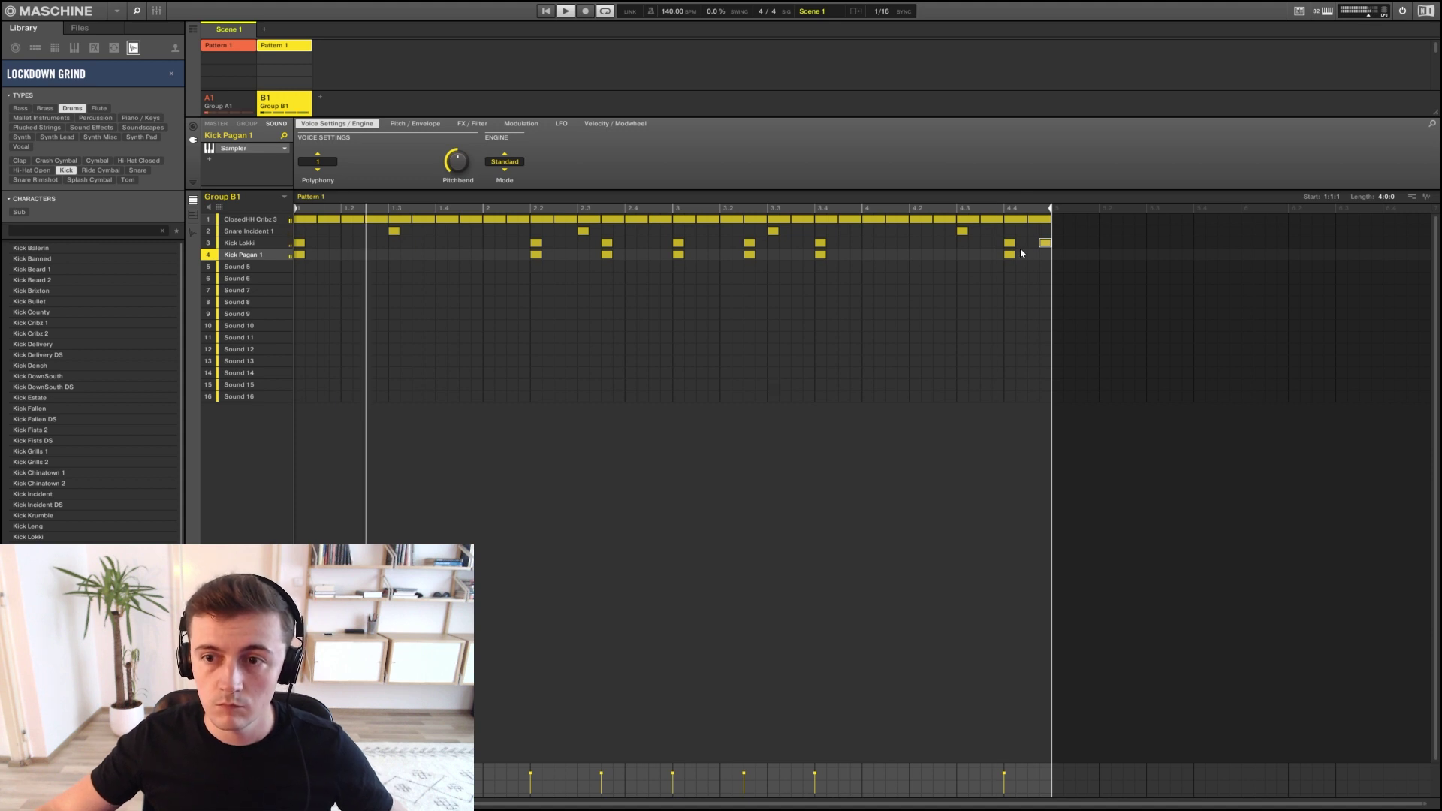
pyautogui.moveTo(1046, 247); pyautogui.dragTo(1035, 246)
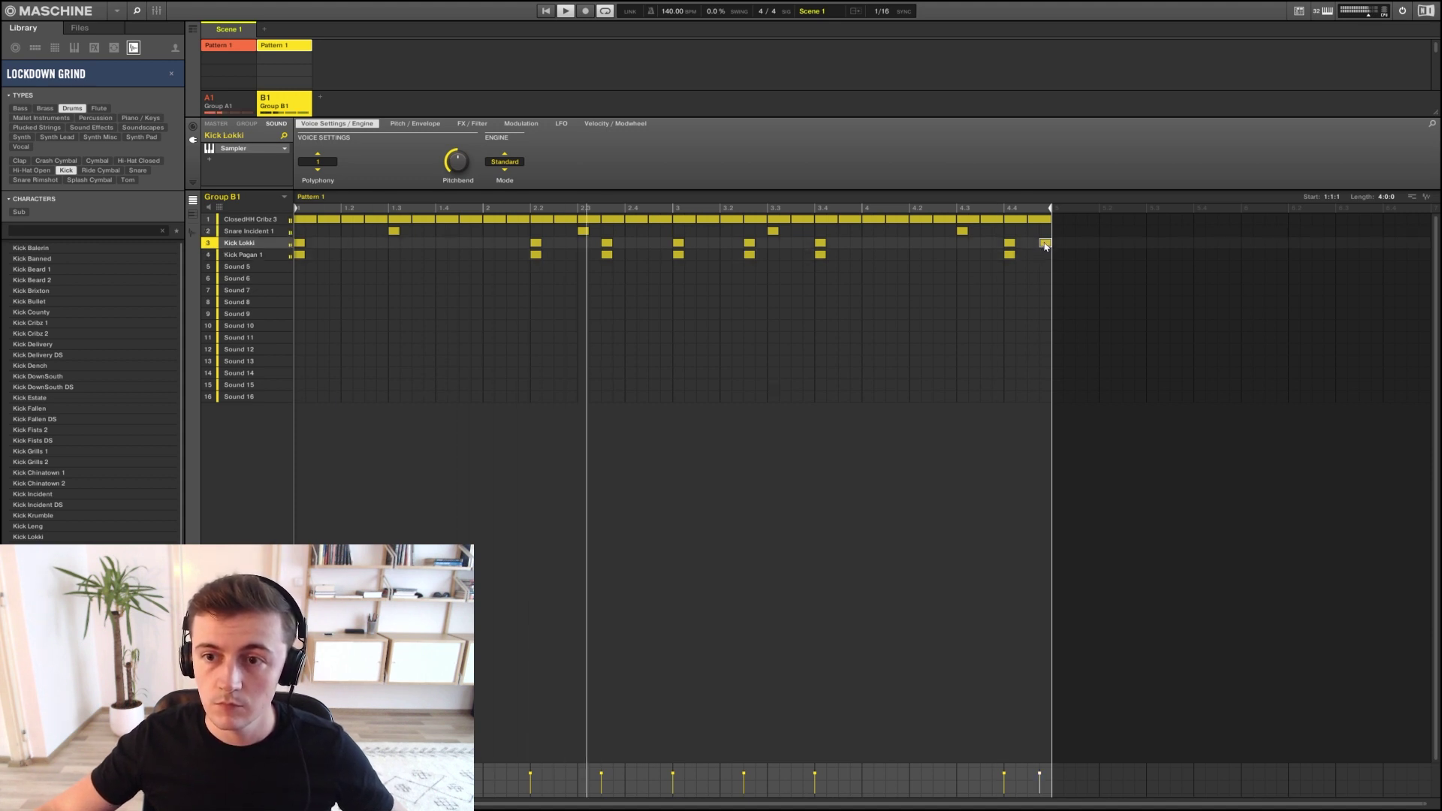
pyautogui.click(1023, 279)
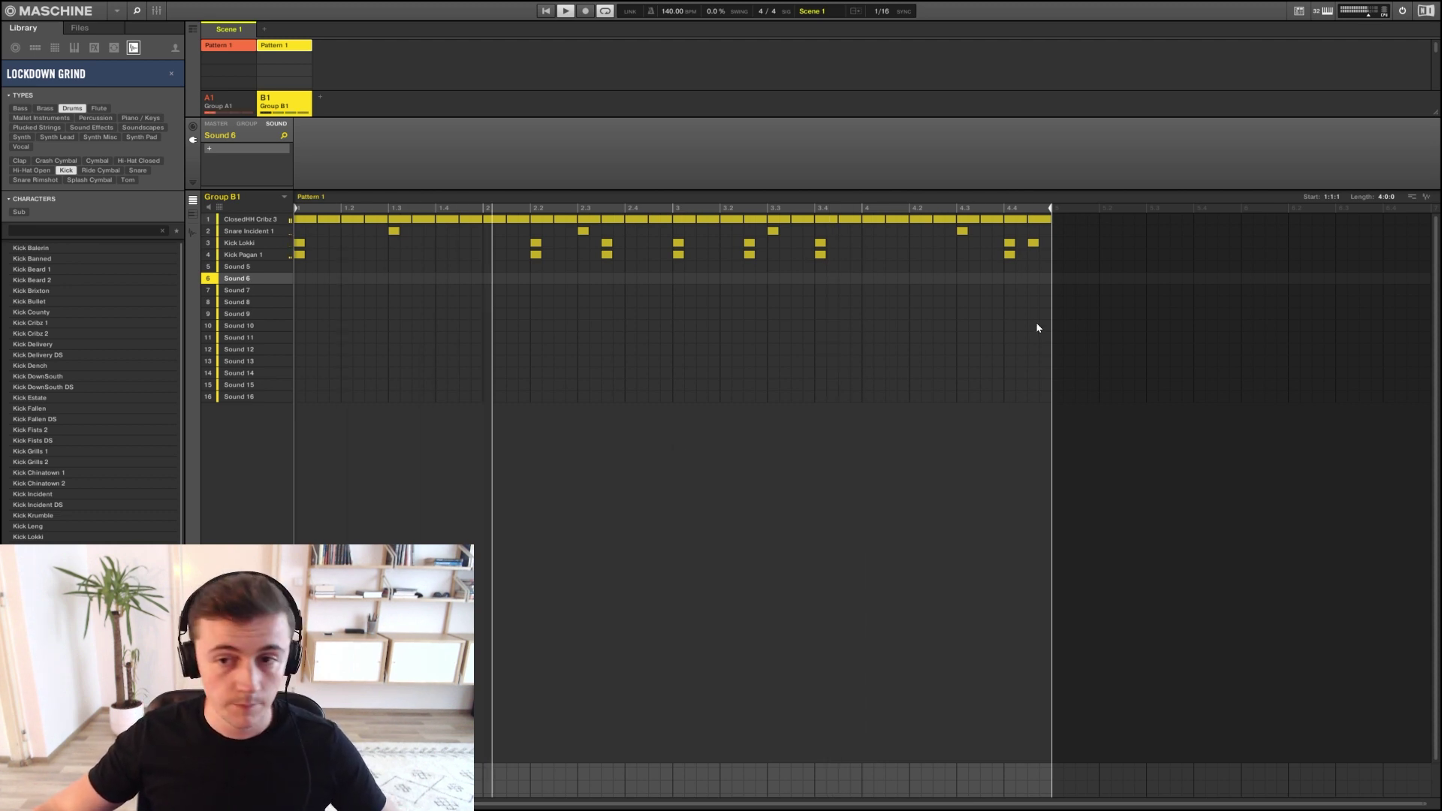
pyautogui.doubleClick(1033, 243)
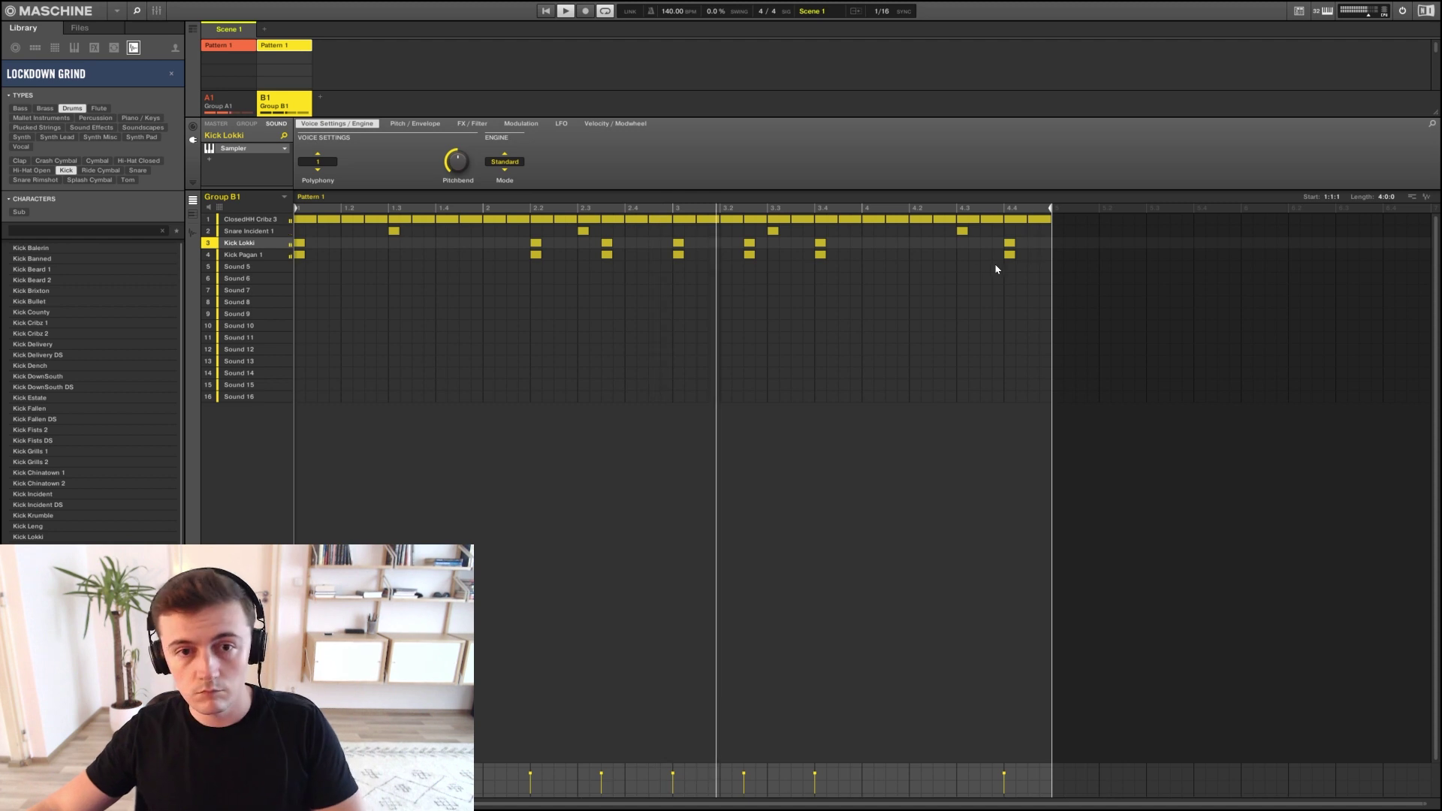
# Add a Kick Lokki note half a beat after beat 4 of bar 2
pyautogui.doubleClick(655, 243)
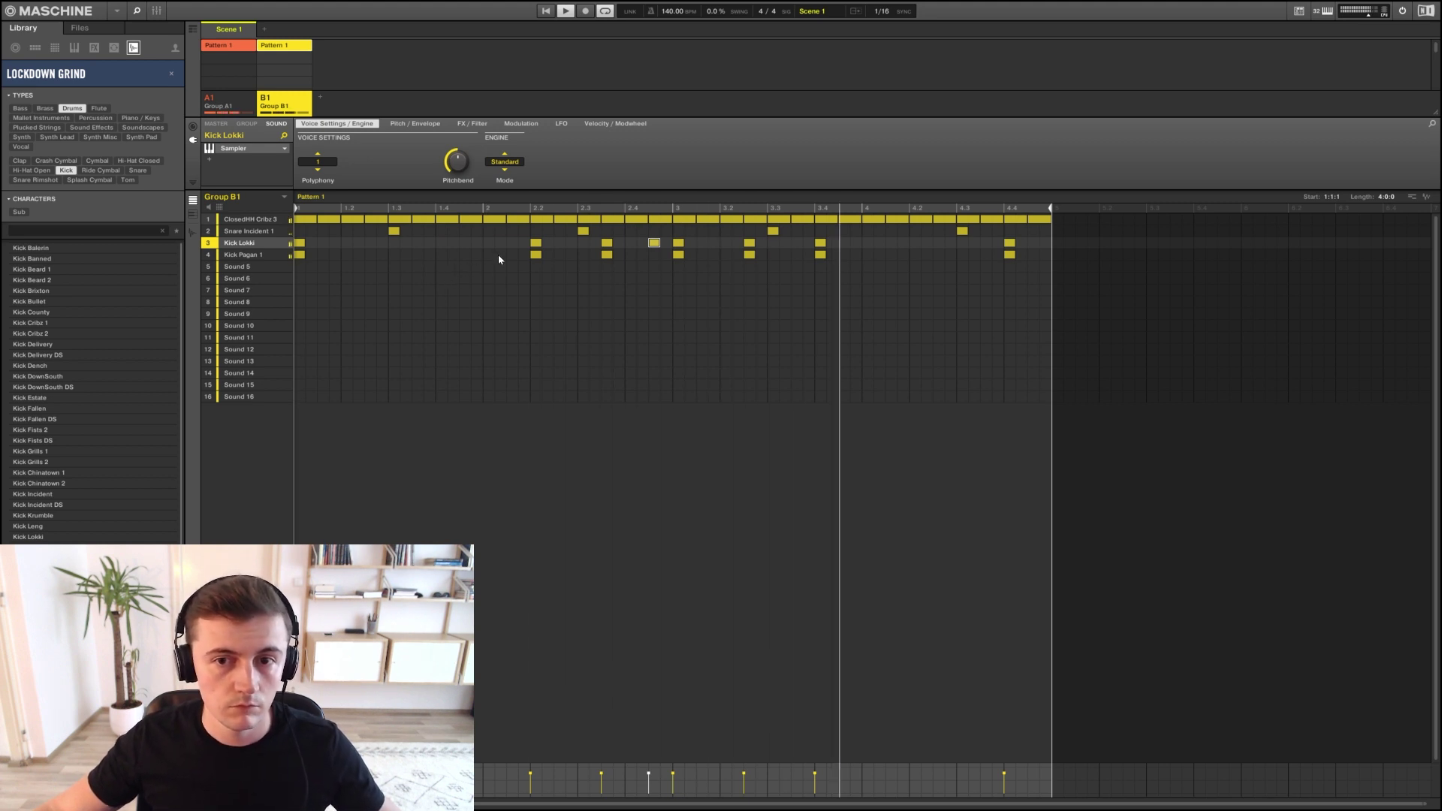
# Audition Lockdown Grind snare samples and load Snare Balerin 2 into Sound 5
pyautogui.click(237, 267)
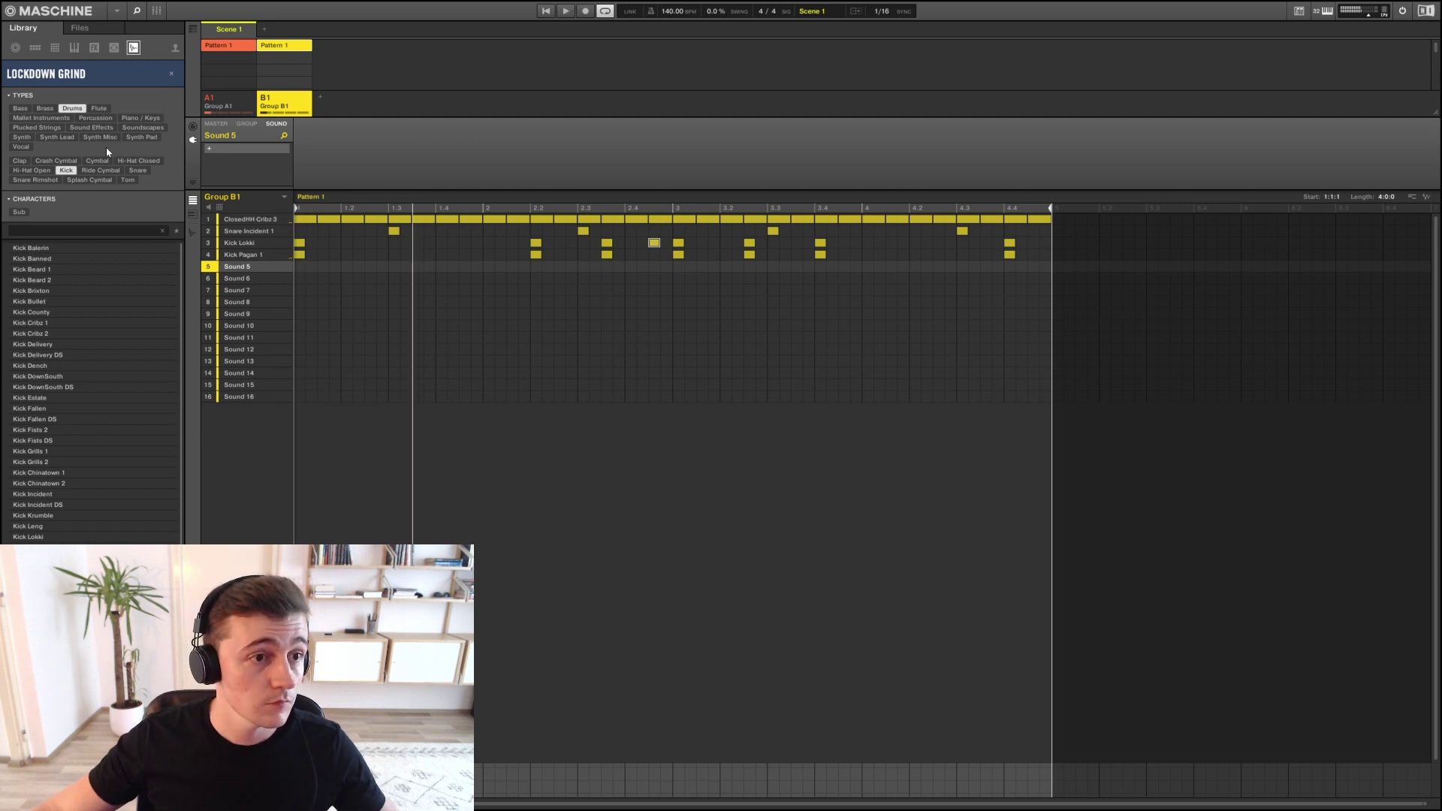
pyautogui.click(137, 172)
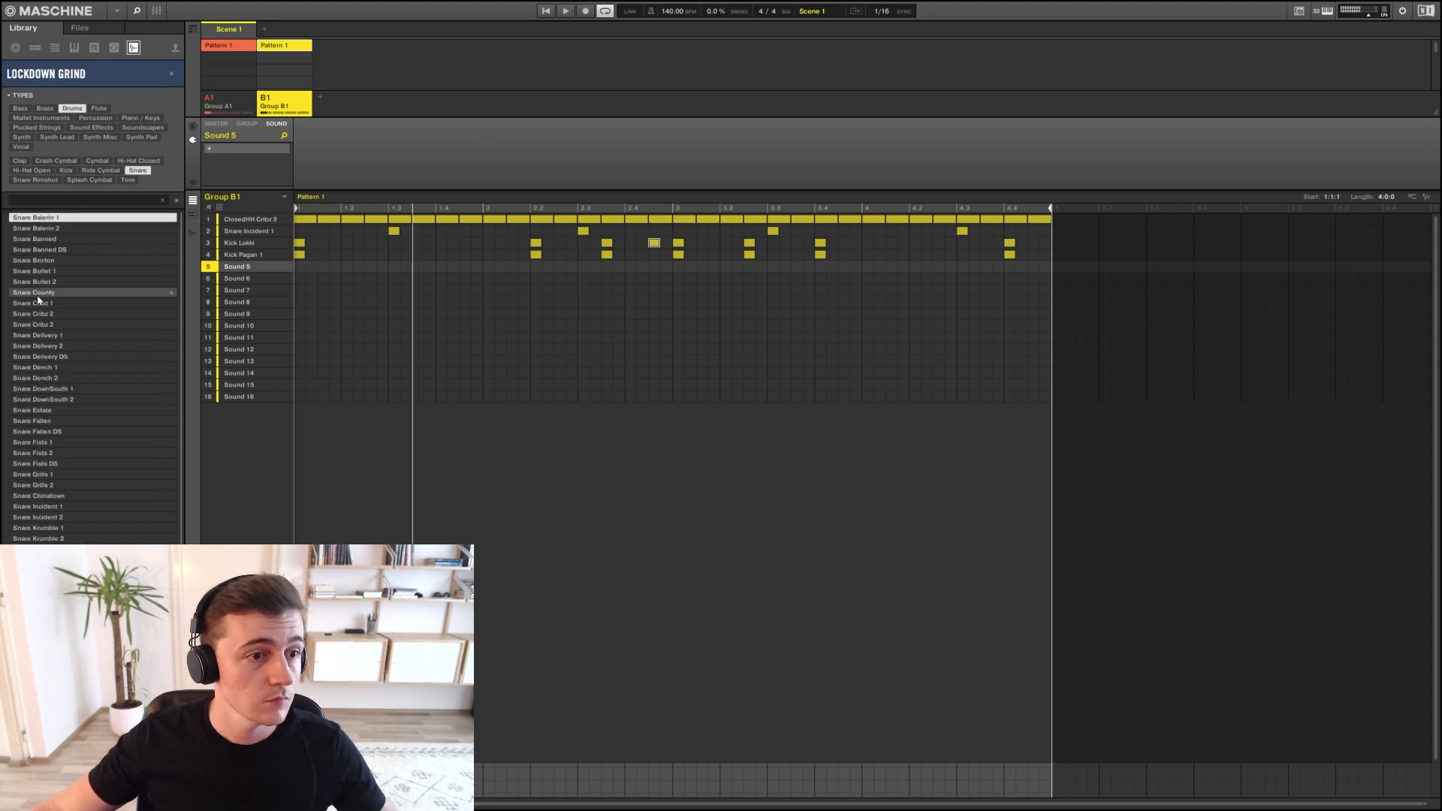
pyautogui.click(56, 259)
pyautogui.click(57, 239)
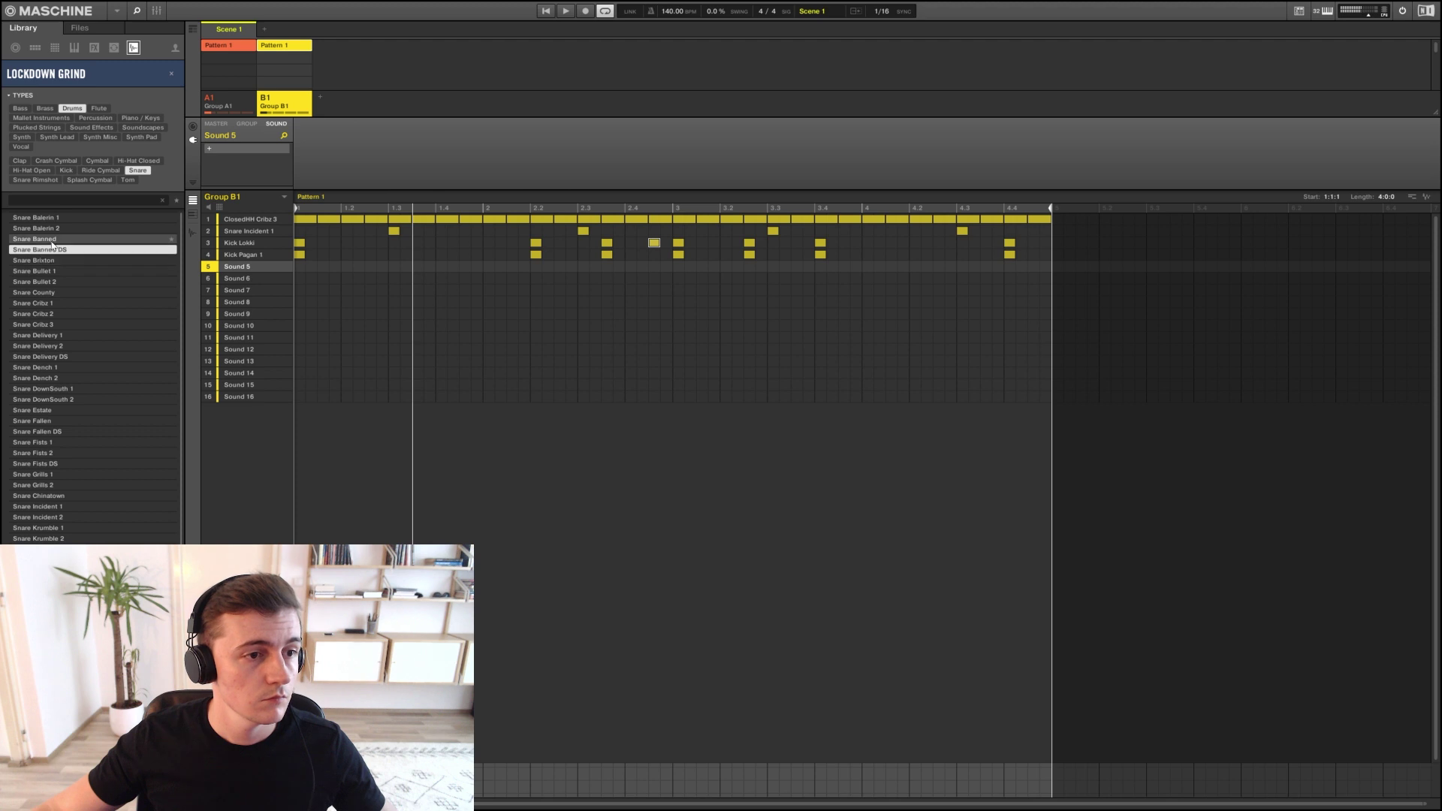
pyautogui.click(49, 229)
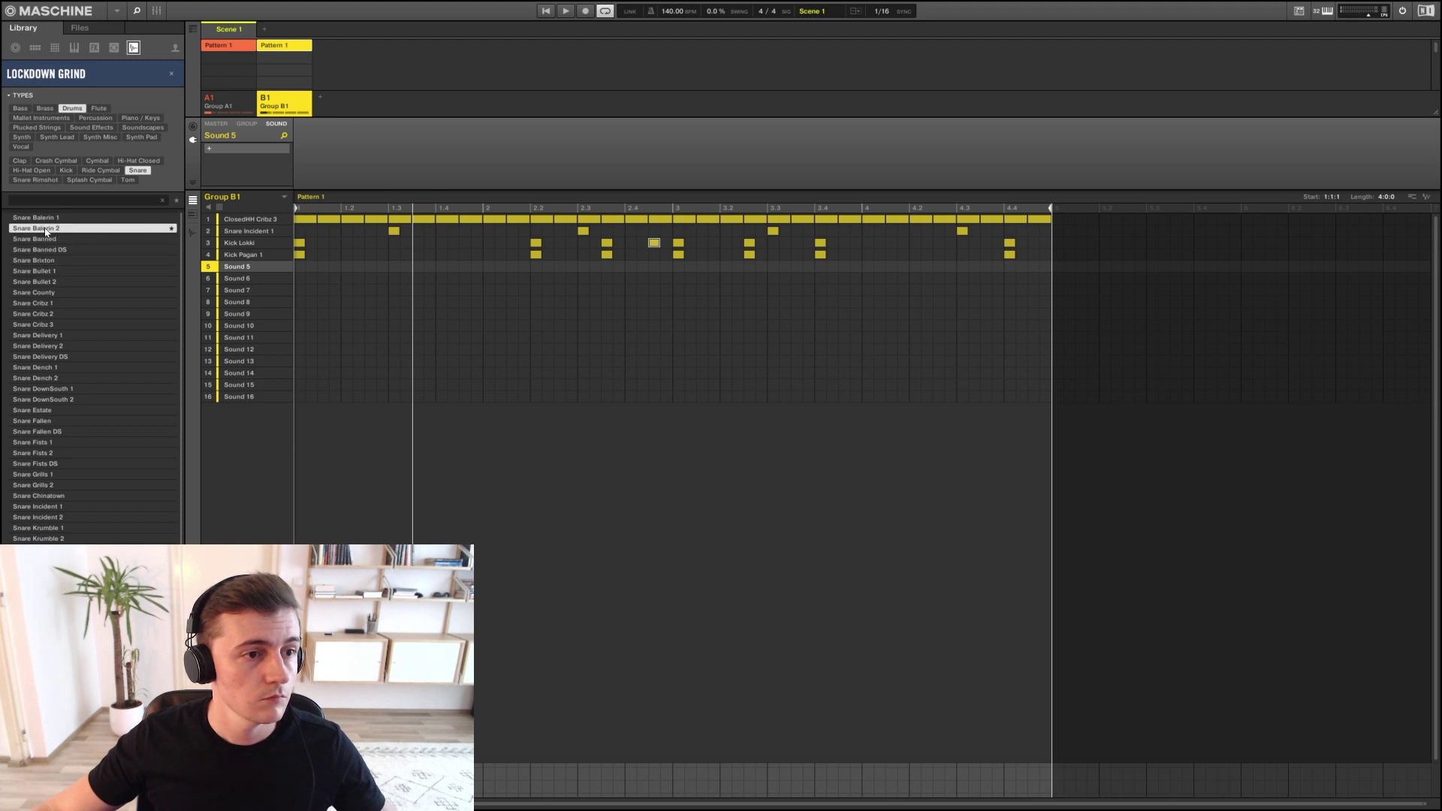
pyautogui.moveTo(235, 272); pyautogui.dragTo(237, 269)
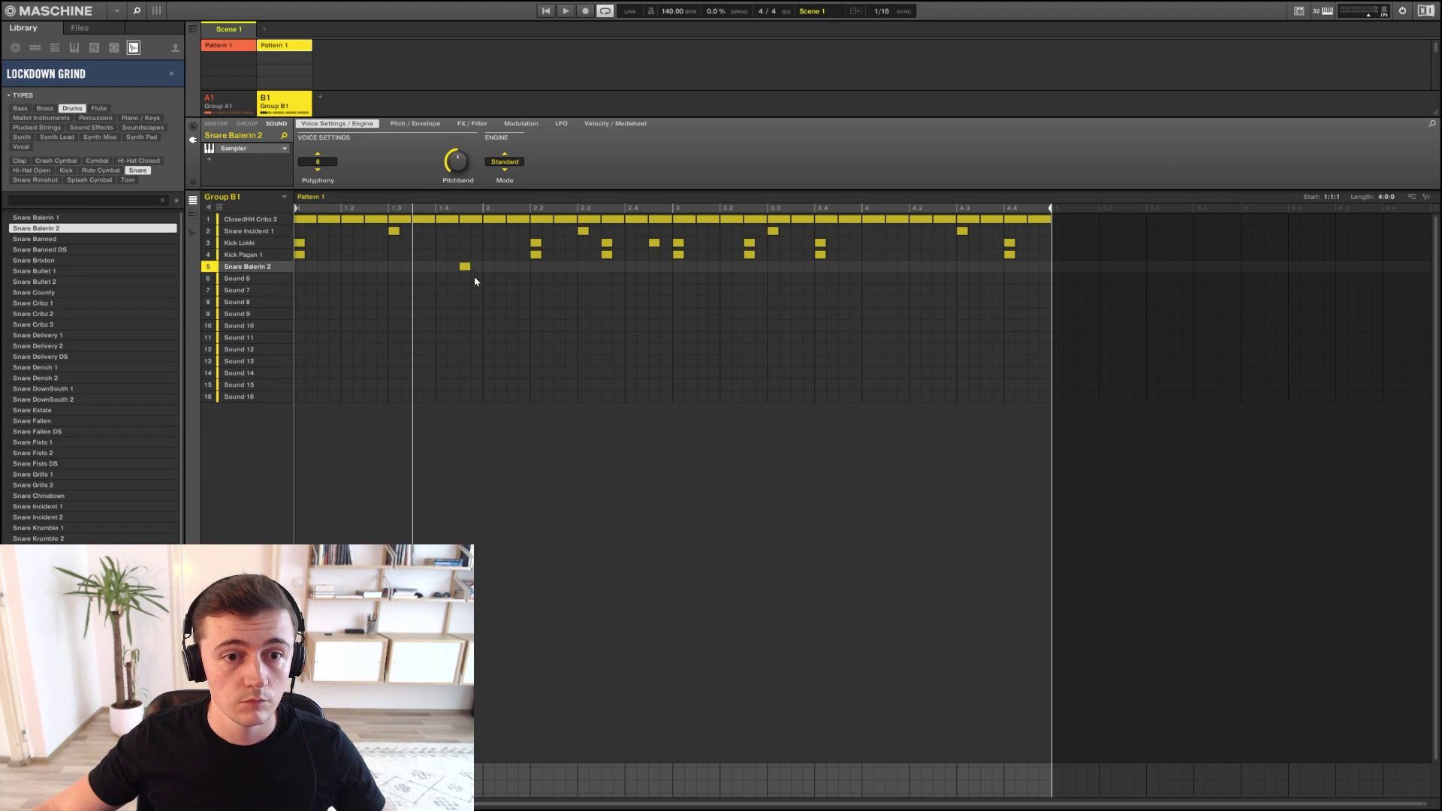
# Add Snare Balerin 2 notes half a beat after beat 4 of bar 1, beat 1 of bar 2 and beat 1 of bar 4
pyautogui.click(893, 268)
pyautogui.press('space')
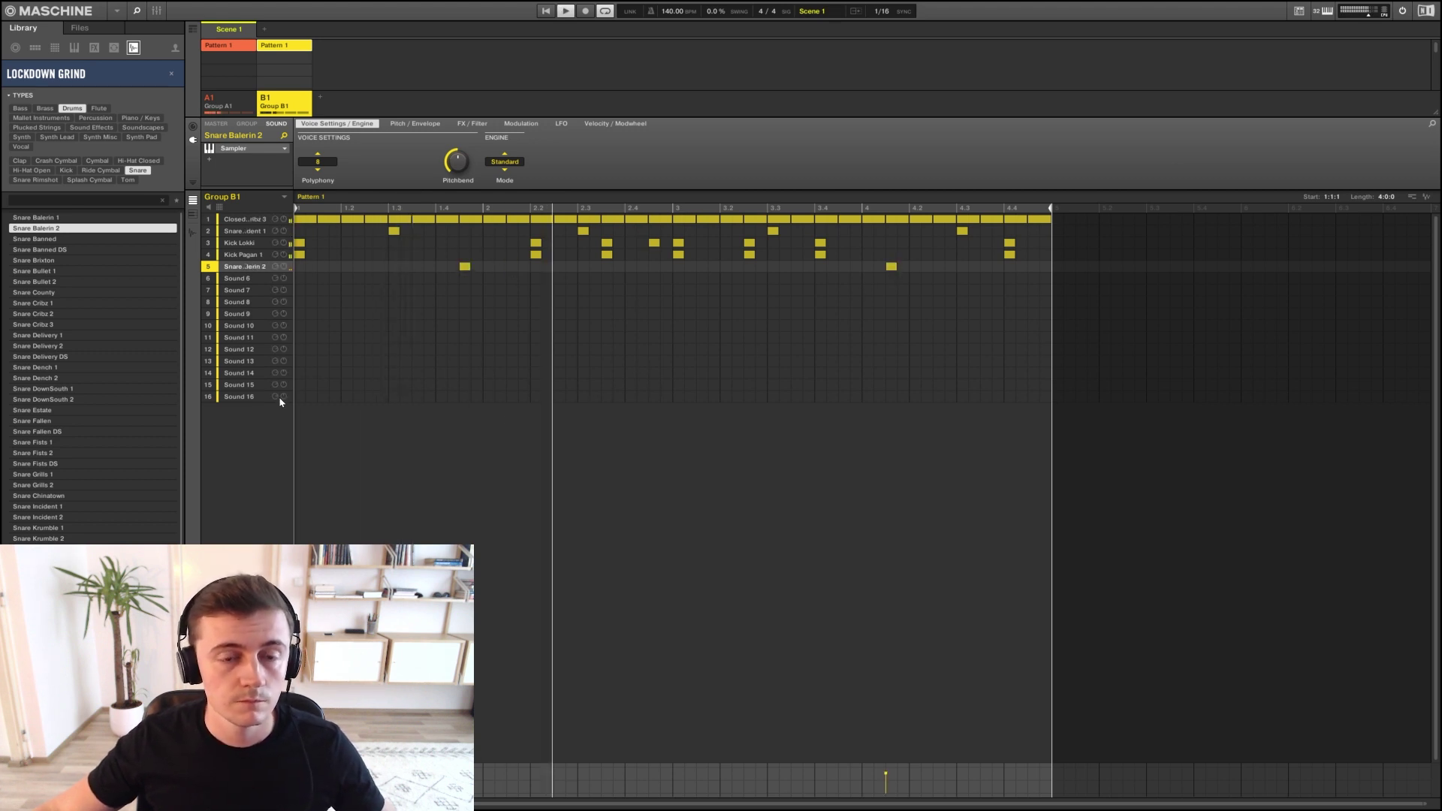
pyautogui.click(512, 267)
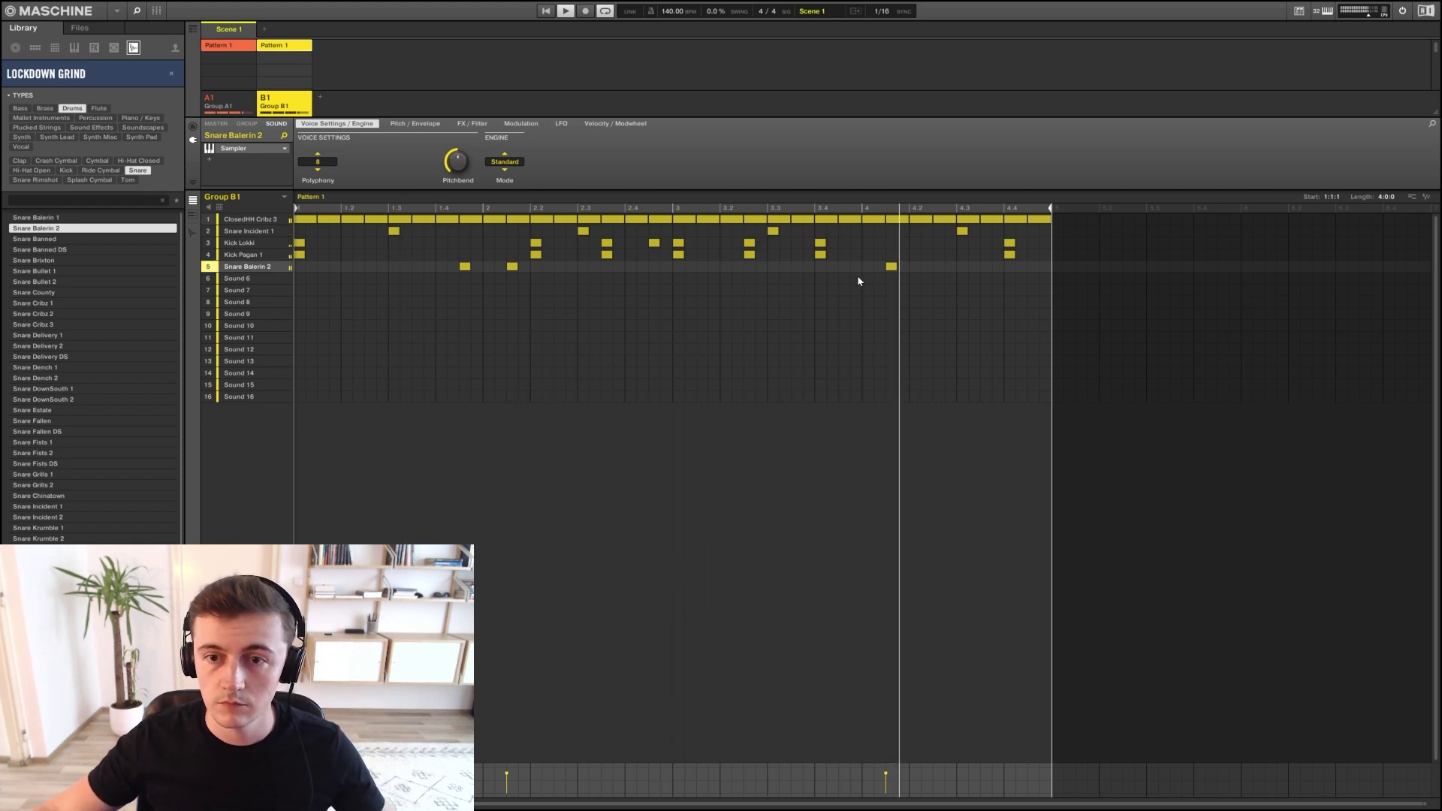
# Try extra bar 4 notes: Snare Incident 1 half a beat after beat 4 and Kick Pagan 1 half a beat after beat 2
pyautogui.click(914, 231)
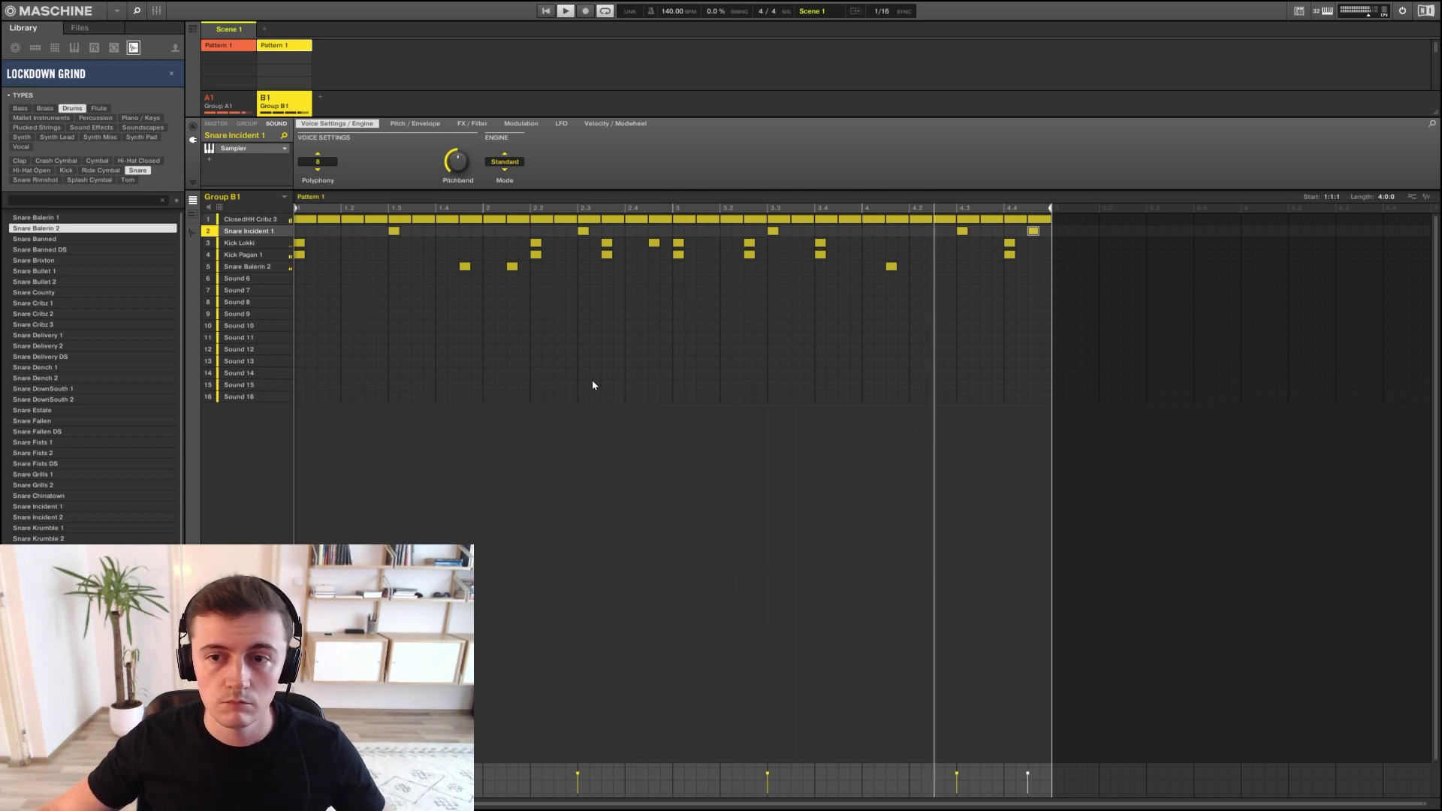
pyautogui.click(939, 254)
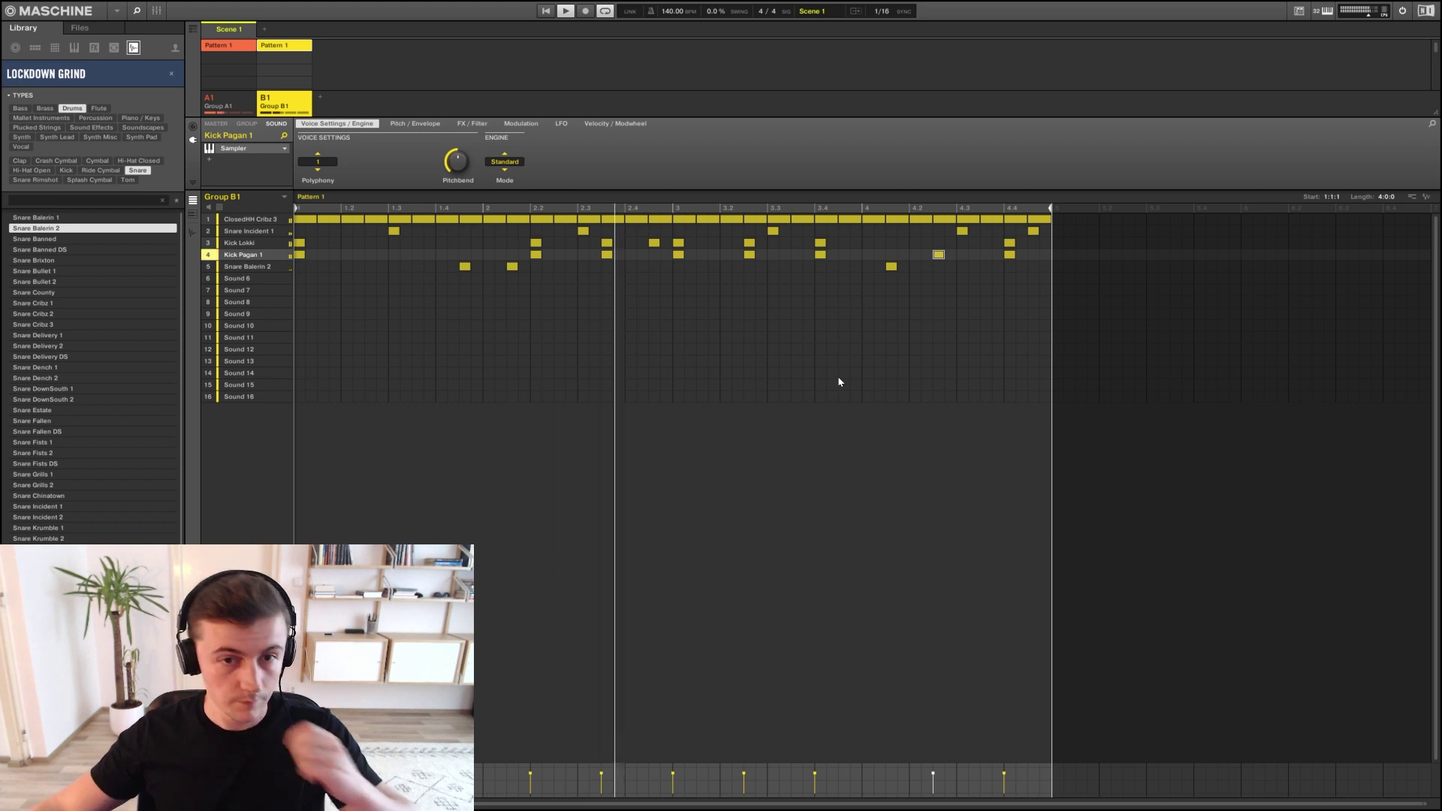
# Delete the Snare Balerin 2 note at the end of bar 1
pyautogui.click(465, 267)
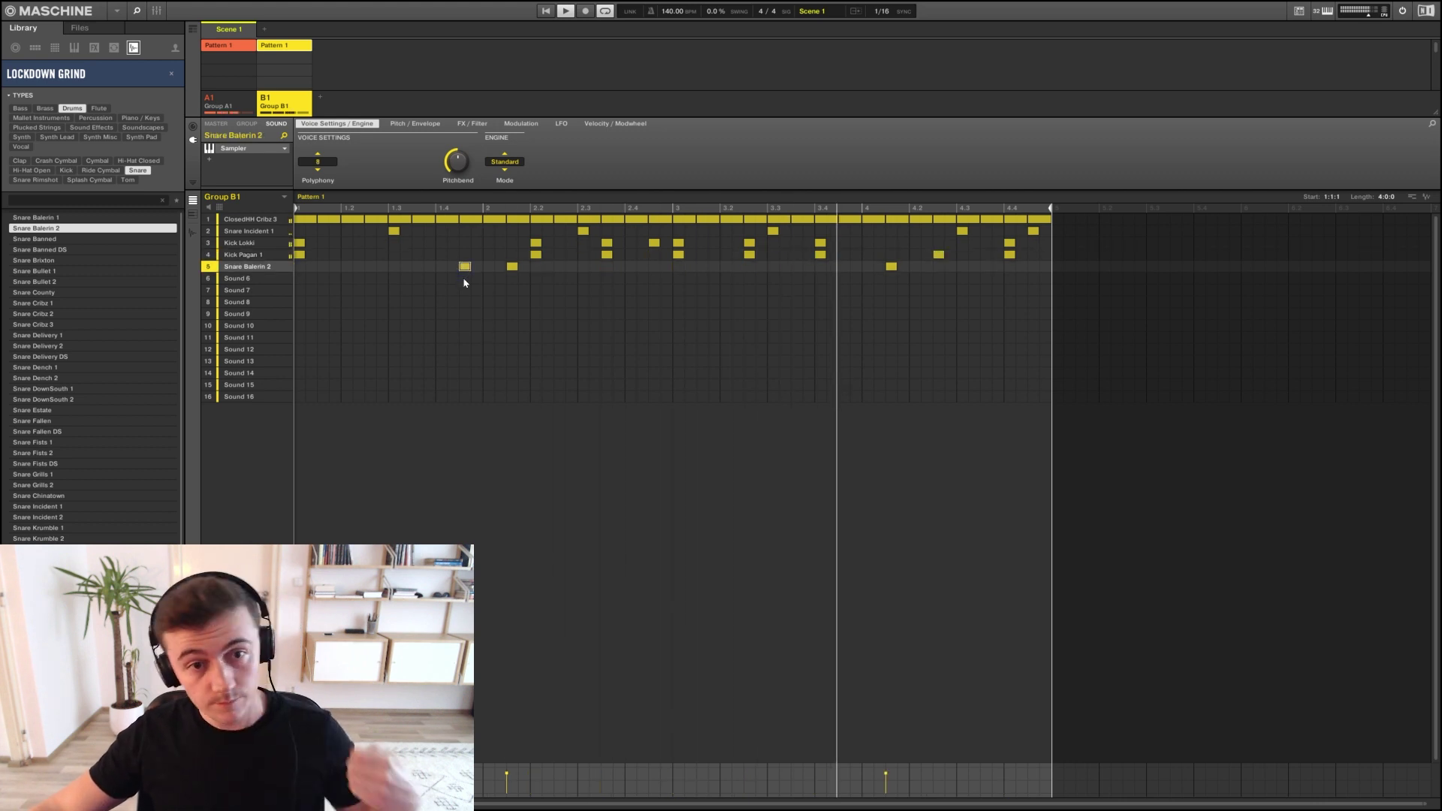
pyautogui.press('Delete')
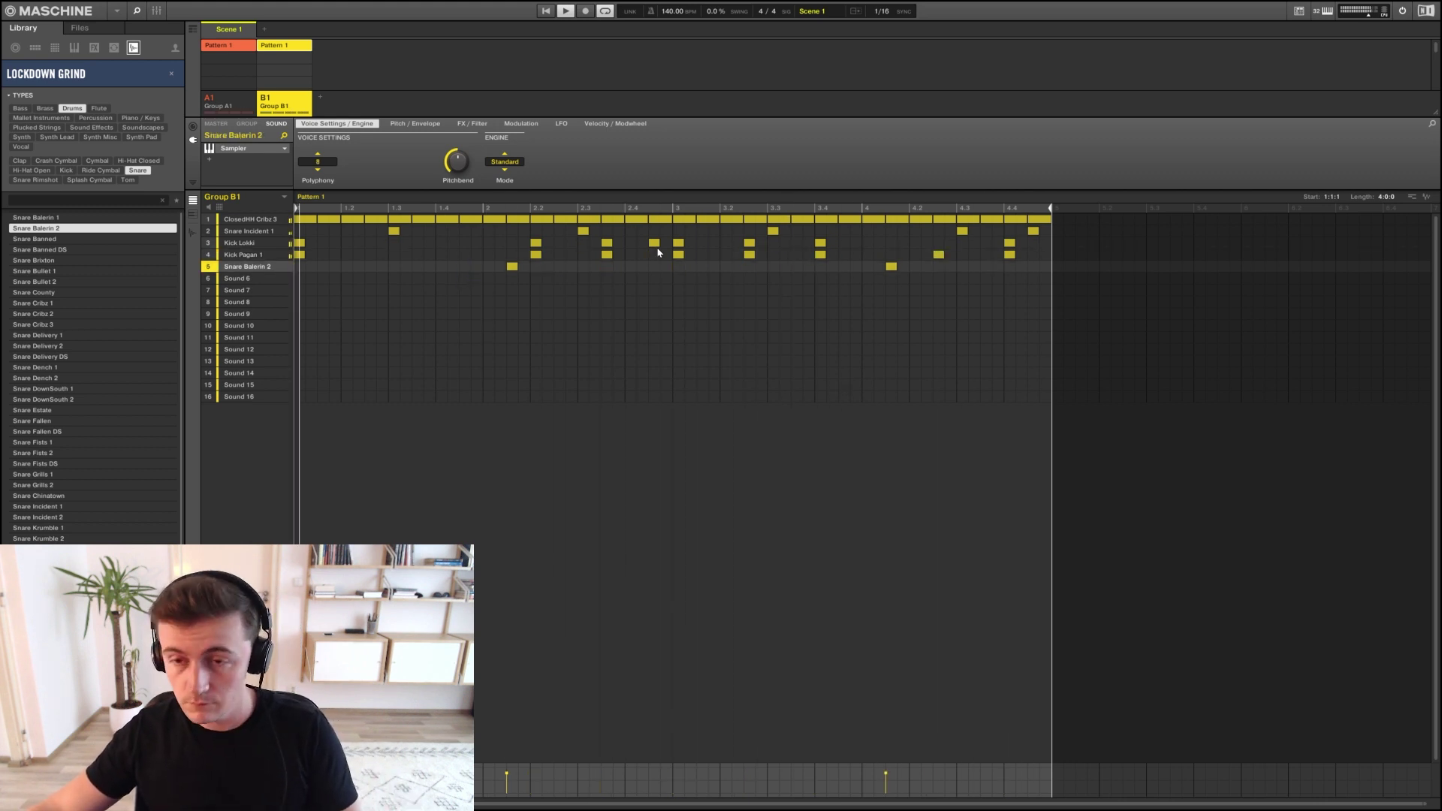
# Try the extra bar 4 kick on Kick Lokki, and delete it together with the extra Snare Incident 1 note
pyautogui.moveTo(940, 256); pyautogui.dragTo(938, 243)
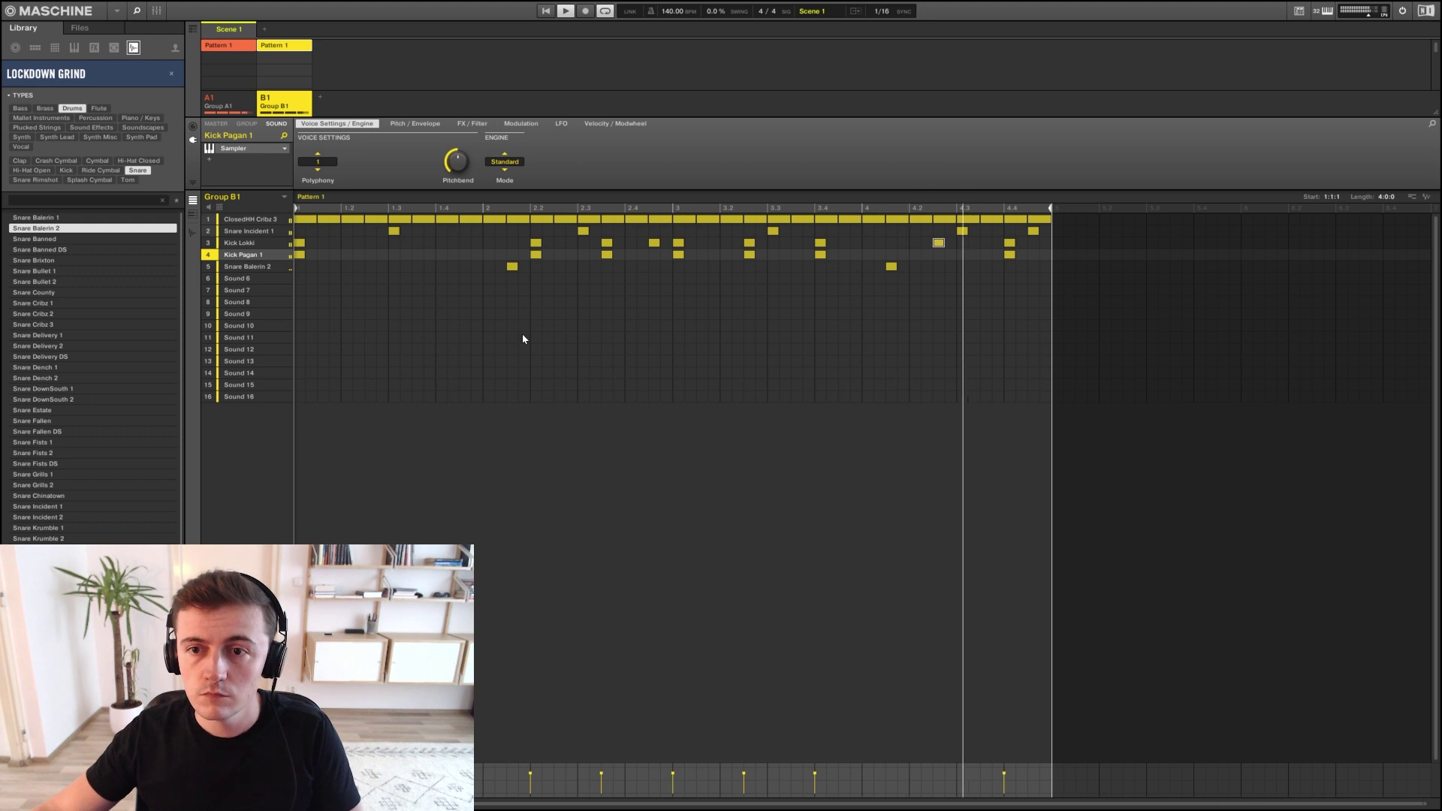
pyautogui.click(938, 243)
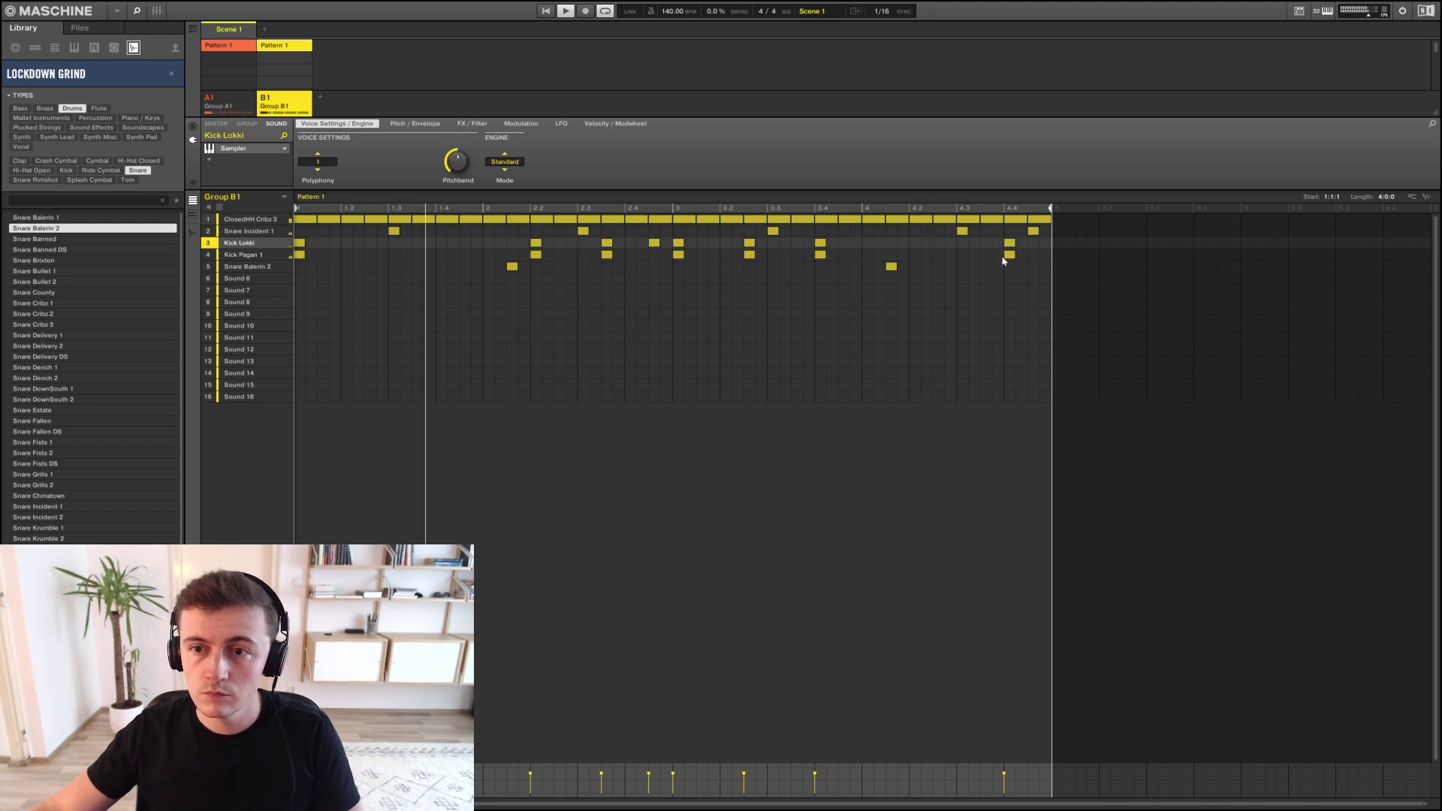
pyautogui.click(1034, 232)
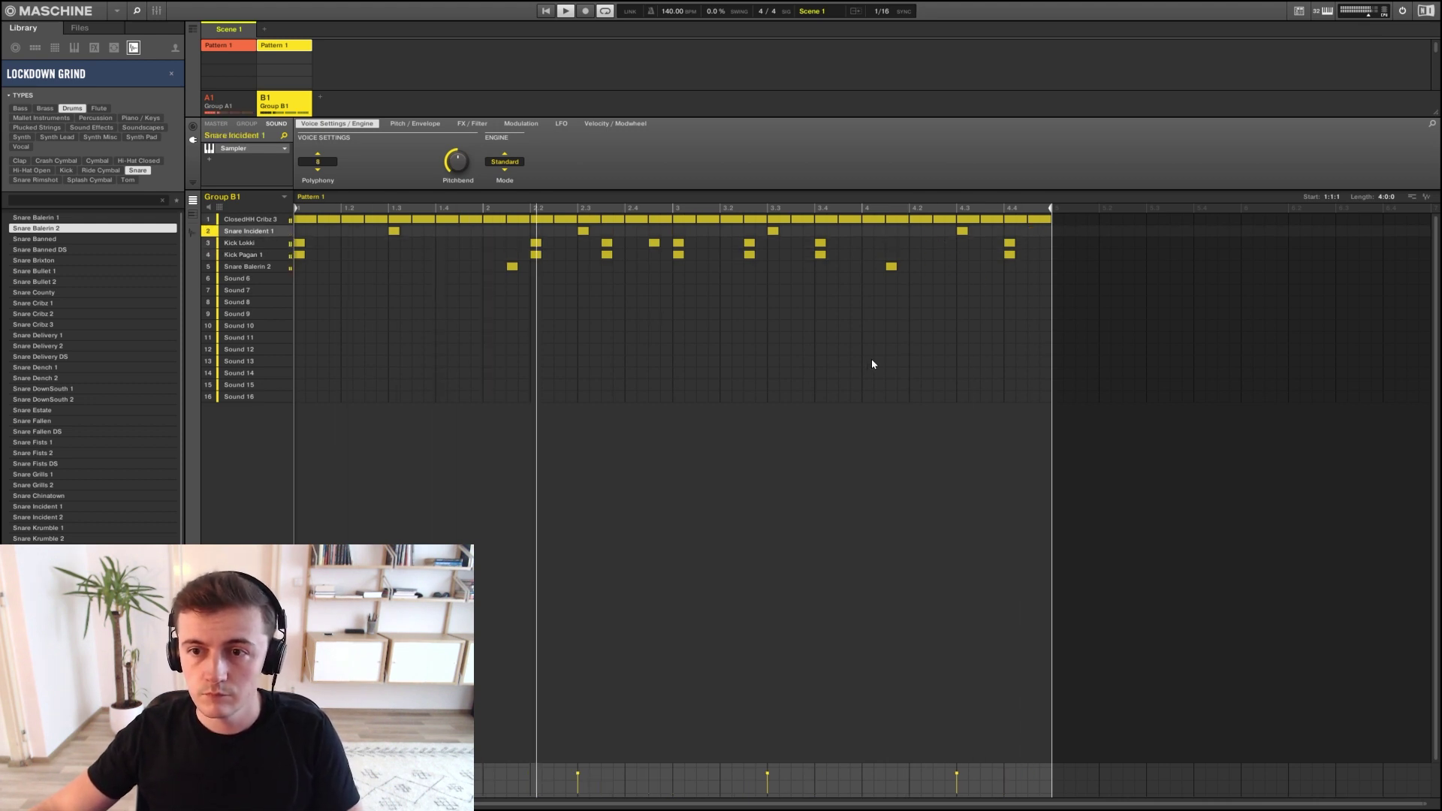
# Try the bar 4 Snare Balerin 2 note half a beat after beat 2 and move it back to its earlier position
pyautogui.click(237, 280)
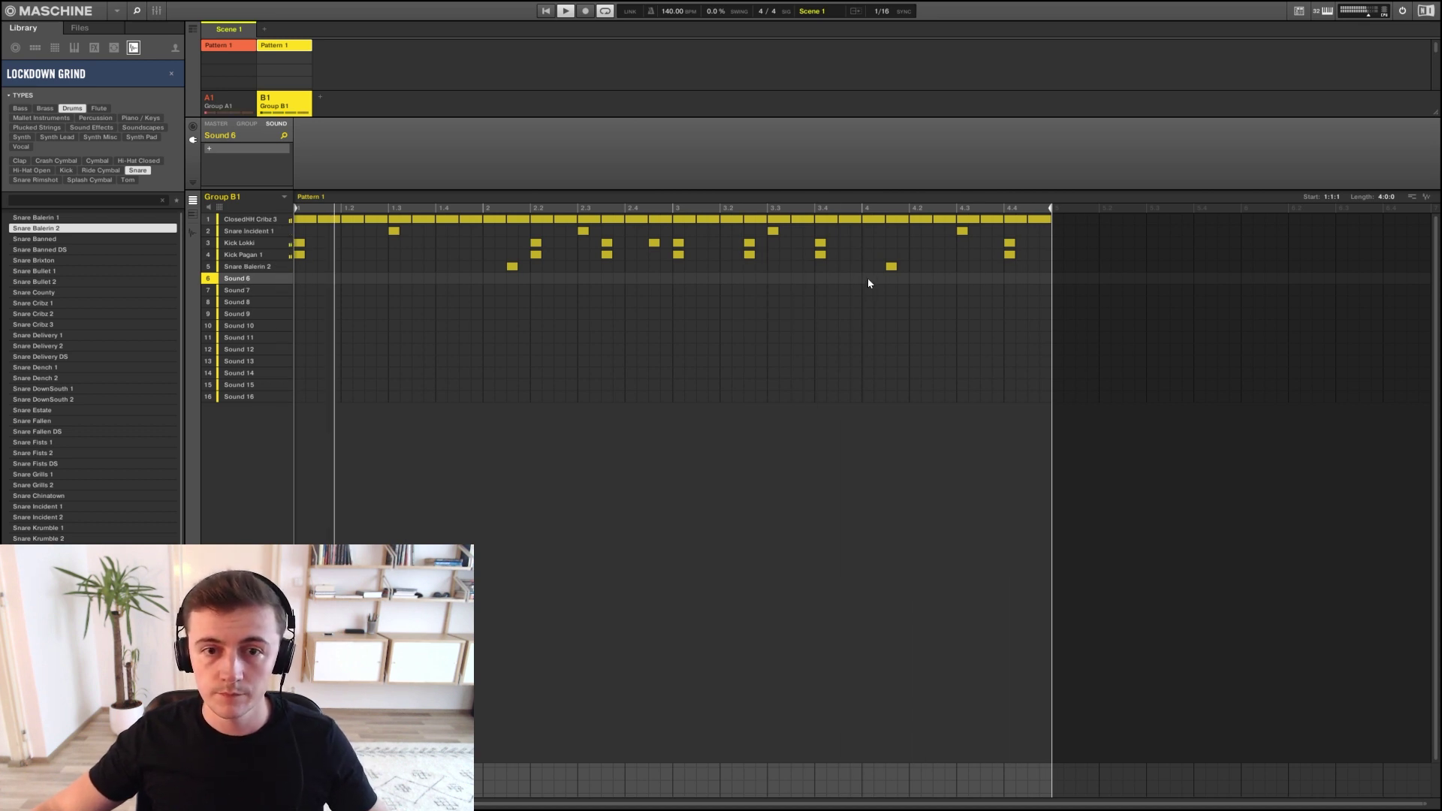
pyautogui.moveTo(891, 269); pyautogui.dragTo(923, 272)
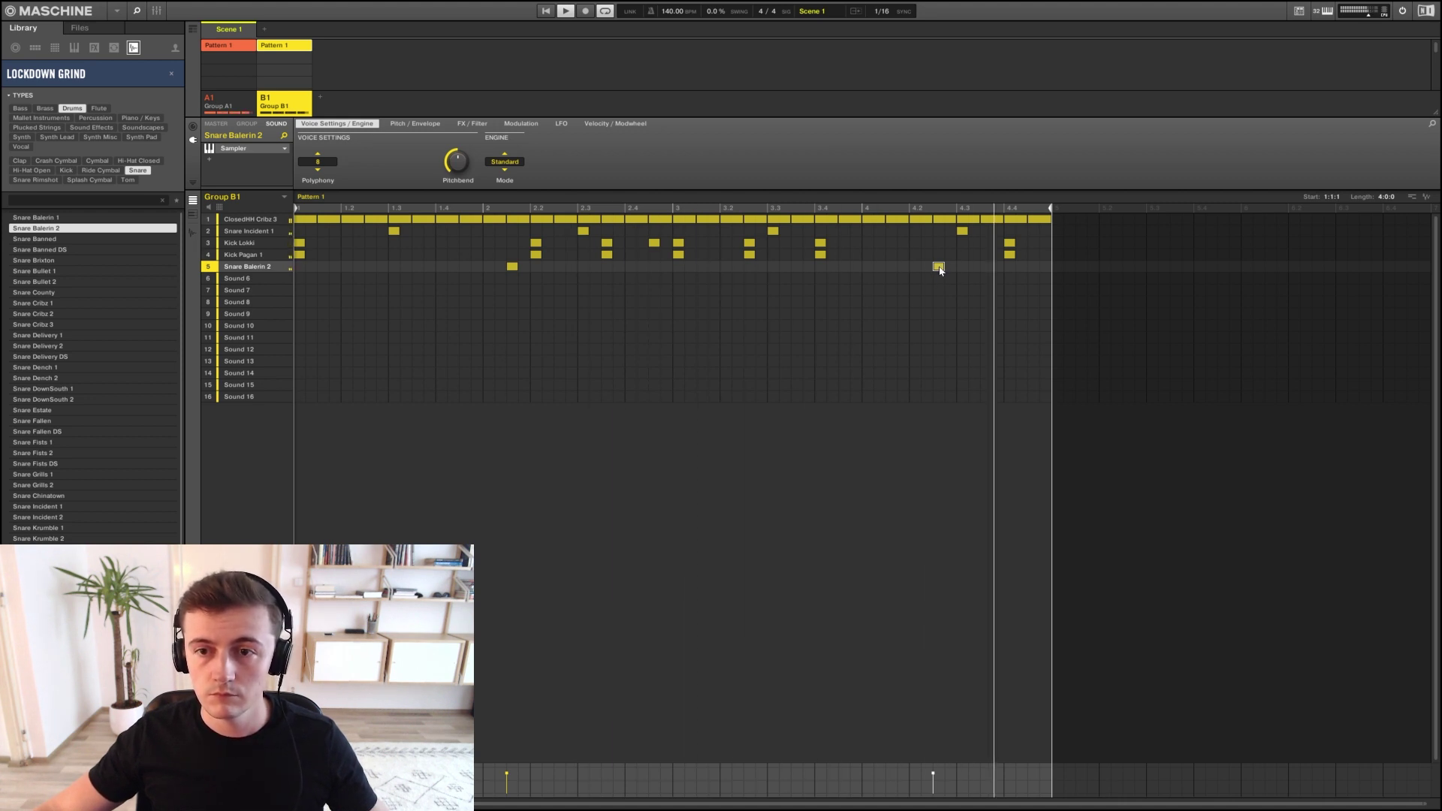
pyautogui.moveTo(939, 269); pyautogui.dragTo(889, 270)
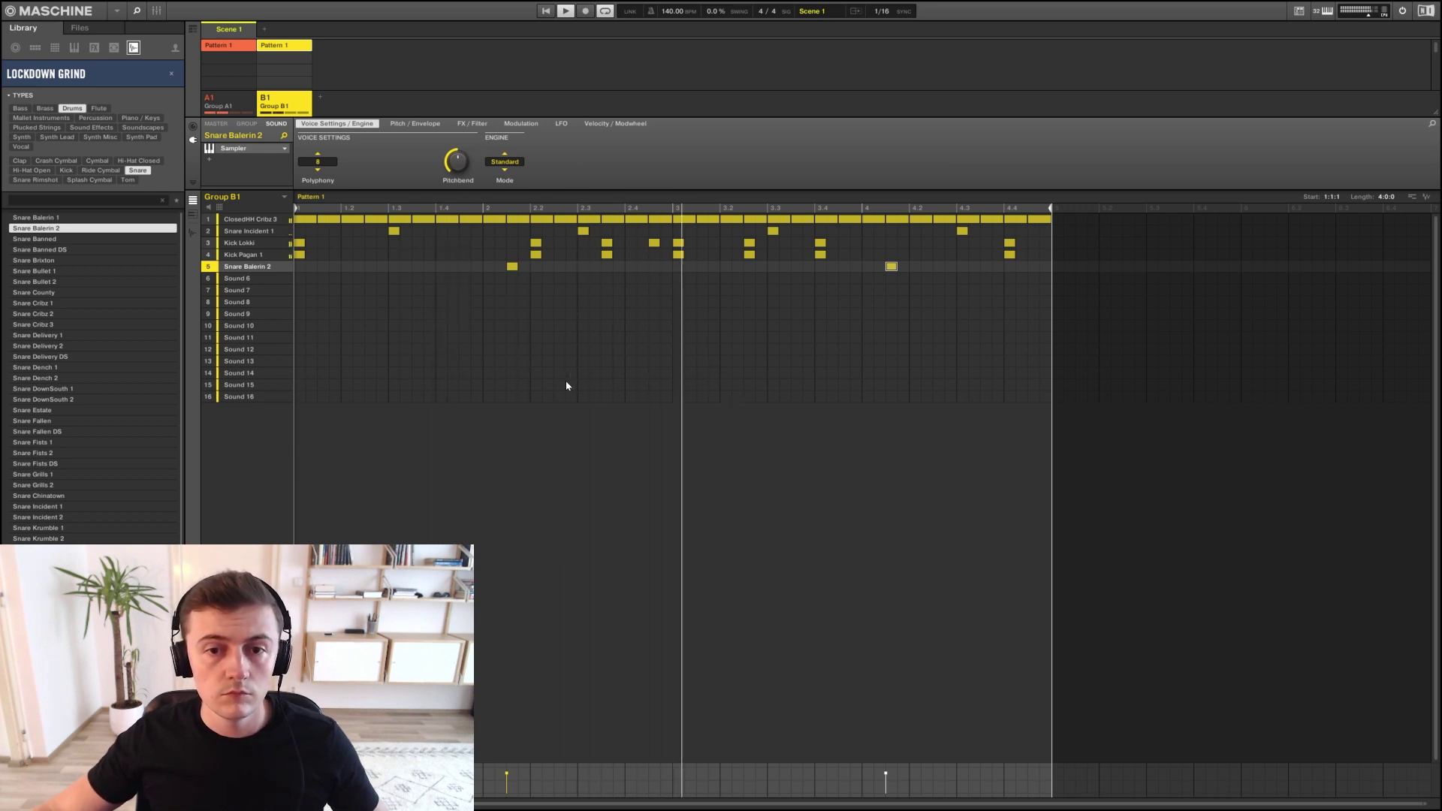
# Audition the Lockdown Grind open hi-hat samples and load OpenHH MyBoys into Sound 6
pyautogui.click(236, 278)
pyautogui.click(31, 170)
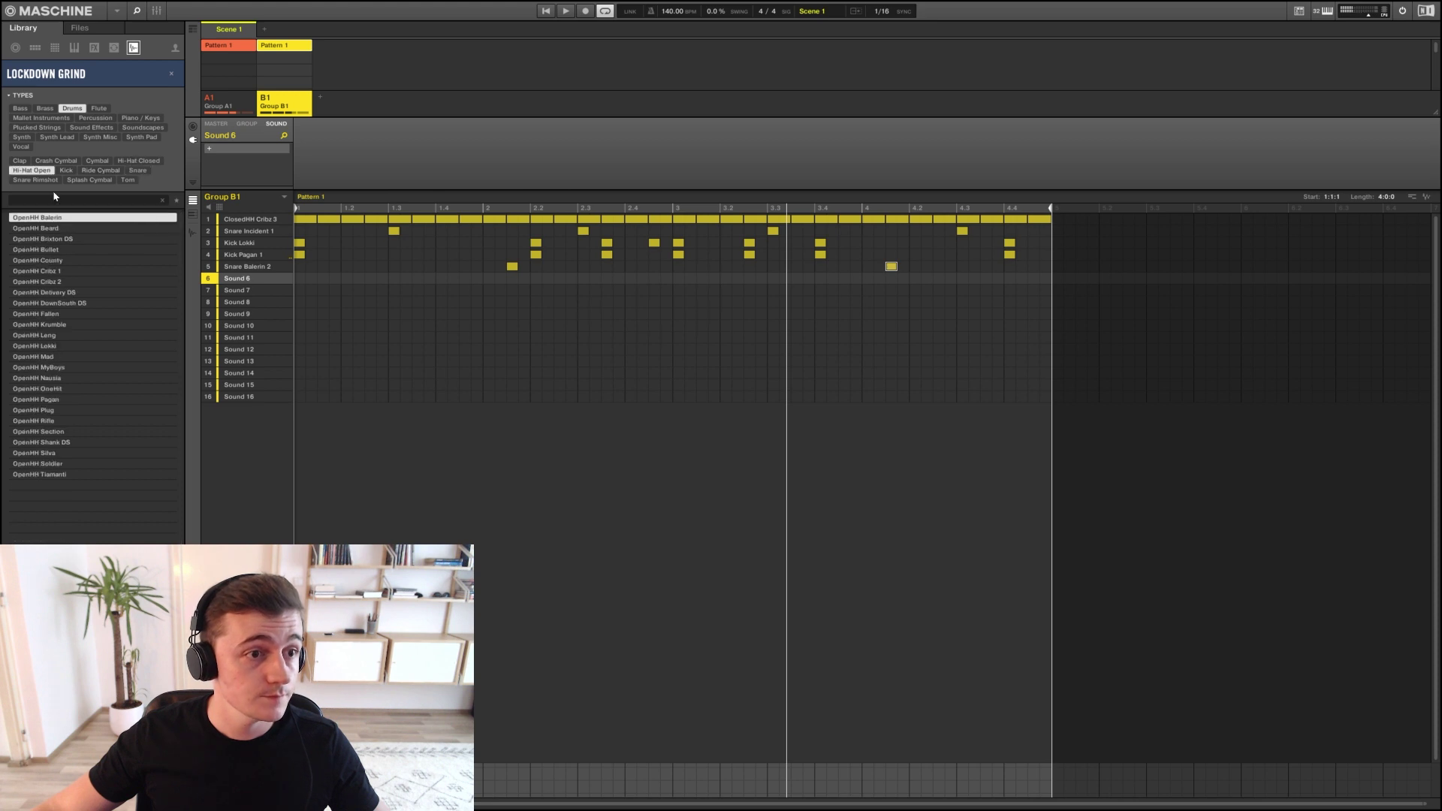
pyautogui.click(52, 239)
pyautogui.click(62, 230)
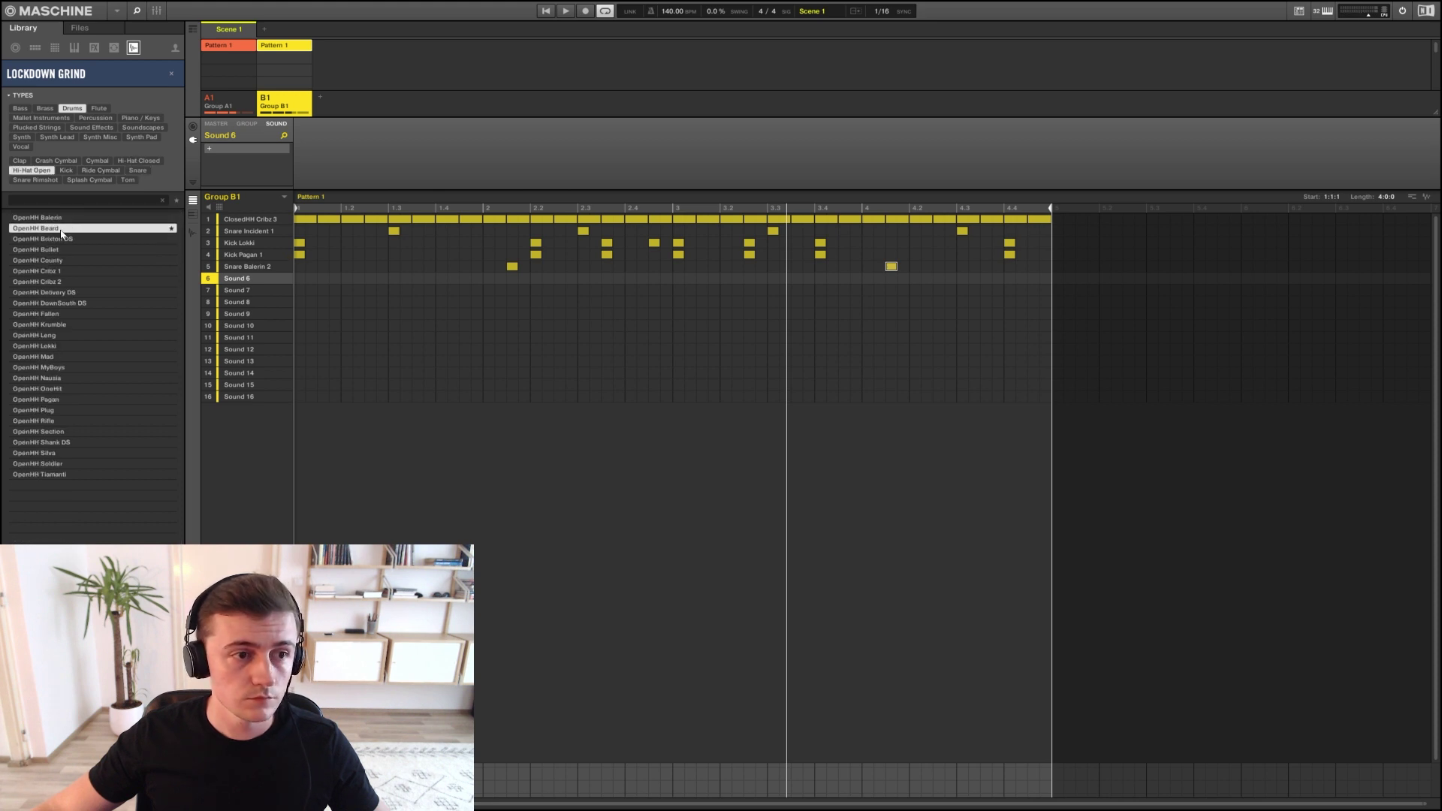
pyautogui.click(63, 219)
pyautogui.click(58, 261)
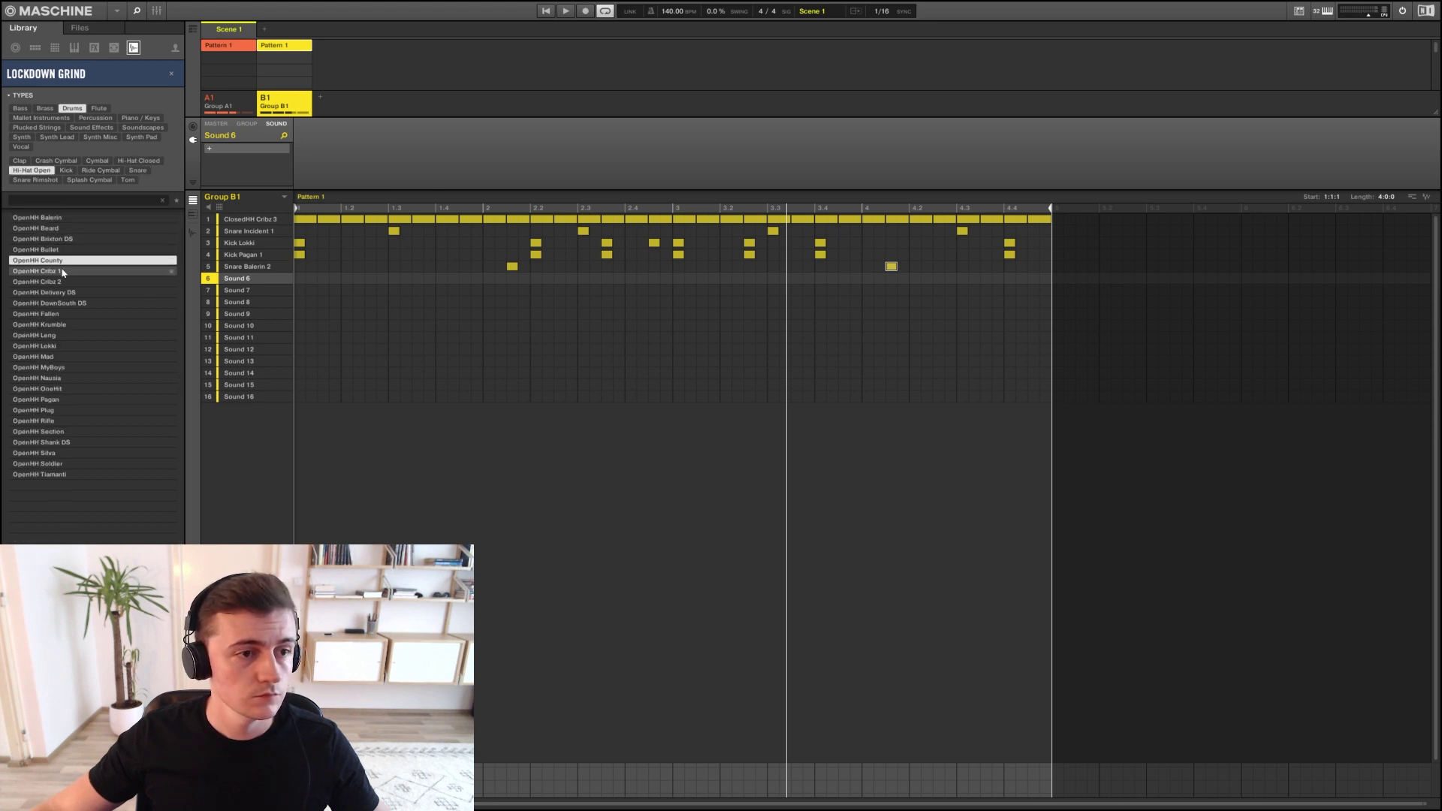
pyautogui.click(60, 271)
pyautogui.click(62, 283)
pyautogui.click(60, 293)
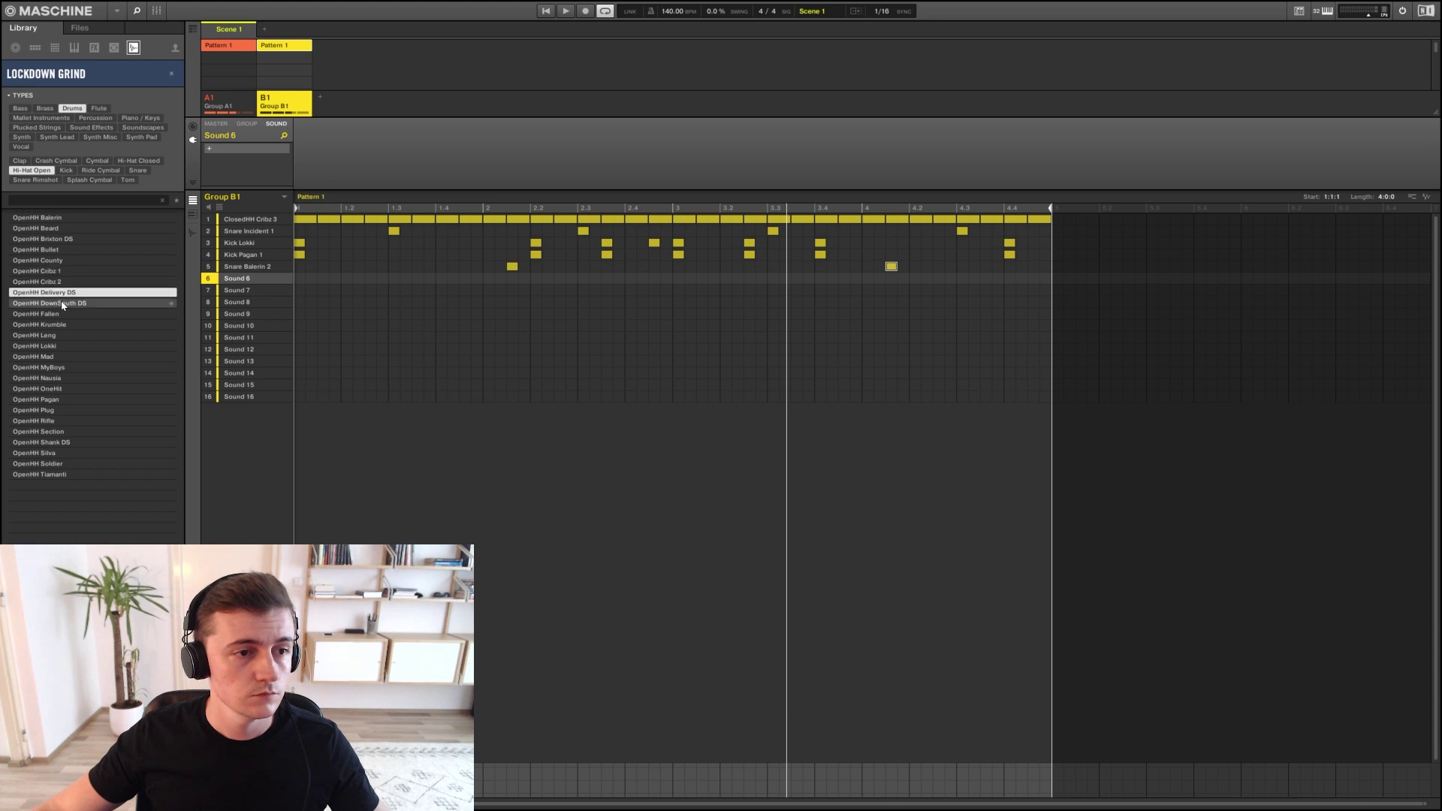
pyautogui.click(59, 304)
pyautogui.click(59, 314)
pyautogui.click(58, 325)
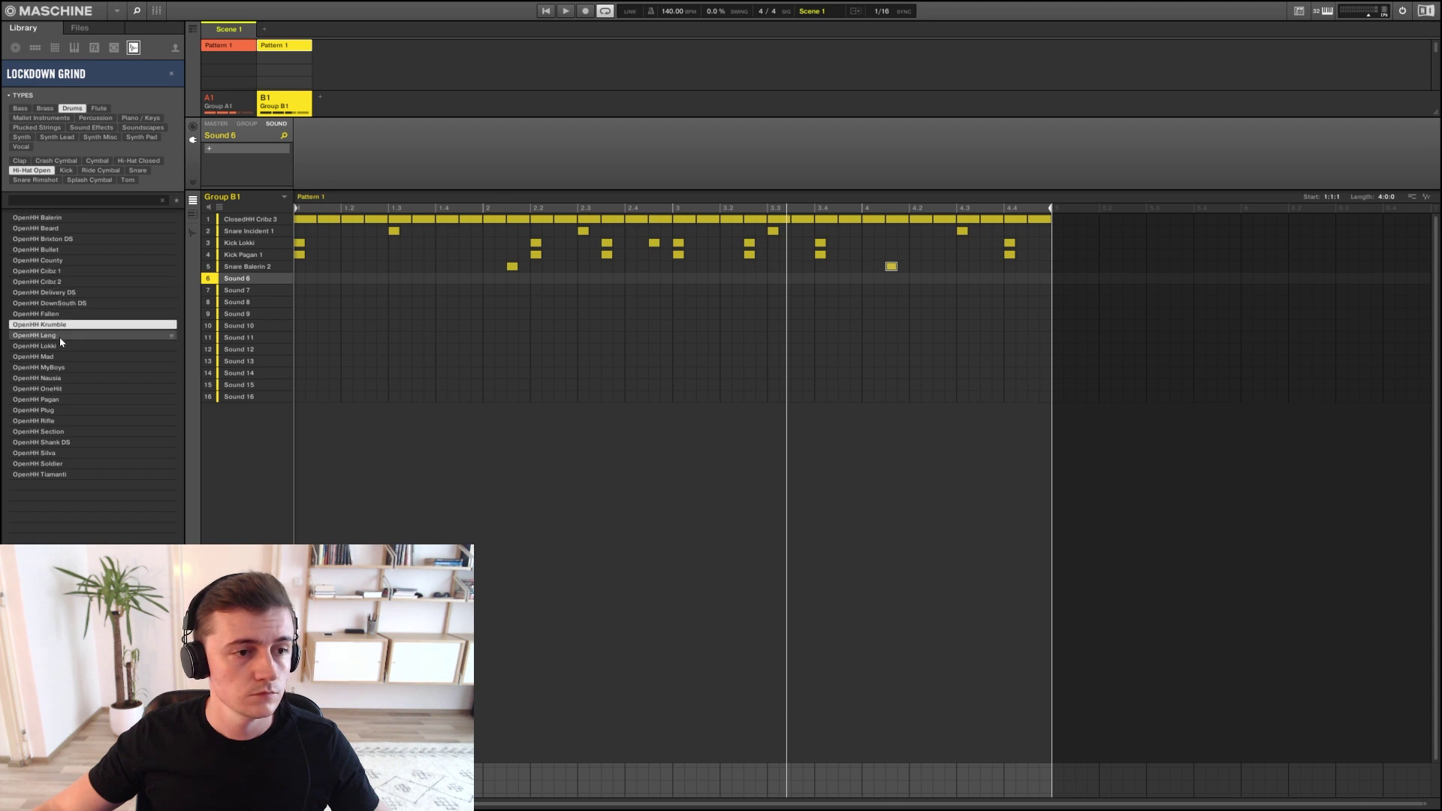
pyautogui.click(60, 335)
pyautogui.click(57, 346)
pyautogui.click(53, 358)
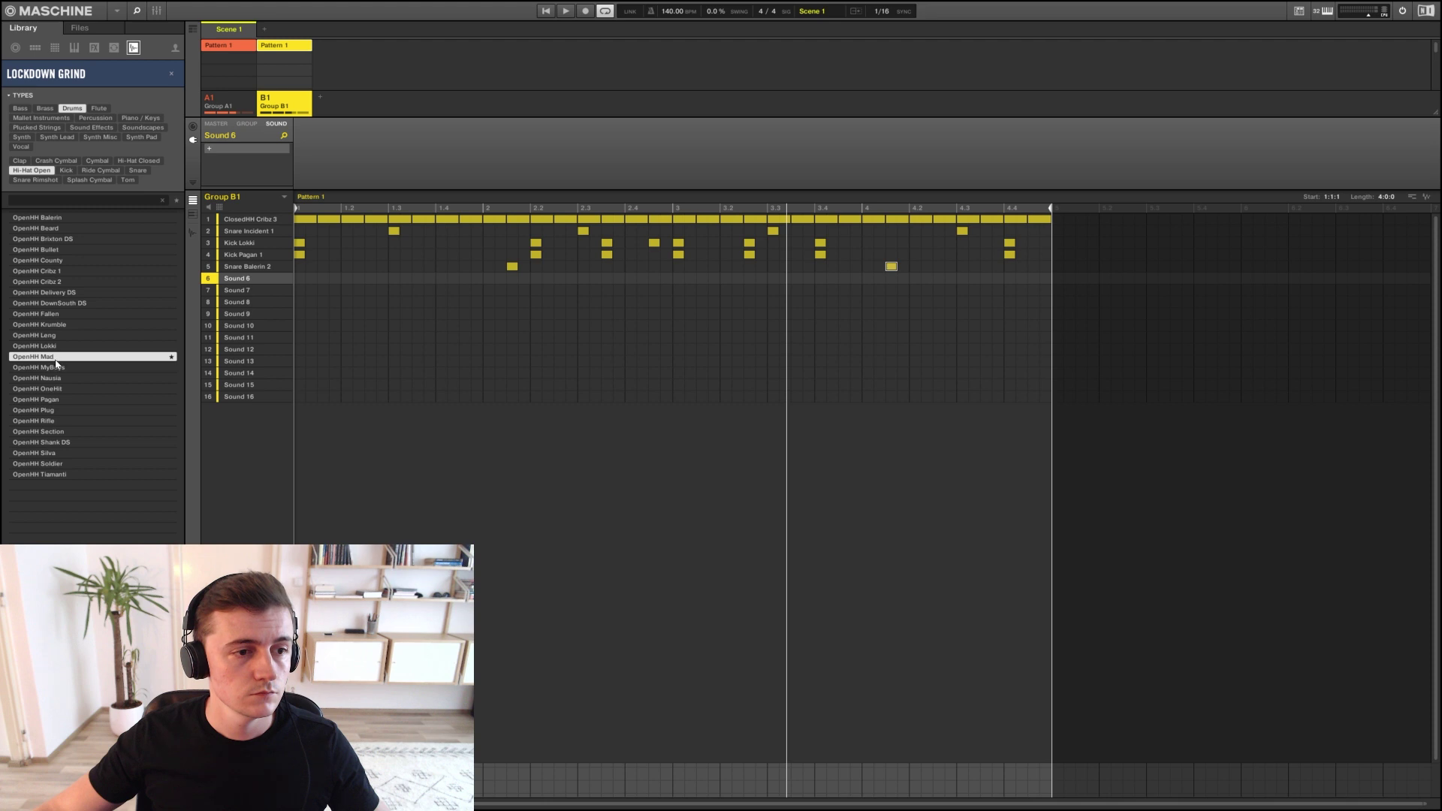
pyautogui.click(57, 378)
pyautogui.click(58, 369)
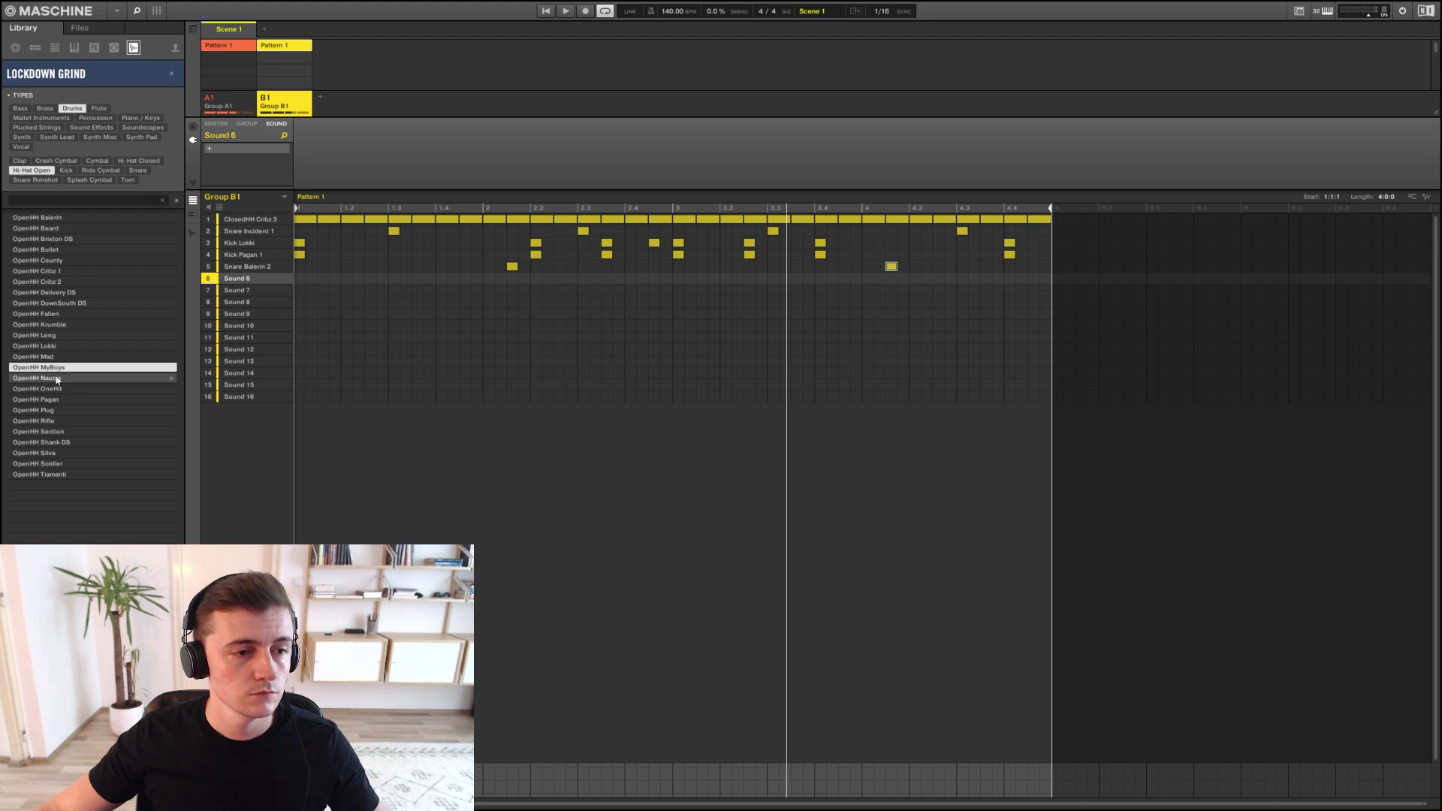
pyautogui.click(58, 379)
pyautogui.click(59, 370)
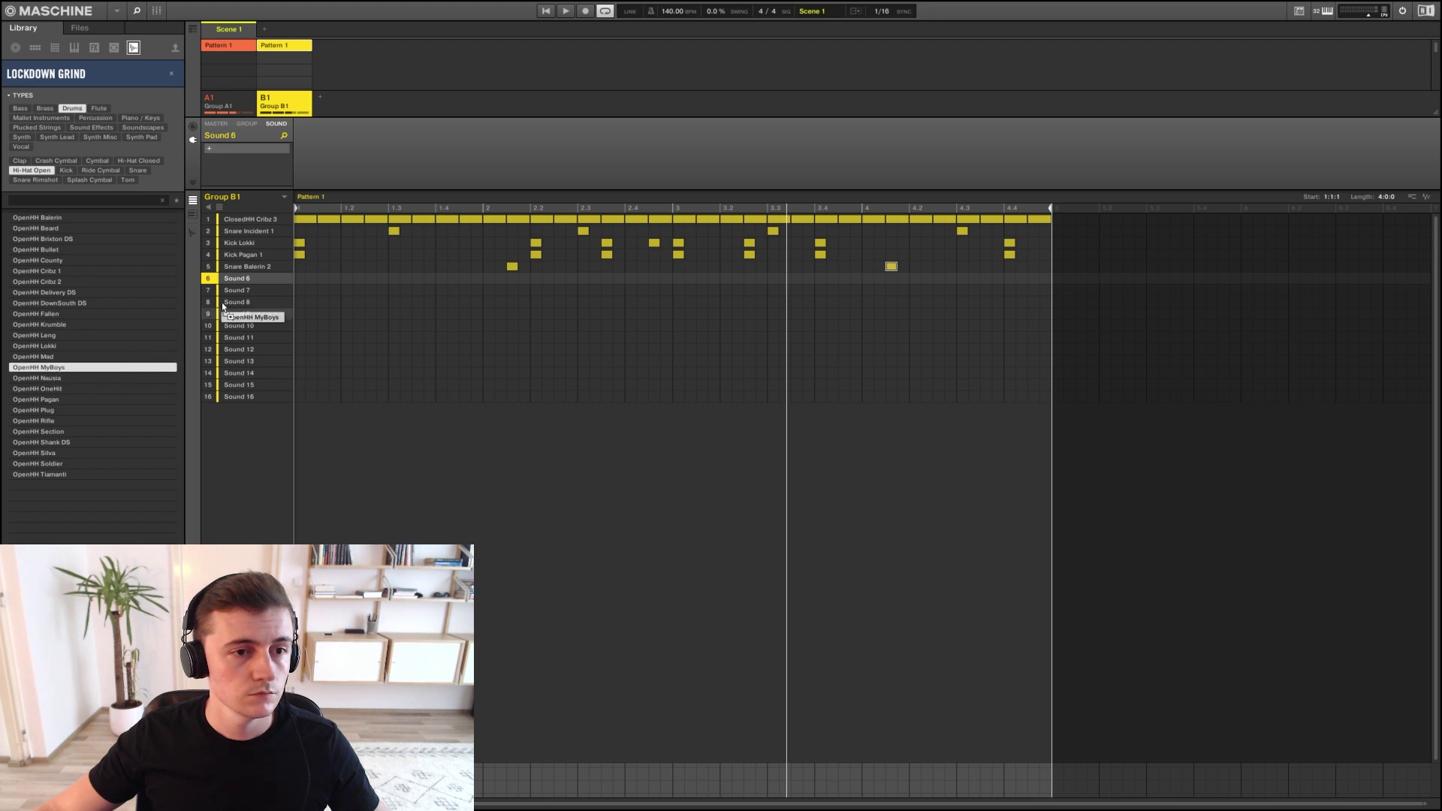
pyautogui.moveTo(241, 280); pyautogui.dragTo(242, 279)
# Add OpenHH MyBoys notes on beat 2 of bars 1 and 3 during playback
pyautogui.press('space')
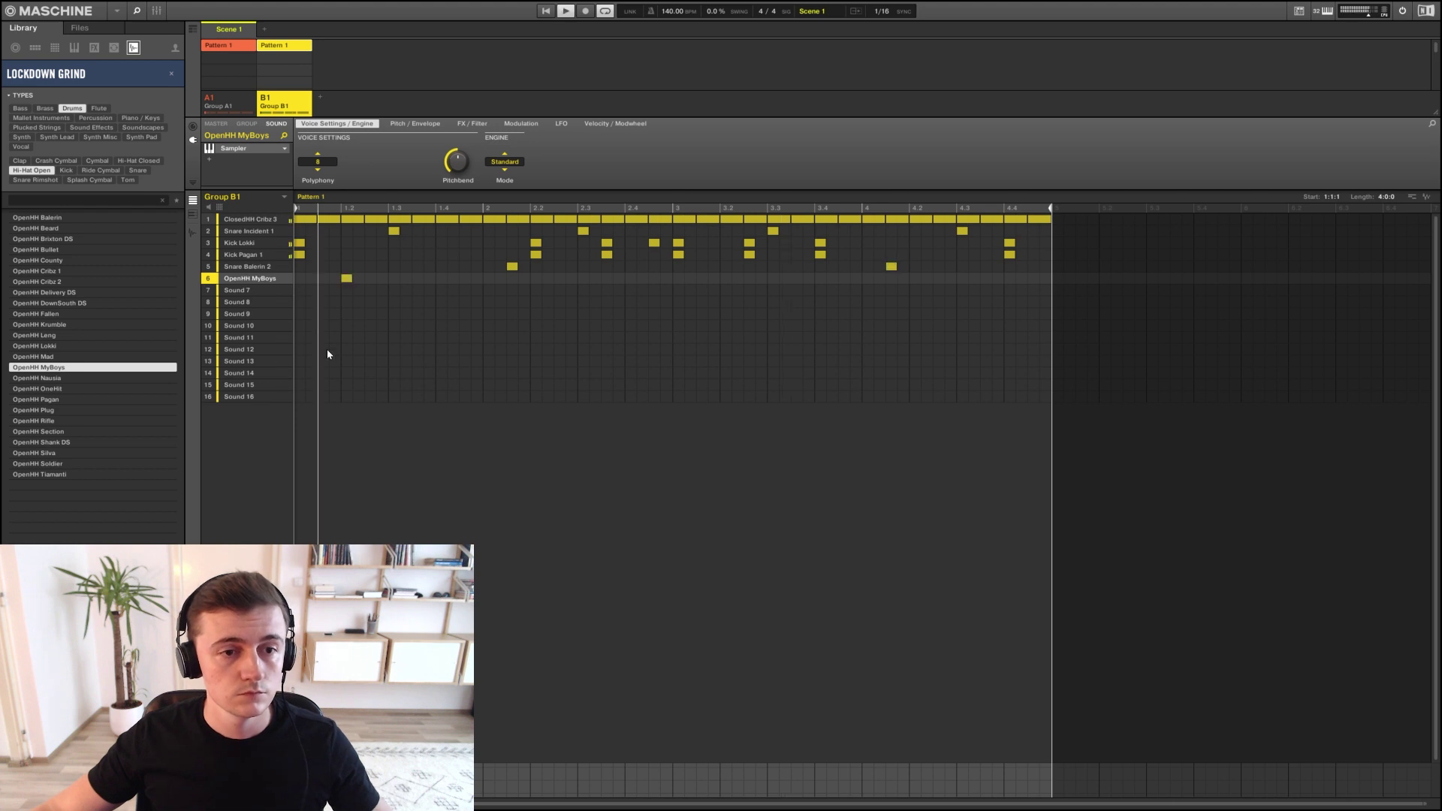
pyautogui.click(726, 281)
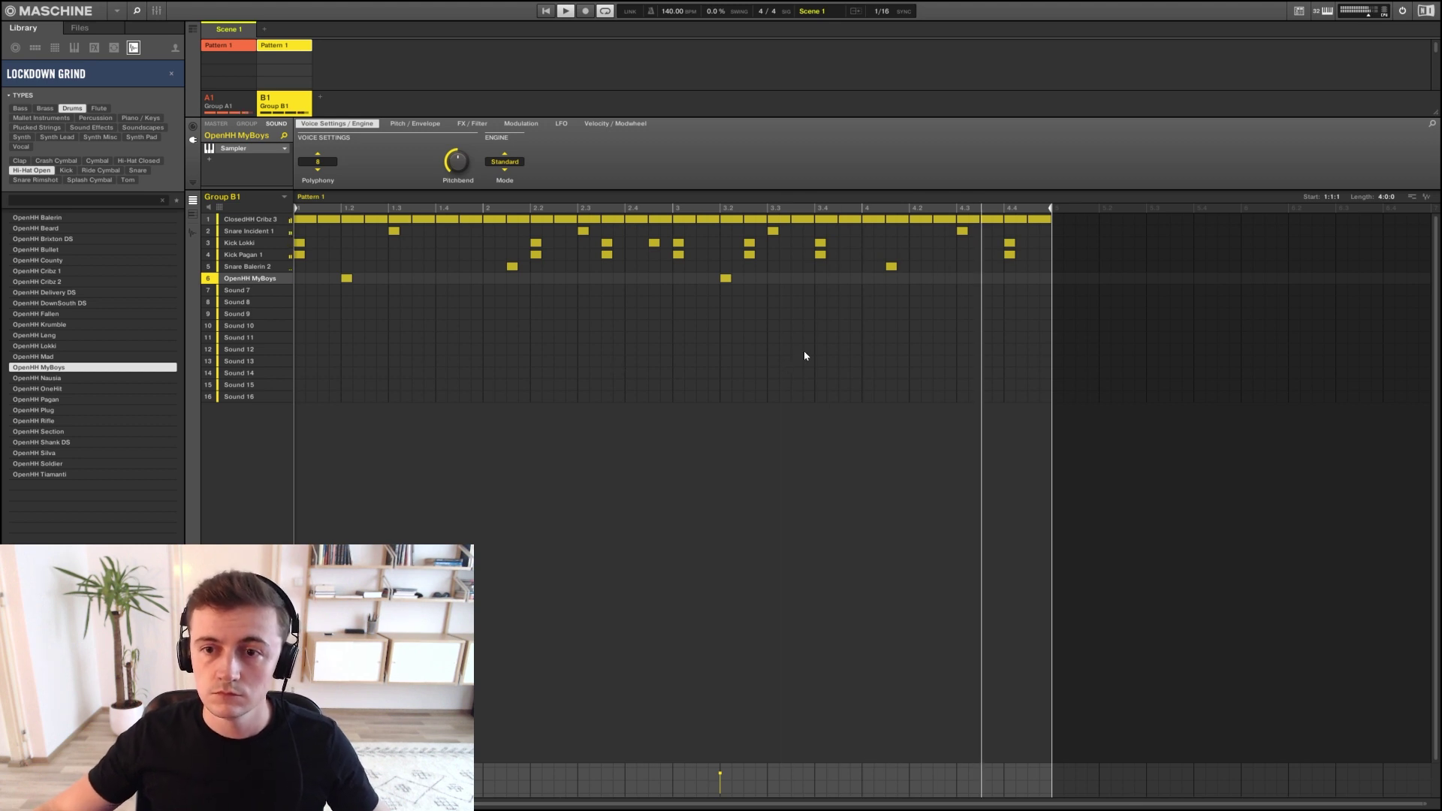
# Add a Kick Lokki note on beat 2 of bar 4 and move both last kick notes to half a beat after beat 3
pyautogui.click(904, 241)
pyautogui.click(914, 243)
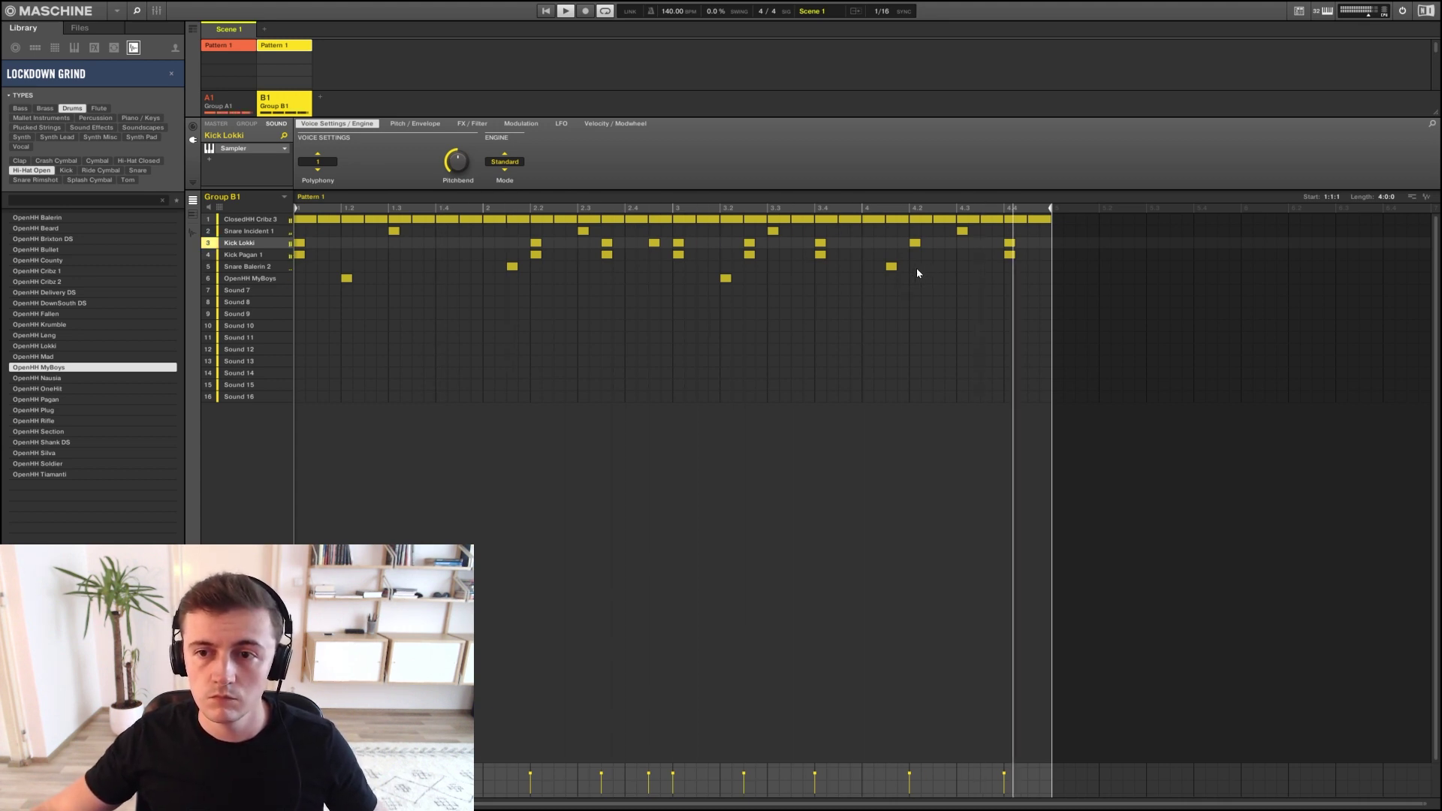
pyautogui.moveTo(1028, 267); pyautogui.dragTo(1007, 242)
pyautogui.moveTo(1009, 244); pyautogui.dragTo(985, 246)
pyautogui.click(973, 278)
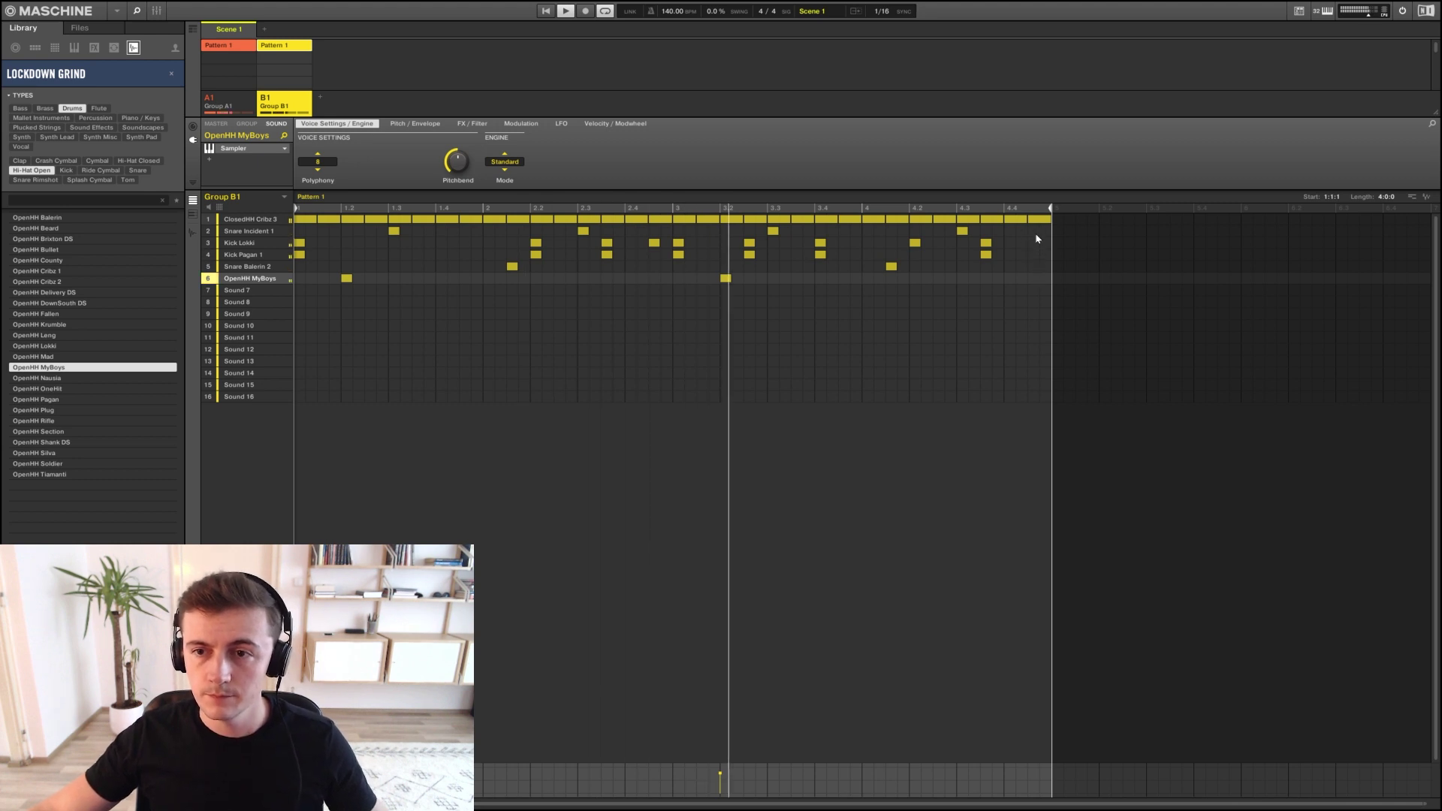
# Add a snare note half a beat after beat 4 of bar 4 and place it on Snare Incident 1
pyautogui.click(1032, 266)
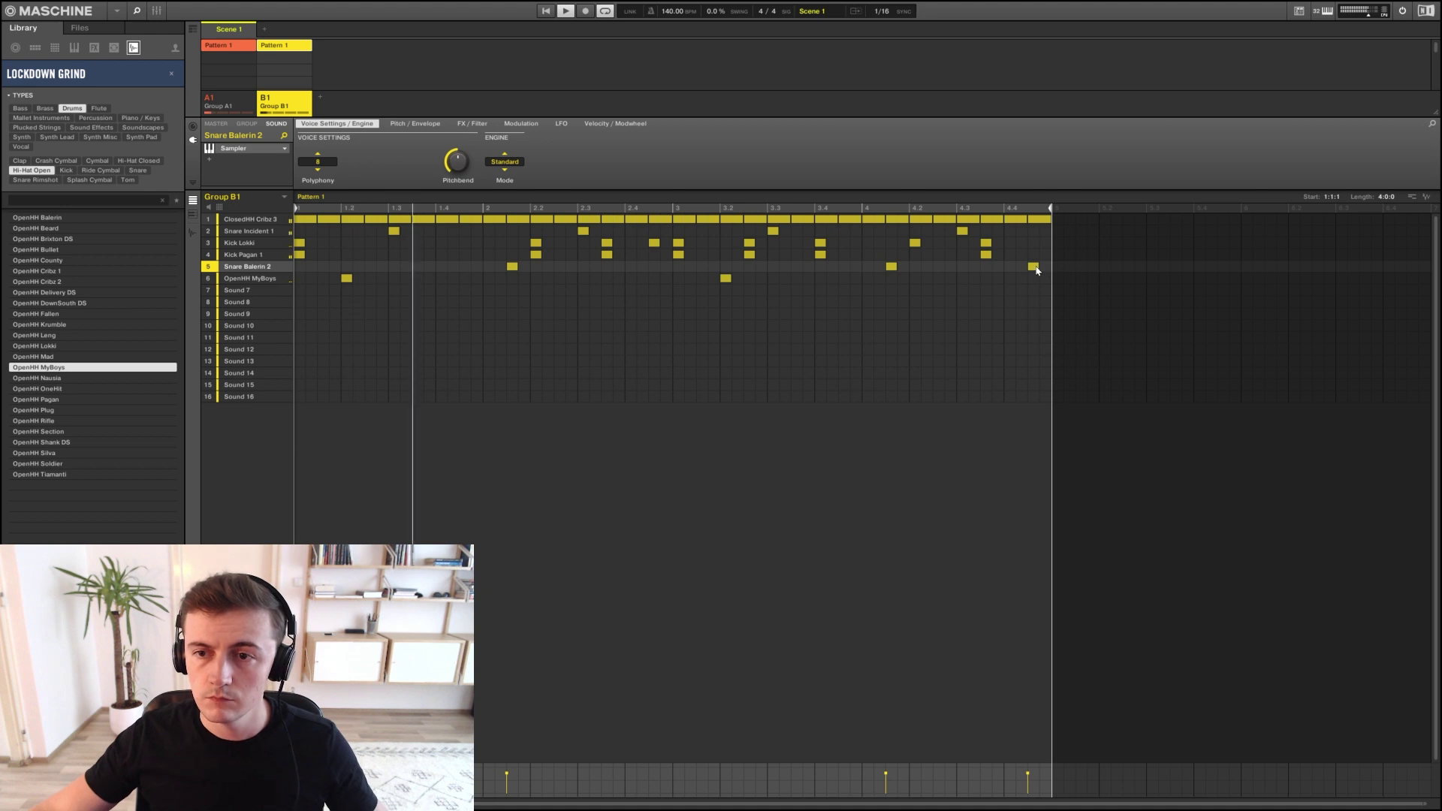
pyautogui.moveTo(1036, 242); pyautogui.dragTo(1033, 231)
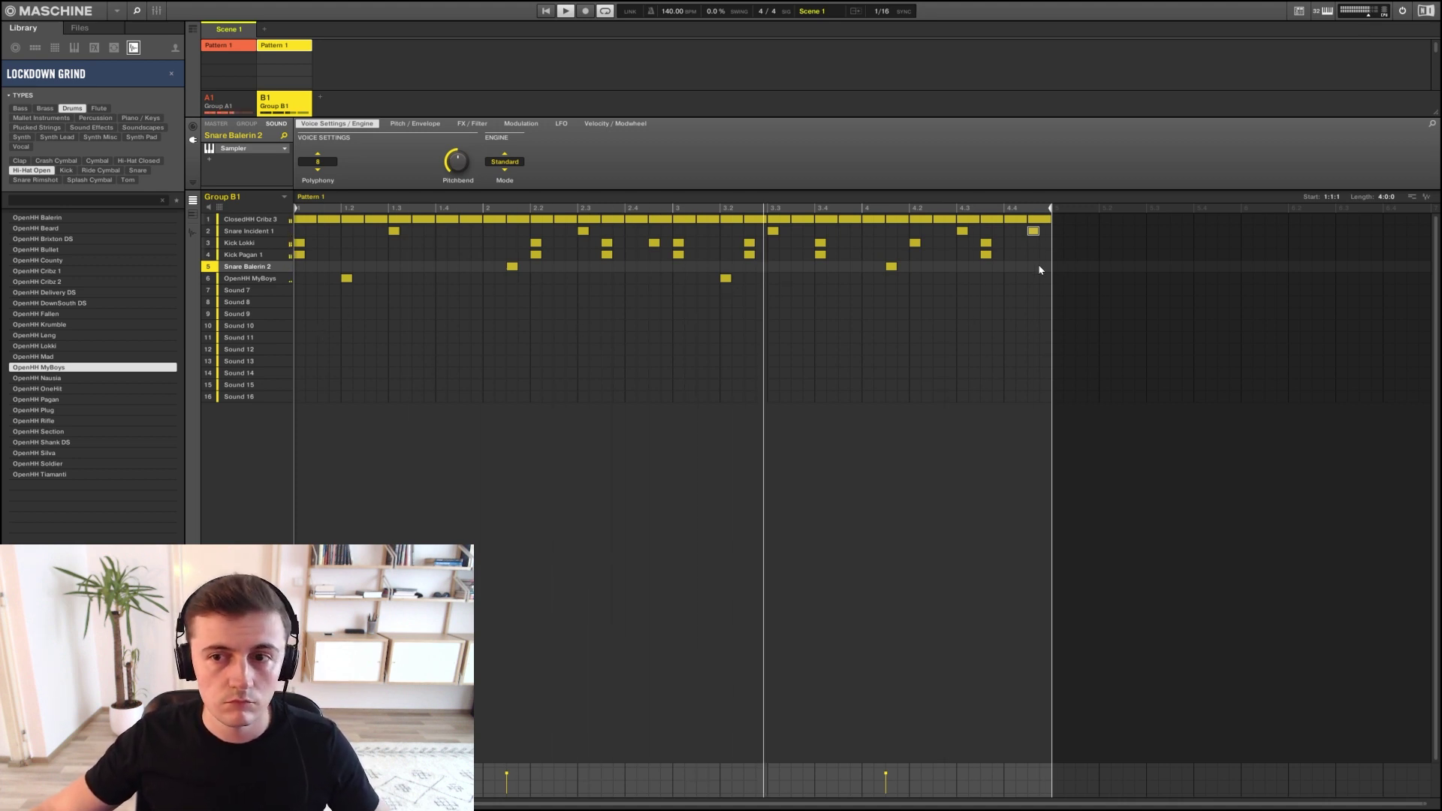
# Open ClosedHH Cribz 3 in the piano roll and remove its notes on beat 3 of every bar
pyautogui.press('space')
pyautogui.click(251, 220)
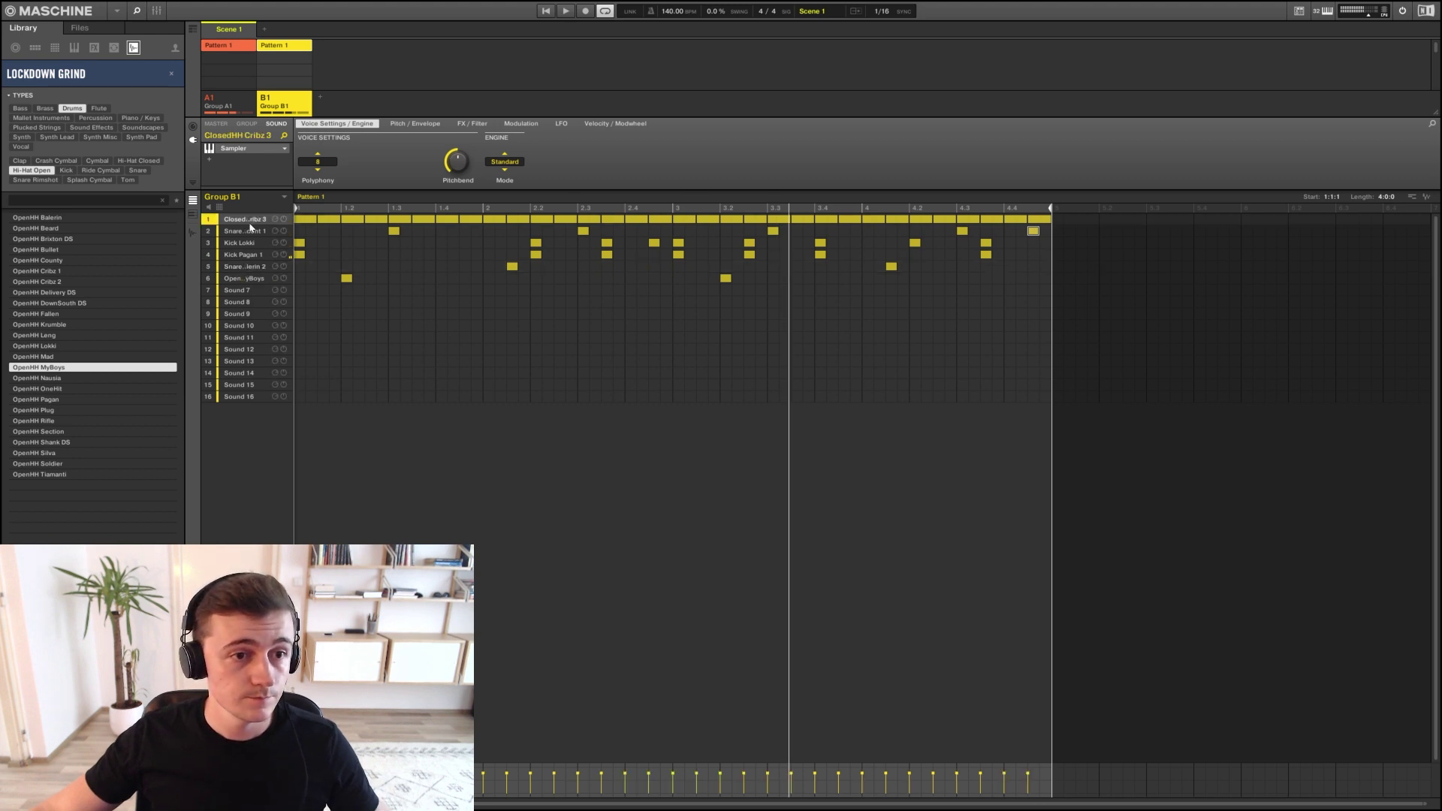
pyautogui.press('F6')
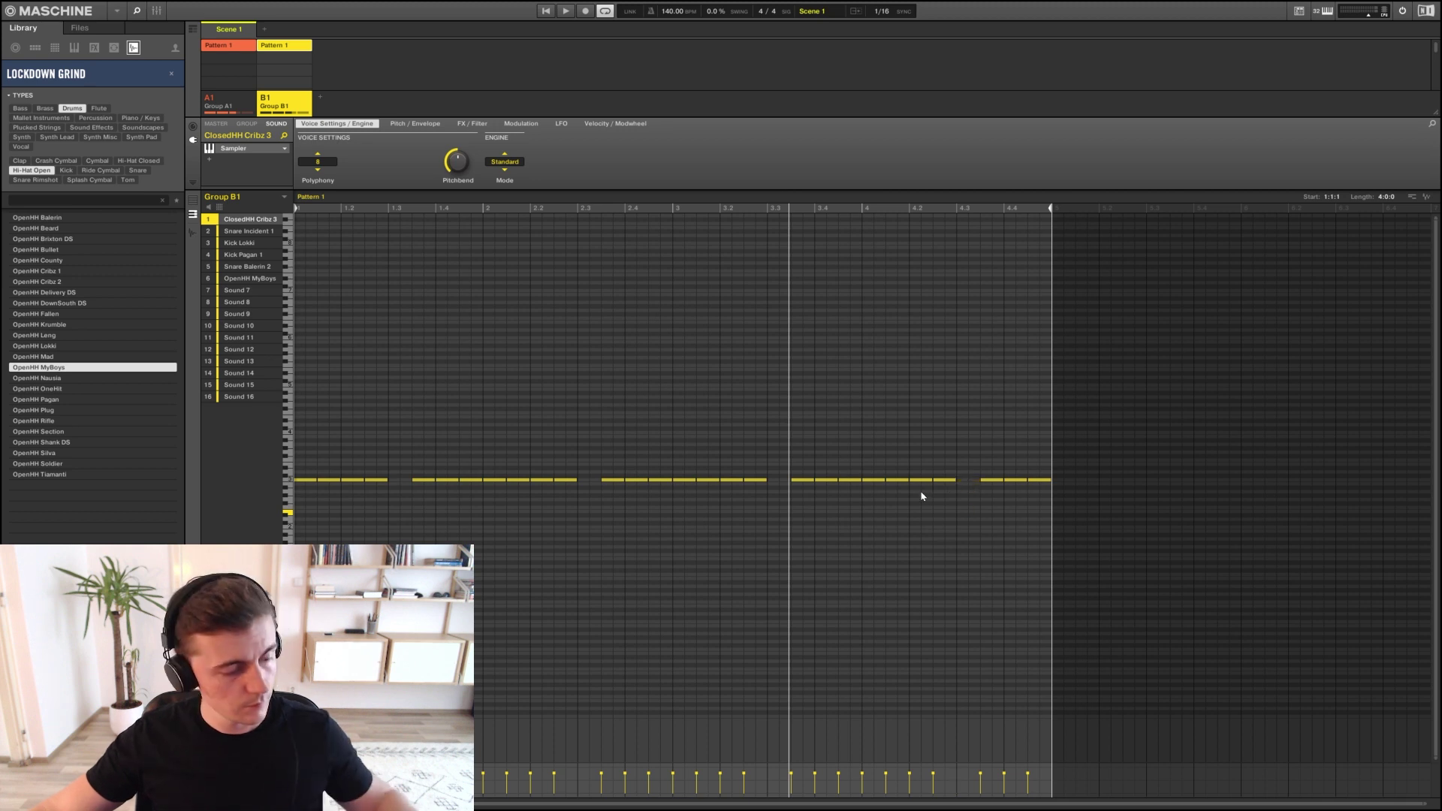
# During playback, split the closed hi-hat note on beat 2 of bar 2 and remove the notes across beat 2 of bar 4
pyautogui.press('space')
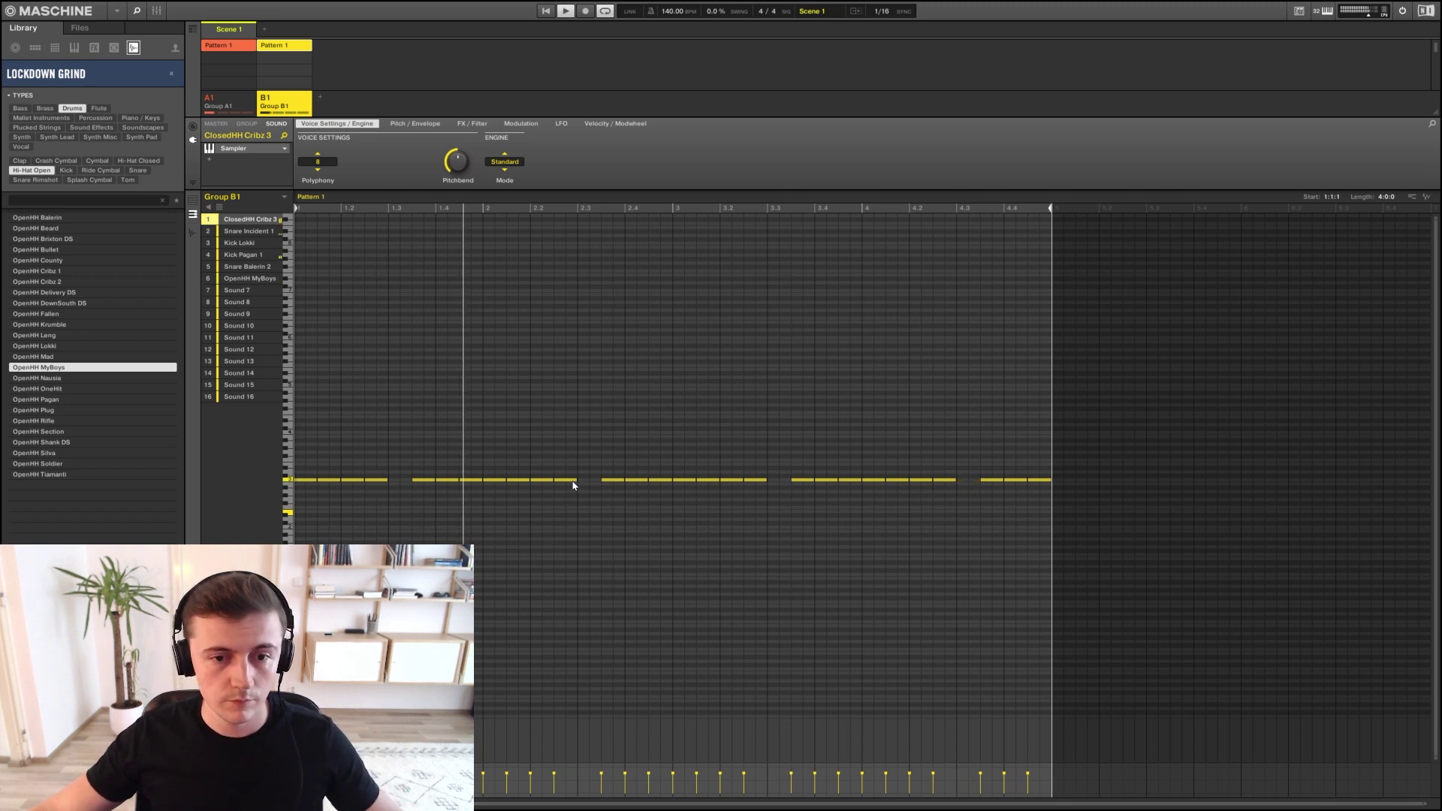
pyautogui.click(537, 480)
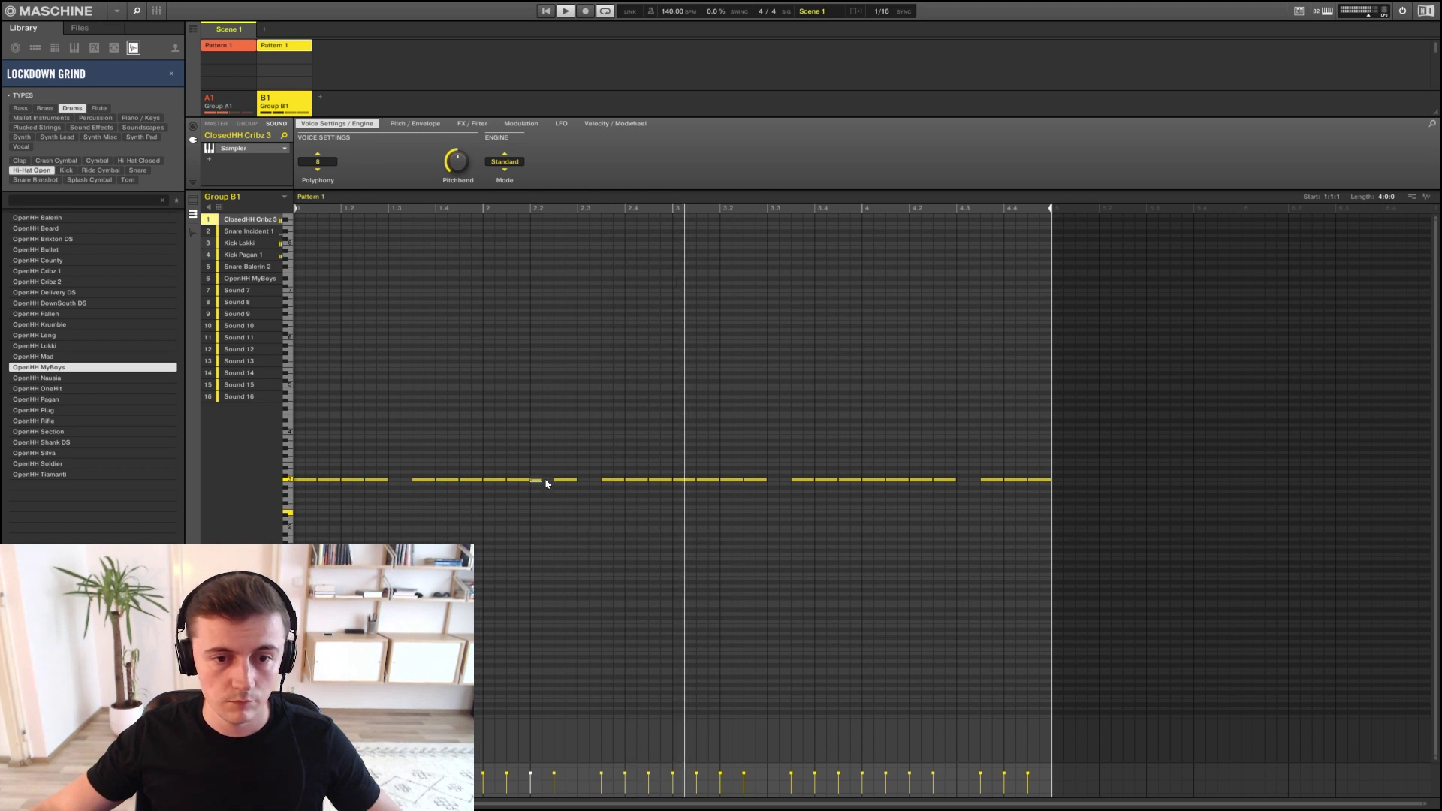
pyautogui.click(544, 480)
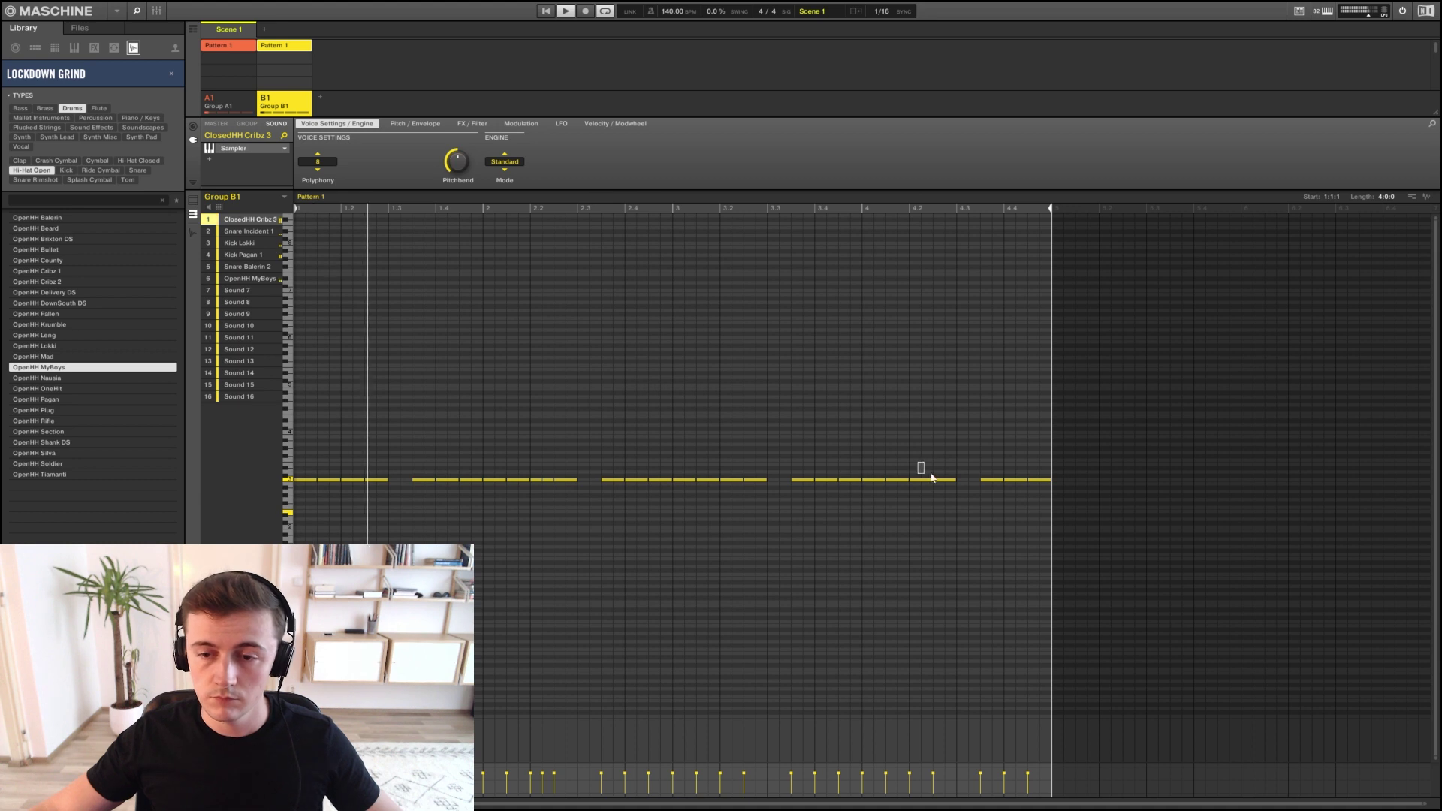
pyautogui.moveTo(931, 478); pyautogui.dragTo(945, 497)
pyautogui.press('Delete')
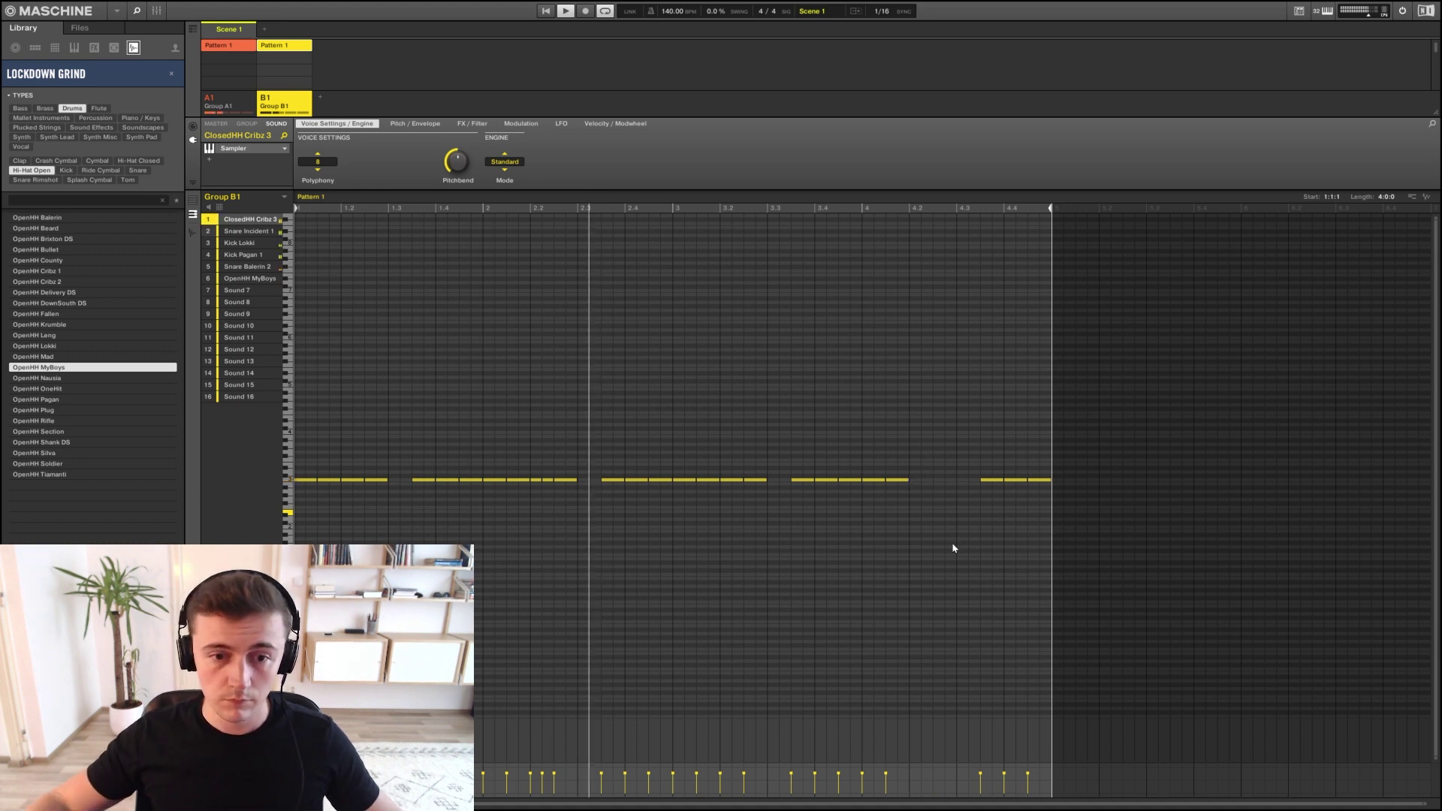
# Lower the closed hi-hat notes half a beat after beat 2 in bars 1 to 3, with the bar 2 note split in two
pyautogui.moveTo(563, 481)
pyautogui.mouseDown()
pyautogui.moveTo(552, 495)
pyautogui.moveTo(540, 479)
pyautogui.moveTo(564, 492)
pyautogui.mouseUp()
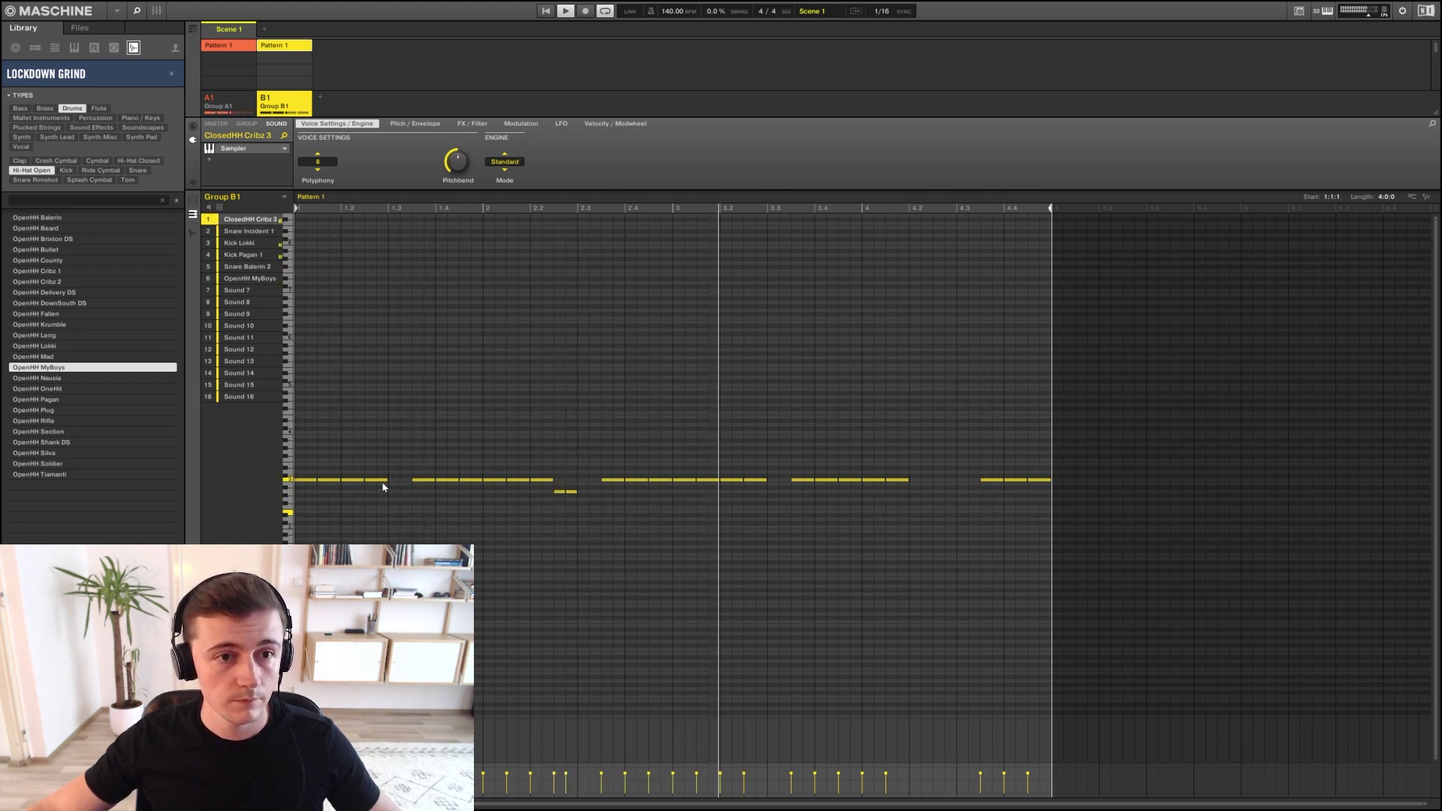
pyautogui.moveTo(375, 480); pyautogui.dragTo(373, 492)
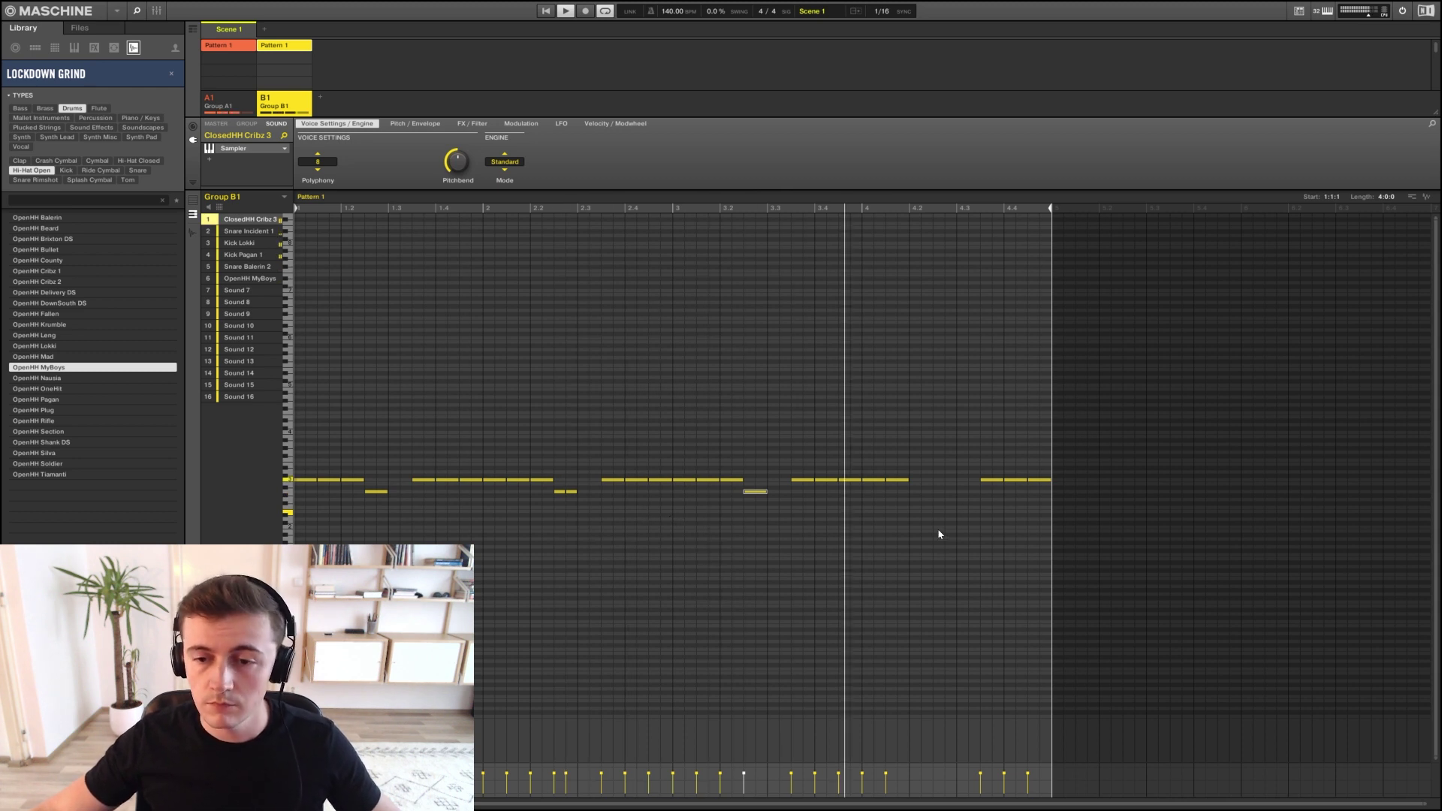
# Split the last closed hi-hat note of bar 4 in half and lower both halves in pitch
pyautogui.doubleClick(1044, 481)
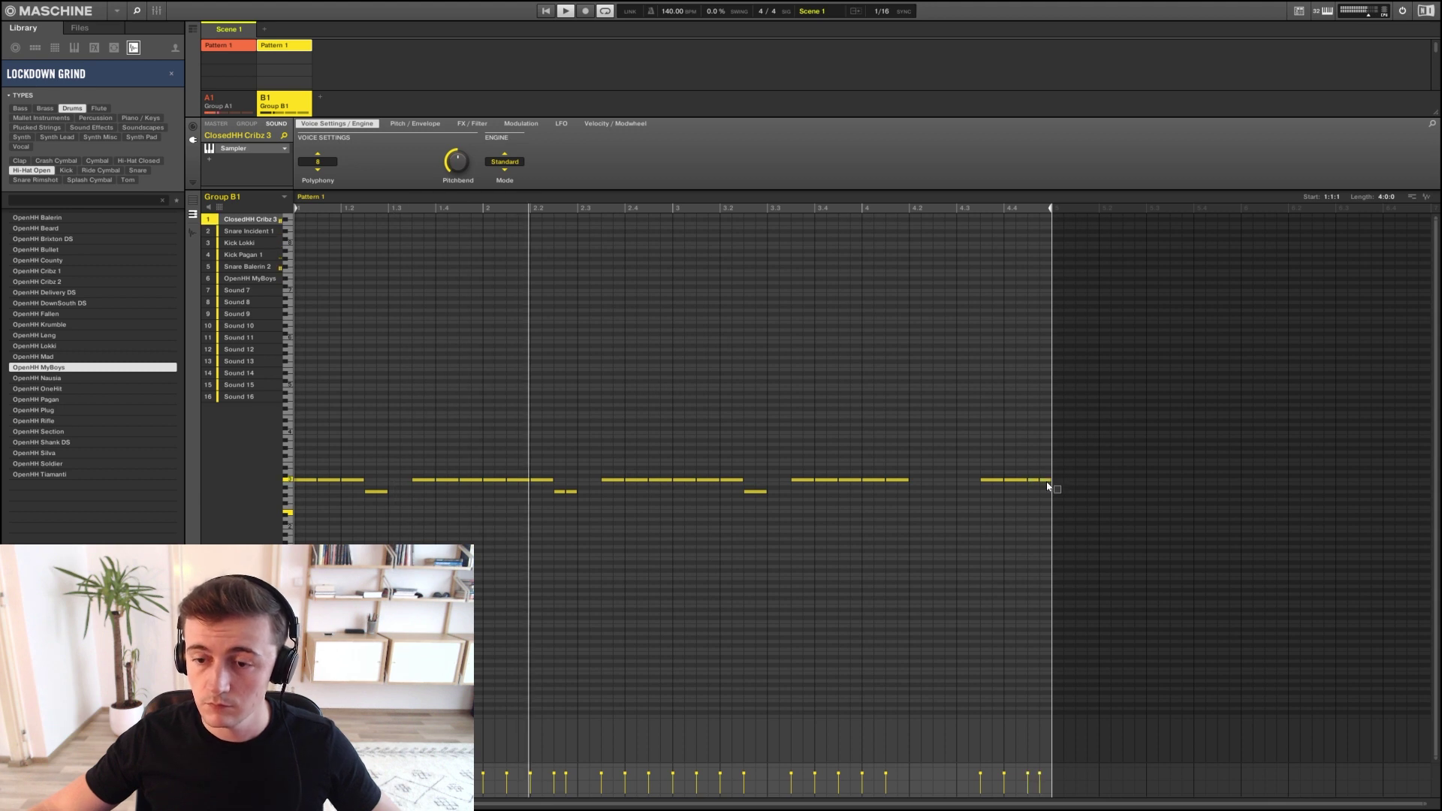
pyautogui.moveTo(1053, 487)
pyautogui.mouseDown()
pyautogui.moveTo(1030, 476)
pyautogui.moveTo(1035, 493)
pyautogui.mouseUp()
pyautogui.click(1007, 520)
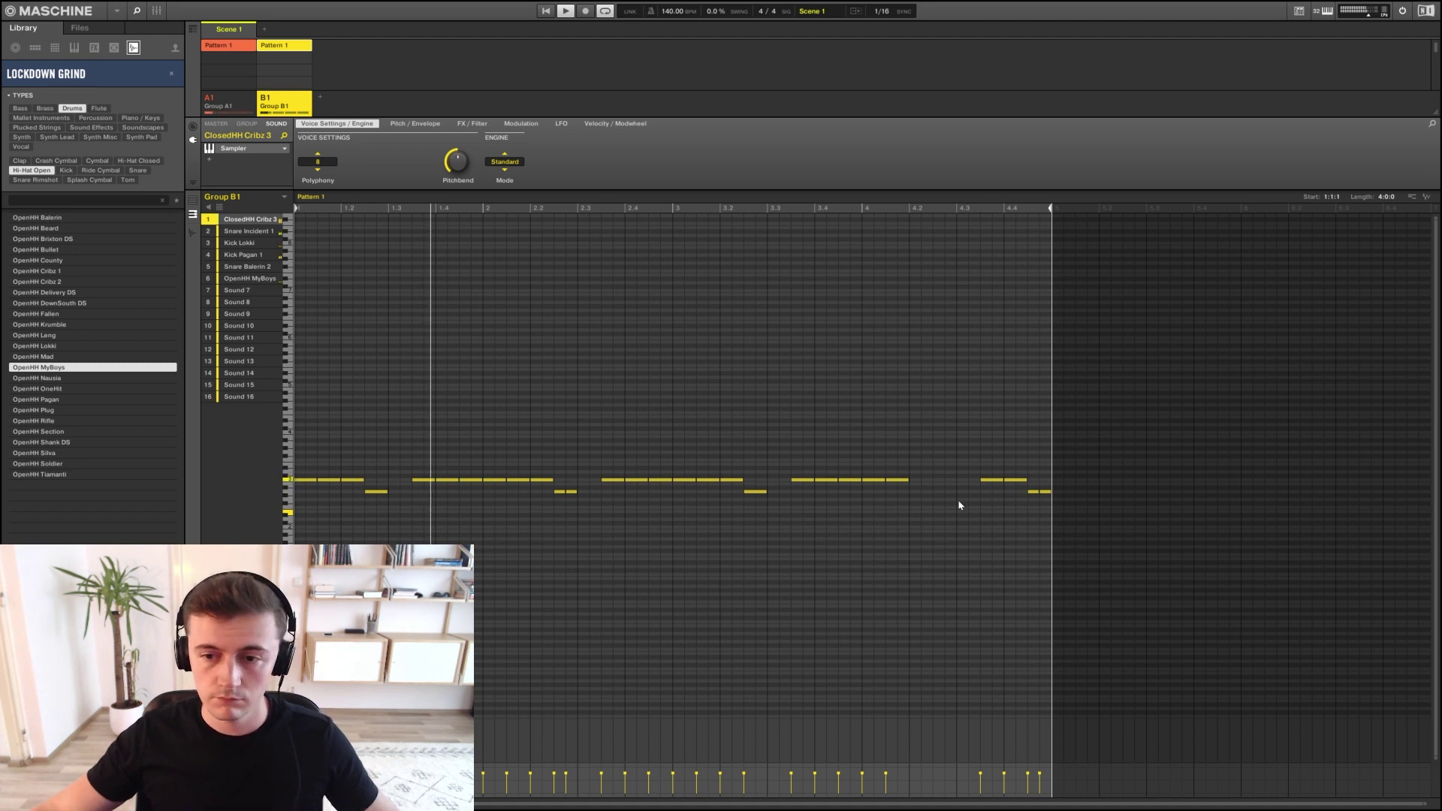
# Split the hi-hat note half a beat after beat 3 of bar 4, raise both halves, and delete the bar's two lowered final notes
pyautogui.click(992, 480)
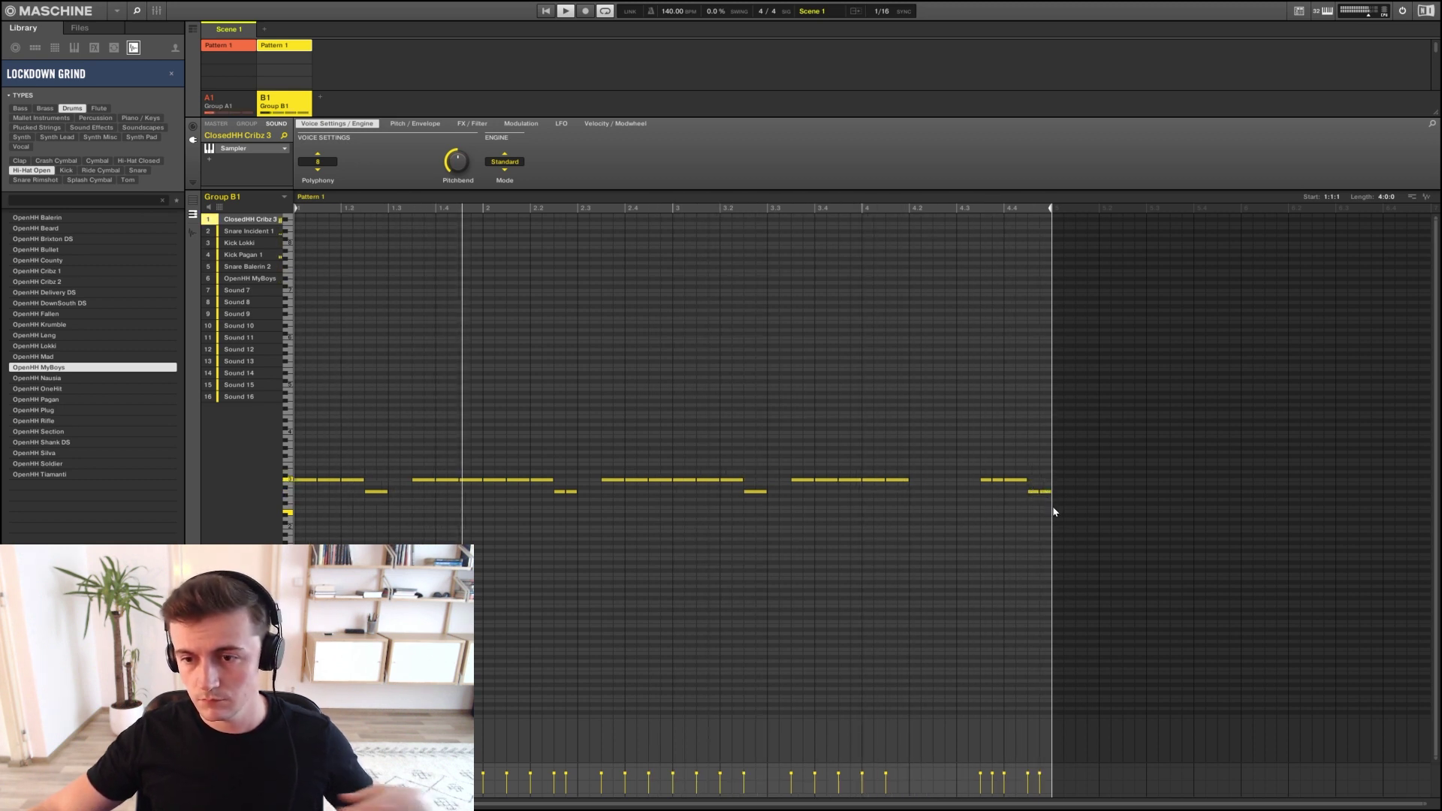
pyautogui.moveTo(1053, 513); pyautogui.dragTo(1038, 489)
pyautogui.press('Delete')
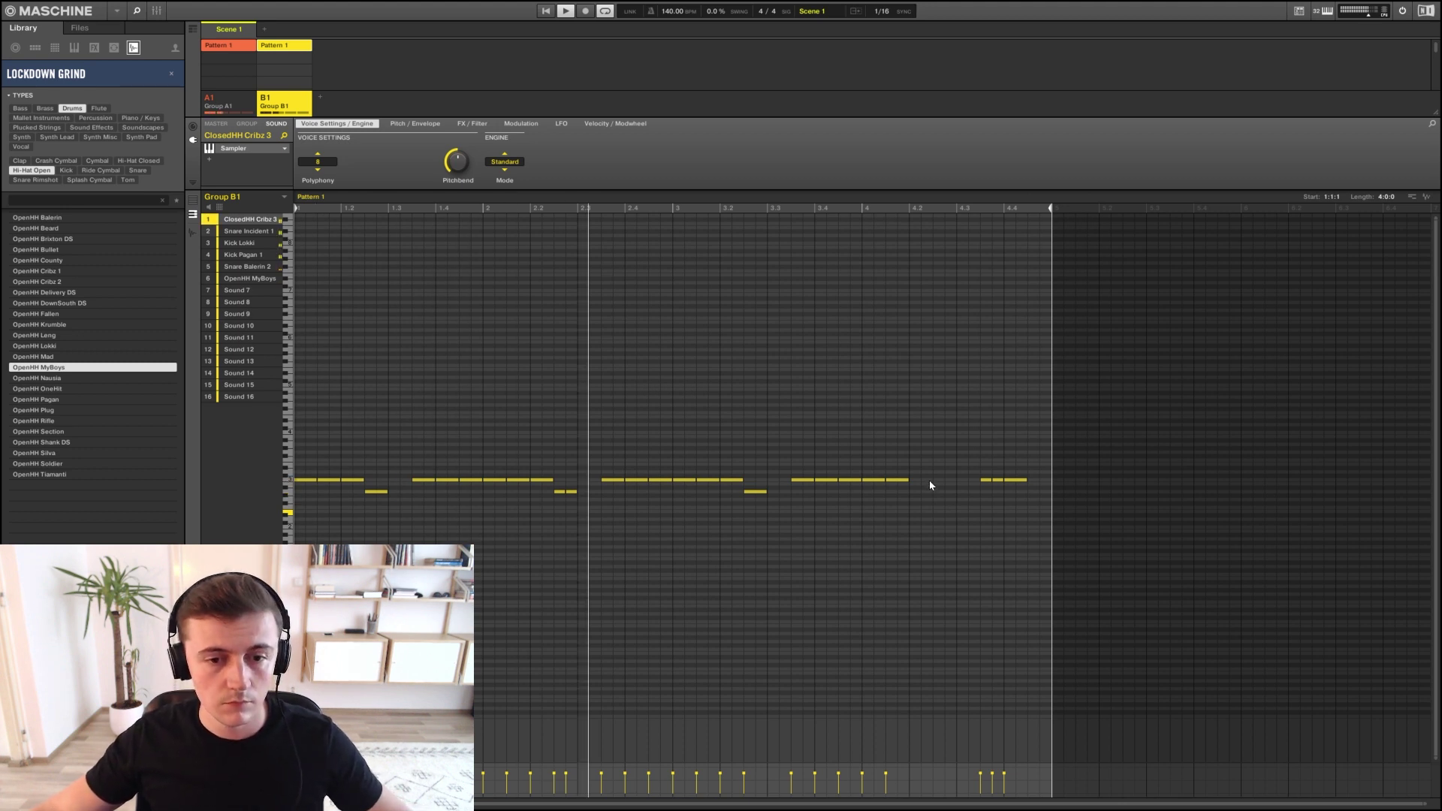
pyautogui.moveTo(979, 459)
pyautogui.mouseDown()
pyautogui.moveTo(997, 493)
pyautogui.moveTo(998, 475)
pyautogui.mouseUp()
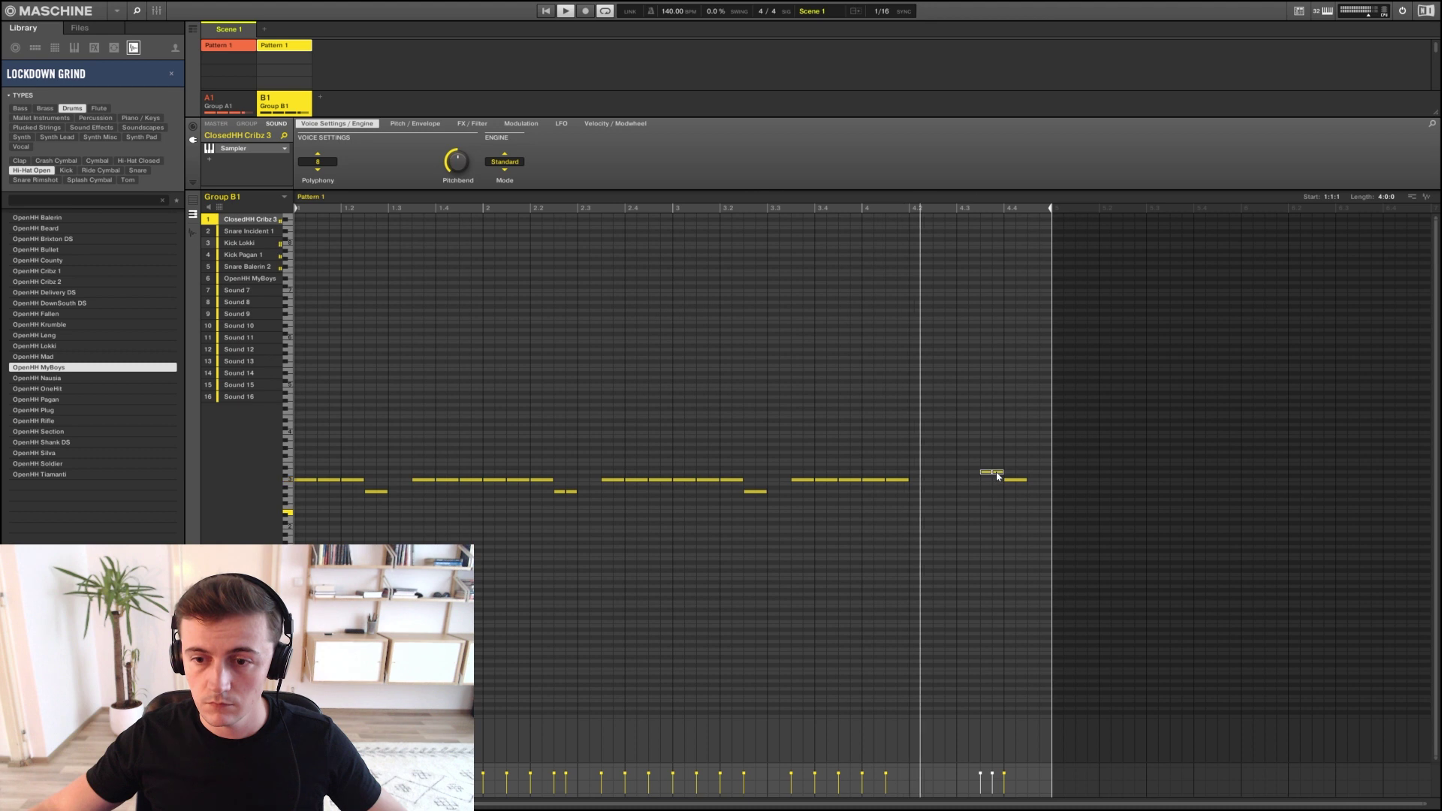
pyautogui.click(954, 504)
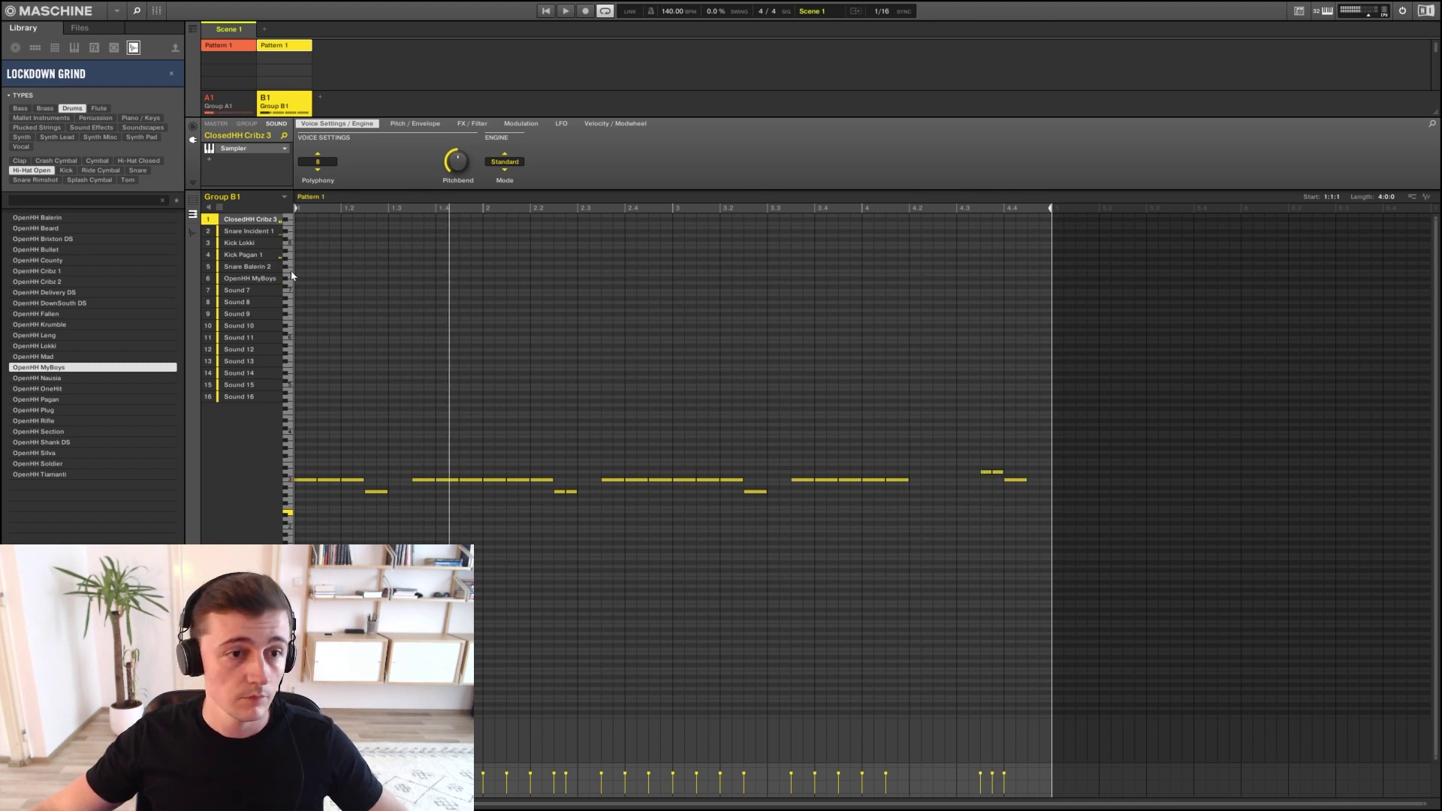
# Select the empty Sound 7 and audition Lockdown Grind drum loops, including Preacher 2, the Wolves and Beard loops, and Cribz 2 to 5
pyautogui.click(239, 290)
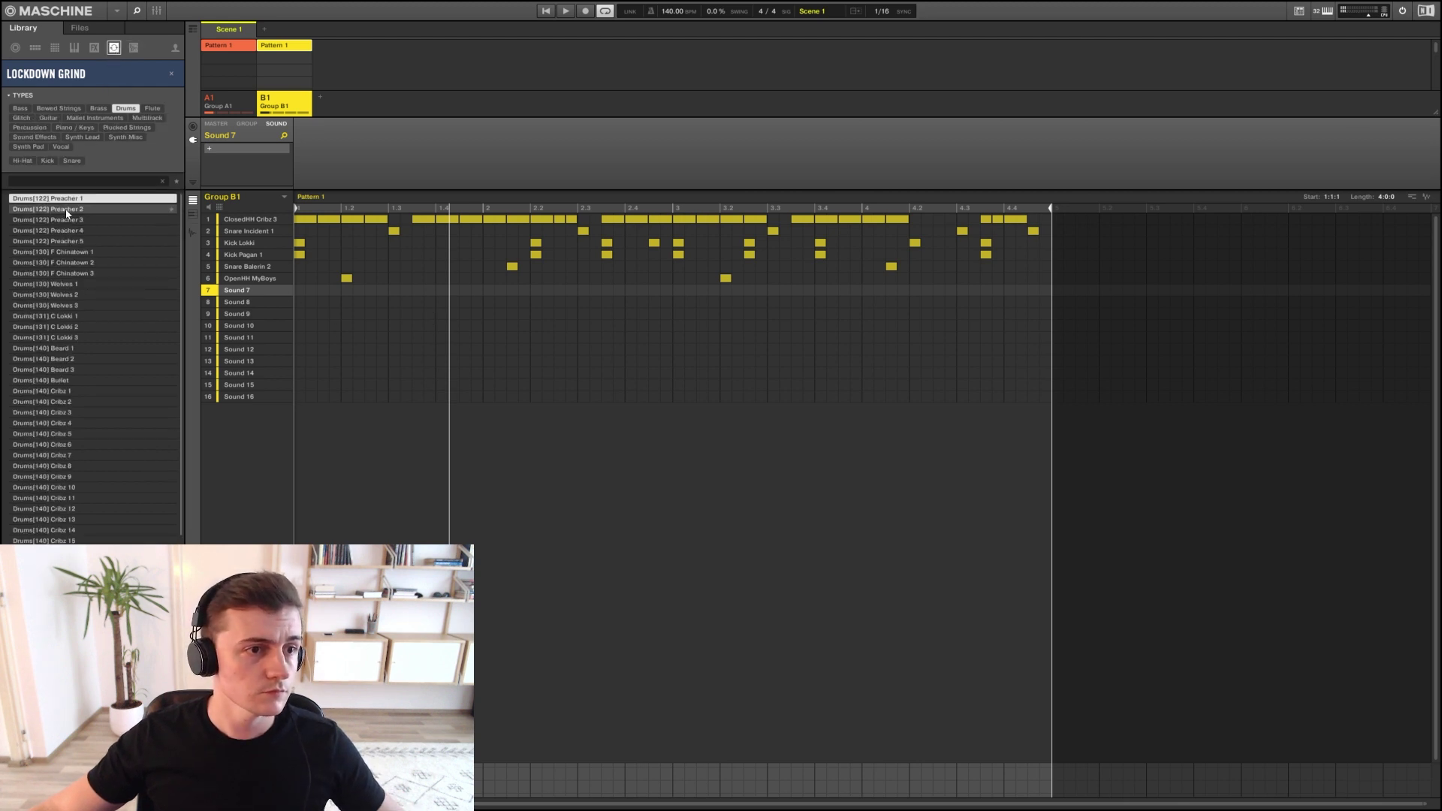
pyautogui.click(66, 211)
pyautogui.click(65, 306)
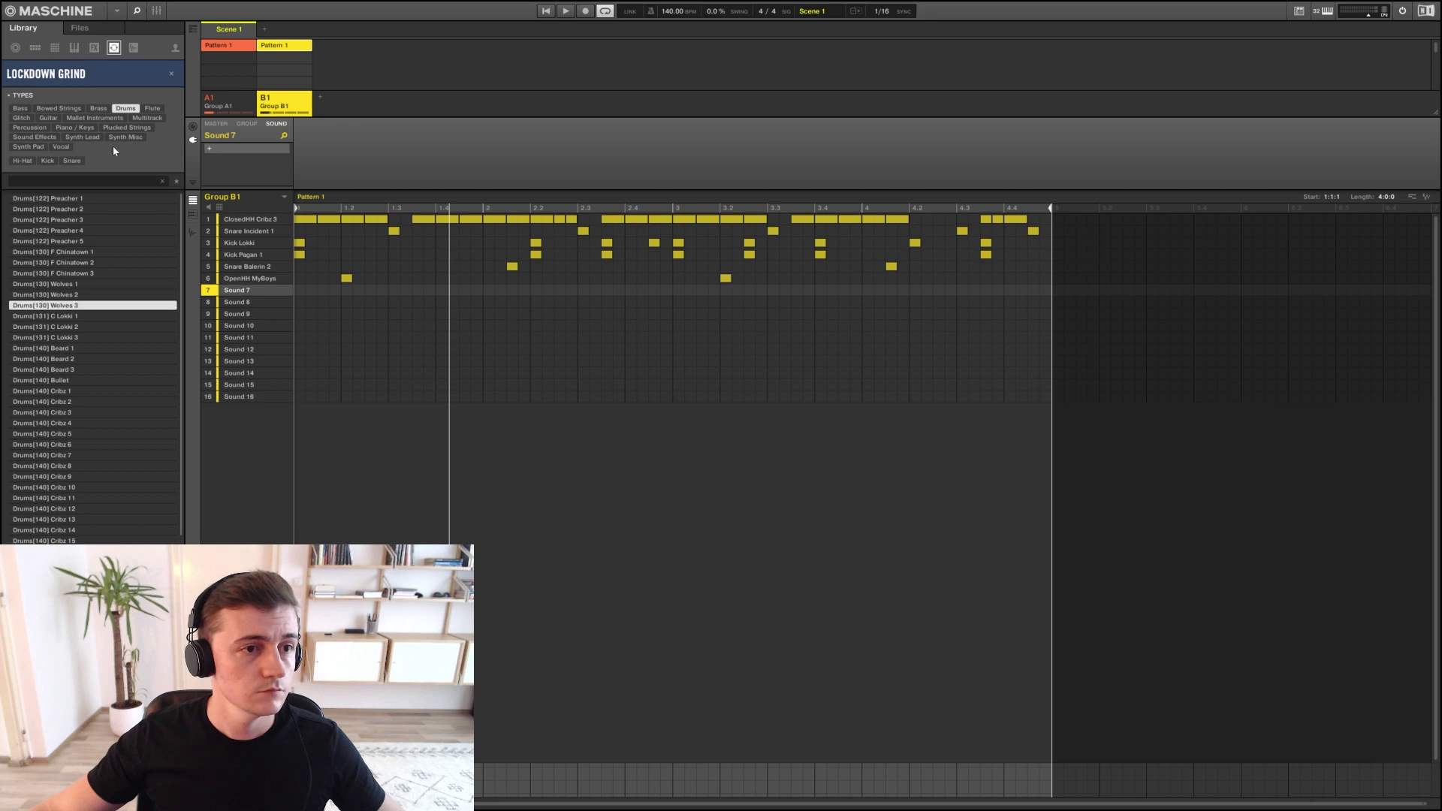
pyautogui.click(63, 294)
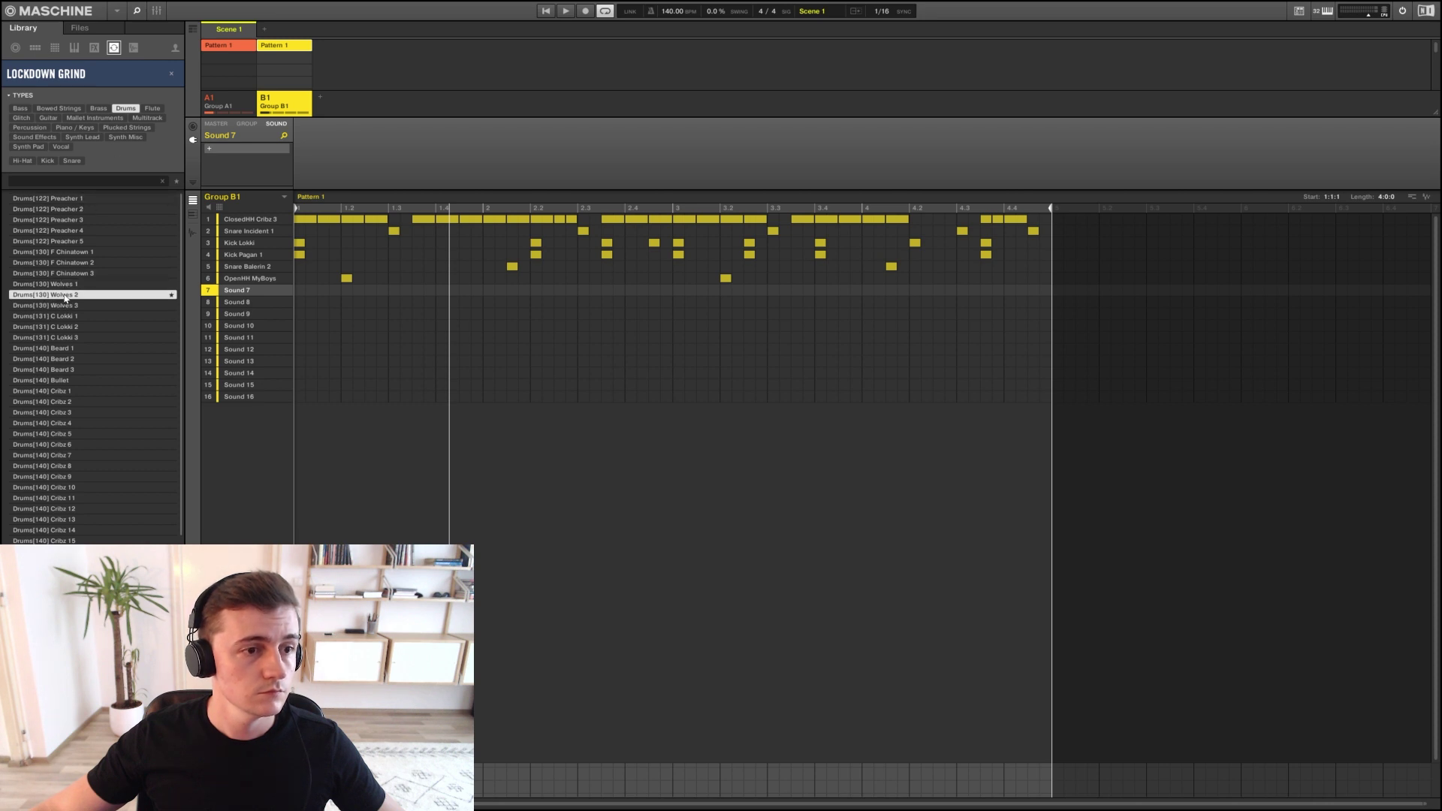
pyautogui.click(65, 361)
pyautogui.click(66, 370)
pyautogui.click(65, 403)
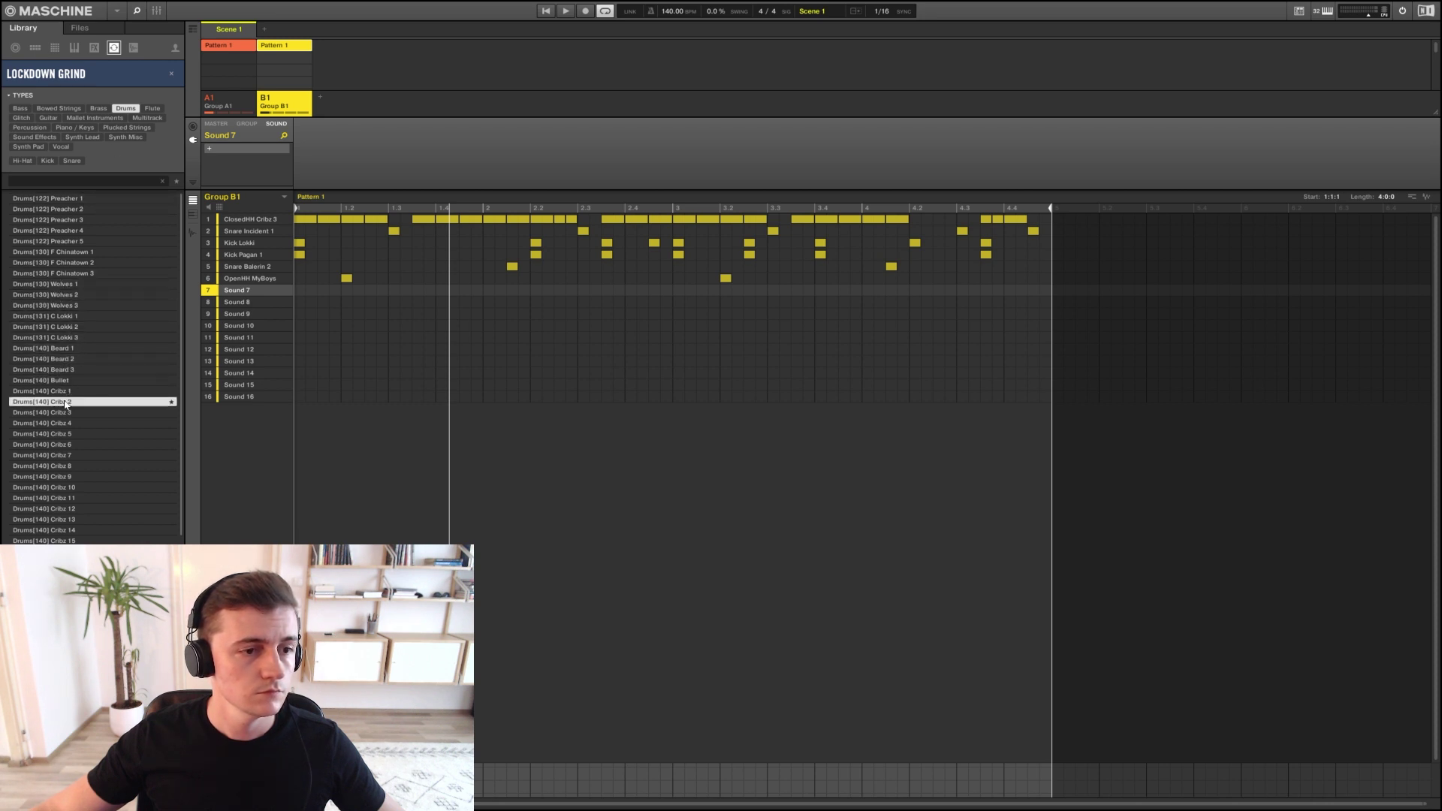
pyautogui.click(65, 413)
pyautogui.click(66, 423)
pyautogui.click(67, 434)
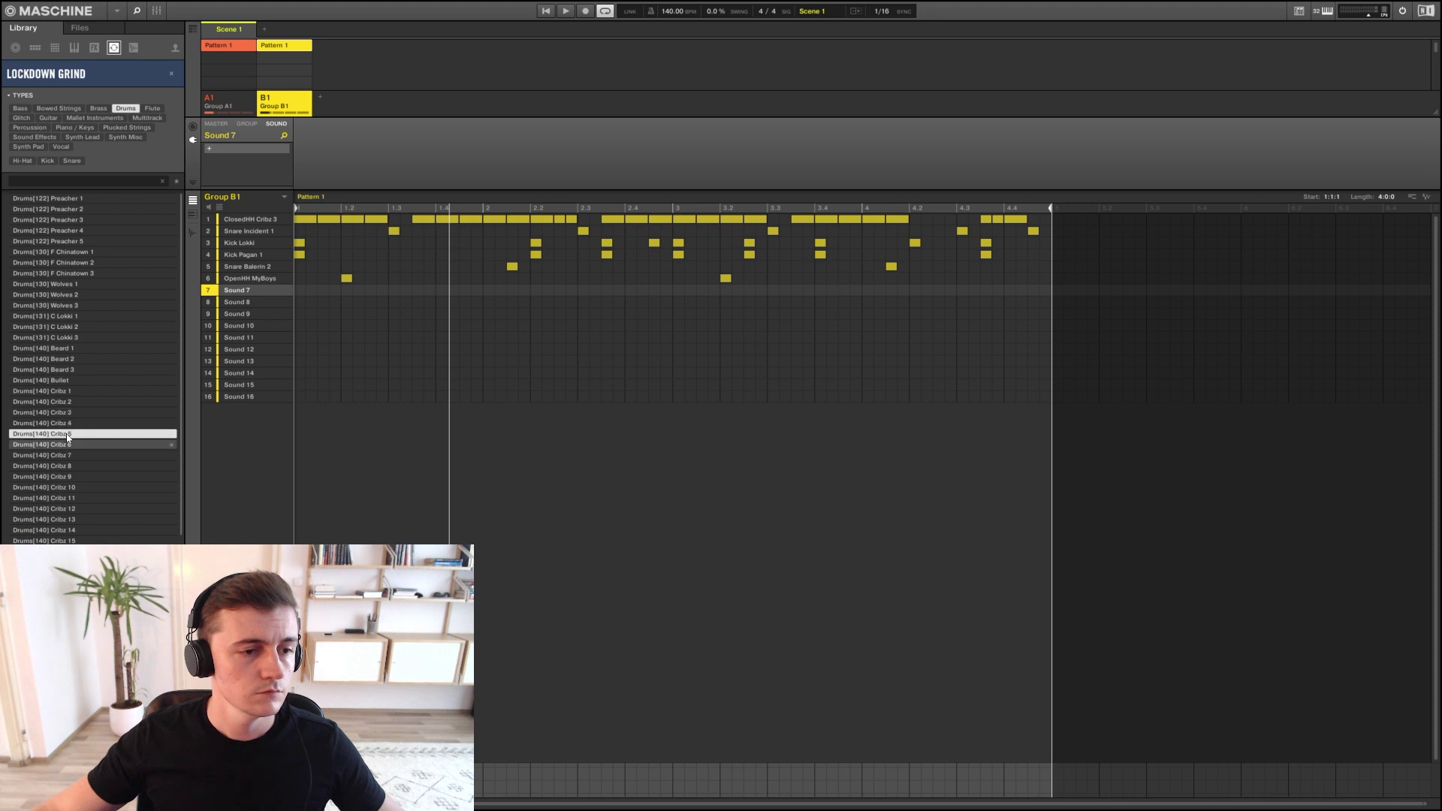
# Load the Drums[140] Cribz 6 loop onto Sound 7 and play it with the pattern
pyautogui.click(61, 445)
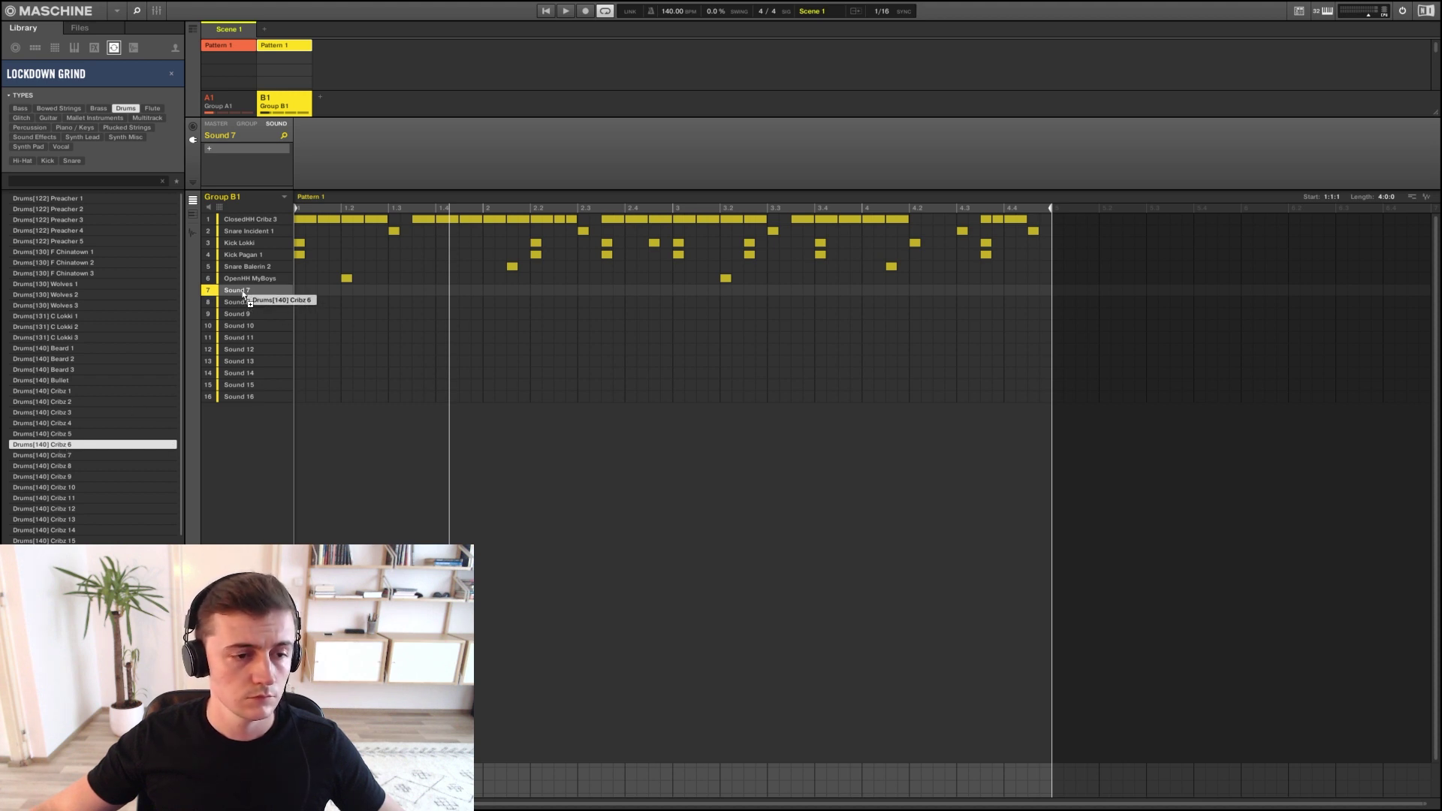
pyautogui.moveTo(244, 294); pyautogui.dragTo(241, 290)
pyautogui.press('space')
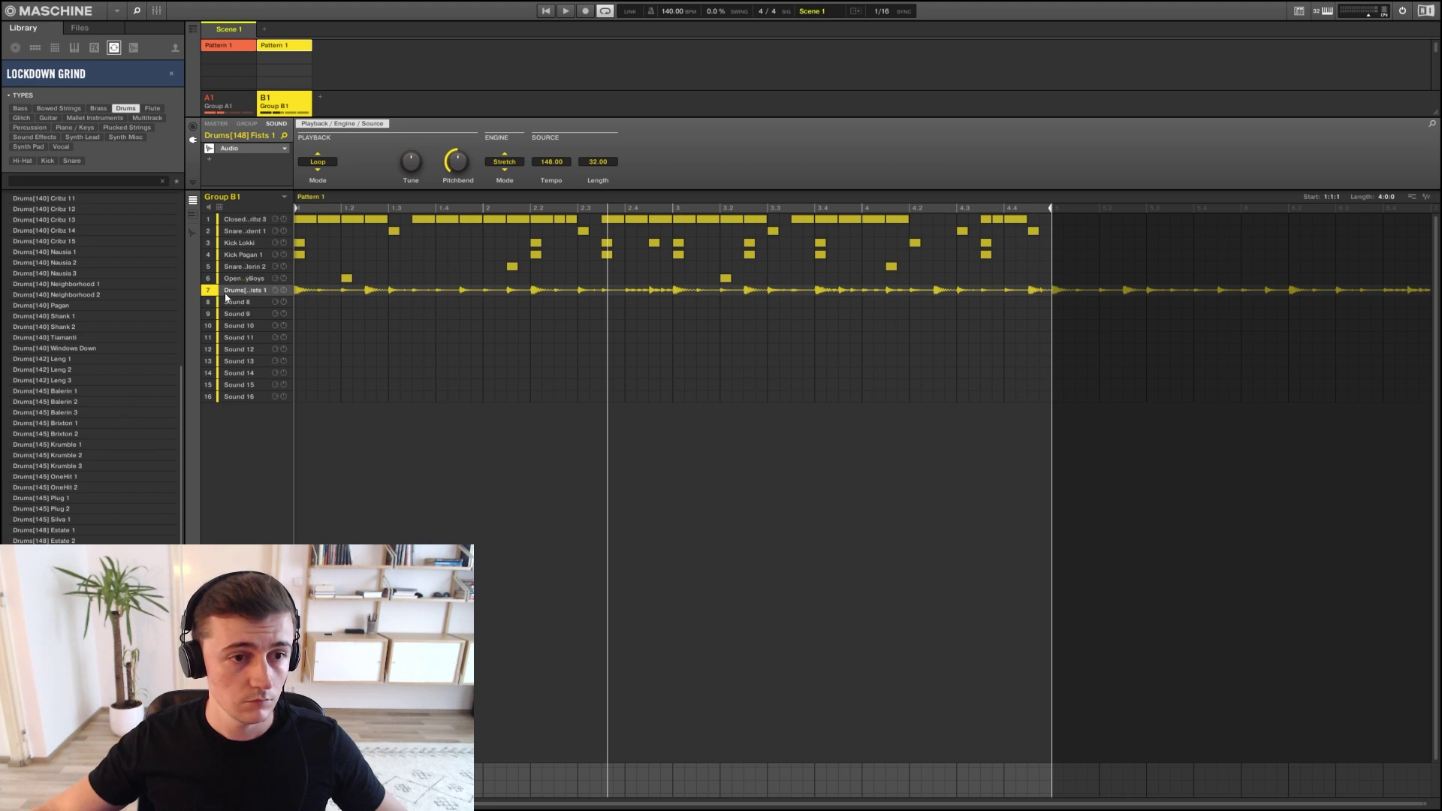
# Solo sound slot 7 and replace its loop with Drums[150] Banned 1, playing it back
pyautogui.keyDown('shift'); pyautogui.click(209, 290); pyautogui.keyUp('shift')
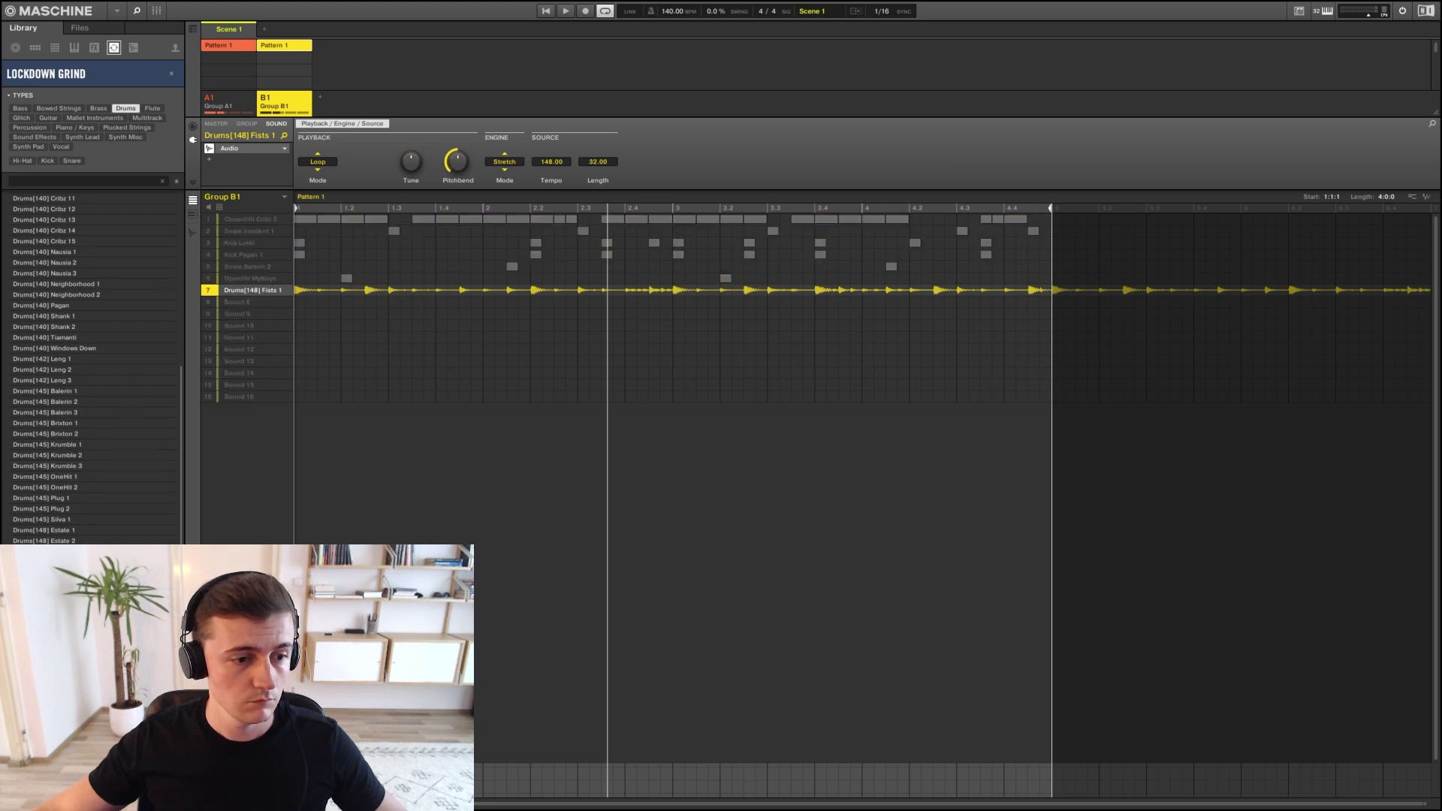
pyautogui.moveTo(240, 310); pyautogui.dragTo(239, 291)
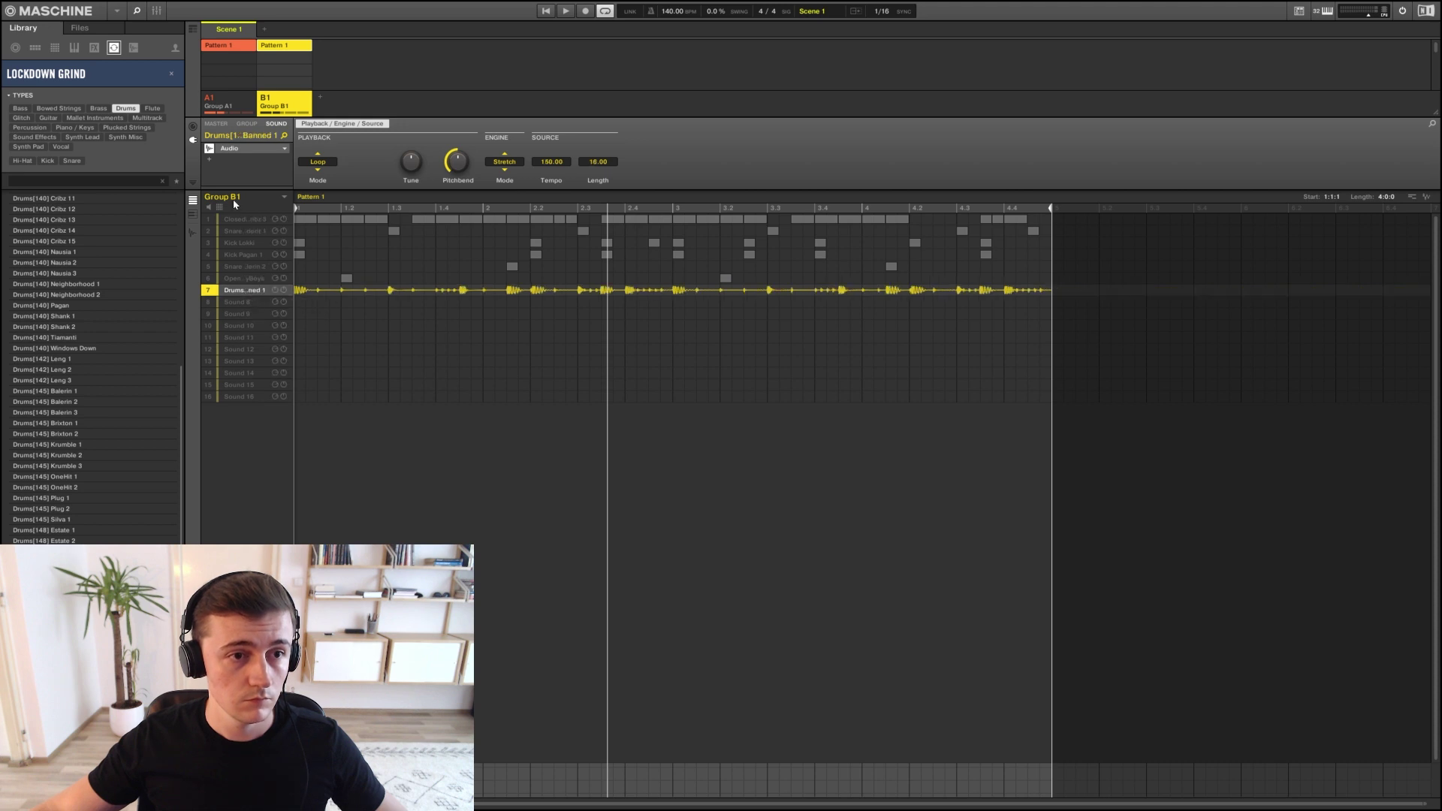
pyautogui.press('space')
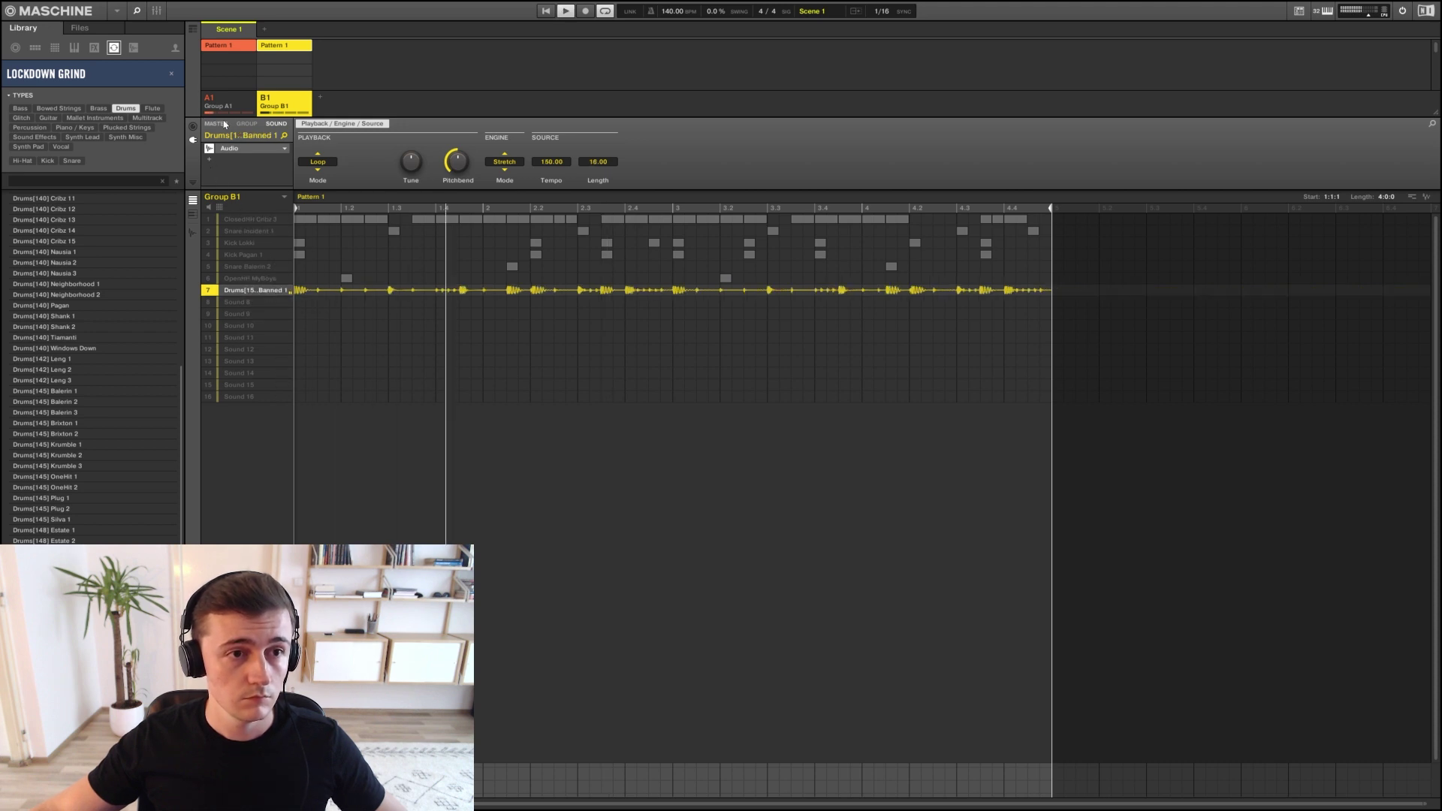
# Mute Group A1 and add the TR5 EQual effect to the drum loop in sound slot 7
pyautogui.click(210, 99)
pyautogui.click(210, 160)
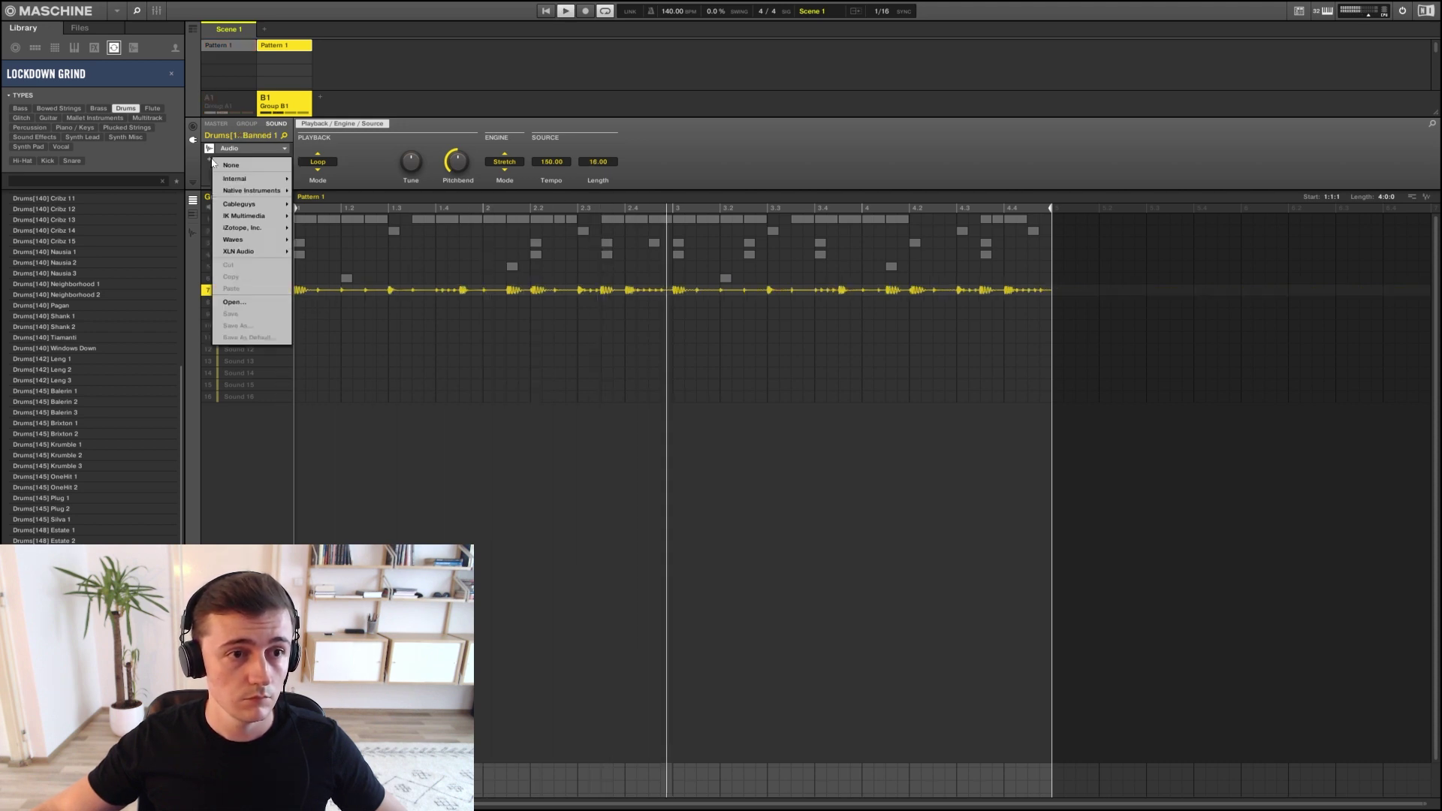
pyautogui.moveTo(248, 216)
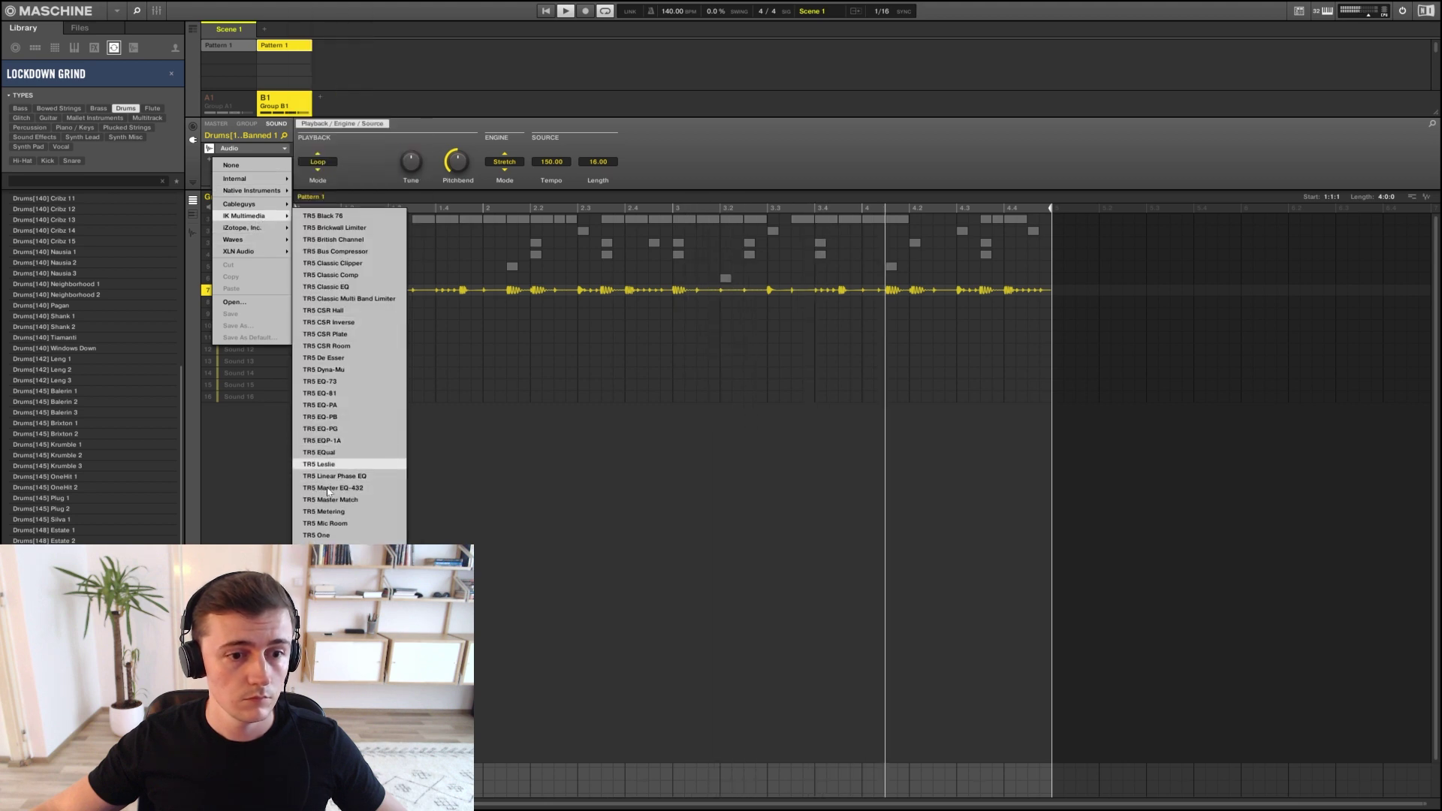
pyautogui.click(328, 453)
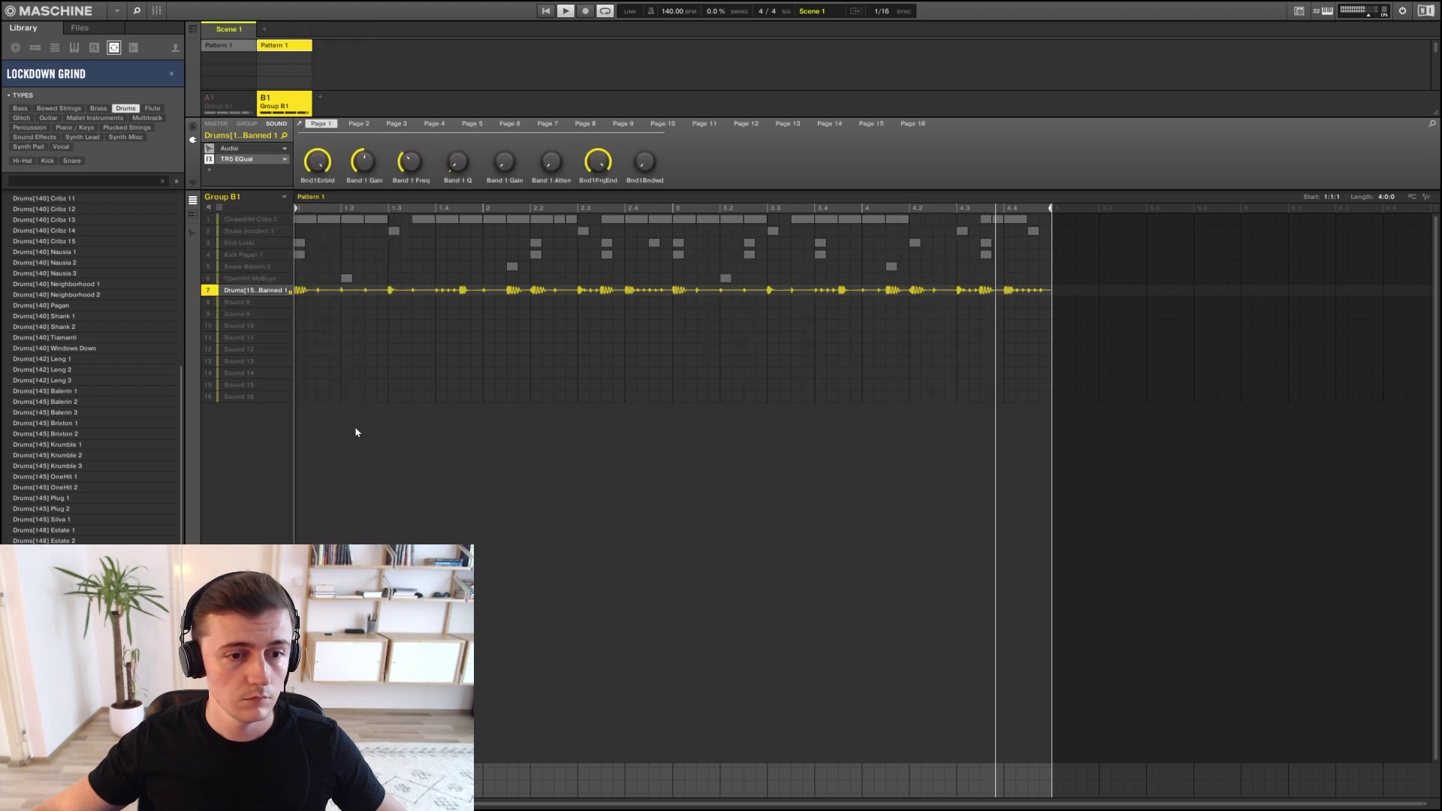
pyautogui.click(299, 124)
pyautogui.moveTo(356, 36); pyautogui.dragTo(851, 188)
# Change the EQ band near 226 Hz to a high-pass filter and set its cutoff to about 160 Hz
pyautogui.click(724, 300)
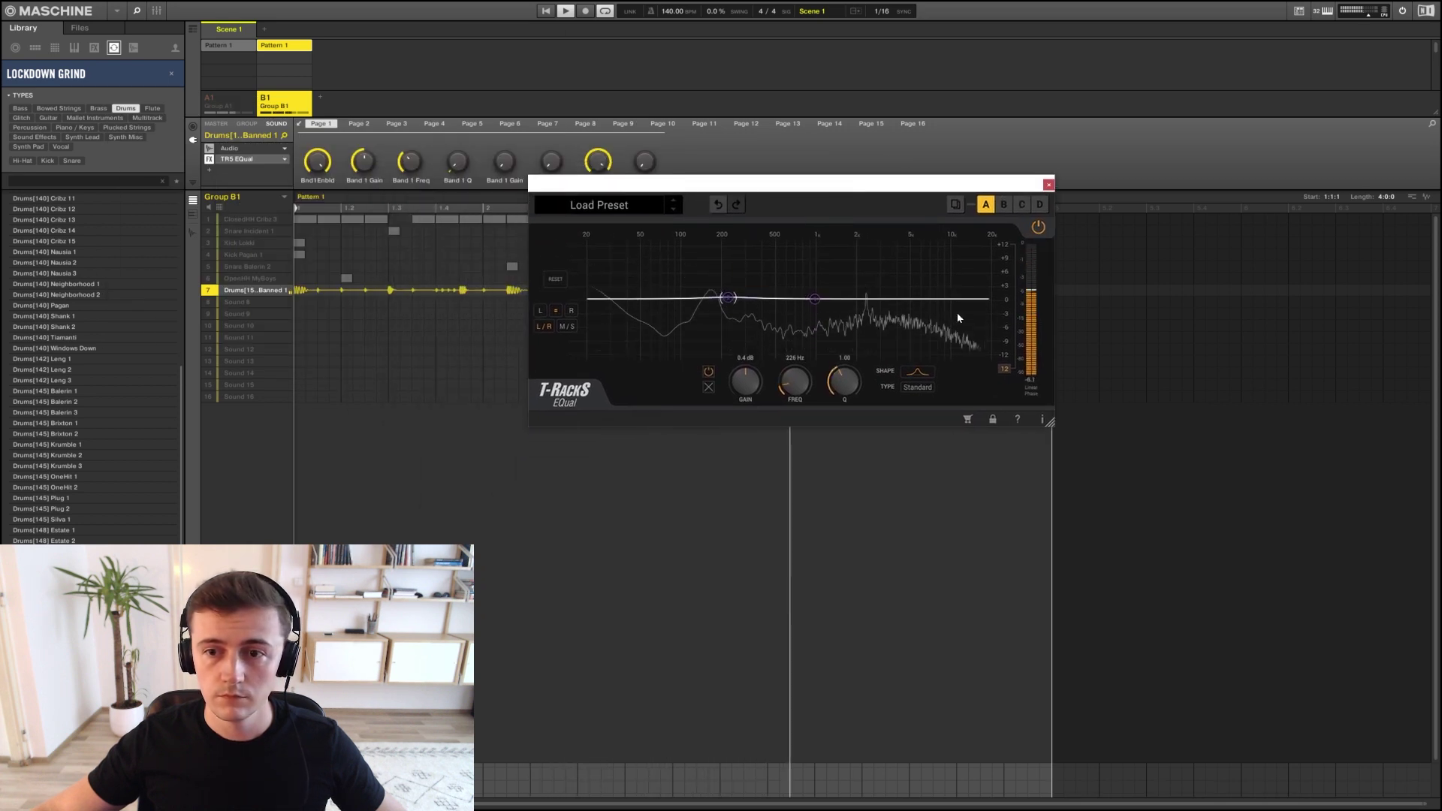
pyautogui.click(917, 371)
pyautogui.click(918, 421)
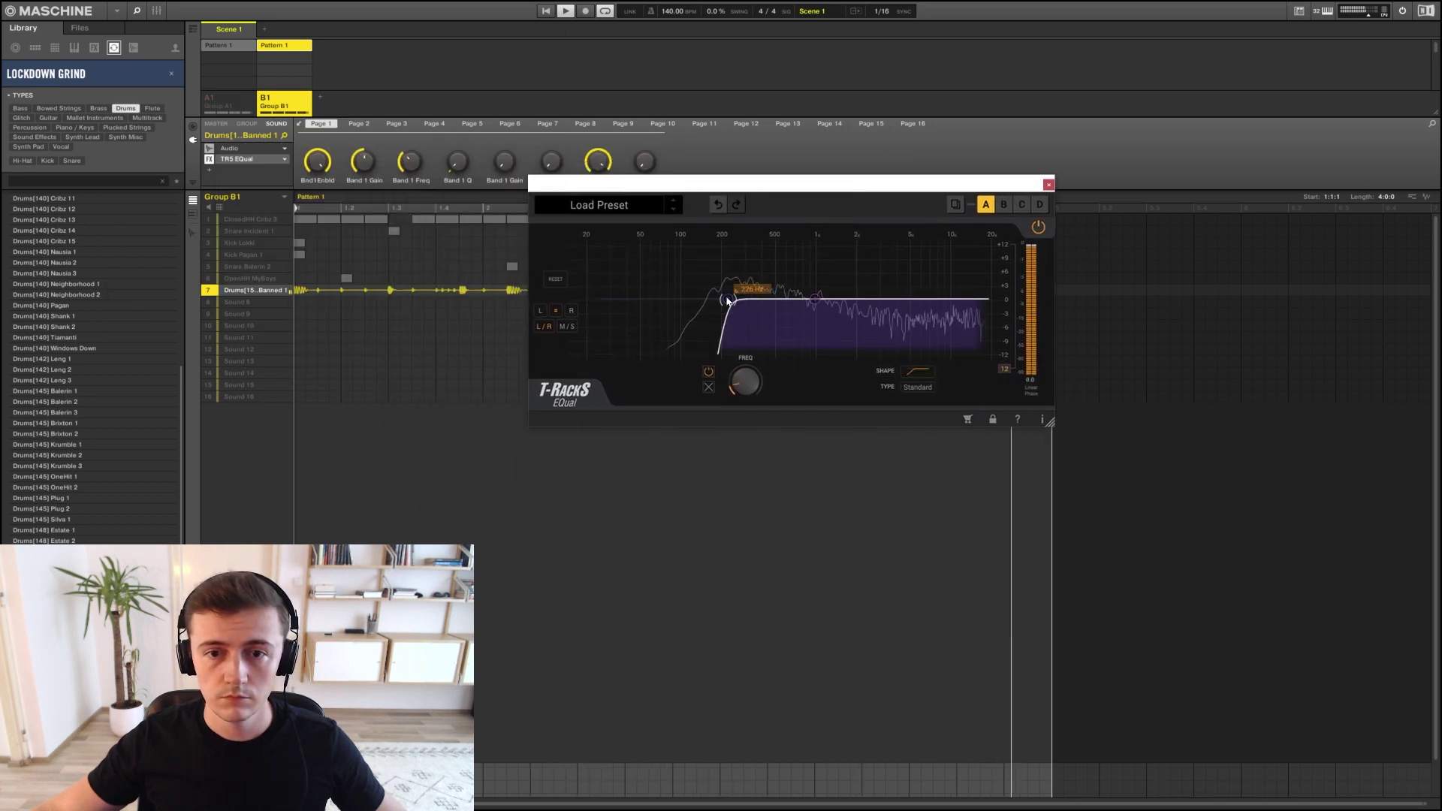
pyautogui.moveTo(726, 300)
pyautogui.mouseDown()
pyautogui.moveTo(687, 301)
pyautogui.moveTo(732, 301)
pyautogui.moveTo(709, 316)
pyautogui.mouseUp()
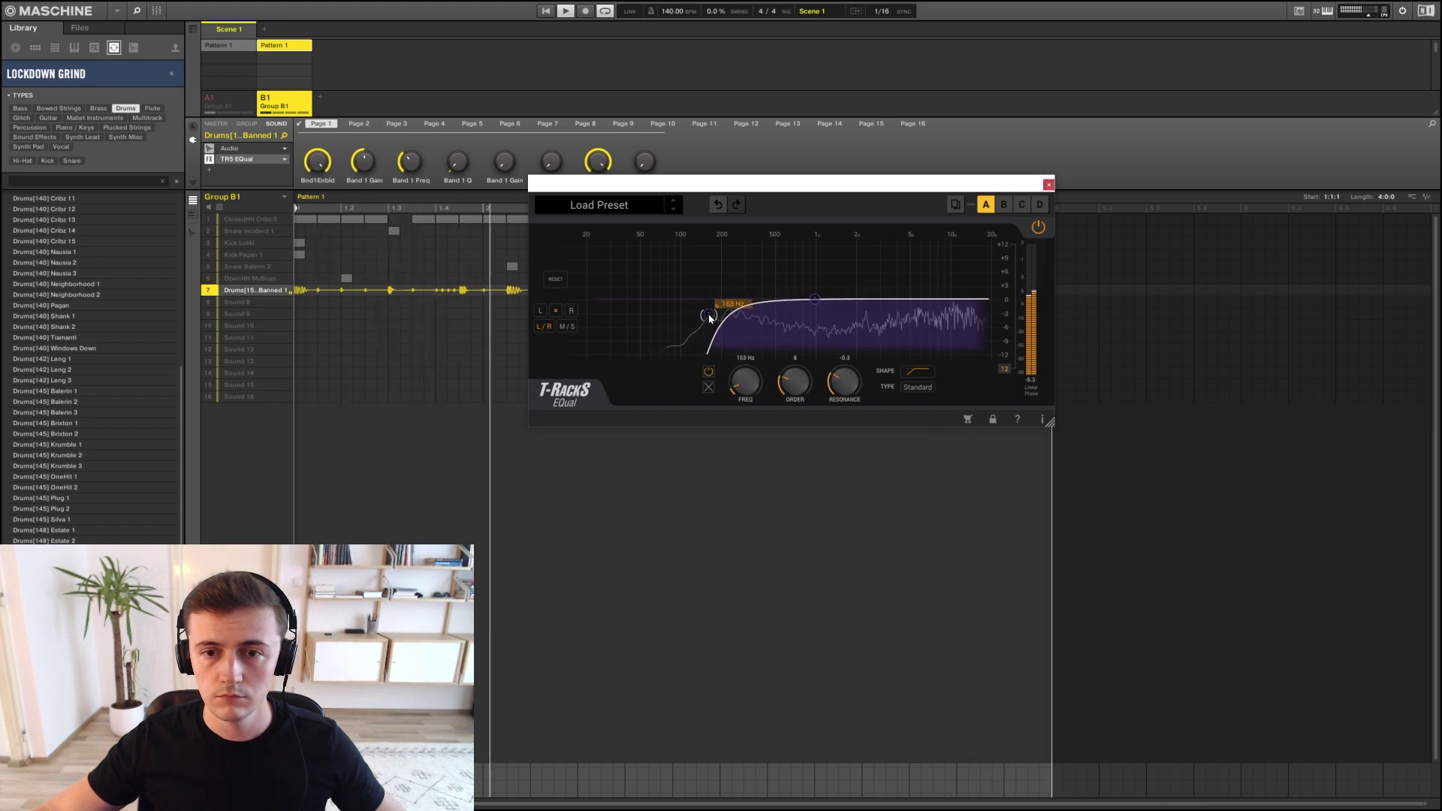
pyautogui.click(1049, 184)
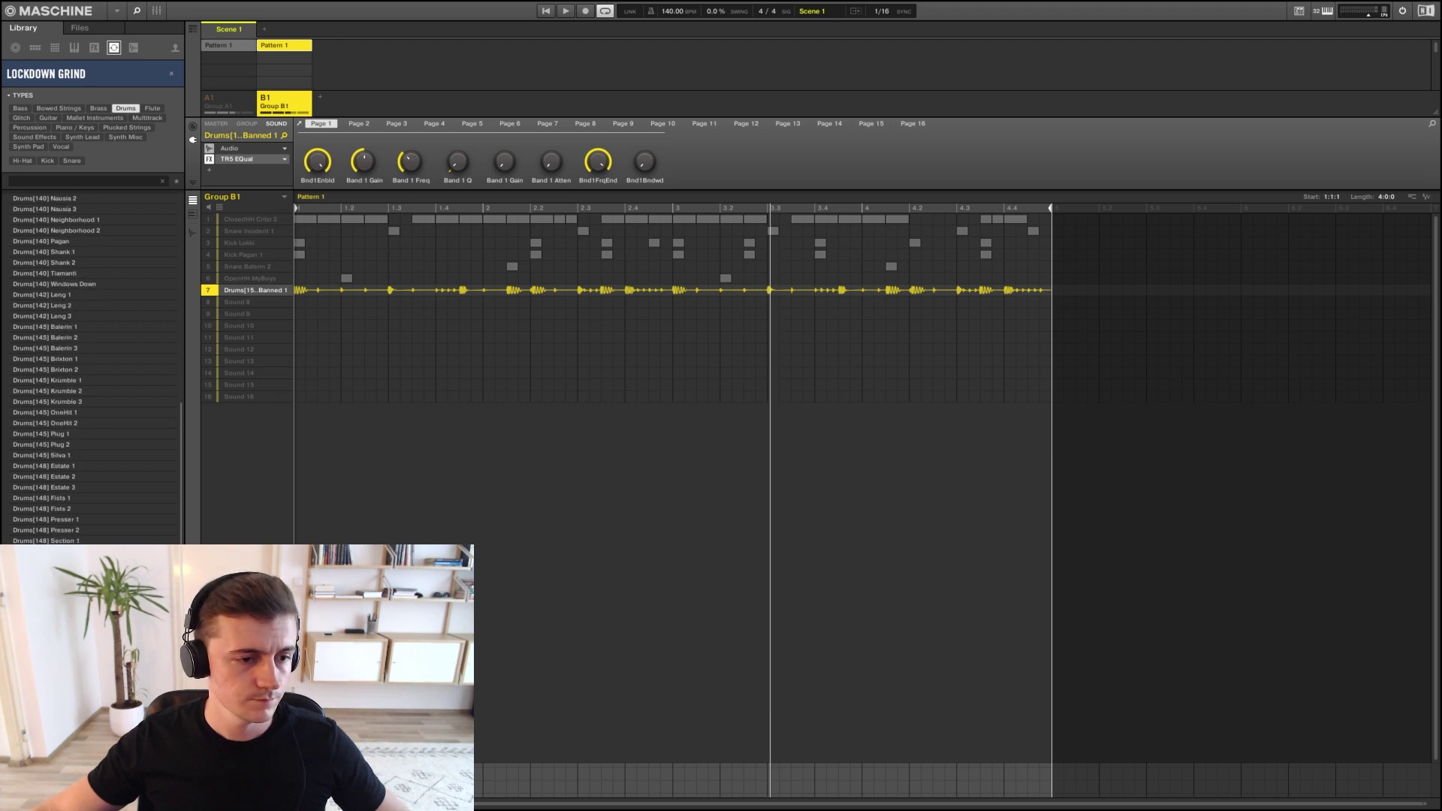
# Replace the loop in sound slot 7 with the Lockdown Grind HiHat Chinatown loop and play it
pyautogui.scroll(-2, 93, 368)
pyautogui.click(67, 541)
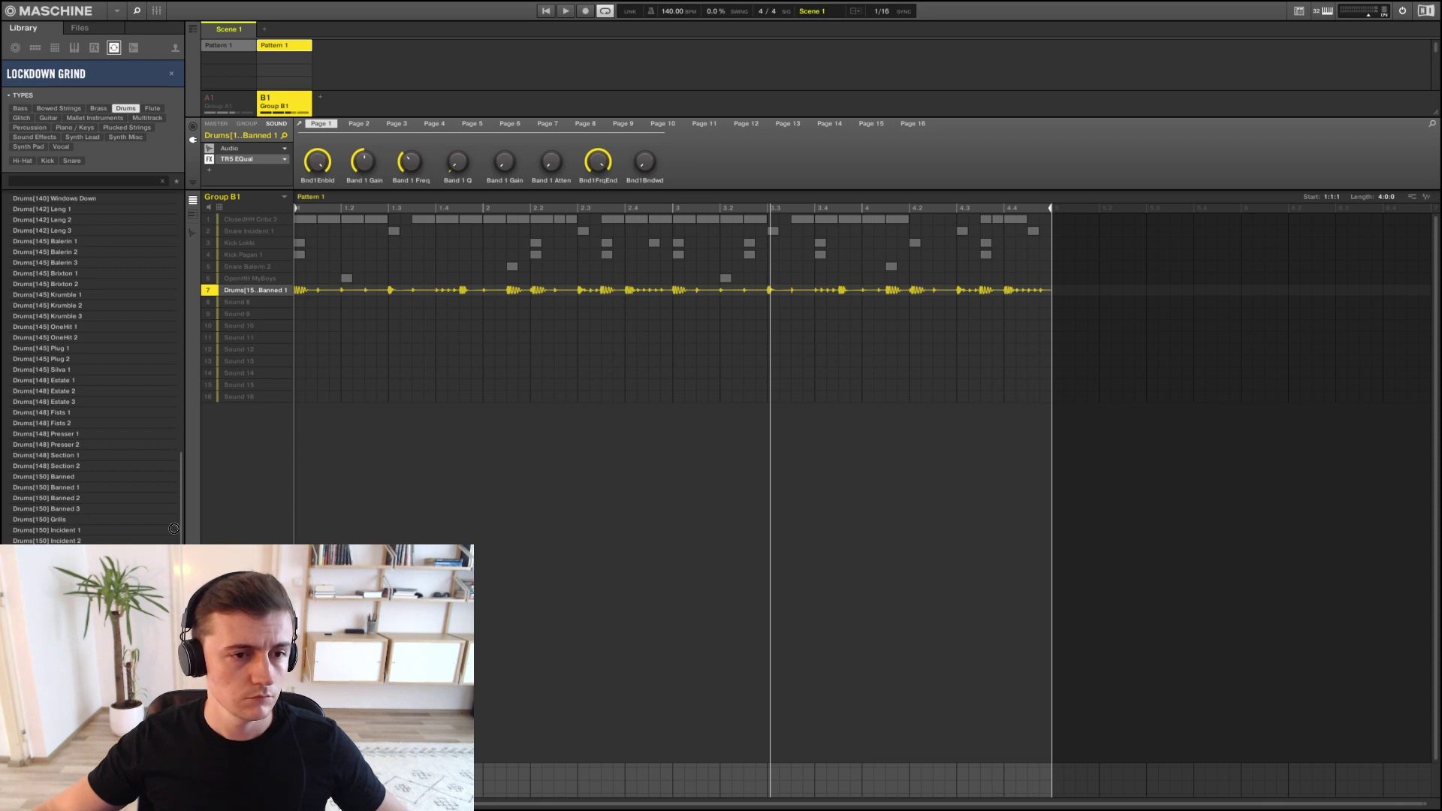
pyautogui.moveTo(256, 305); pyautogui.dragTo(255, 290)
pyautogui.press('space')
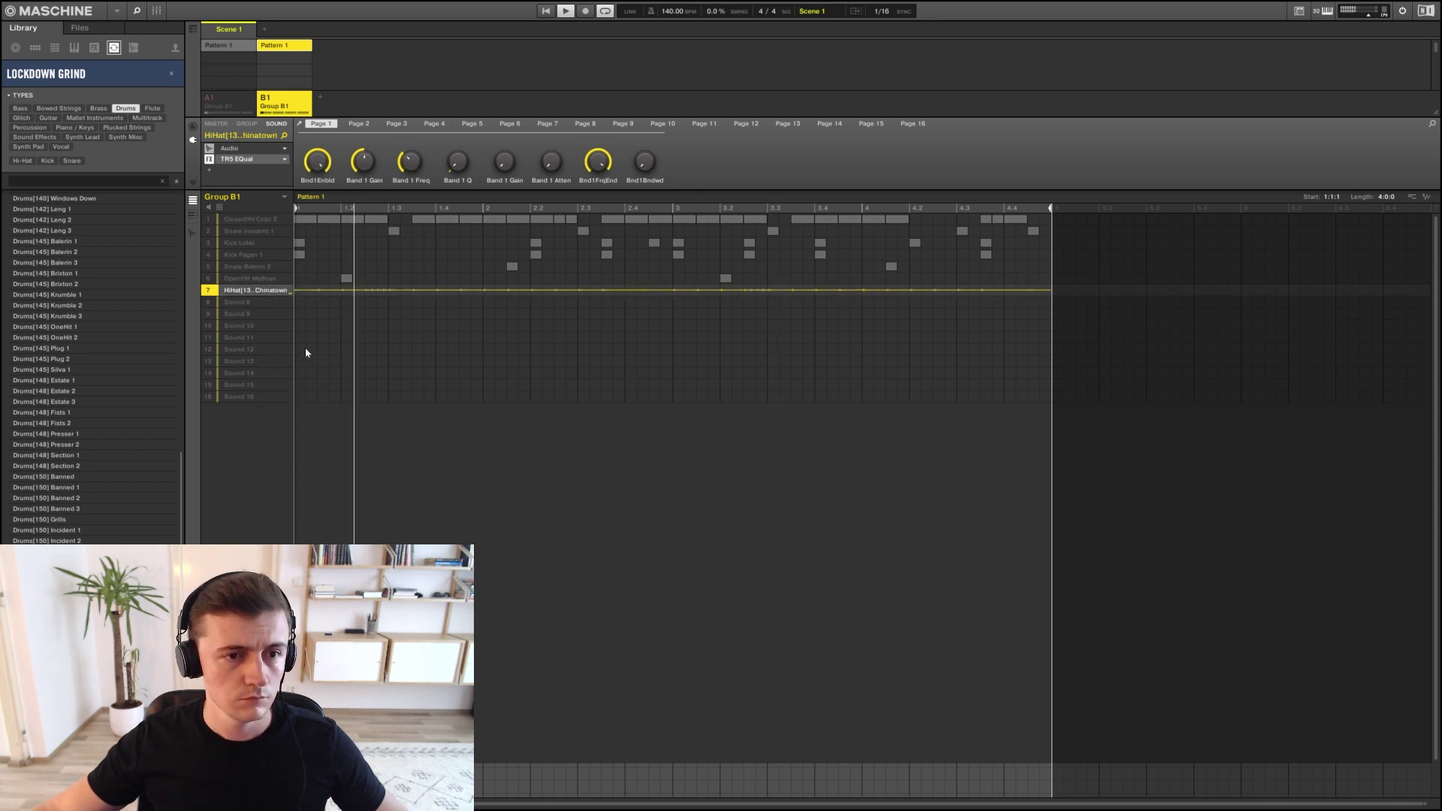
# Lower the high-pass cutoff on the hi-hat loop's TR5 EQual to about 155 Hz
pyautogui.click(299, 124)
pyautogui.moveTo(708, 315); pyautogui.dragTo(706, 308)
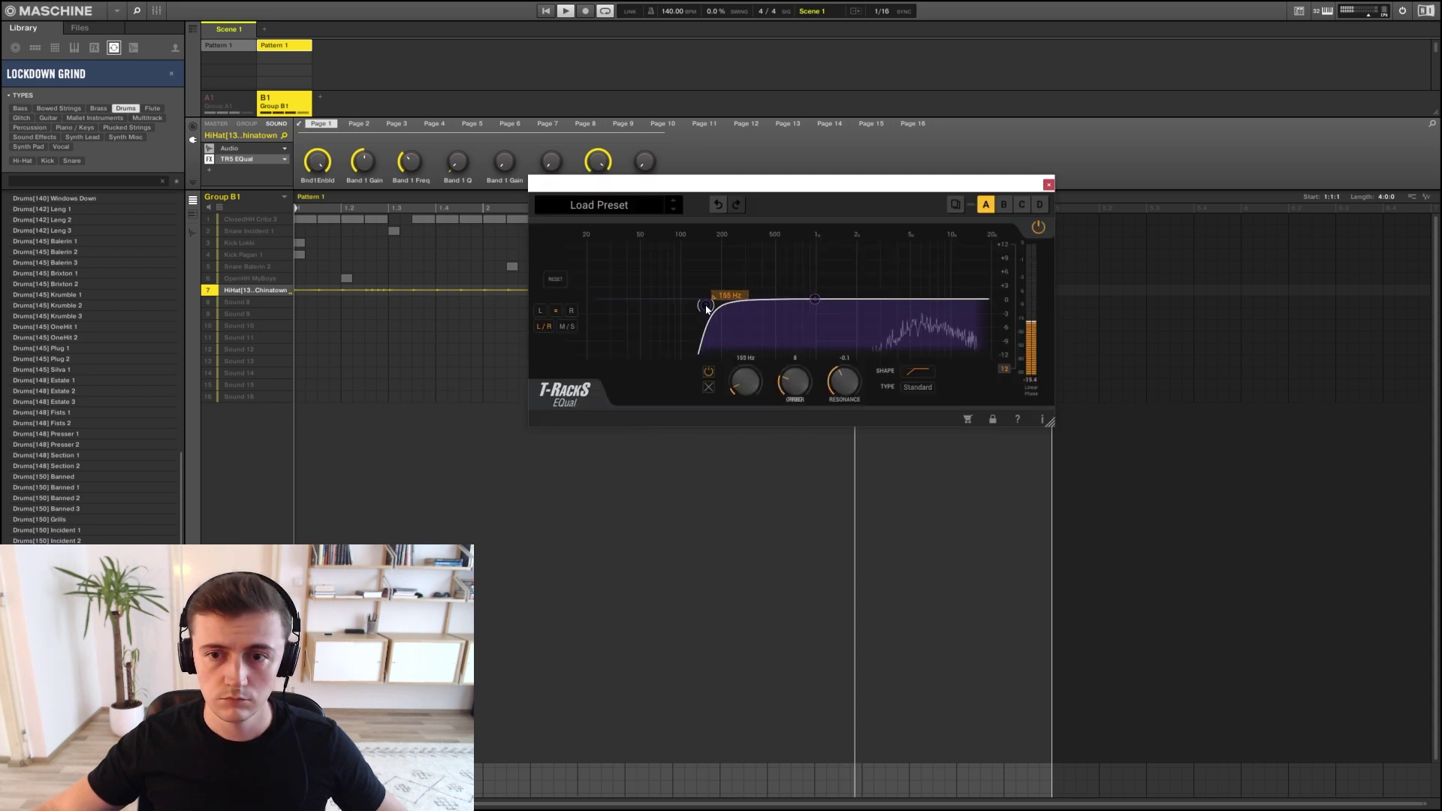
pyautogui.click(1049, 184)
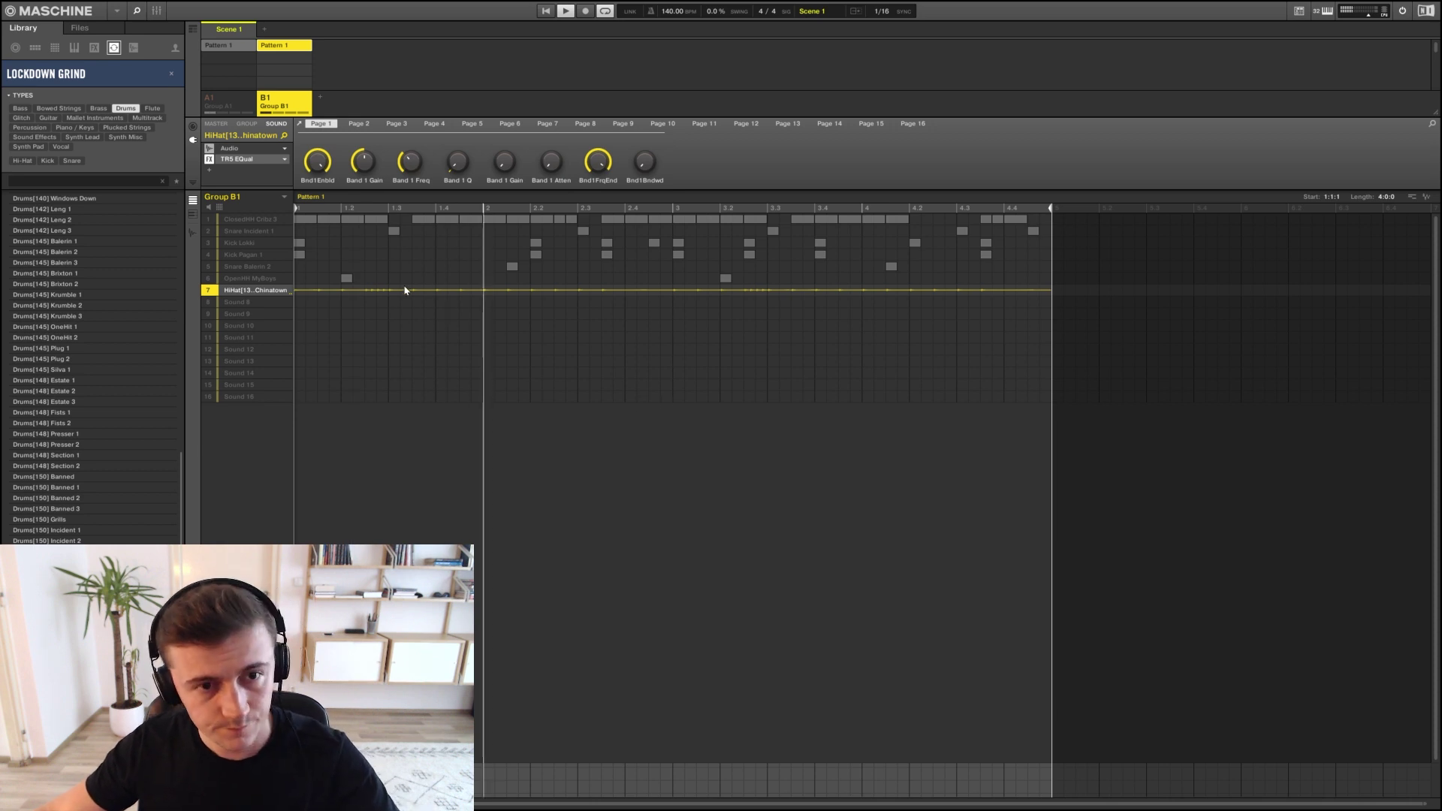
# Unmute ClosedHH Cribz 3 and Snare Incident 1 to play alongside the hi-hat loop
pyautogui.click(210, 220)
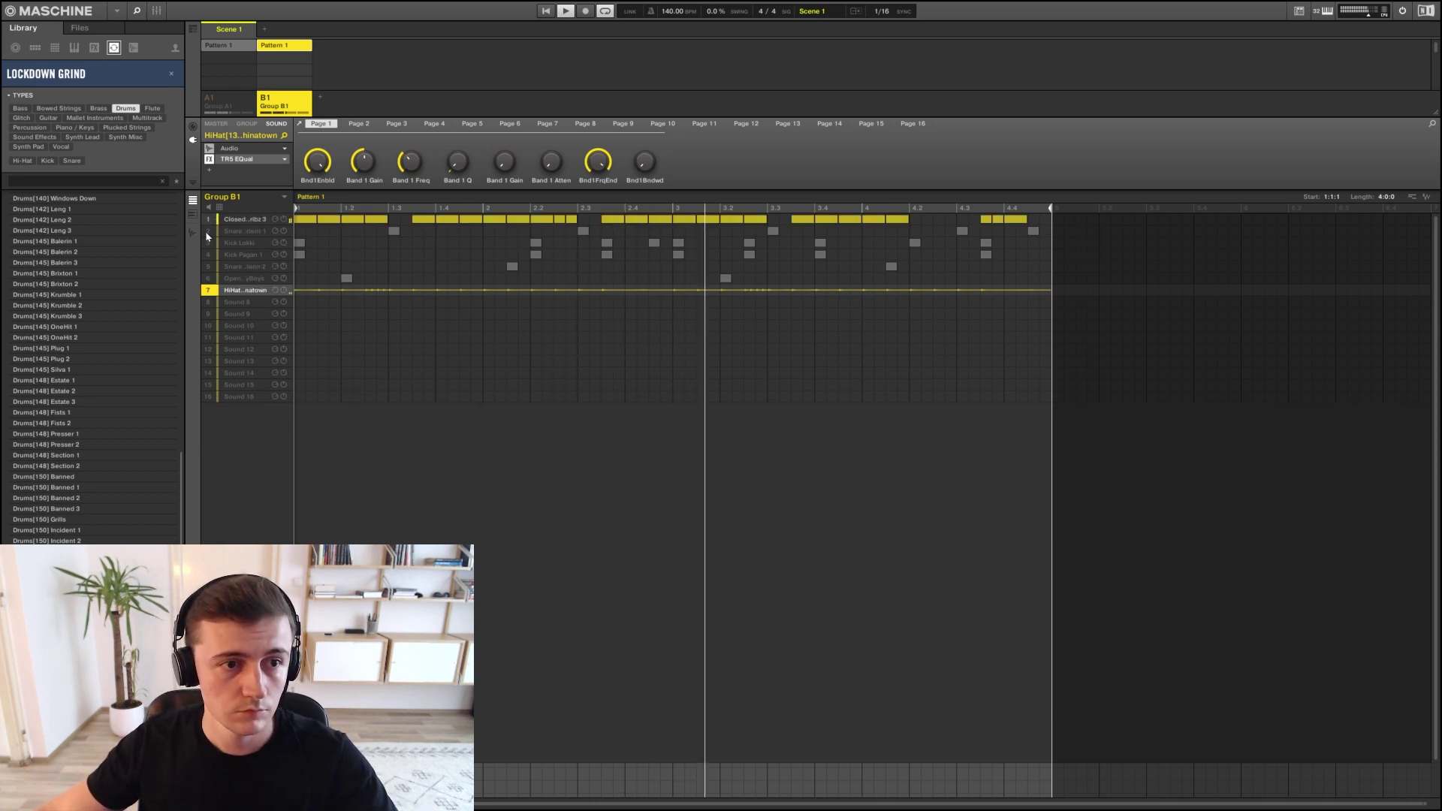
pyautogui.click(209, 232)
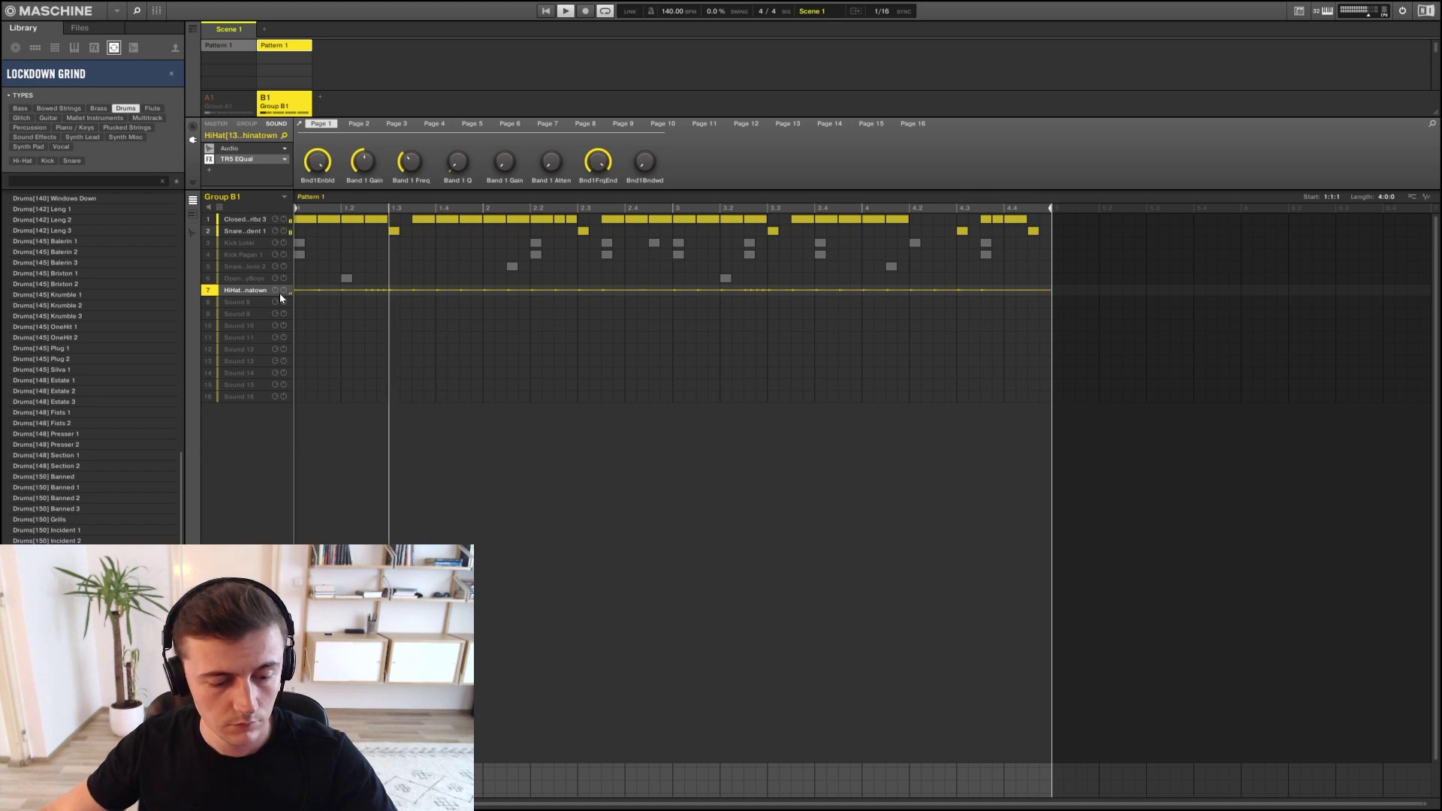
# Unmute Kick Lotski, Kick Pagan 1, Snare Balerin 2 and OpenHH MyBoys to hear the full drum pattern
pyautogui.click(209, 243)
pyautogui.click(208, 256)
pyautogui.click(208, 268)
pyautogui.click(209, 278)
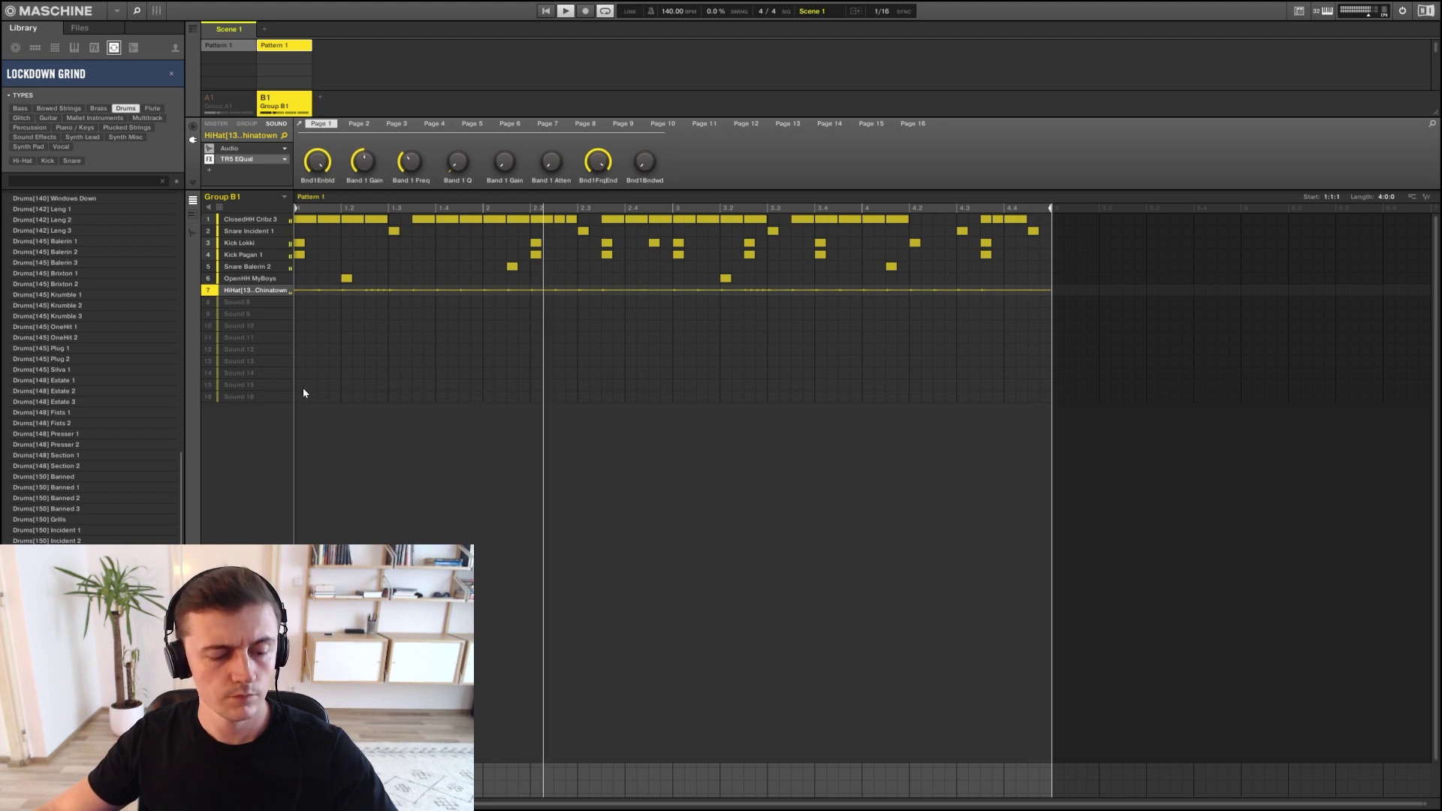
# Add the internal Saturator effect to Group B1 and play the drums together with the Group A1 melody
pyautogui.press('space')
pyautogui.click(246, 123)
pyautogui.click(211, 149)
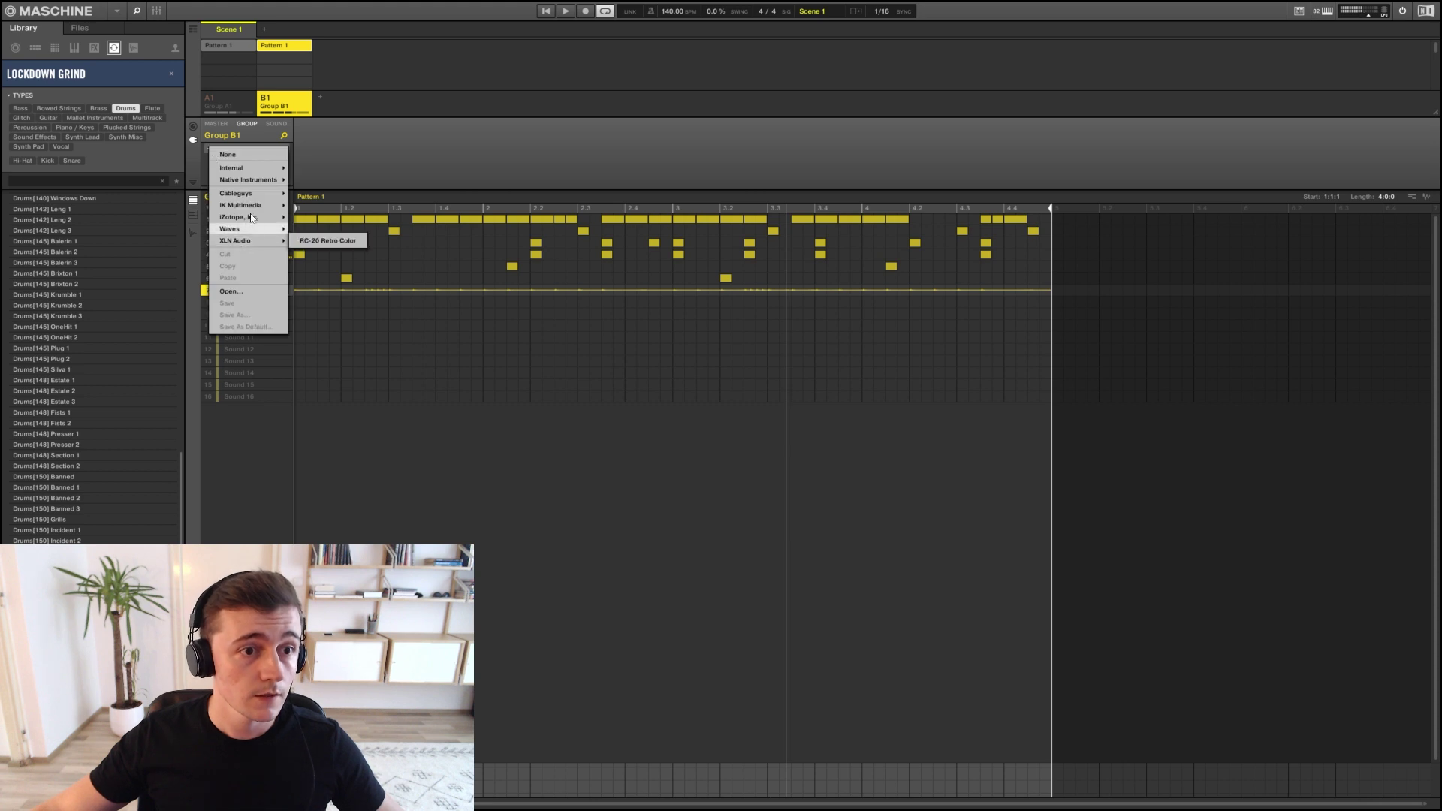
pyautogui.moveTo(268, 171)
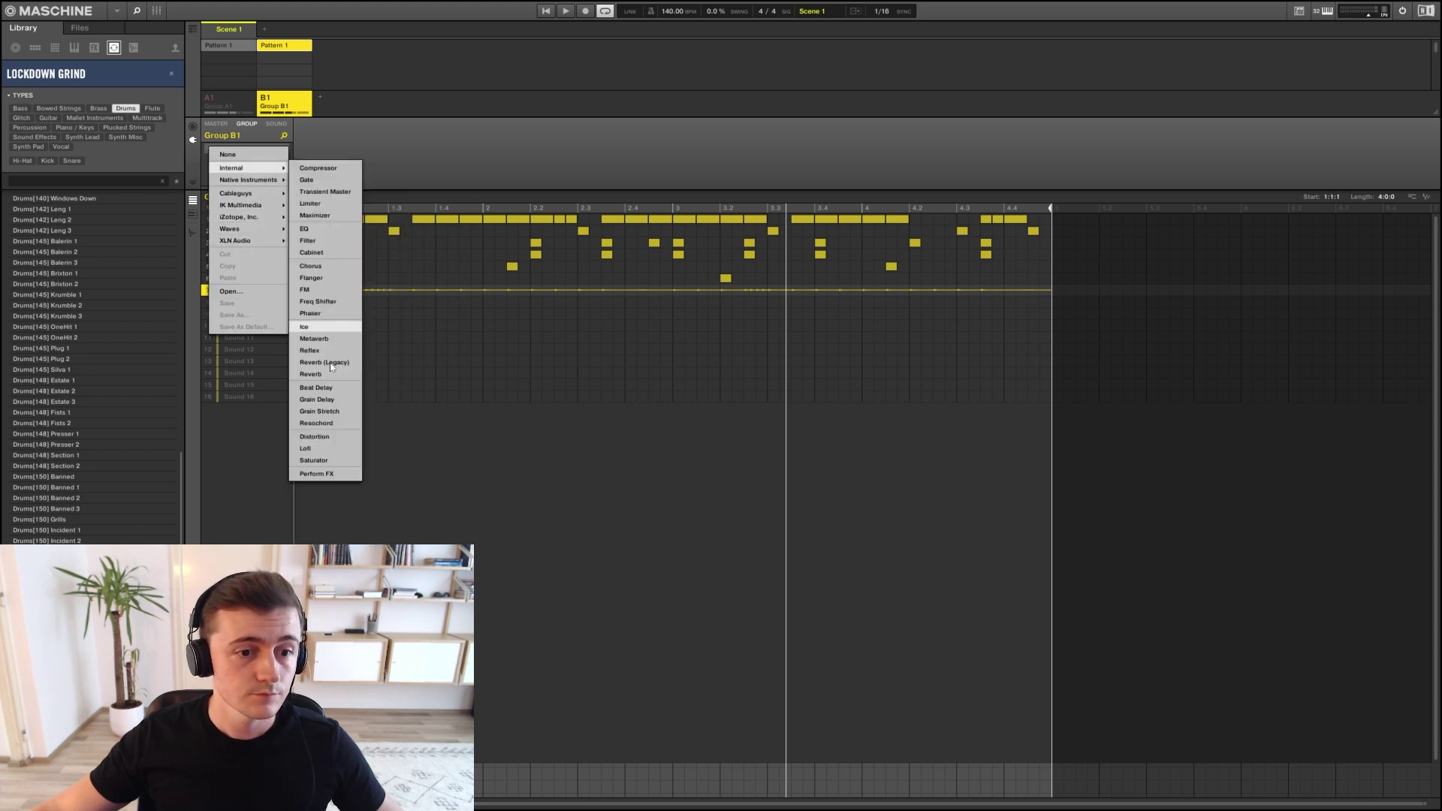
pyautogui.click(323, 460)
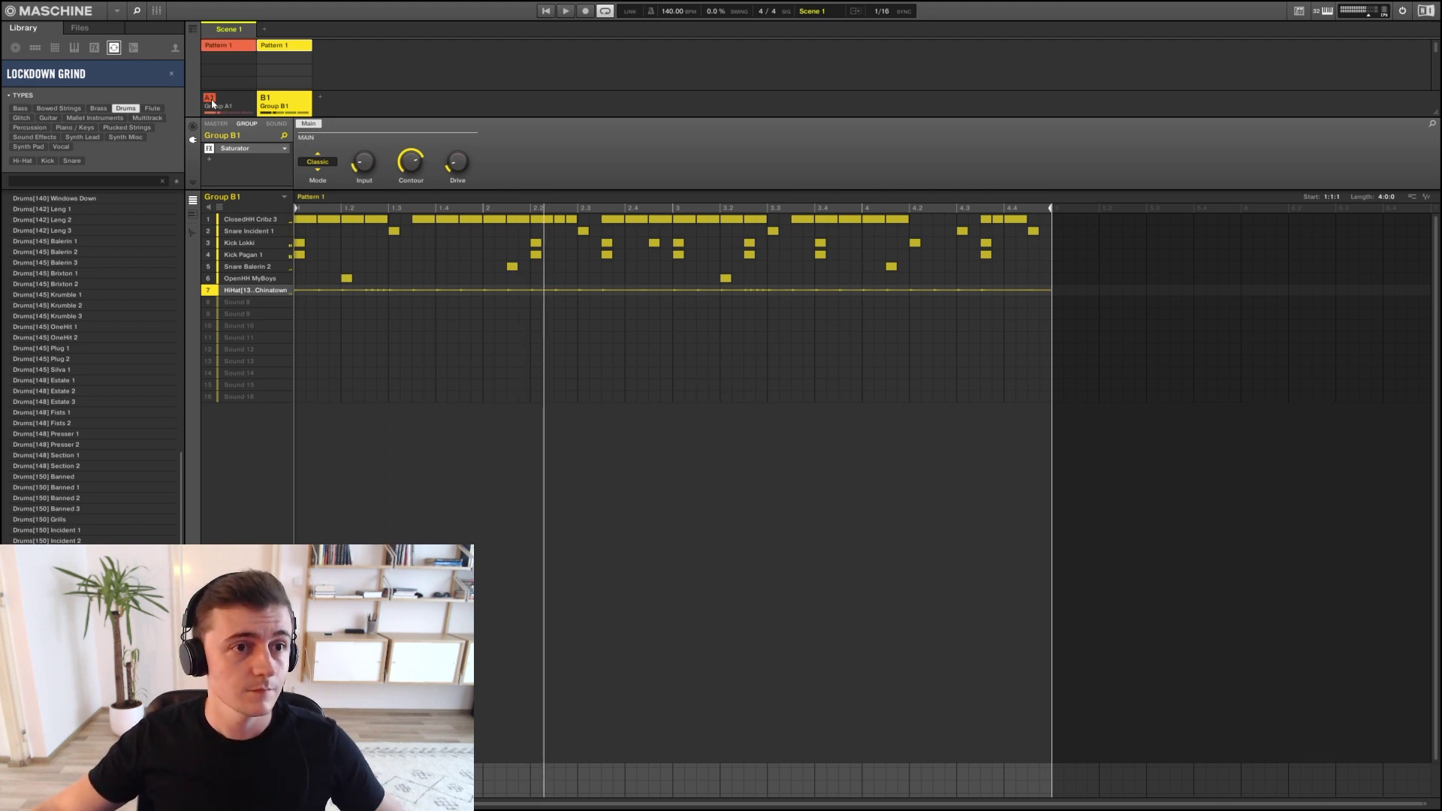
pyautogui.press('space')
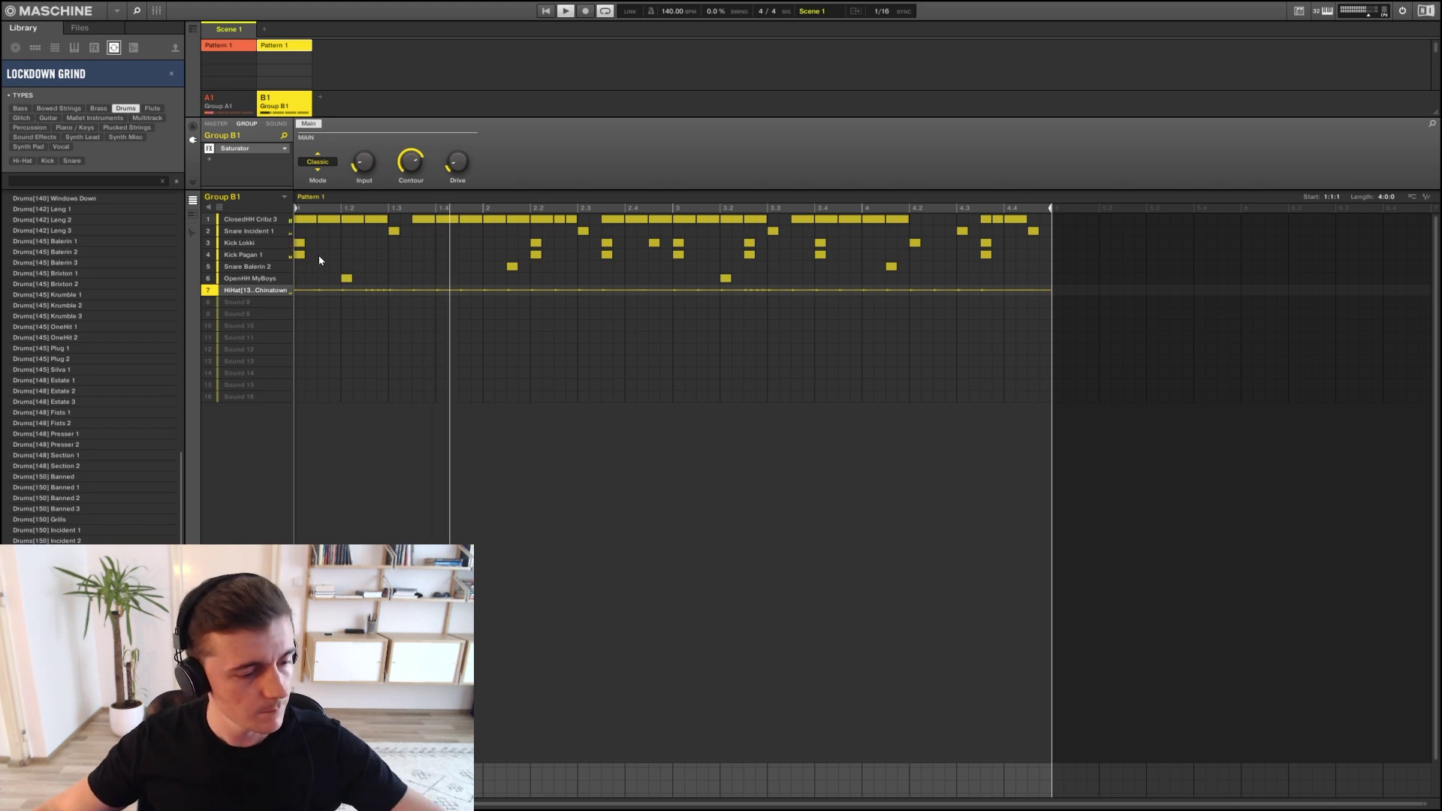
# Try the HalfTime effect with a reduced mix on the Tokyo melody loop in Group A1, and remove the effect
pyautogui.press('Left')
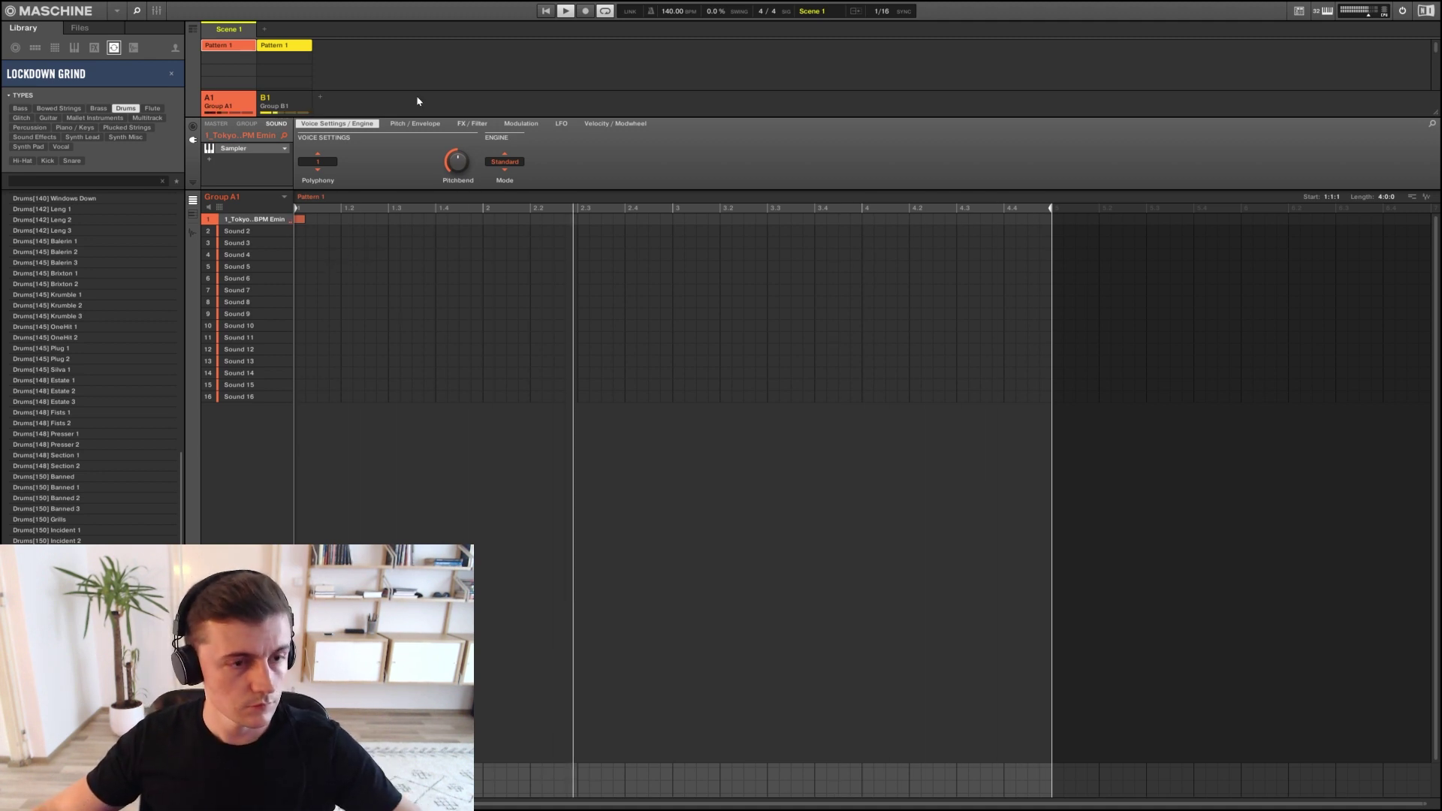
pyautogui.click(233, 148)
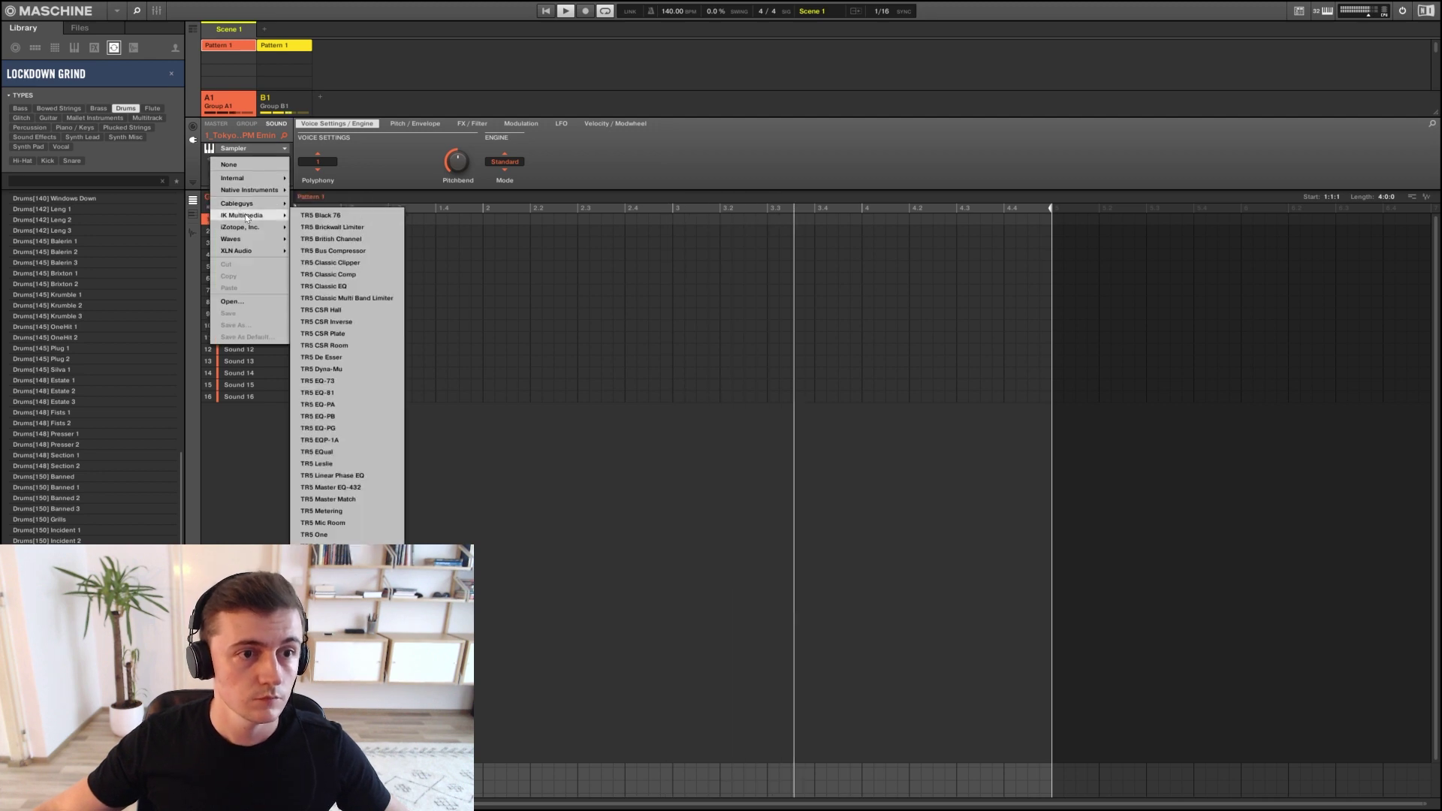
pyautogui.moveTo(250, 201)
pyautogui.click(319, 205)
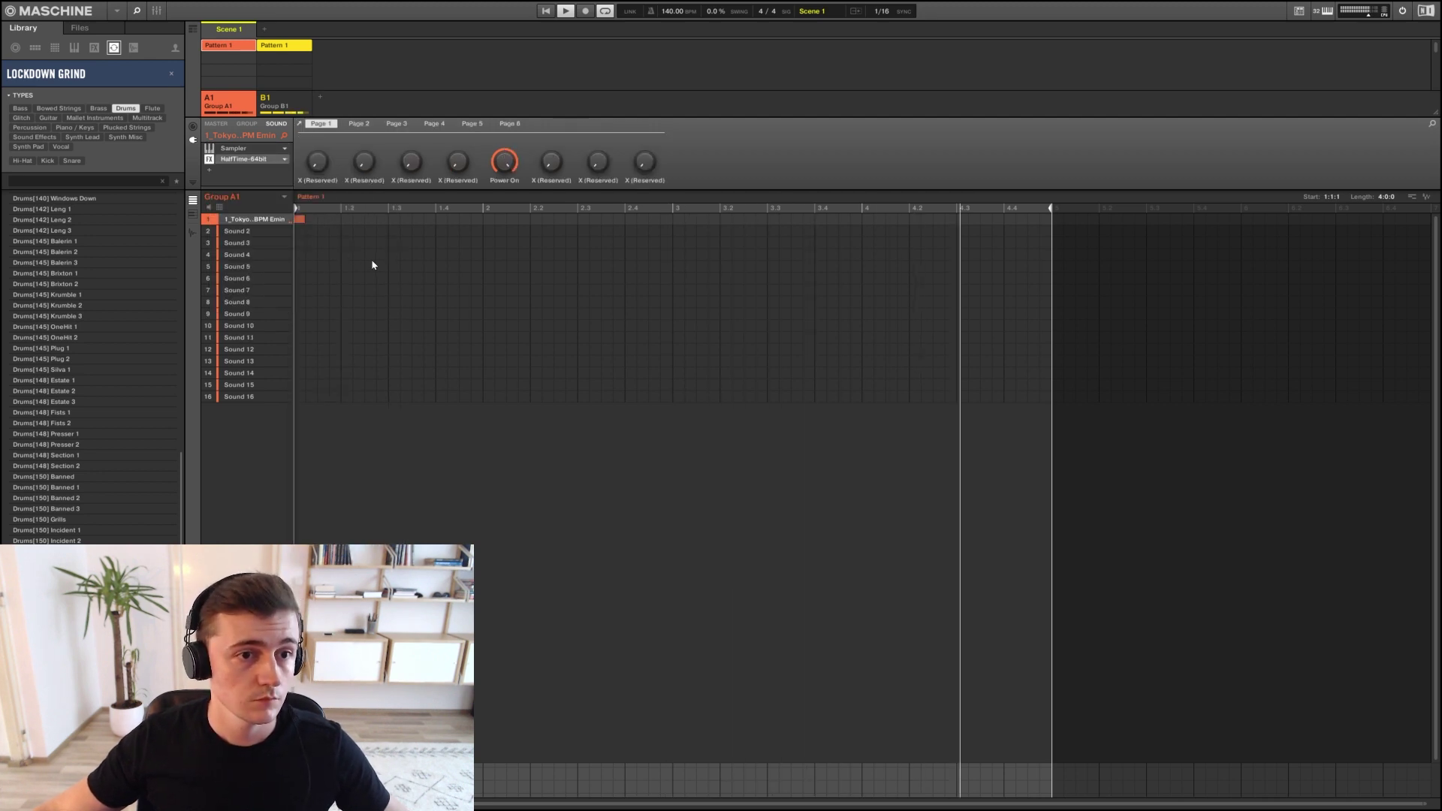
pyautogui.click(300, 125)
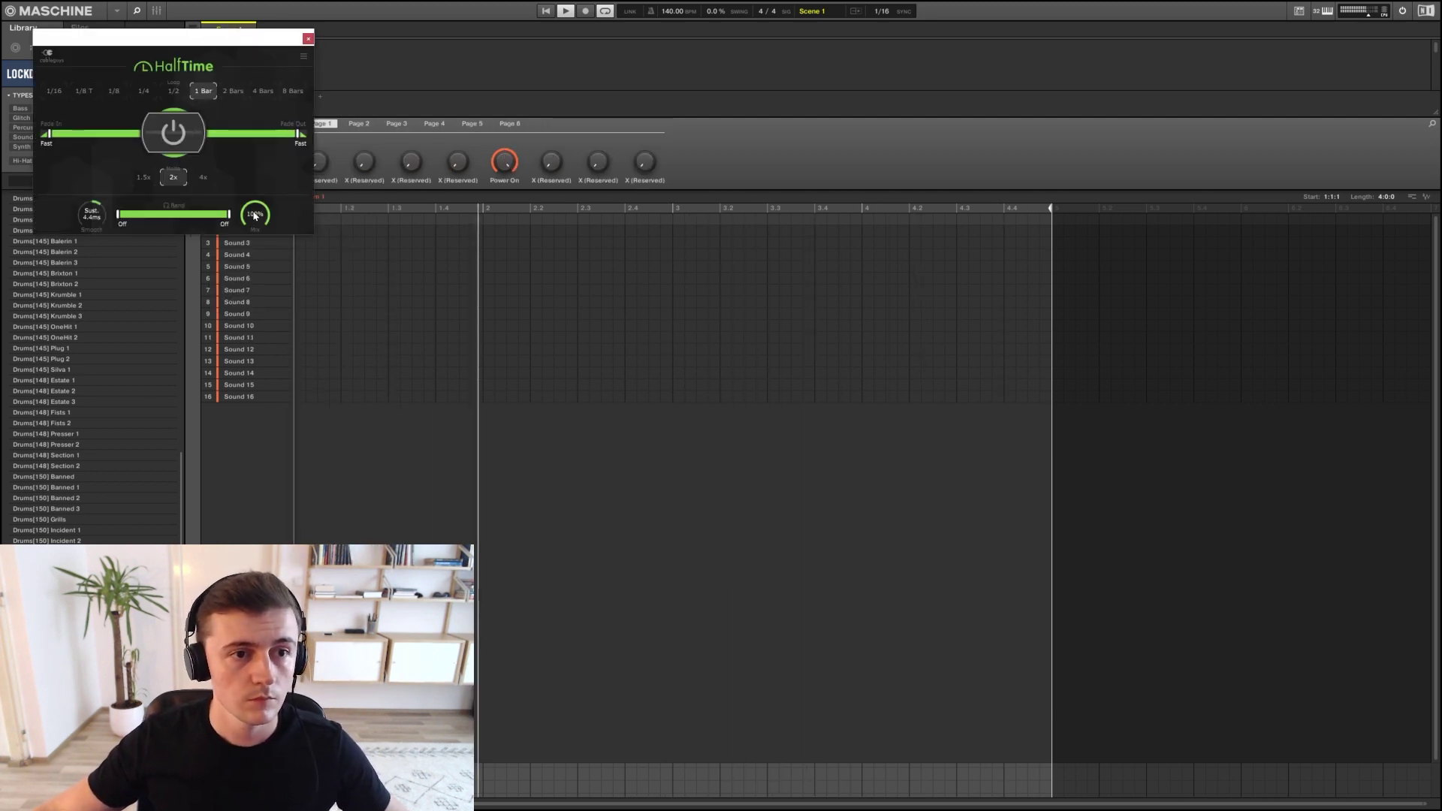
pyautogui.moveTo(254, 215); pyautogui.dragTo(254, 315)
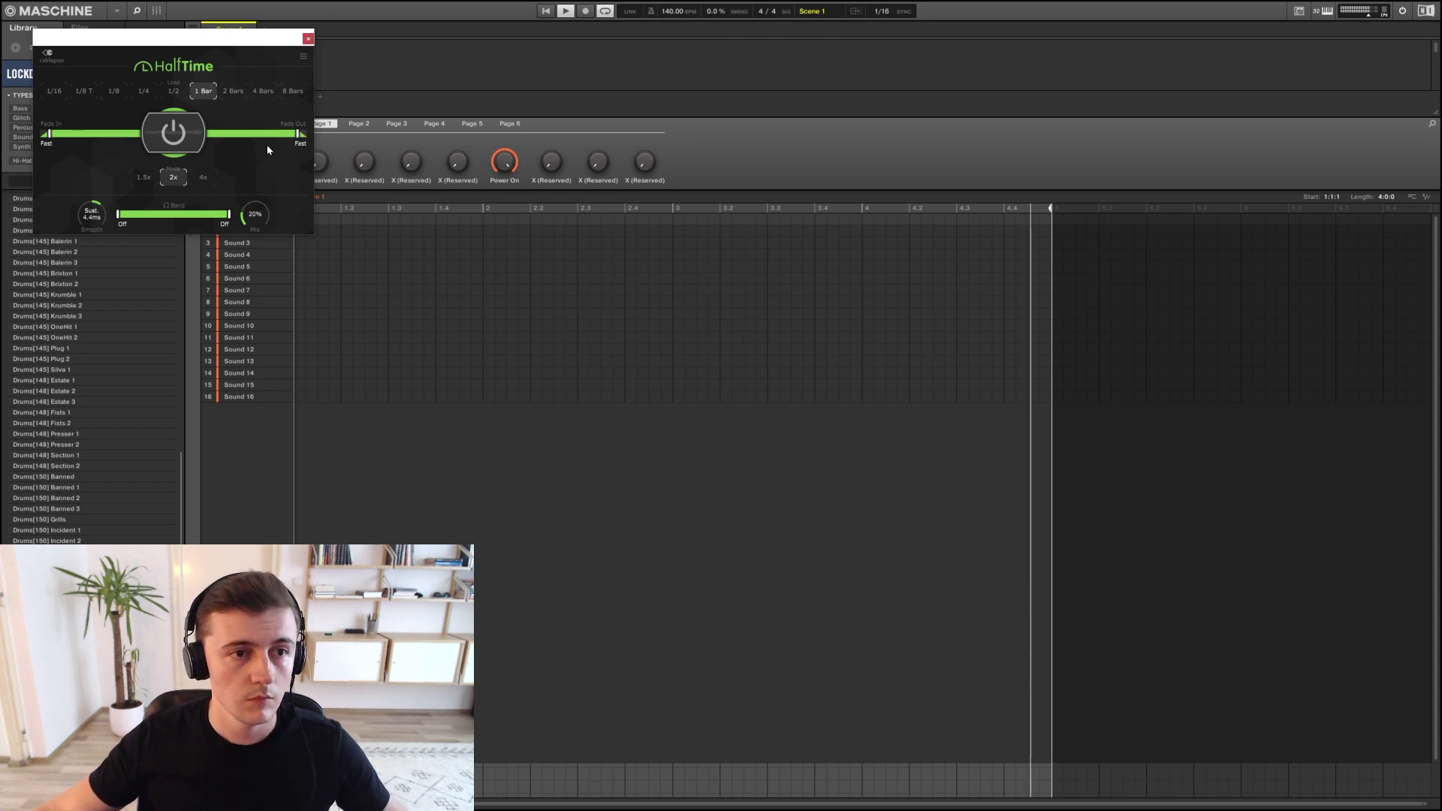
pyautogui.click(307, 40)
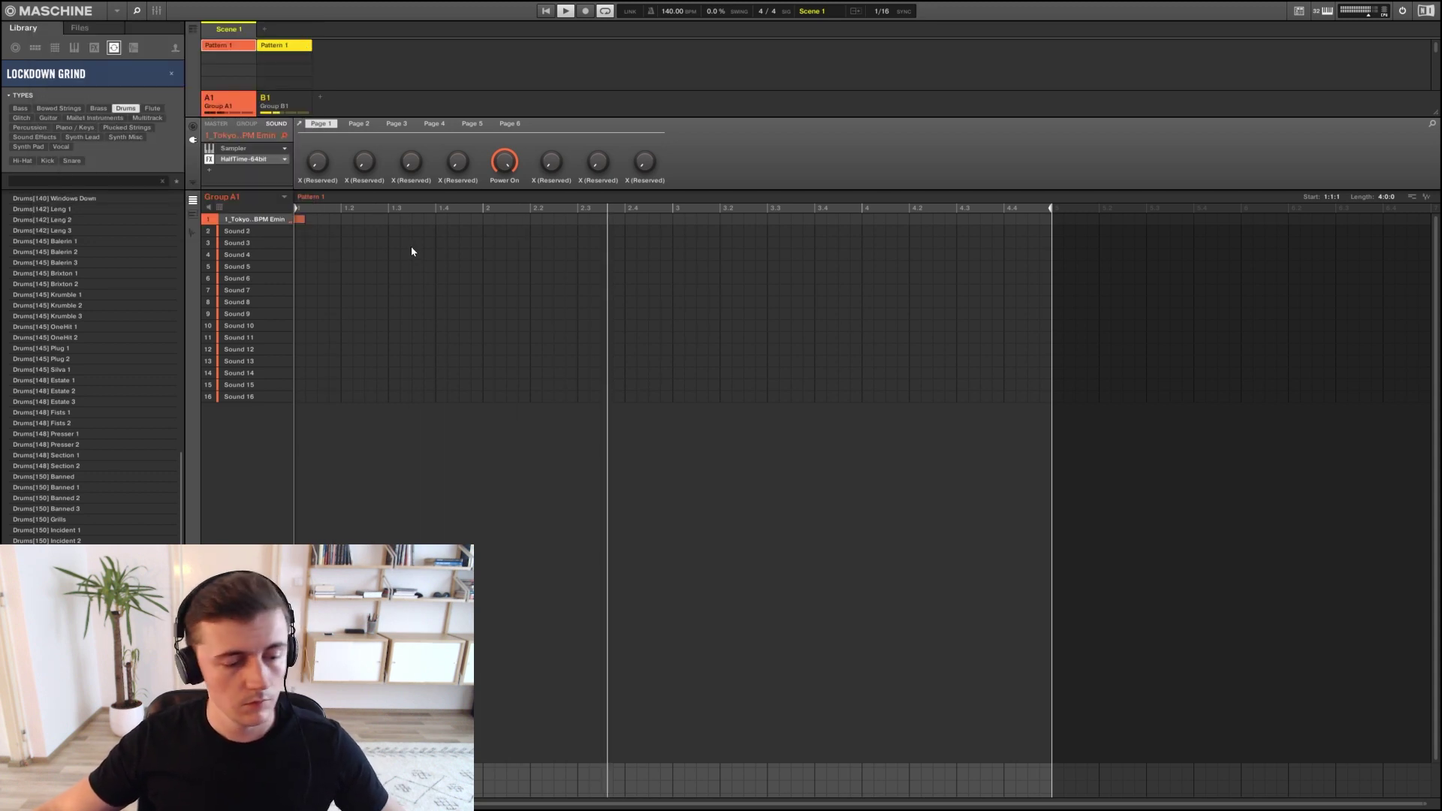
pyautogui.click(285, 159)
pyautogui.click(320, 257)
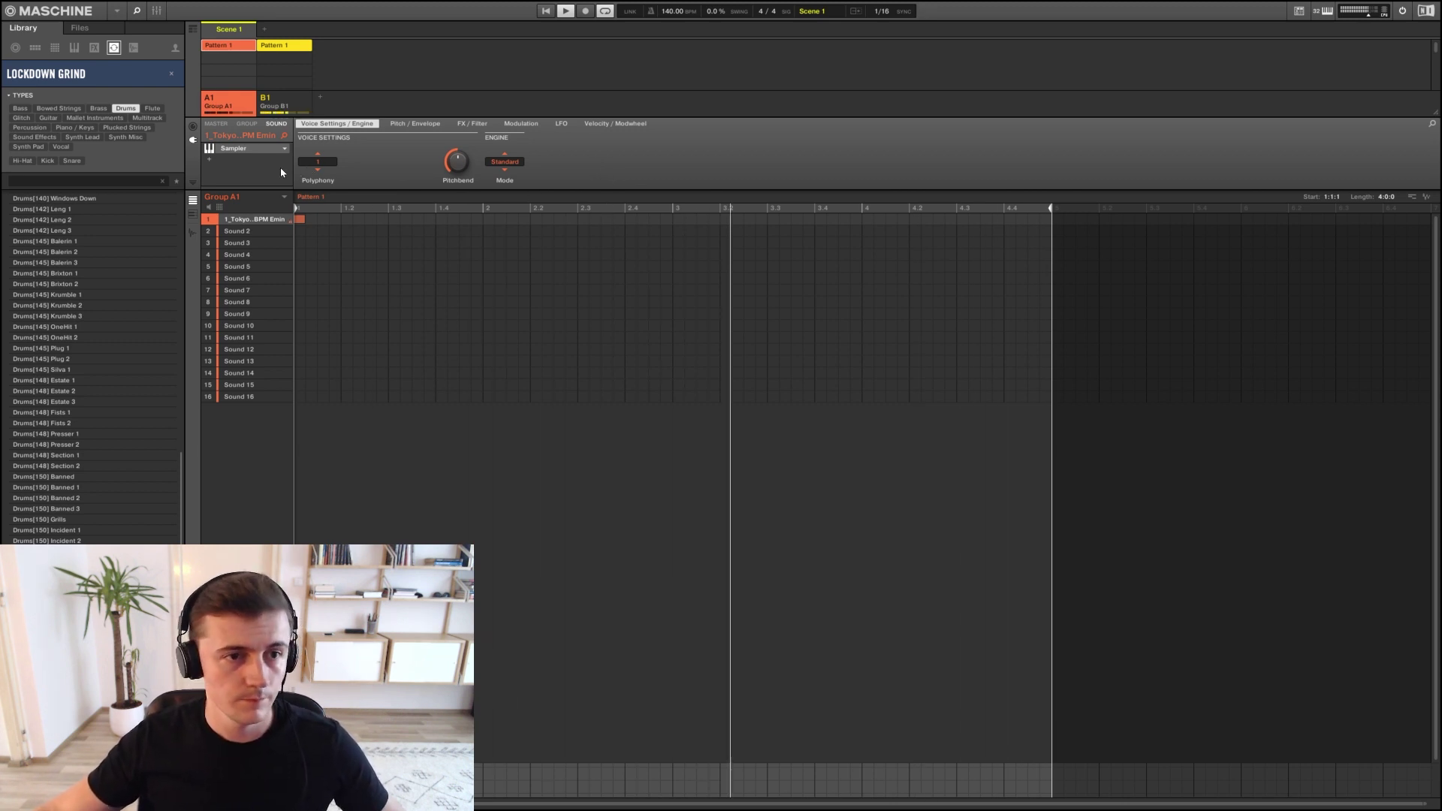
# Create Group C1 with Xpand!2 in its first sound slot and load the Koto Formant preset
pyautogui.click(289, 103)
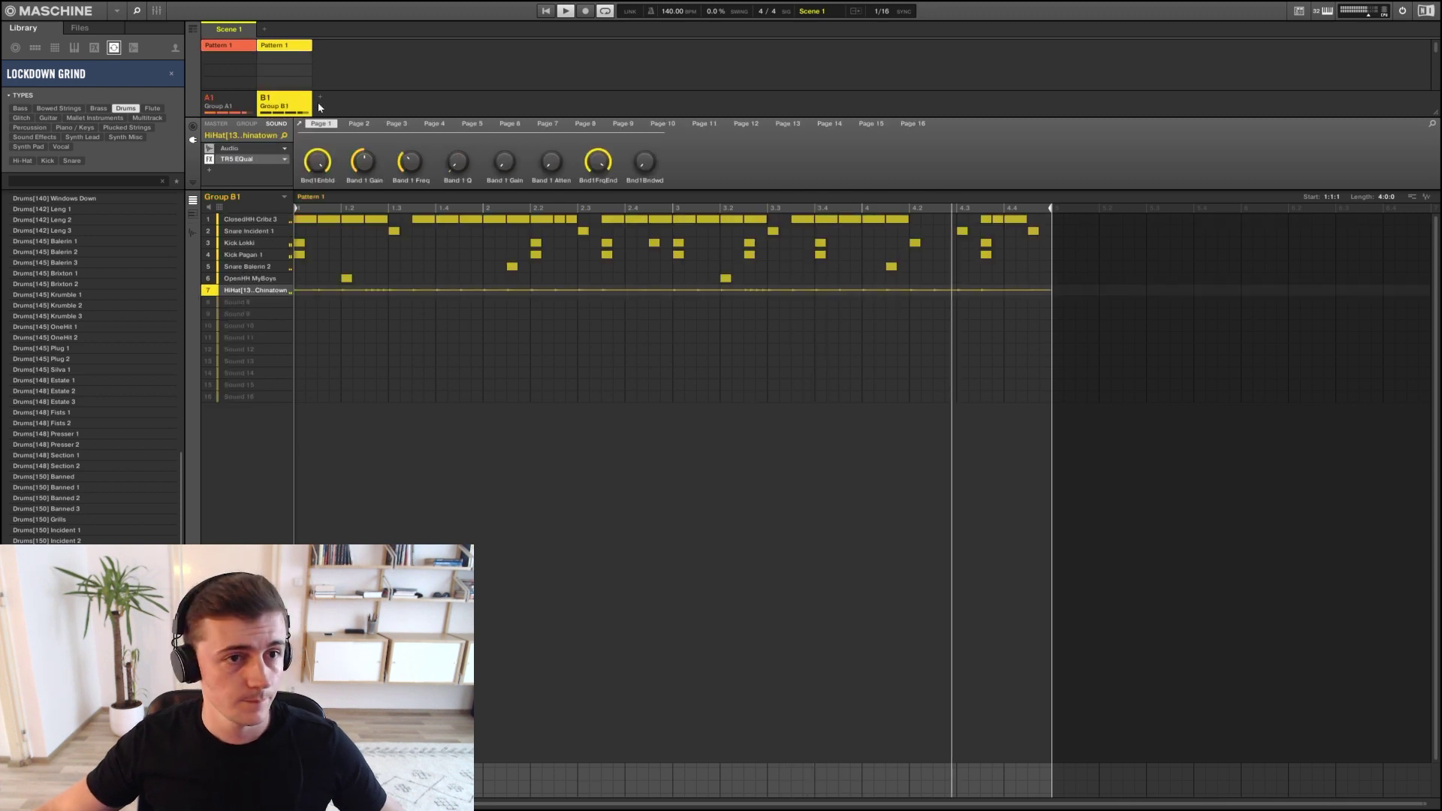
pyautogui.click(320, 97)
pyautogui.press('space')
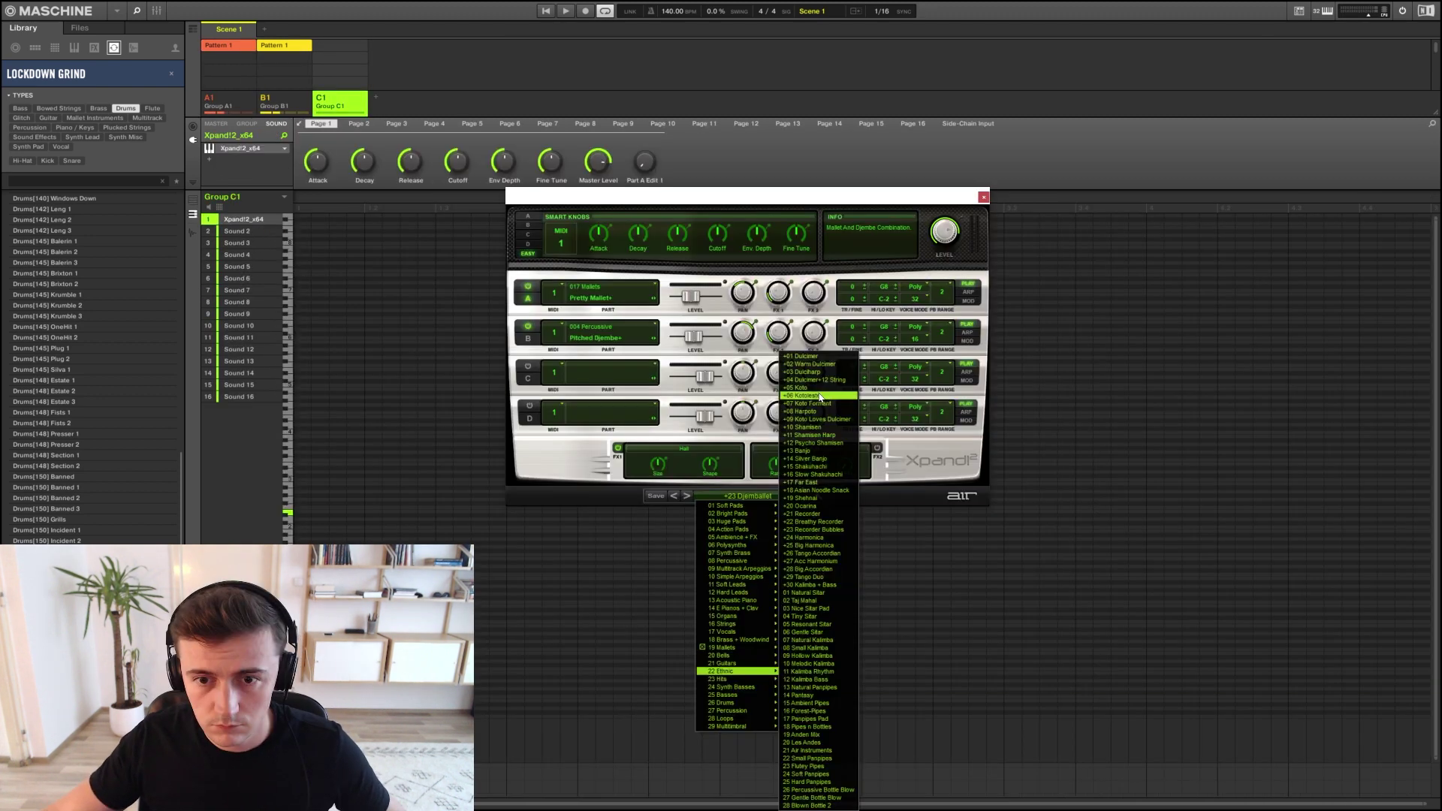
pyautogui.click(819, 389)
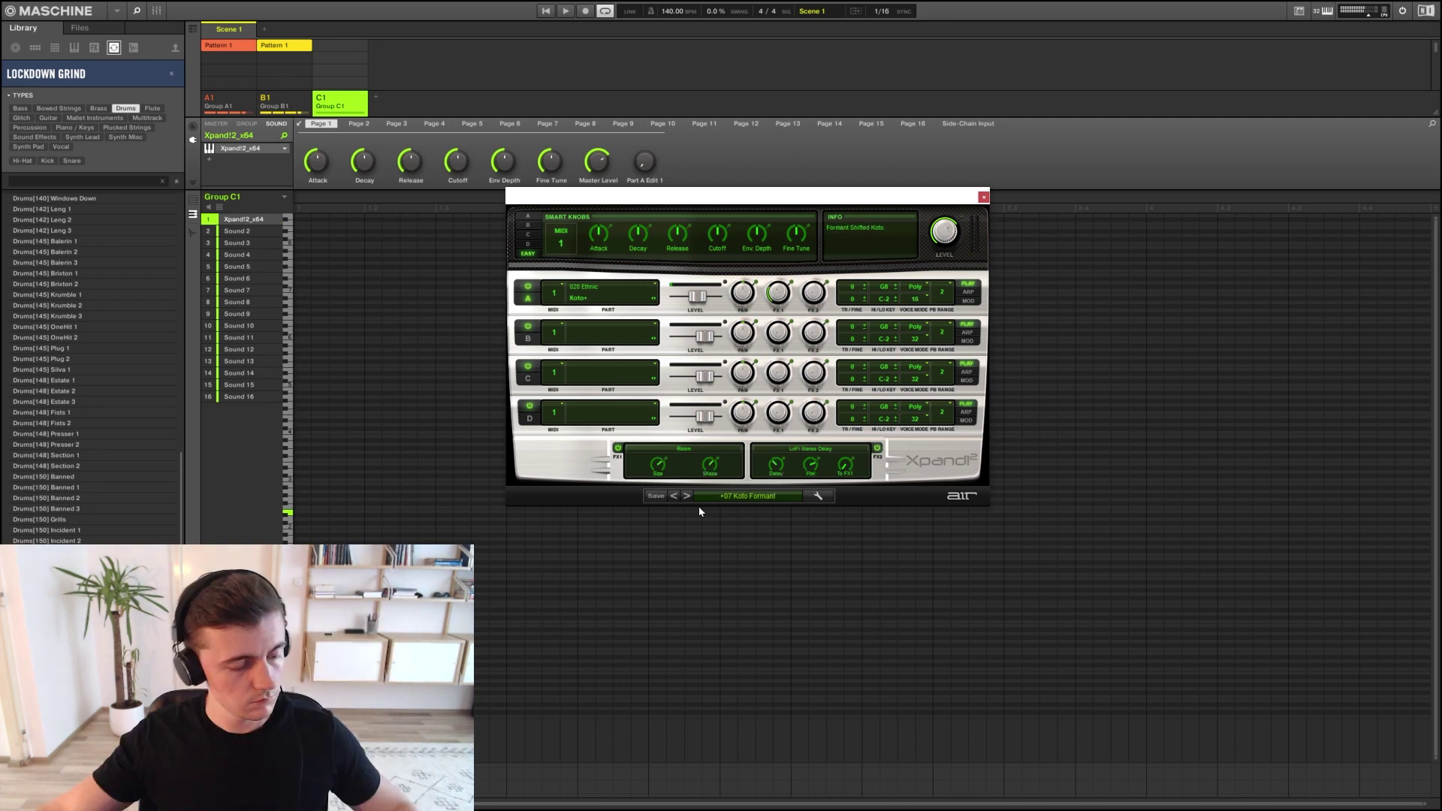
# Record a four-bar koto melody into Pattern 1 of Group C1 and close the Xpand!2 window
pyautogui.press('r')
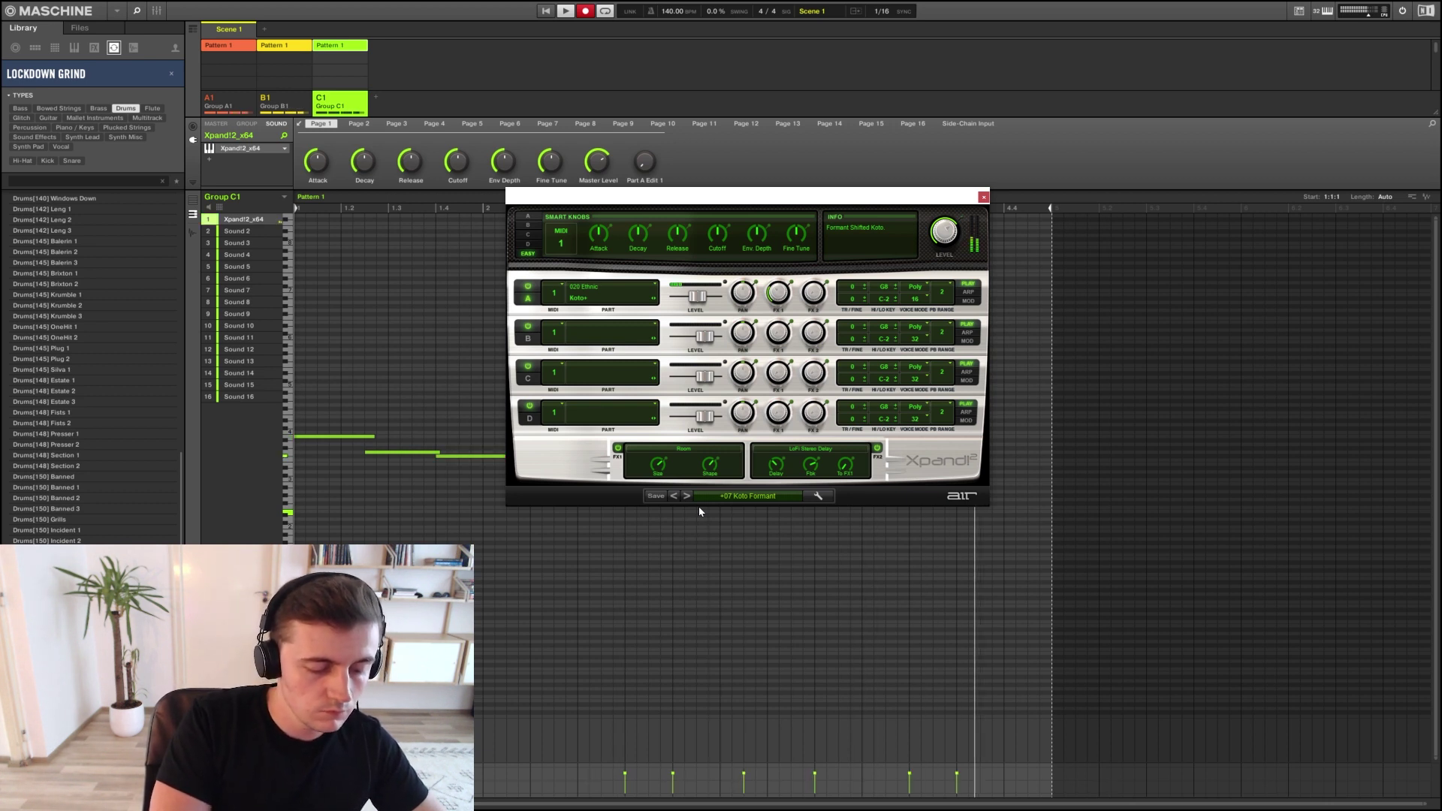
pyautogui.press('space')
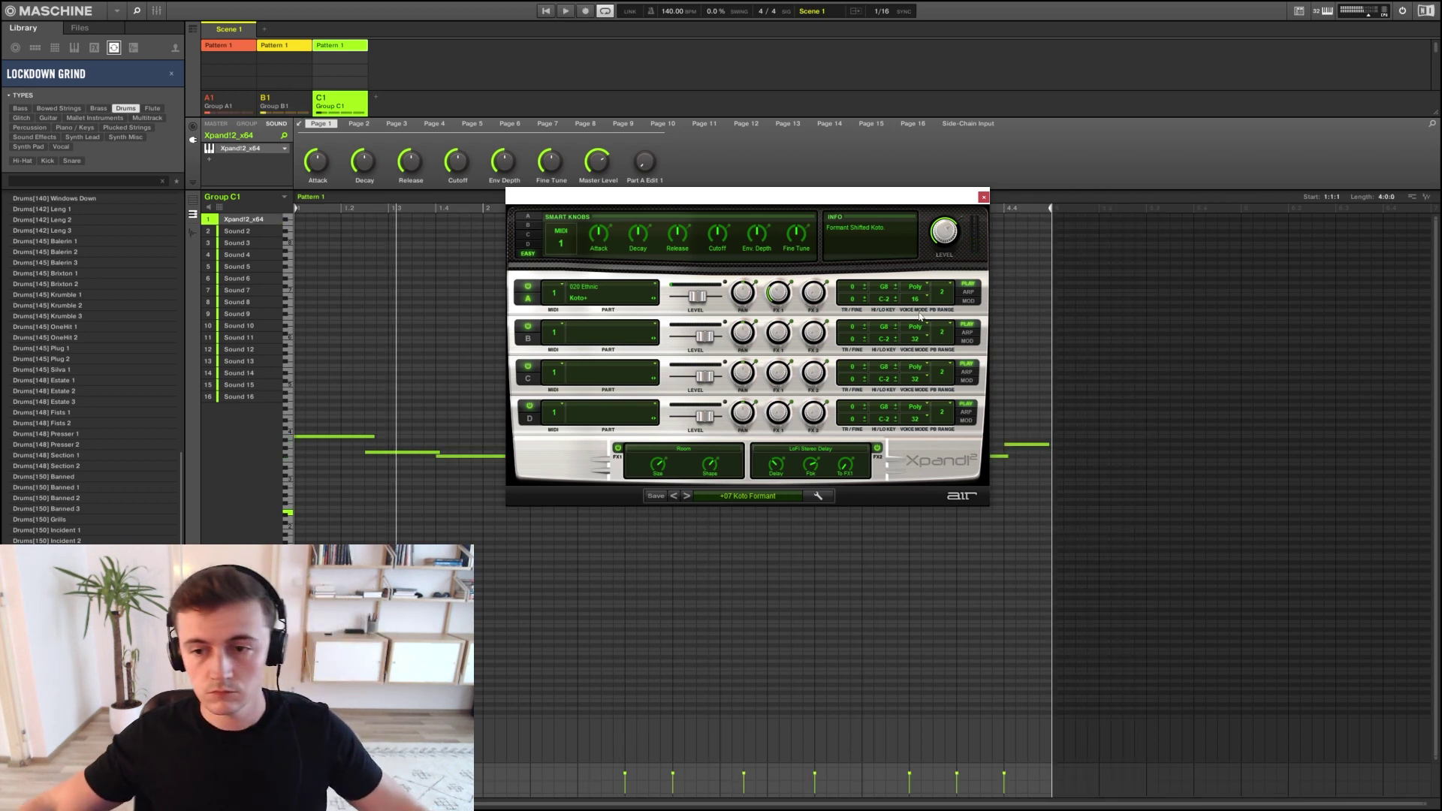
pyautogui.click(983, 197)
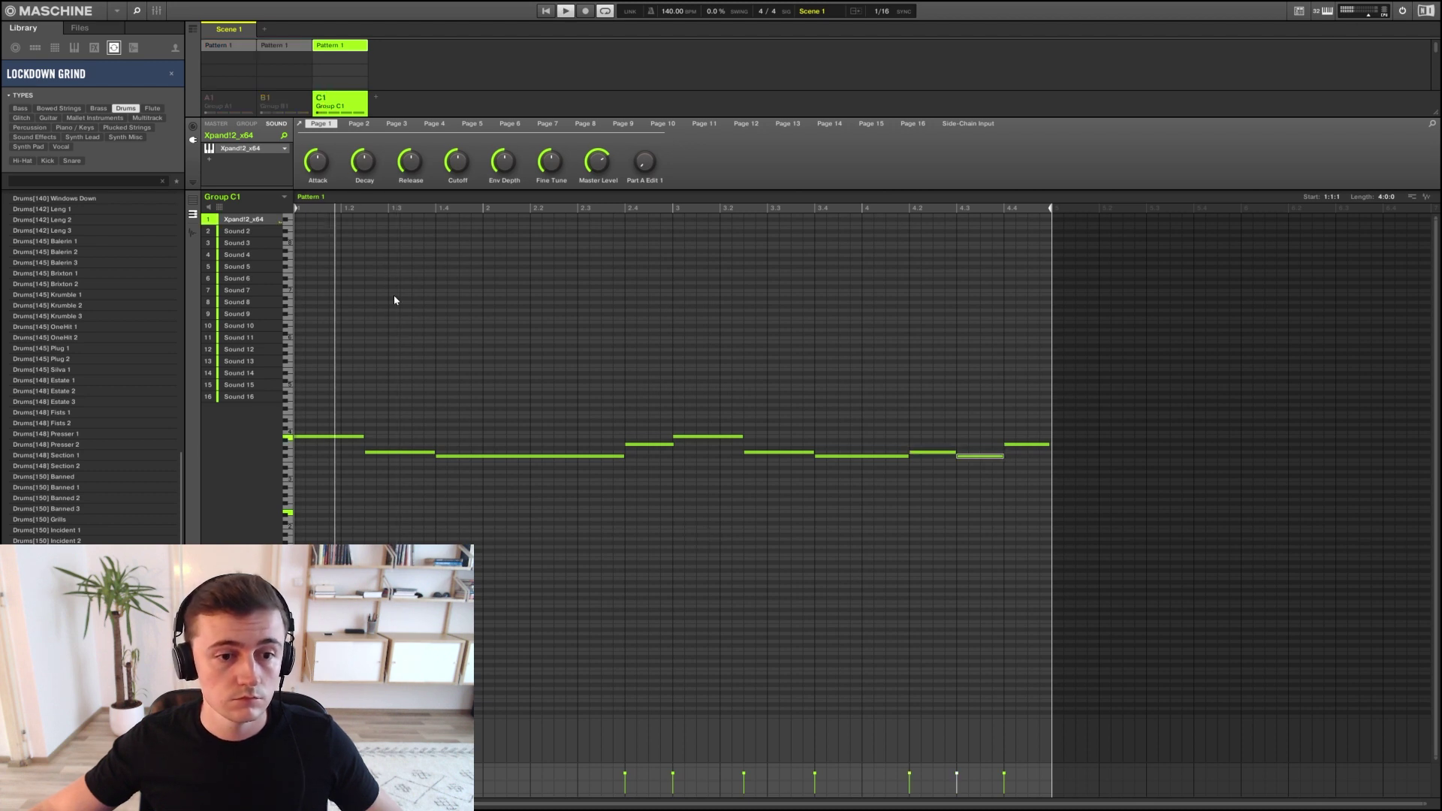
# Add a Beat Delay to the Xpand!2 sound and set its mix to 15.0%
pyautogui.click(208, 165)
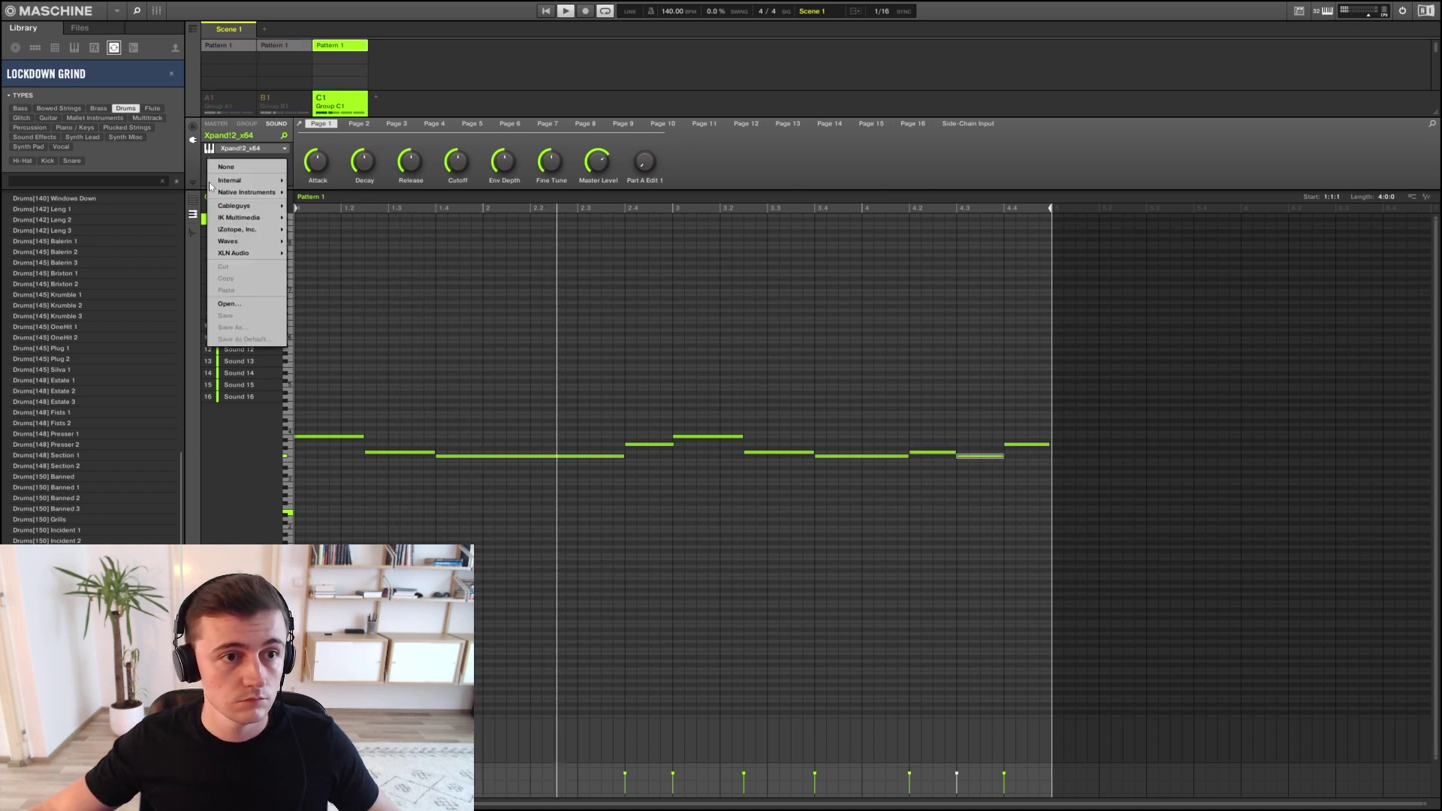
pyautogui.moveTo(248, 180)
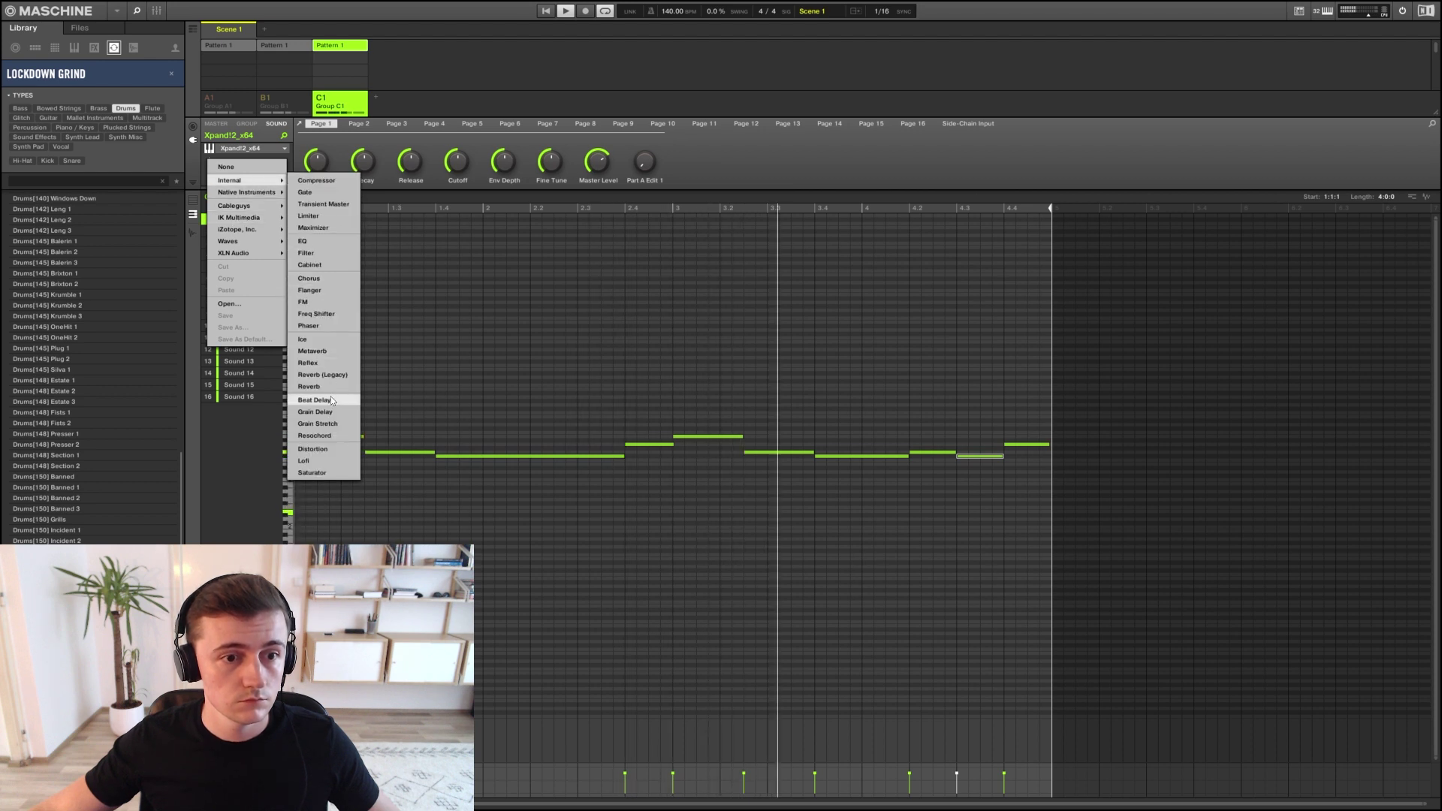
pyautogui.click(314, 400)
pyautogui.click(317, 170)
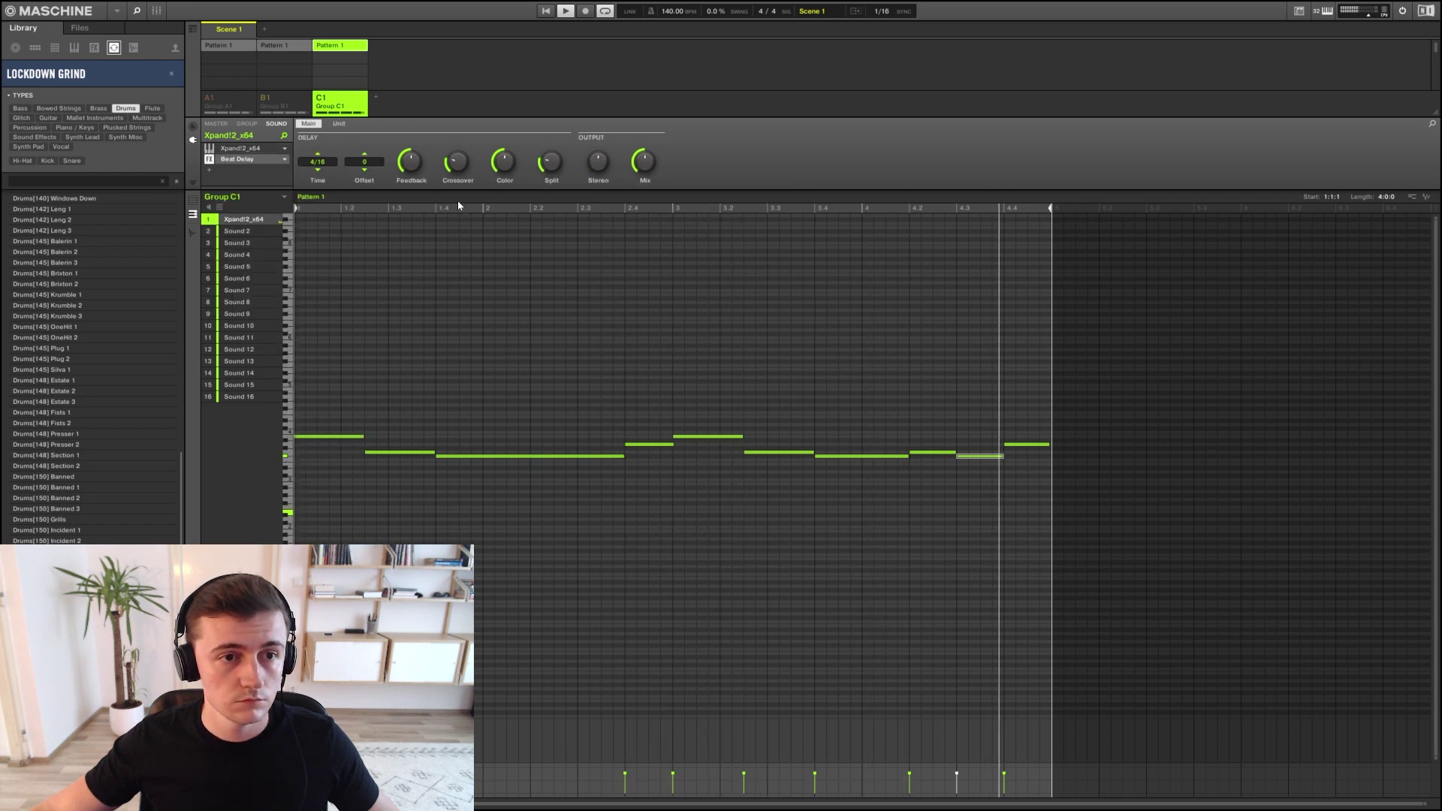
pyautogui.moveTo(635, 163); pyautogui.dragTo(635, 215)
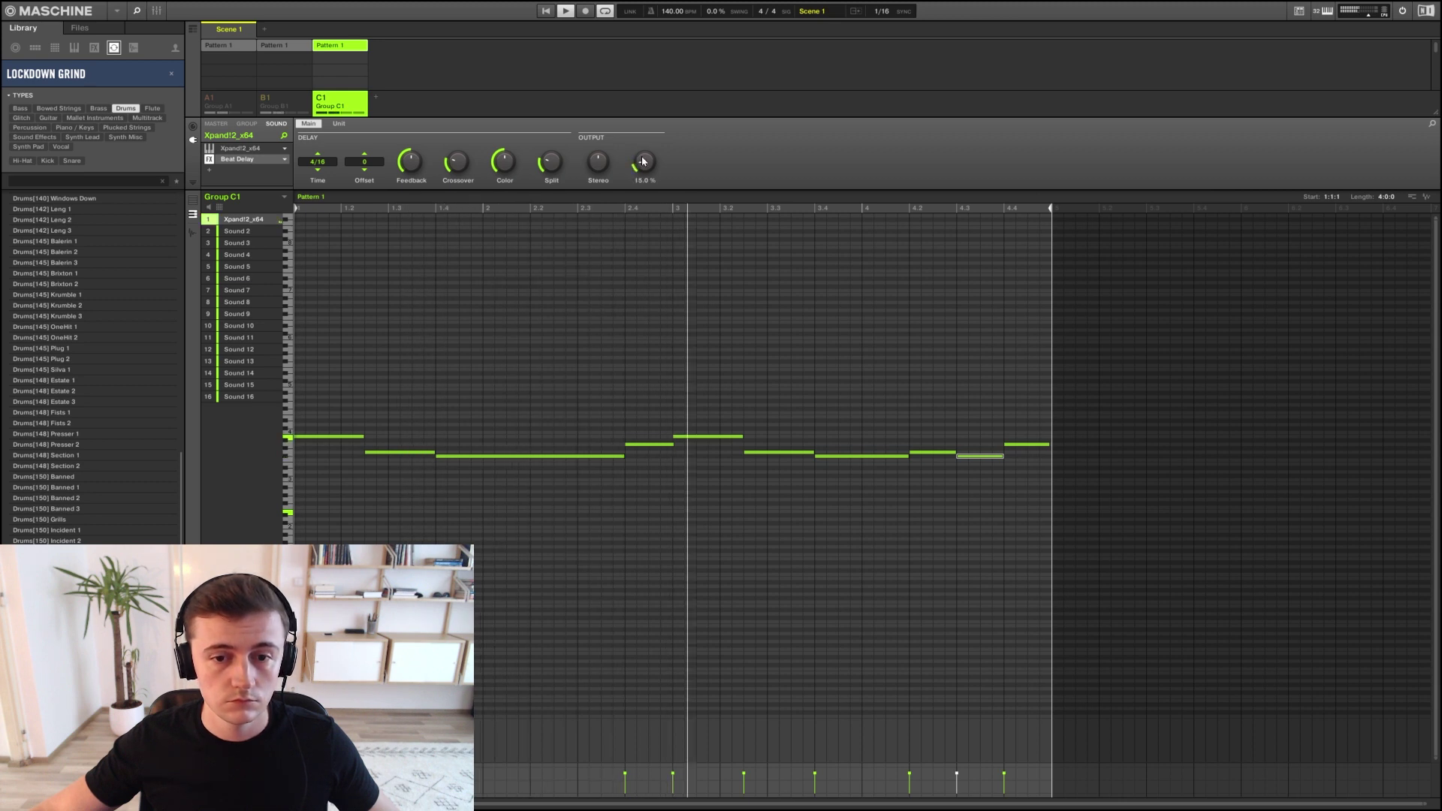
# Add HalfTime after the Beat Delay on the Xpand!2 sound and set its mix to 30%
pyautogui.click(209, 170)
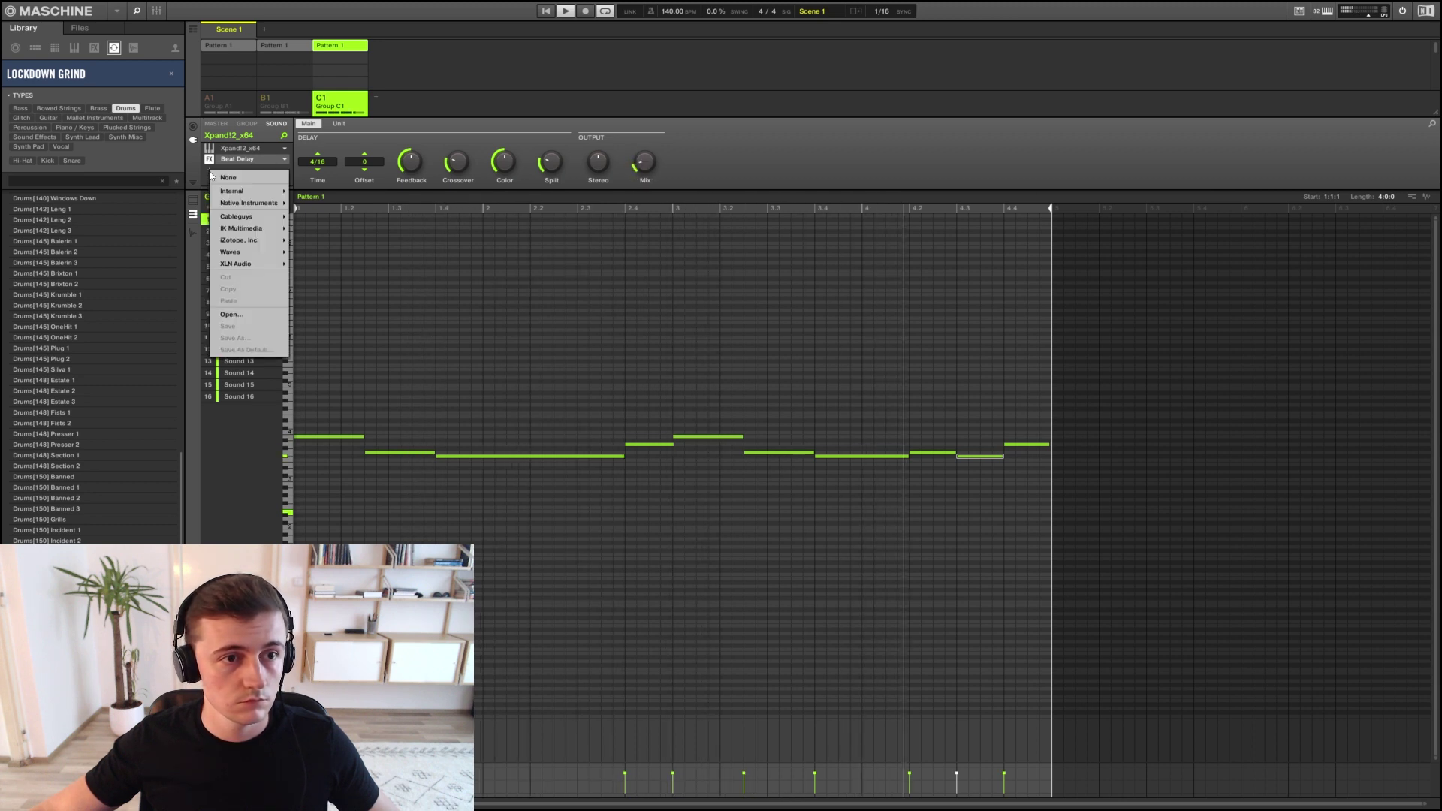
pyautogui.click(316, 216)
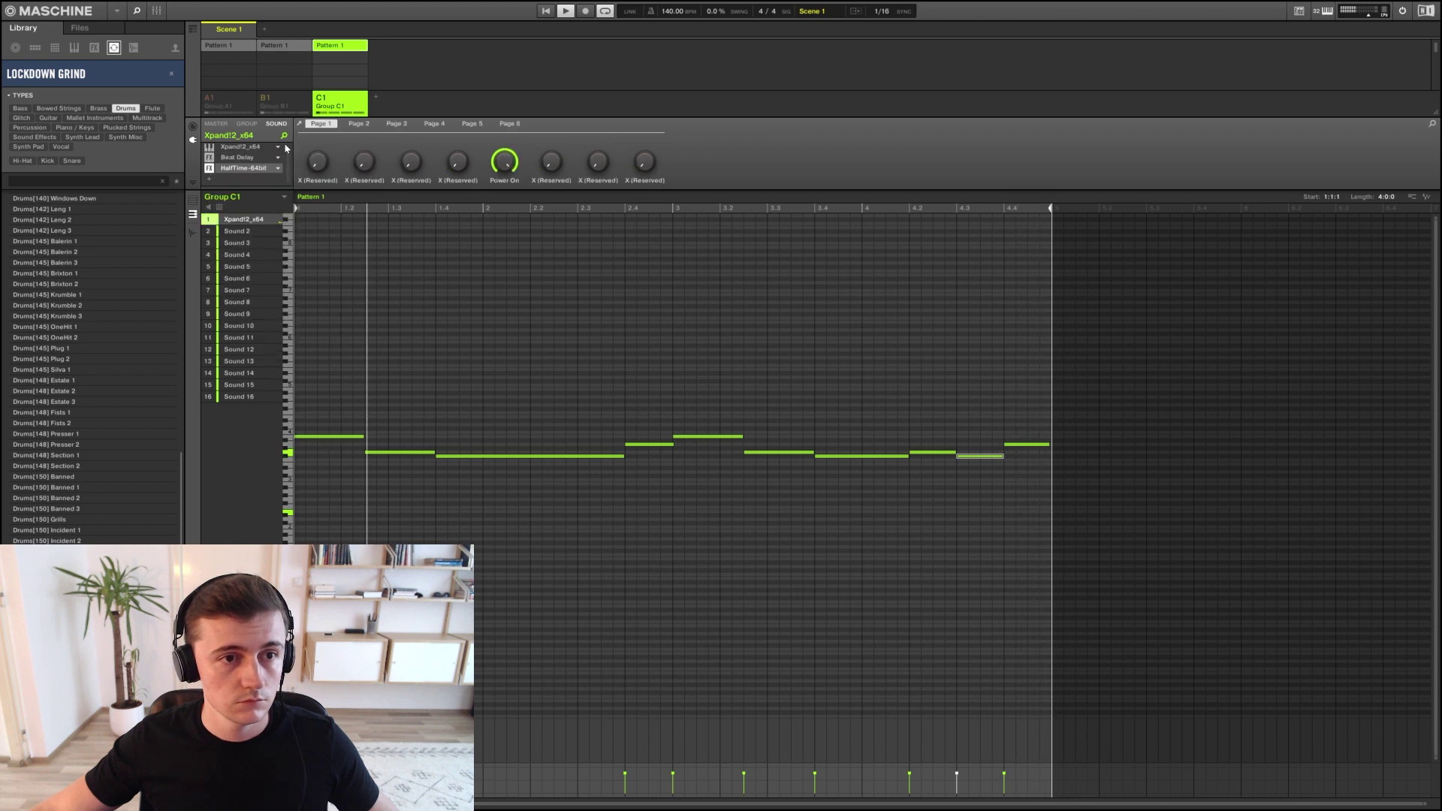
pyautogui.click(299, 126)
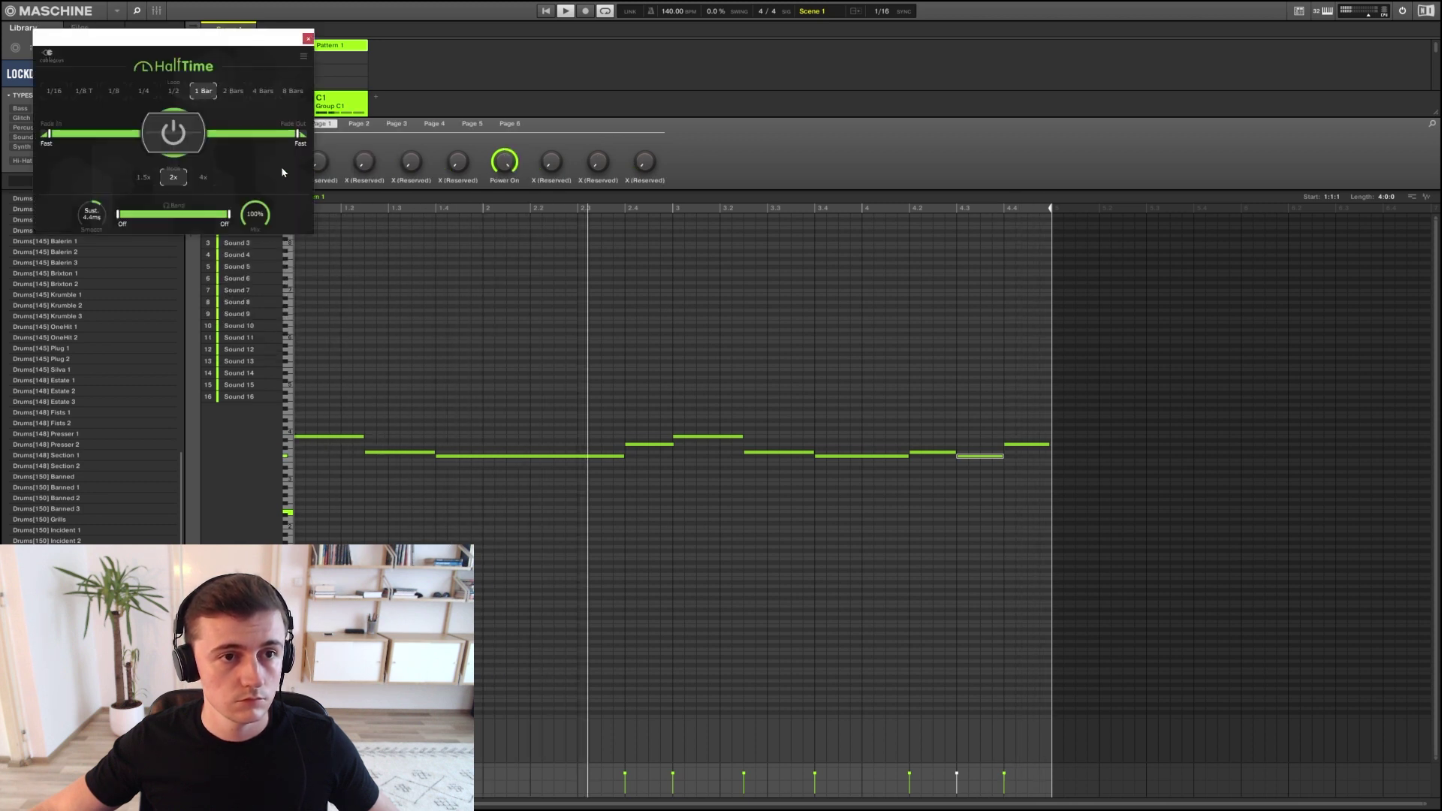
pyautogui.moveTo(255, 214); pyautogui.dragTo(255, 255)
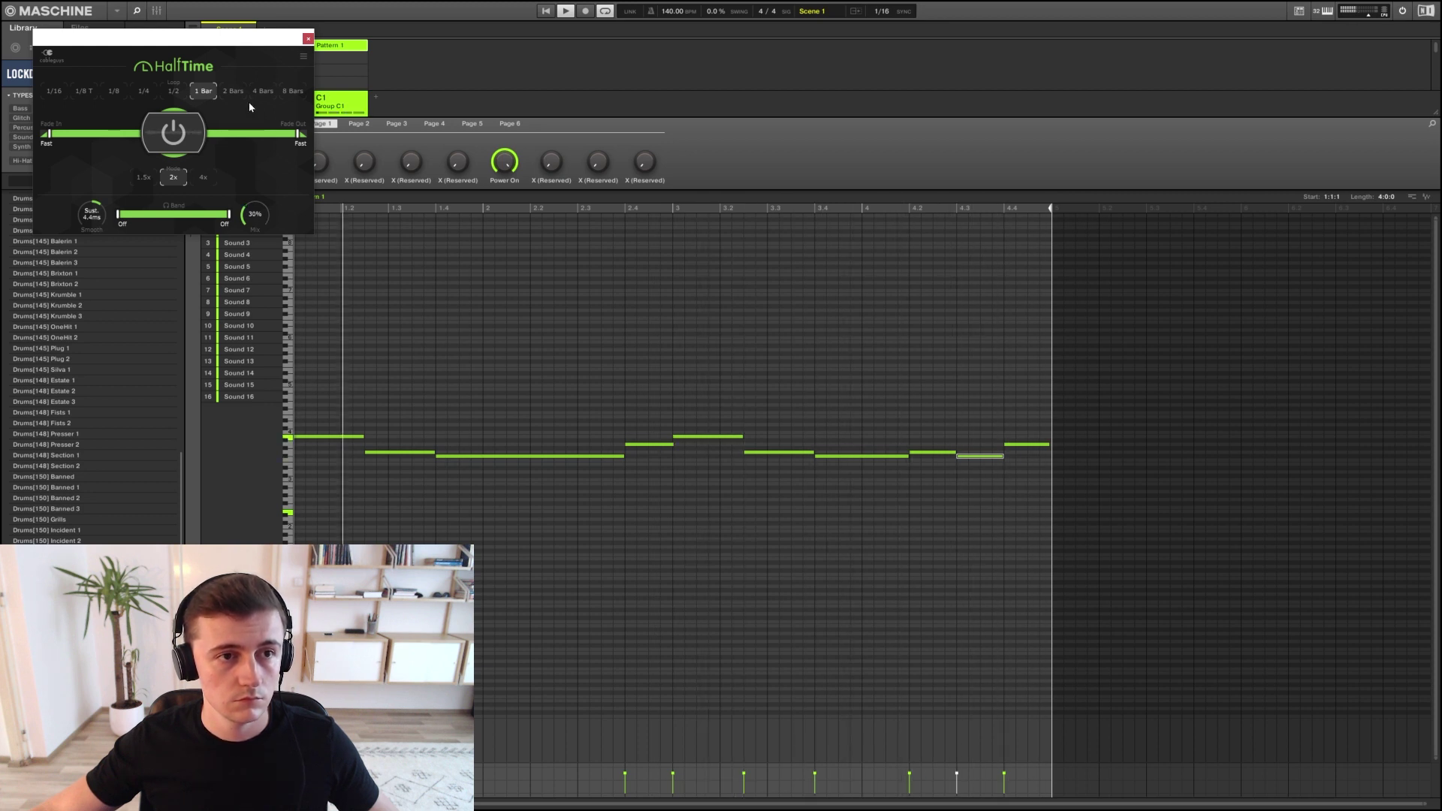
pyautogui.click(308, 38)
# Unmute Group A1 and Group B1 to play the melody loop and drums along with the koto part
pyautogui.click(213, 103)
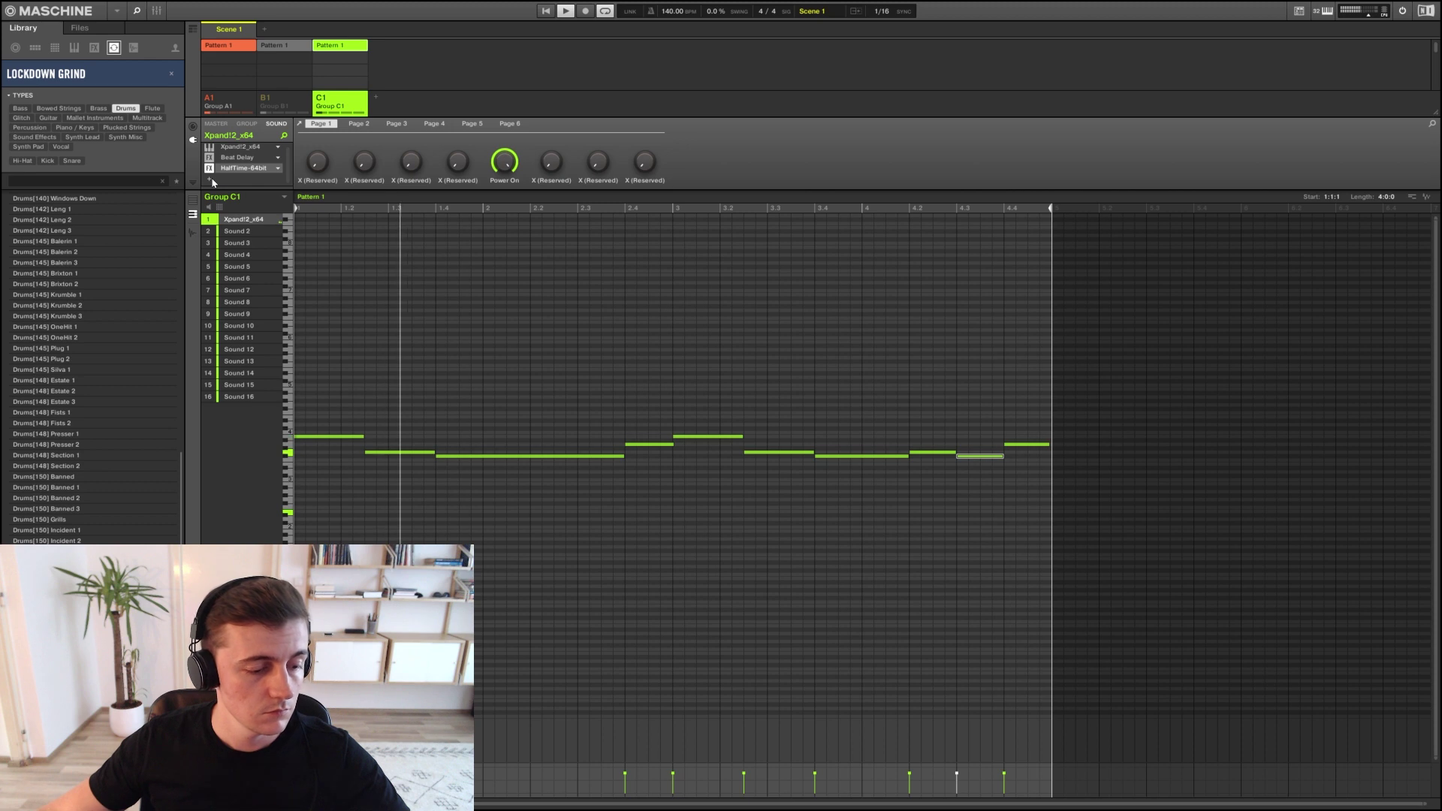
pyautogui.click(267, 98)
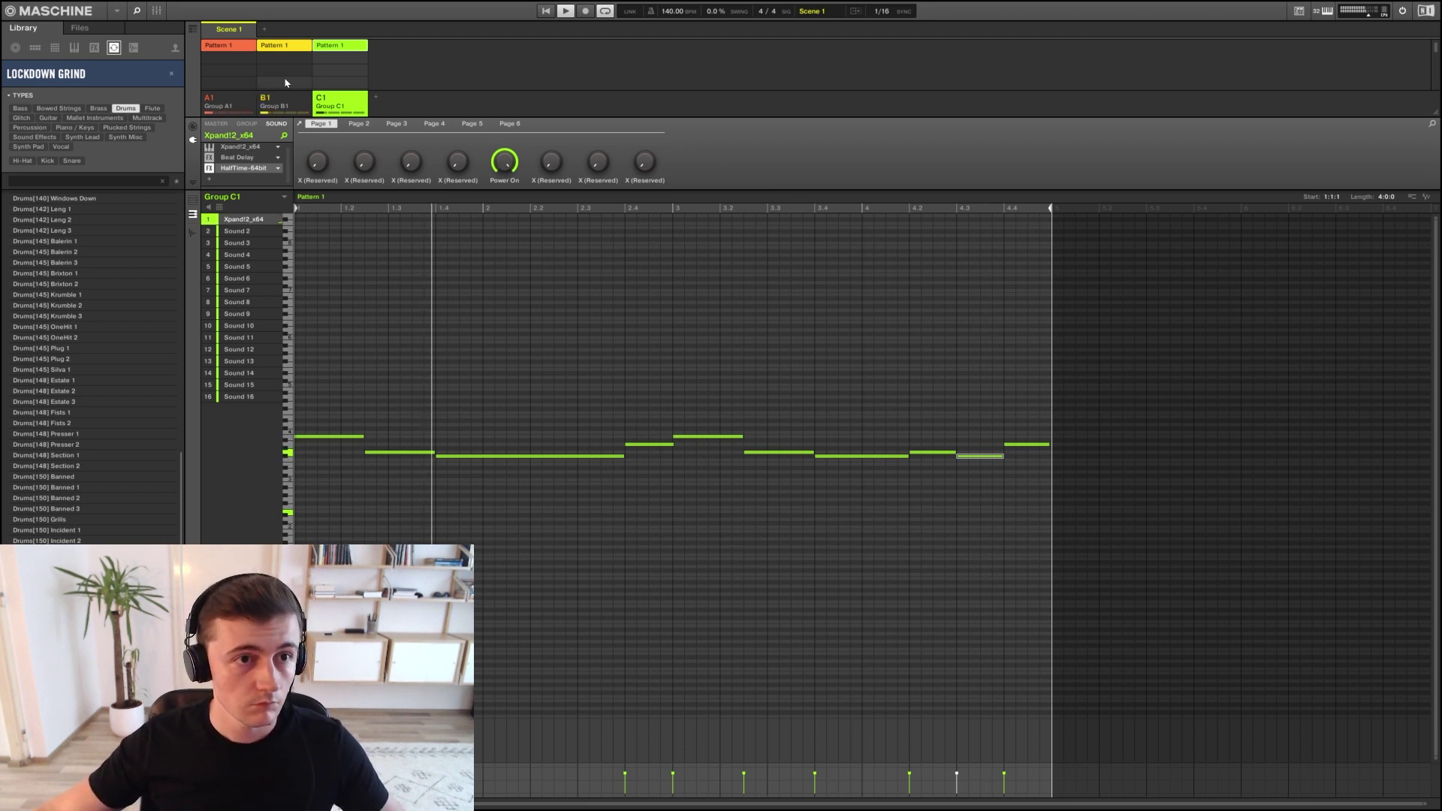
pyautogui.click(296, 102)
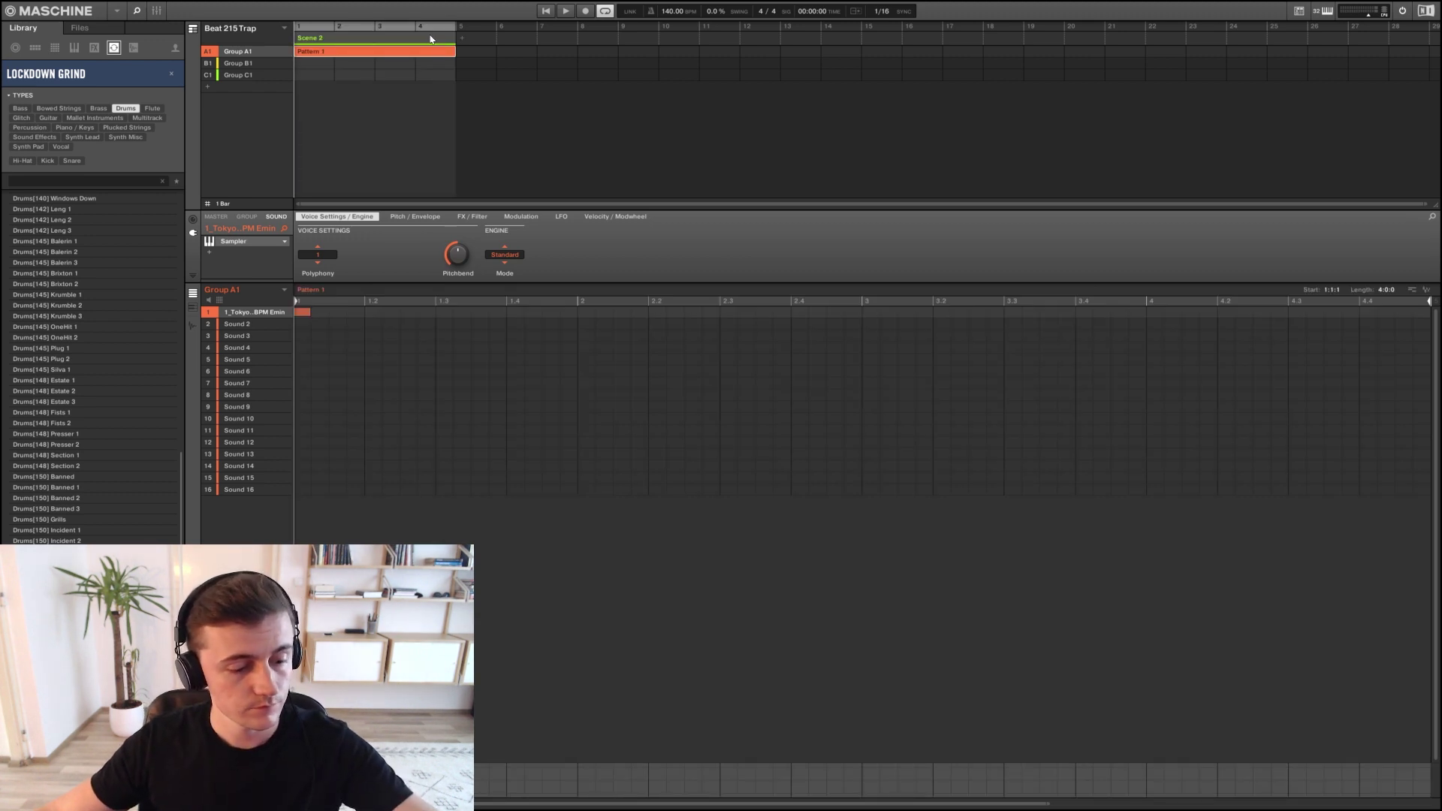
# Duplicate Scene 2 four times in the arrangement to fill 20 bars with the Group A1 melody
pyautogui.hotkey('ctrl', 'd')
pyautogui.hotkey('ctrl', 'd')
pyautogui.hotkey('ctrl', 'd')
pyautogui.hotkey('ctrl', 'd')
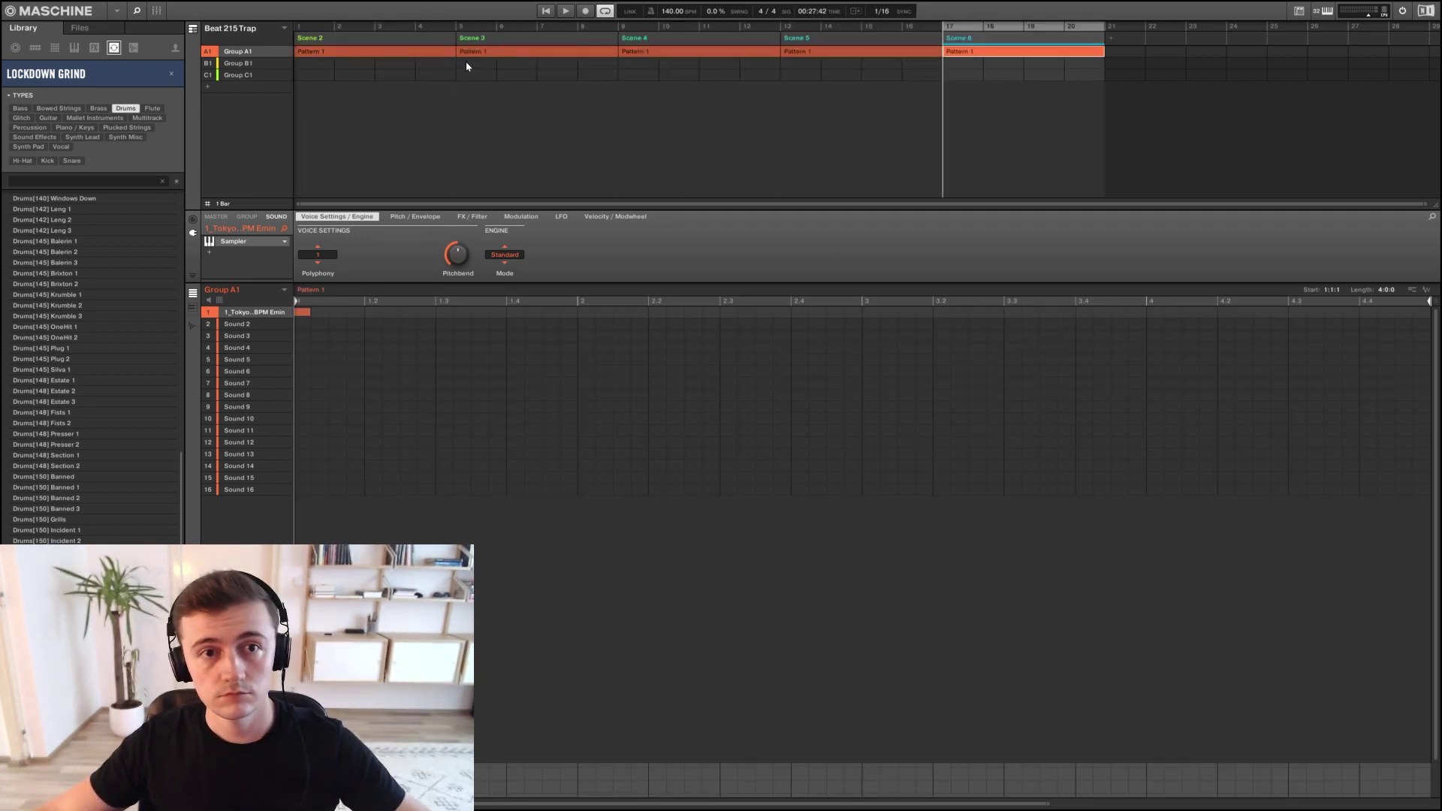
# Assign Group B1's Pattern 1 to Scenes 3, 4 and 6 and its Pattern 2 to Scene 5
pyautogui.click(470, 66)
pyautogui.click(418, 52)
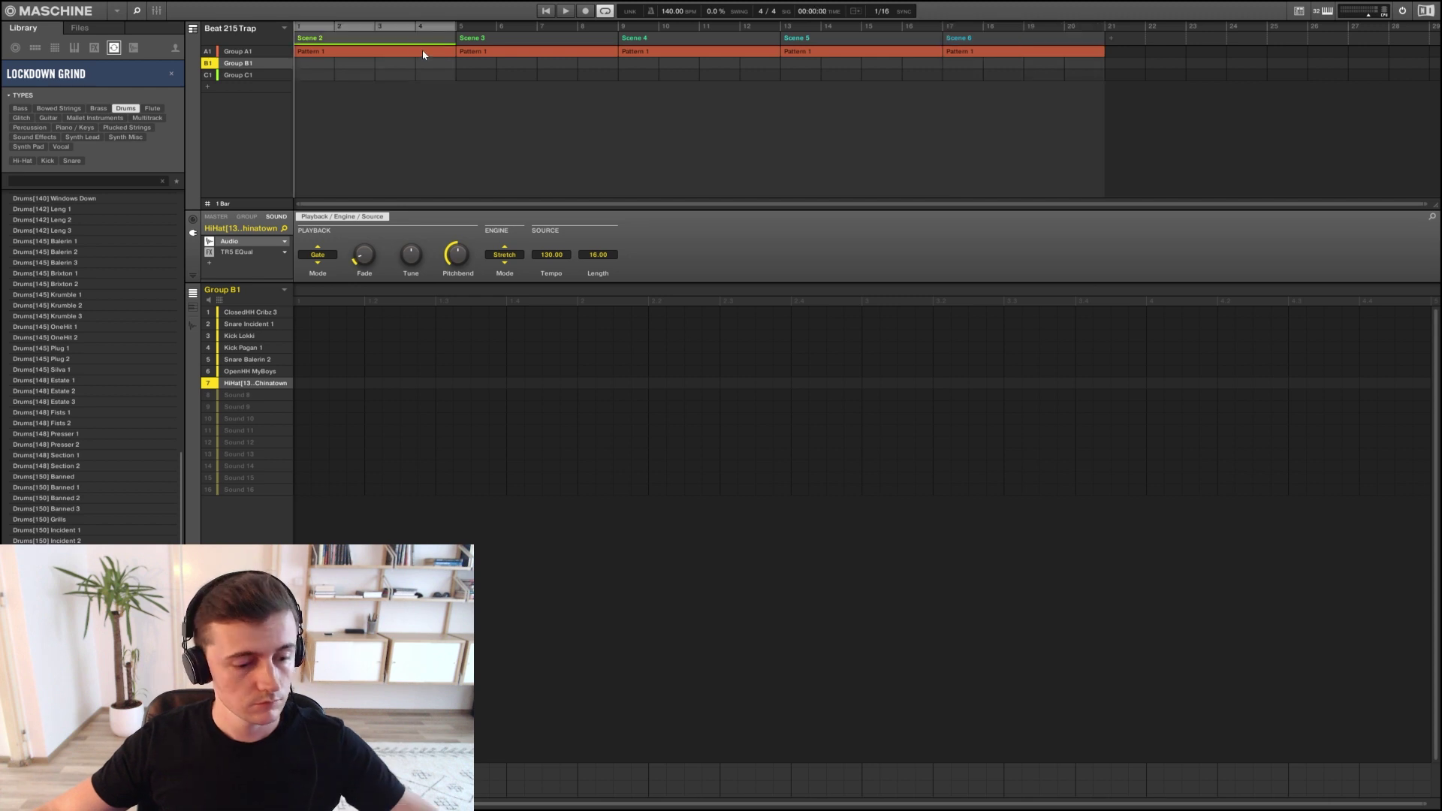
pyautogui.click(484, 44)
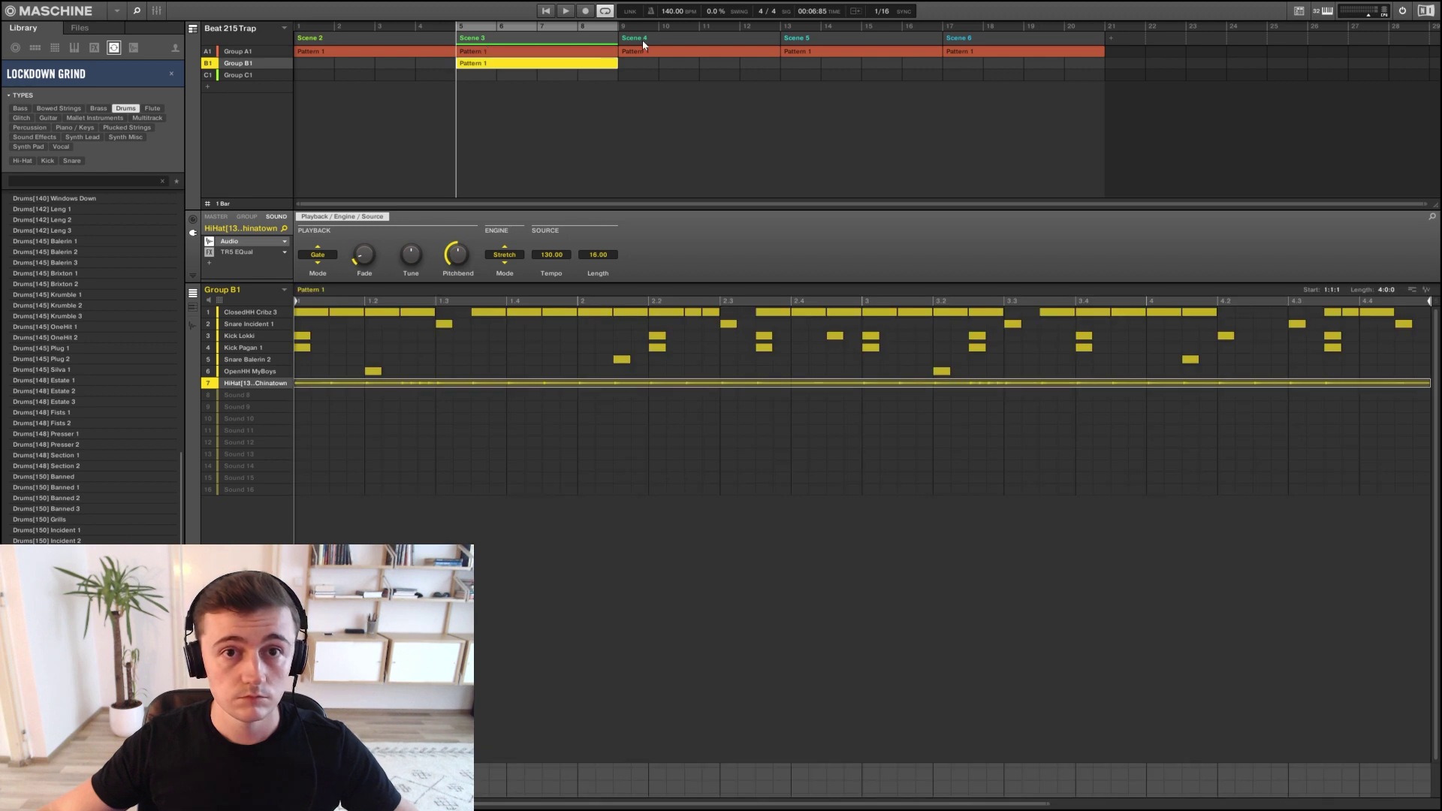
pyautogui.click(642, 43)
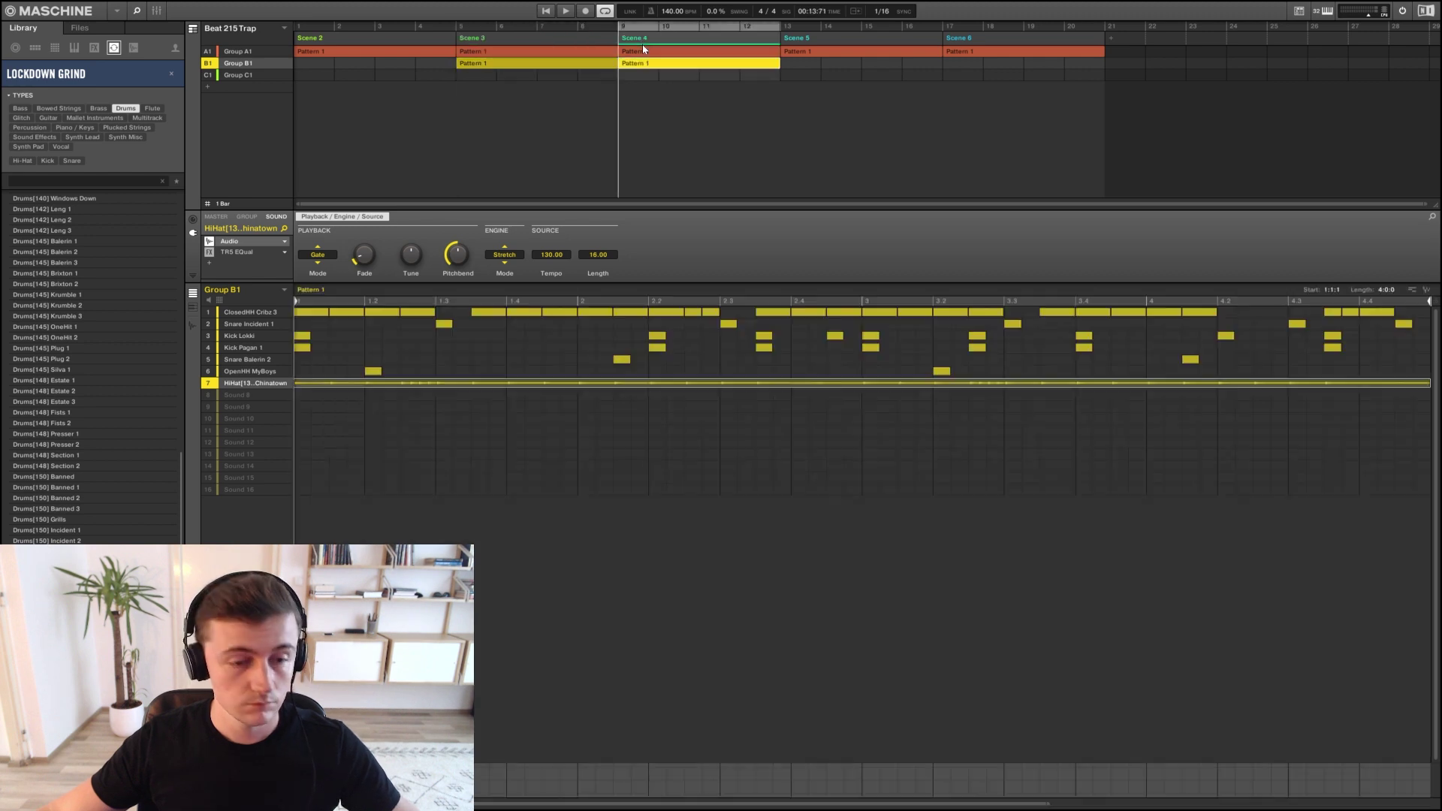
pyautogui.click(807, 51)
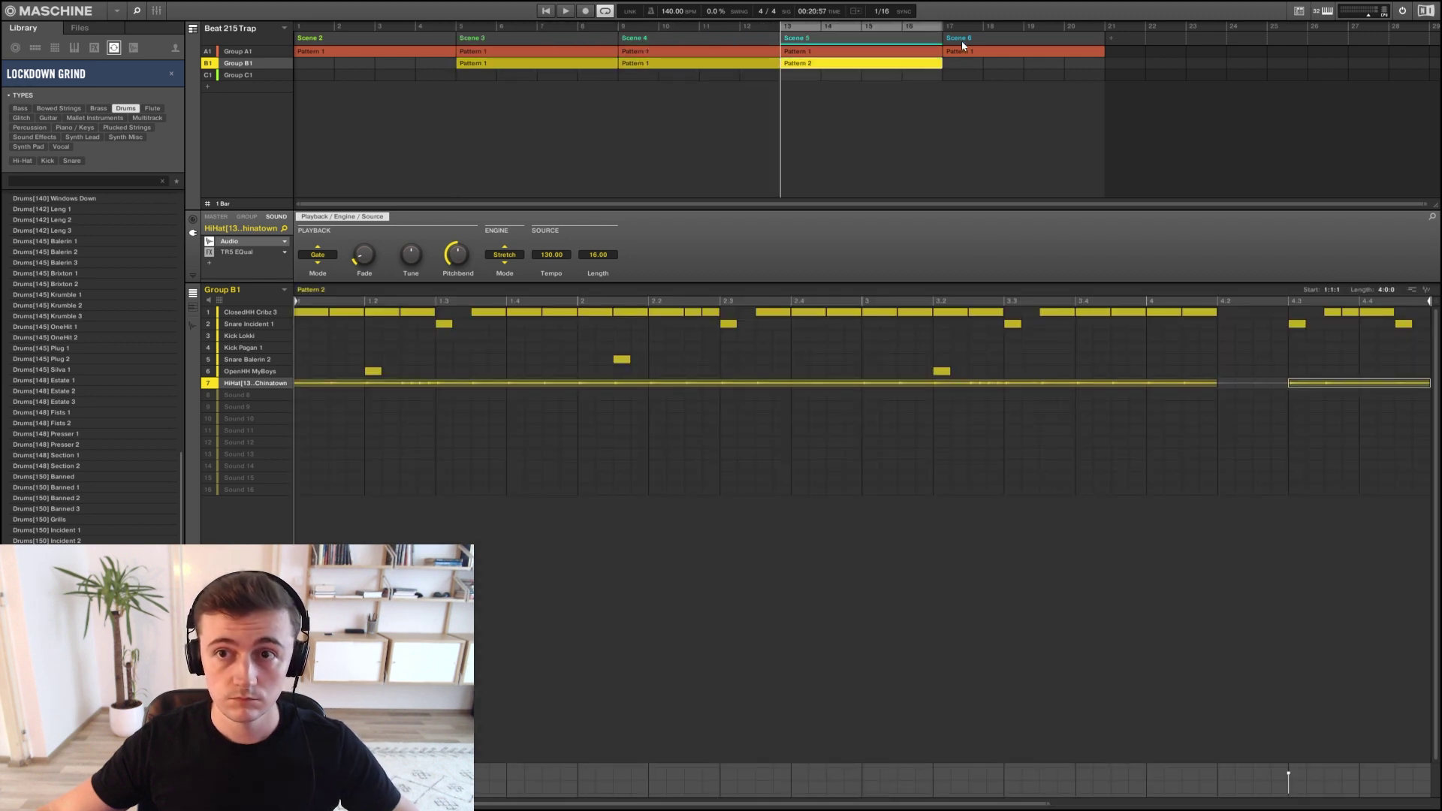
pyautogui.click(962, 44)
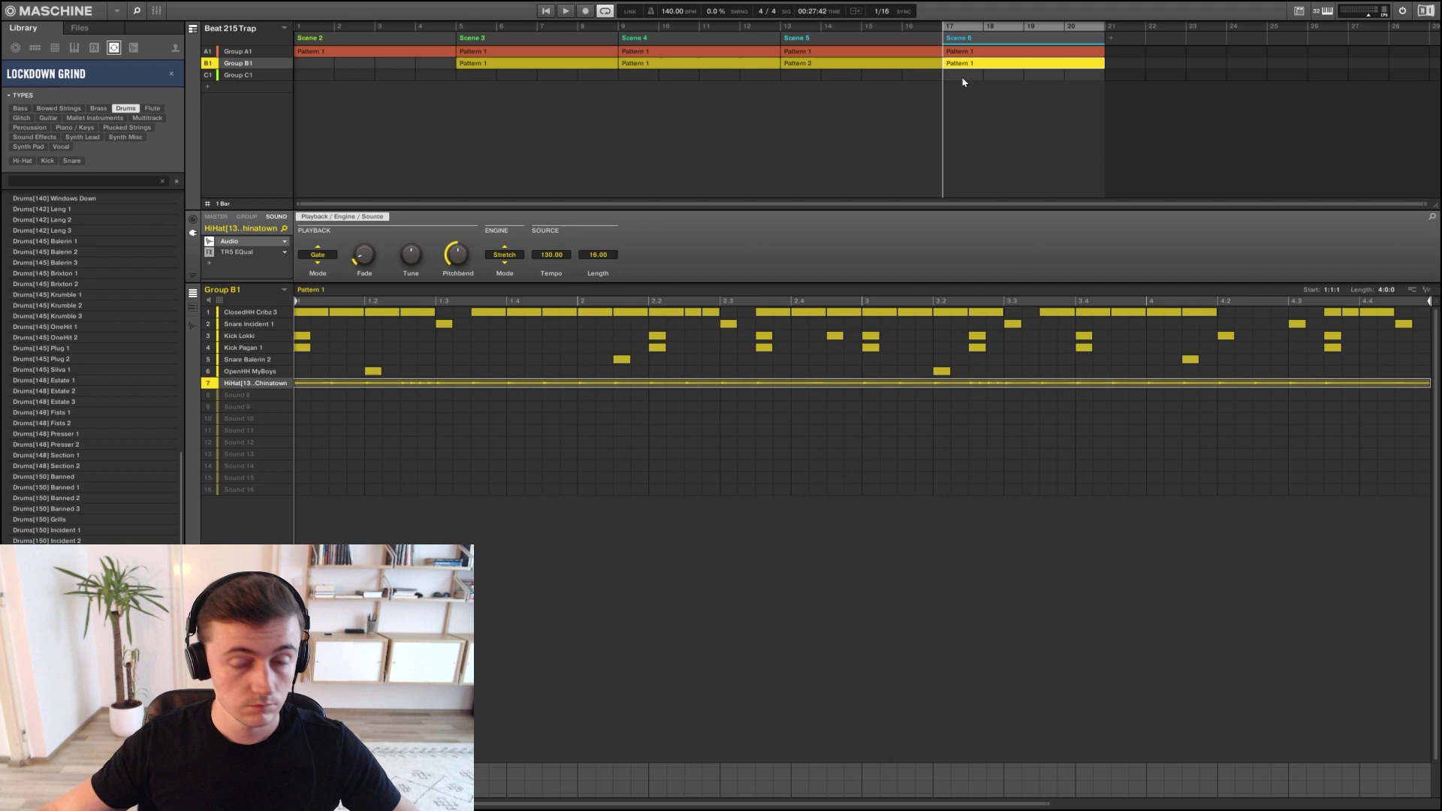
# Assign Group C1's Pattern 1 to Scene 6 and play back the arrangement
pyautogui.click(962, 77)
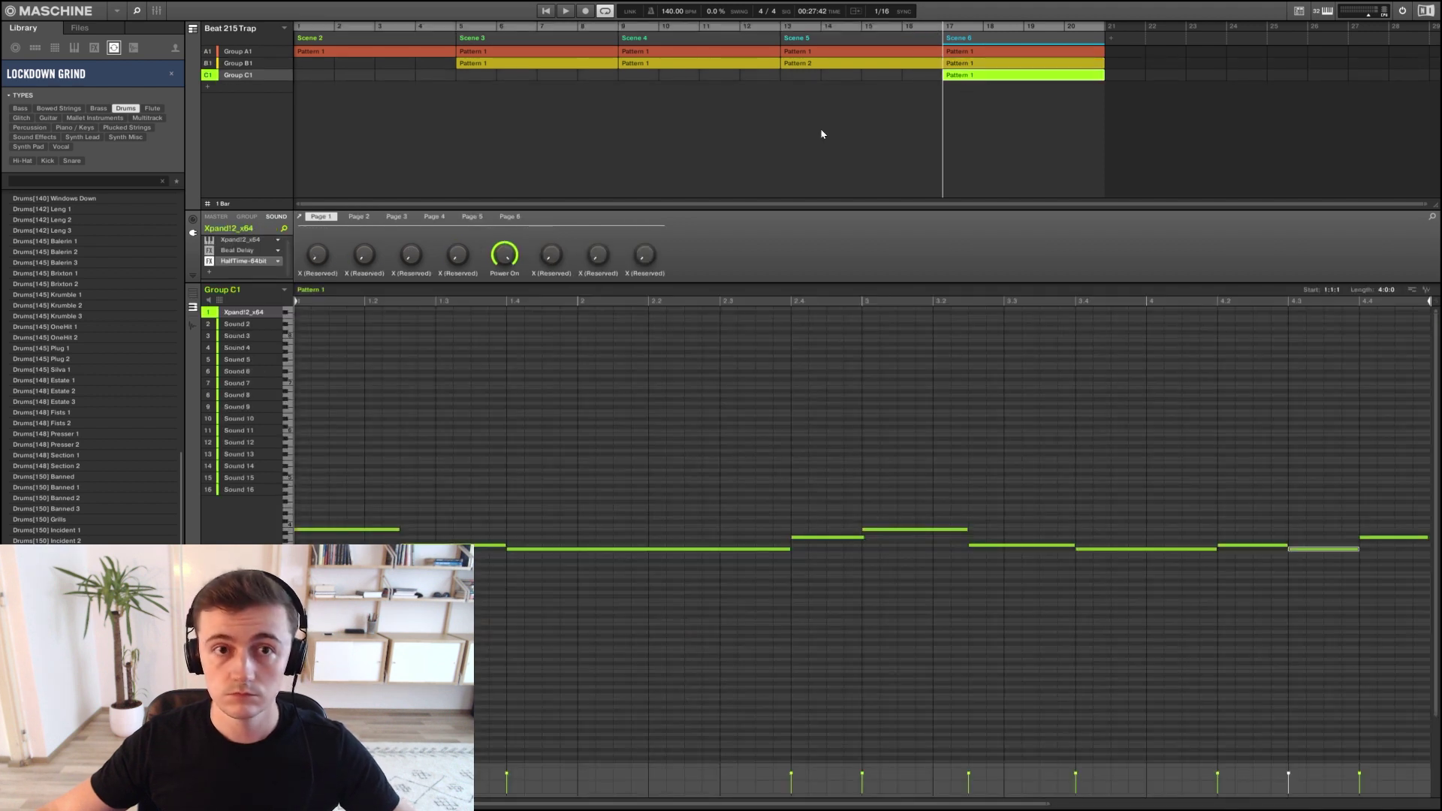
pyautogui.press('space')
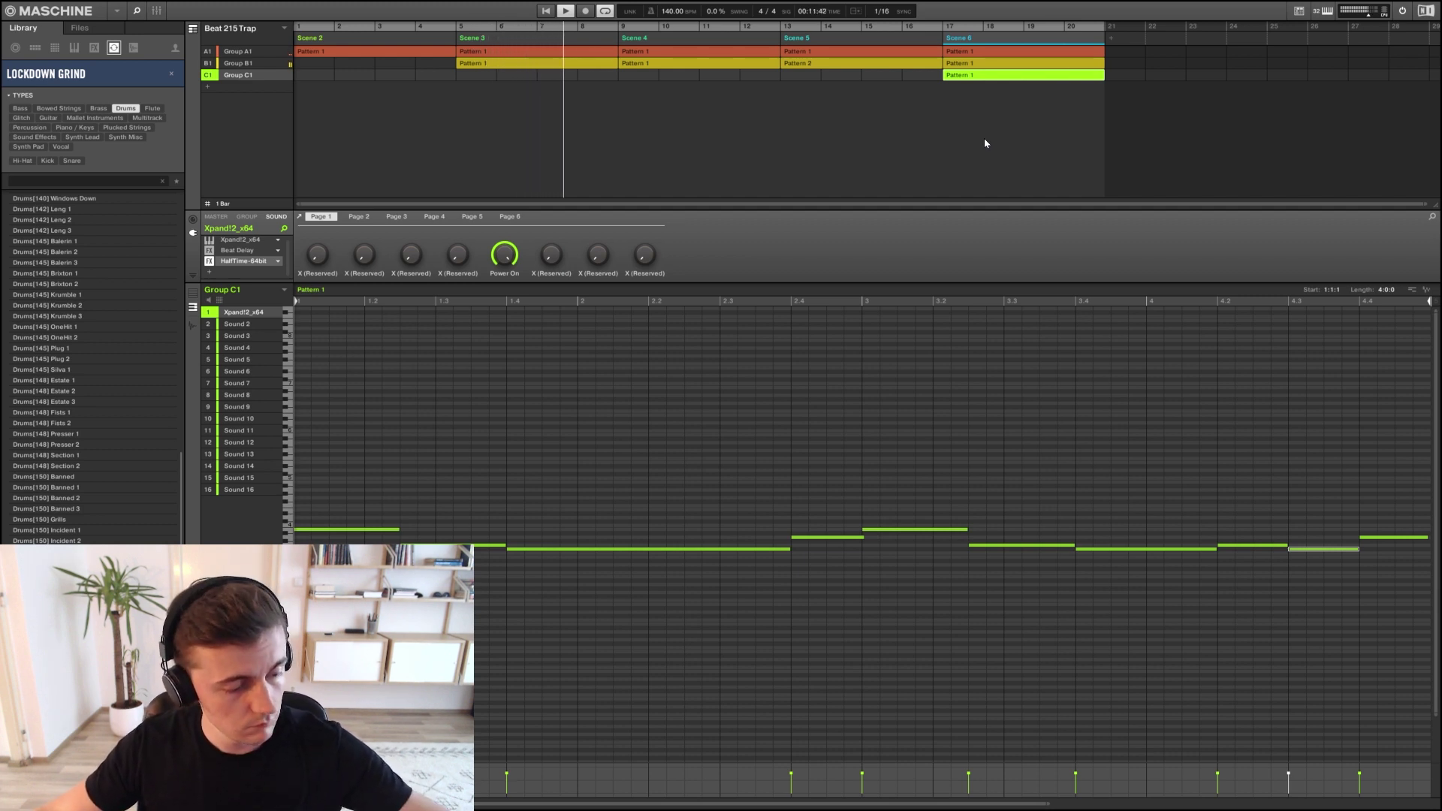
pyautogui.press('Up')
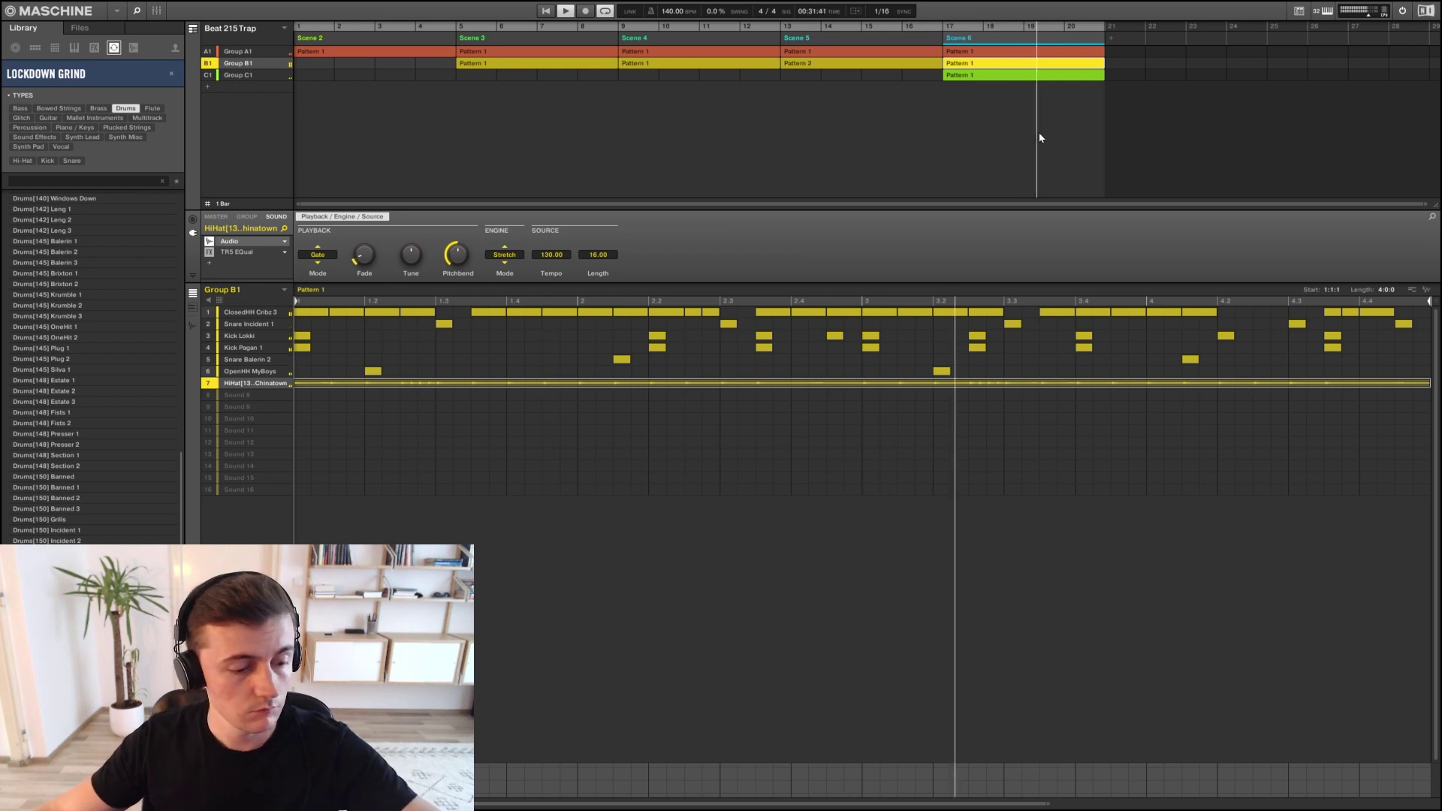
# Duplicate Scene 6 twice and remove Group C1's pattern from the last copy
pyautogui.hotkey('ctrl', 'd')
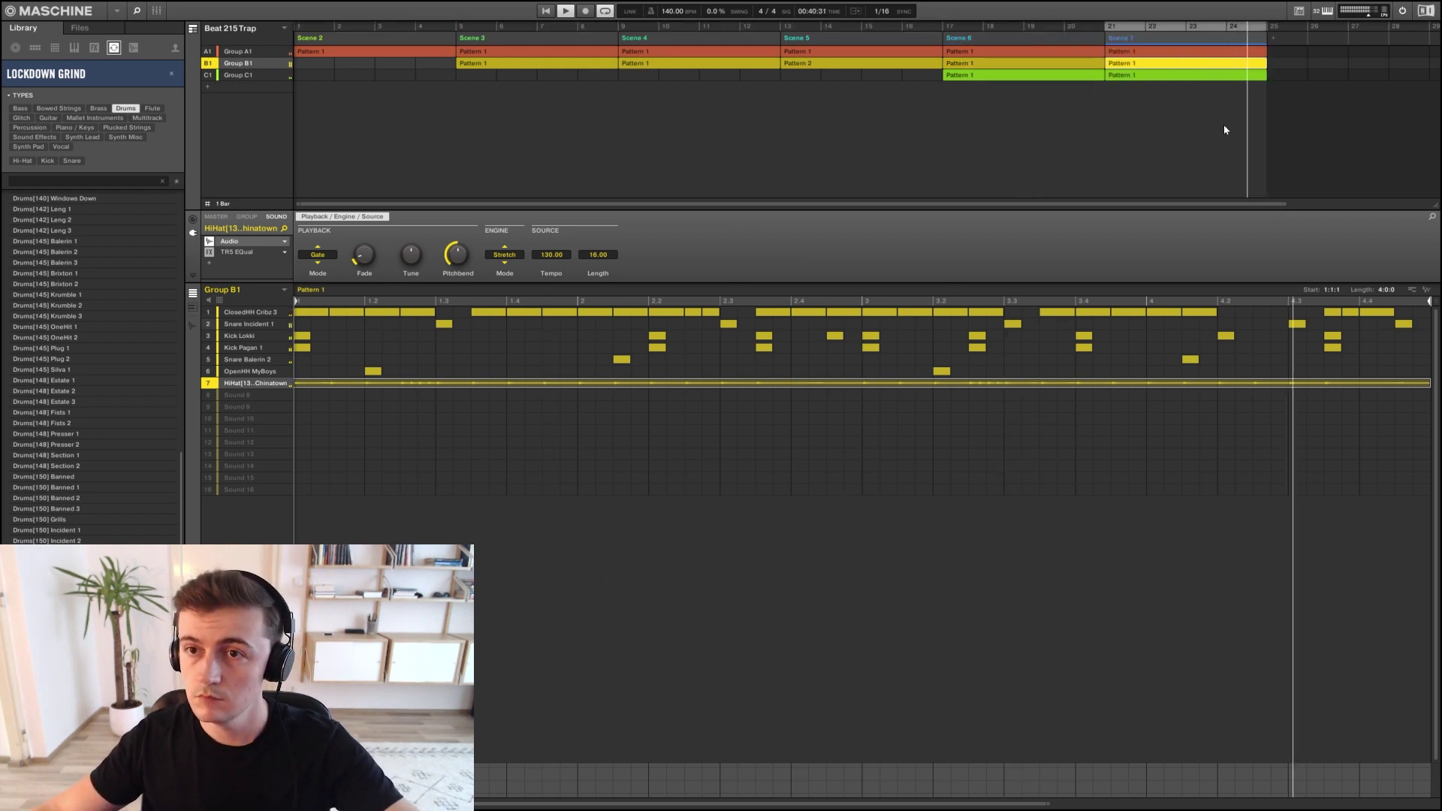
pyautogui.hotkey('ctrl', 'd')
pyautogui.click(1300, 76)
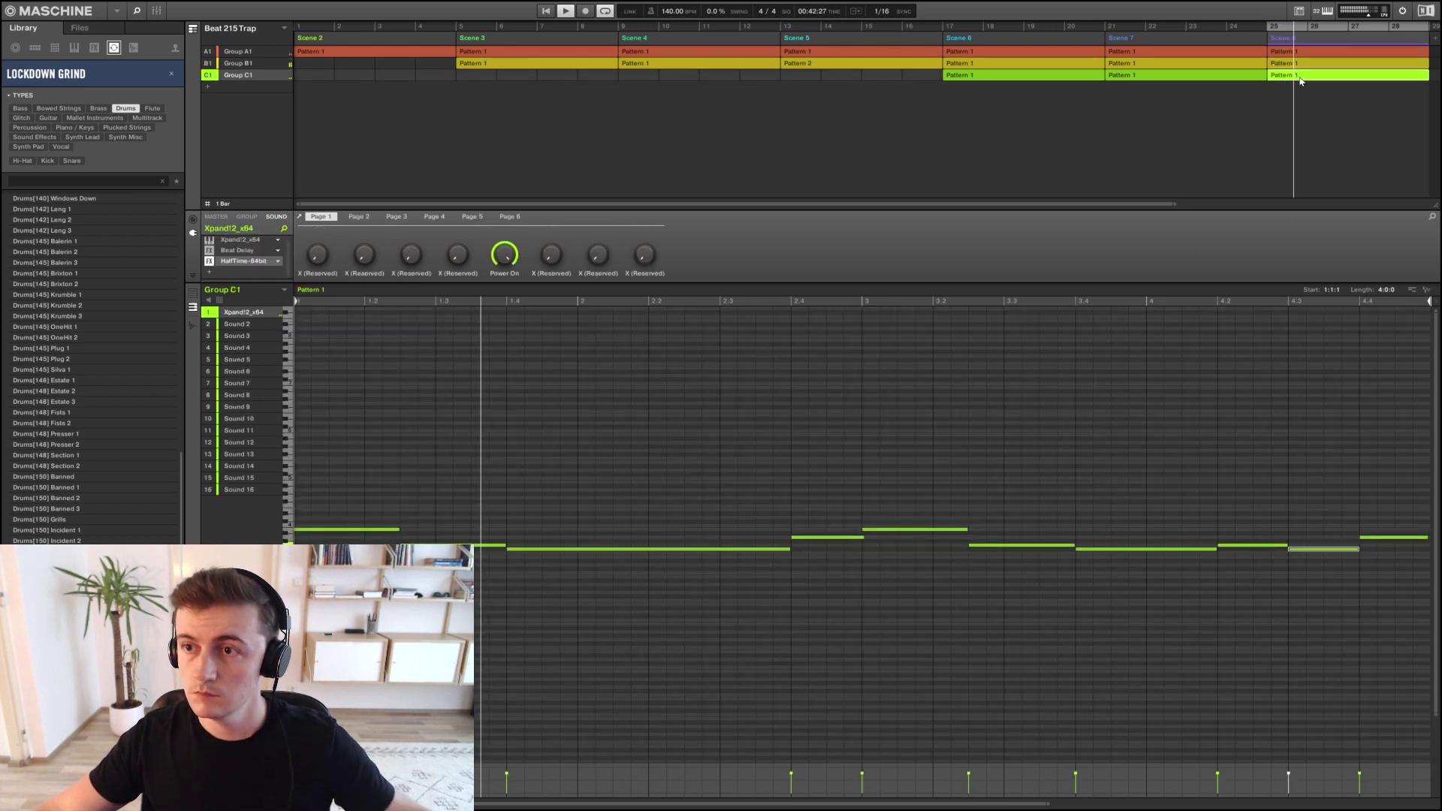
pyautogui.press('Delete')
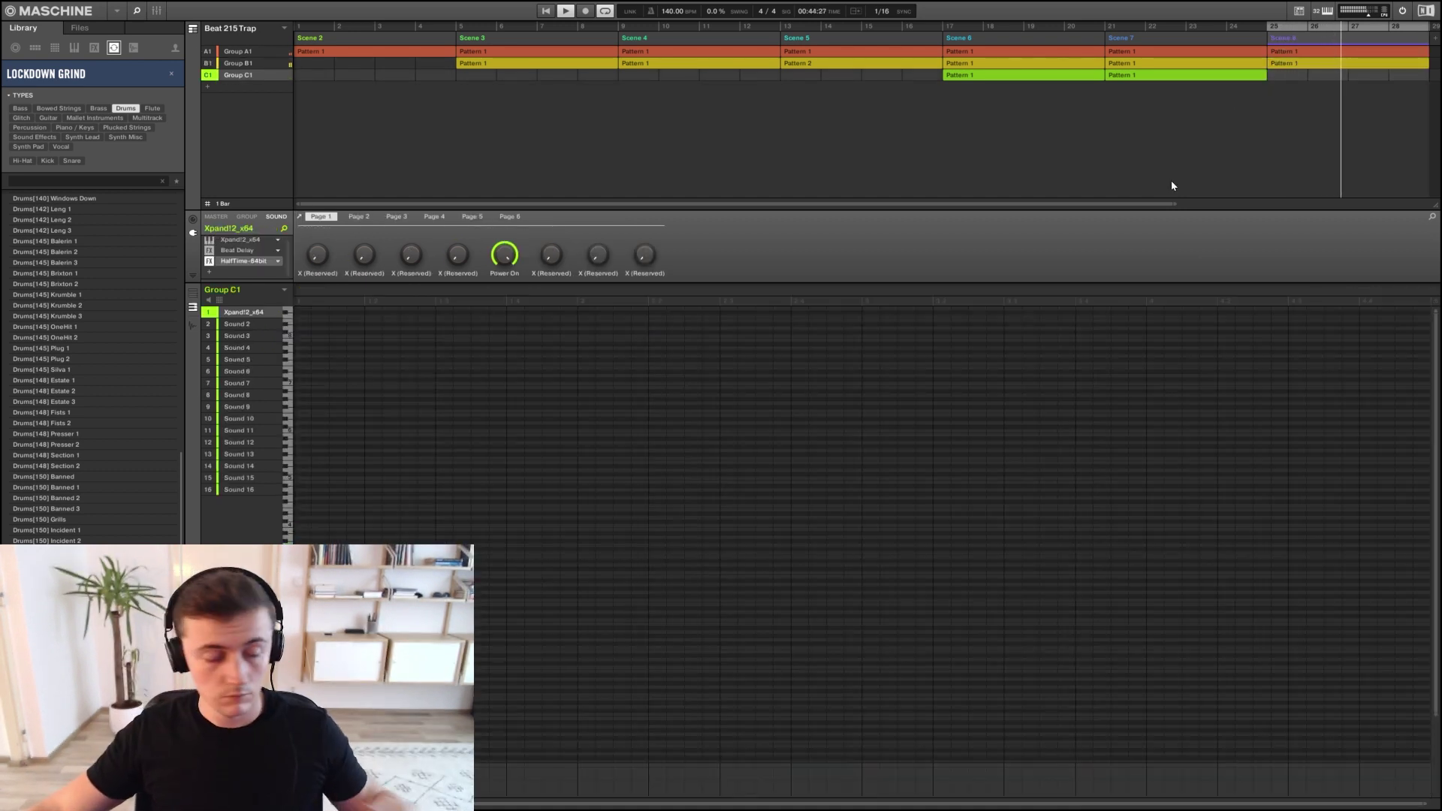
# Review the Sampler and Compressor on Group A1's Tokyo loop in the mixer, and return to the arrangement
pyautogui.click(880, 38)
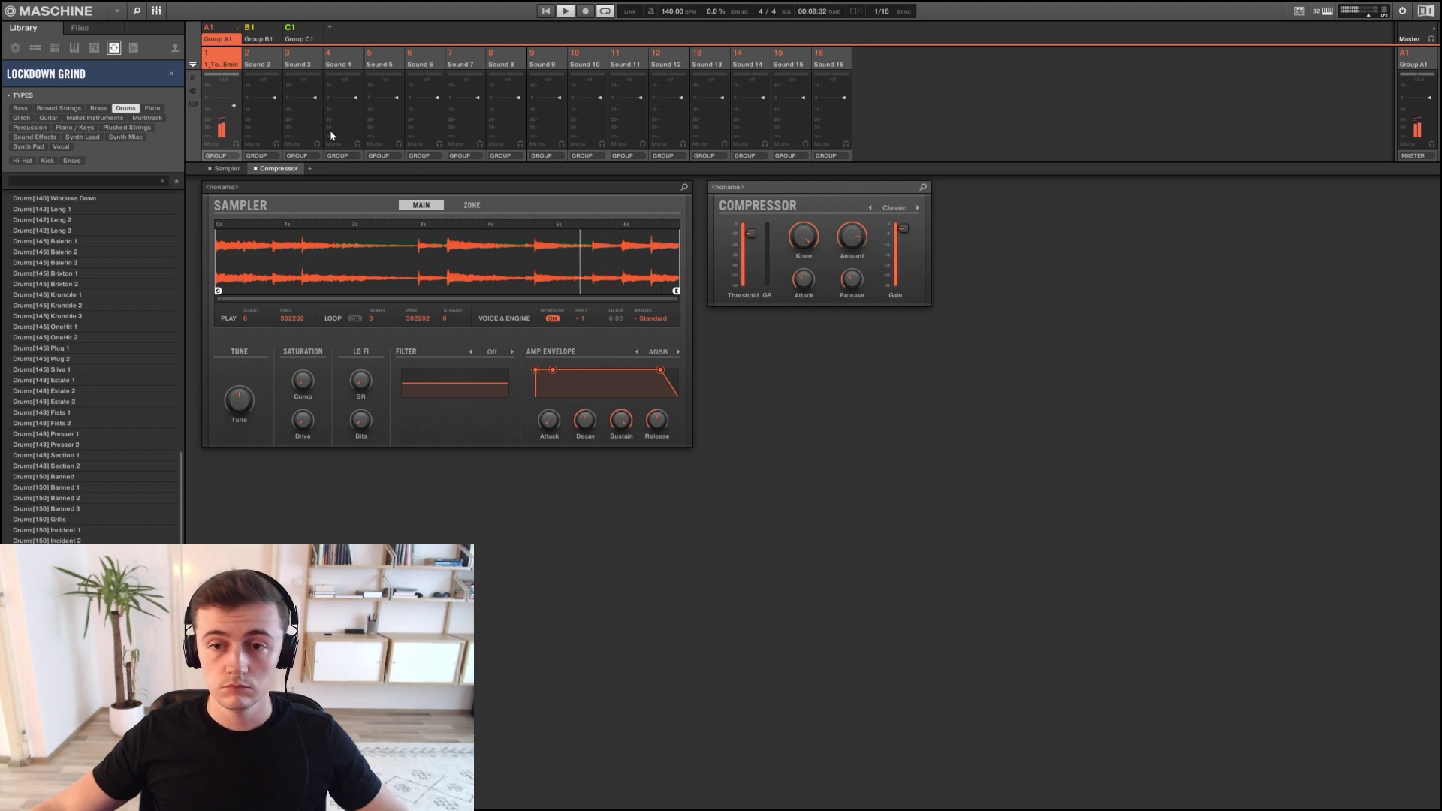
pyautogui.click(157, 11)
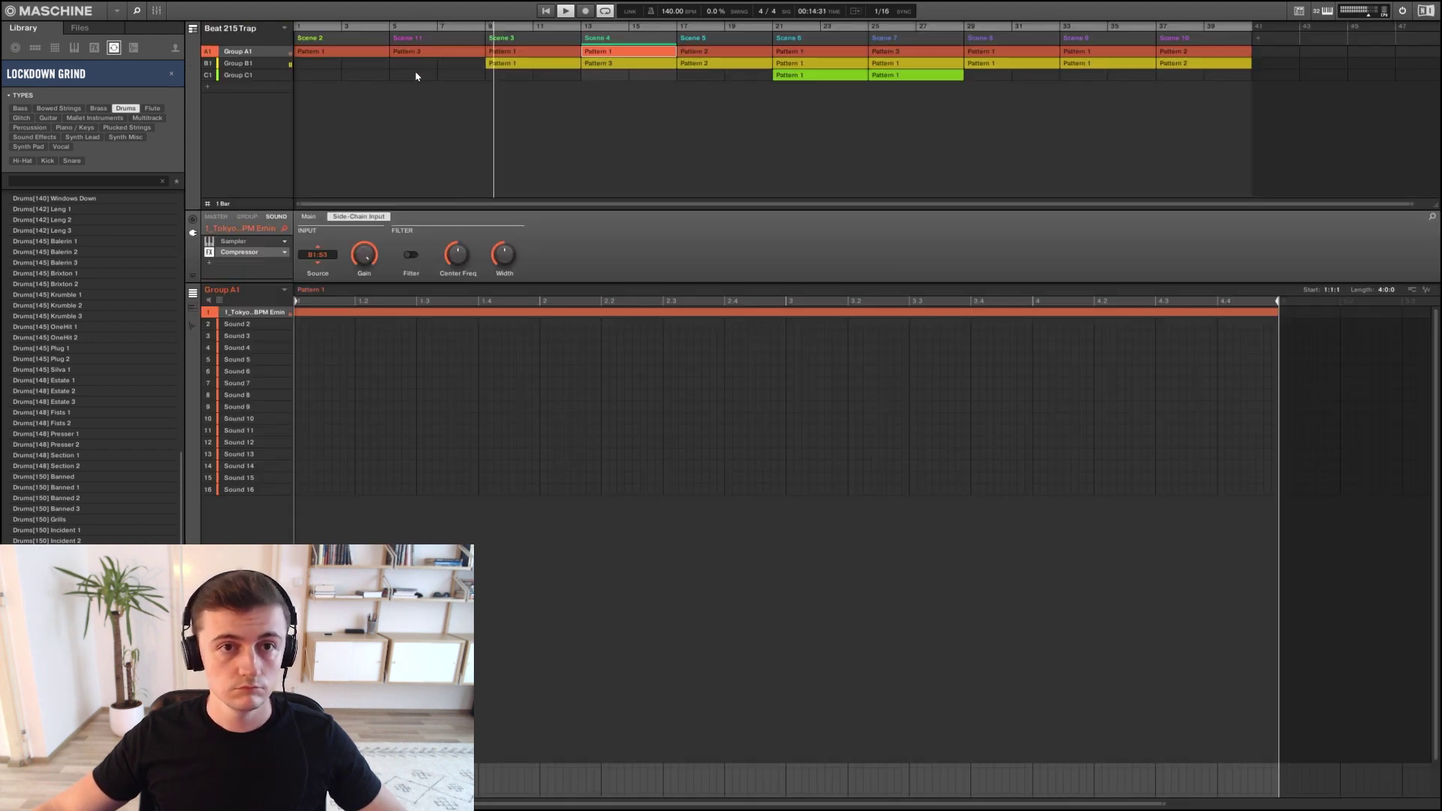
# Open the Sampler of Group B1's Kick Pagan 1 in the mixer and switch its amp envelope to the next type
pyautogui.click(235, 64)
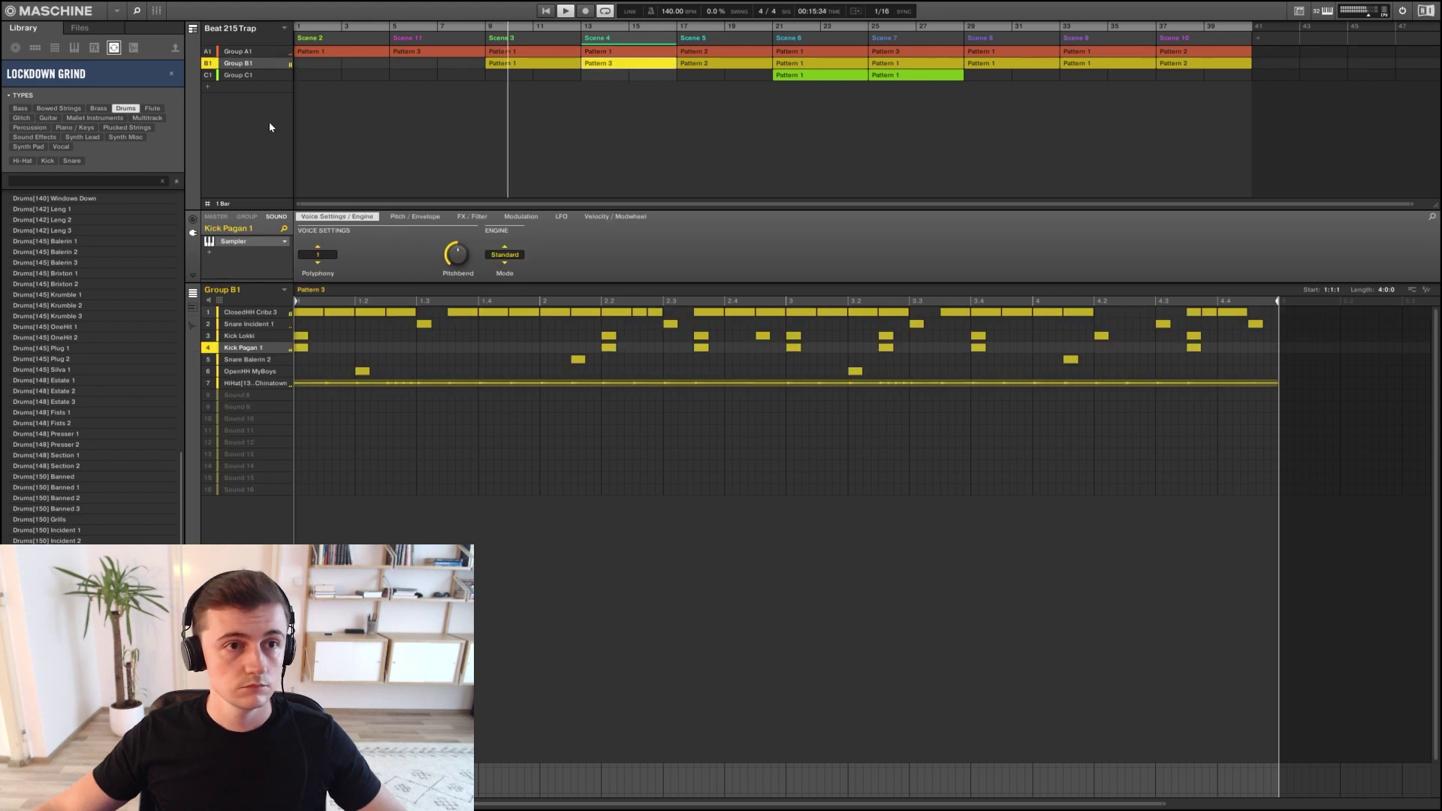
pyautogui.click(249, 350)
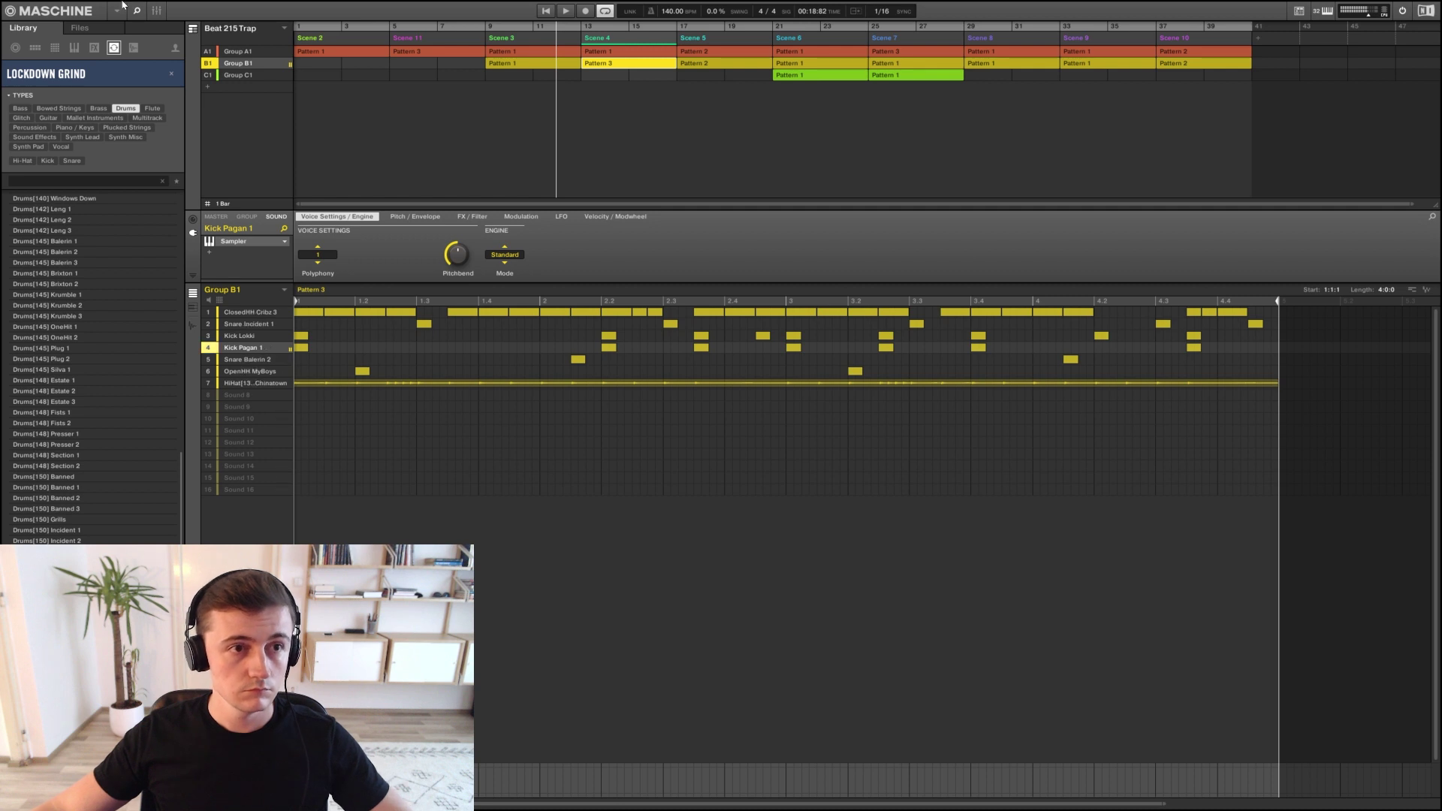
pyautogui.click(158, 10)
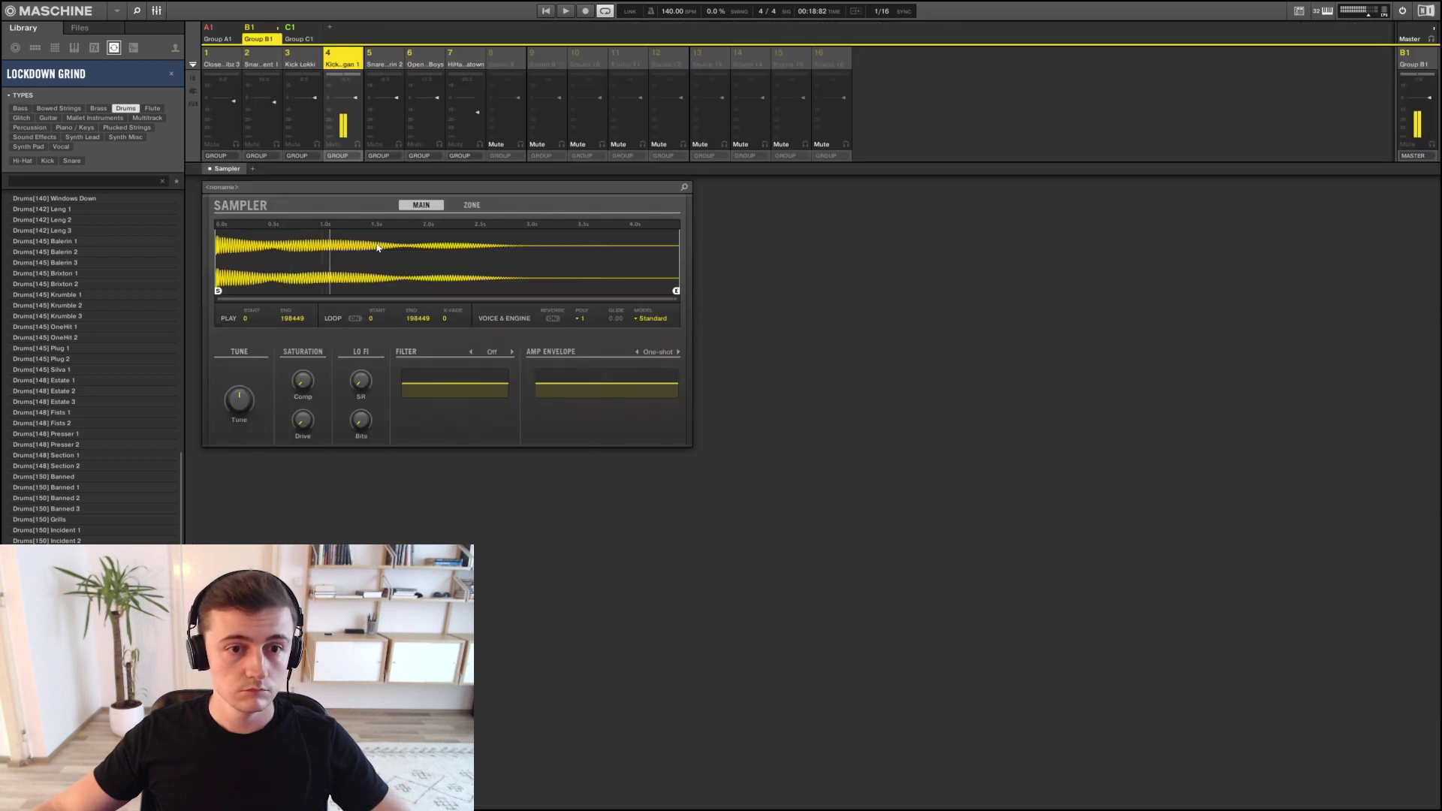
pyautogui.click(679, 353)
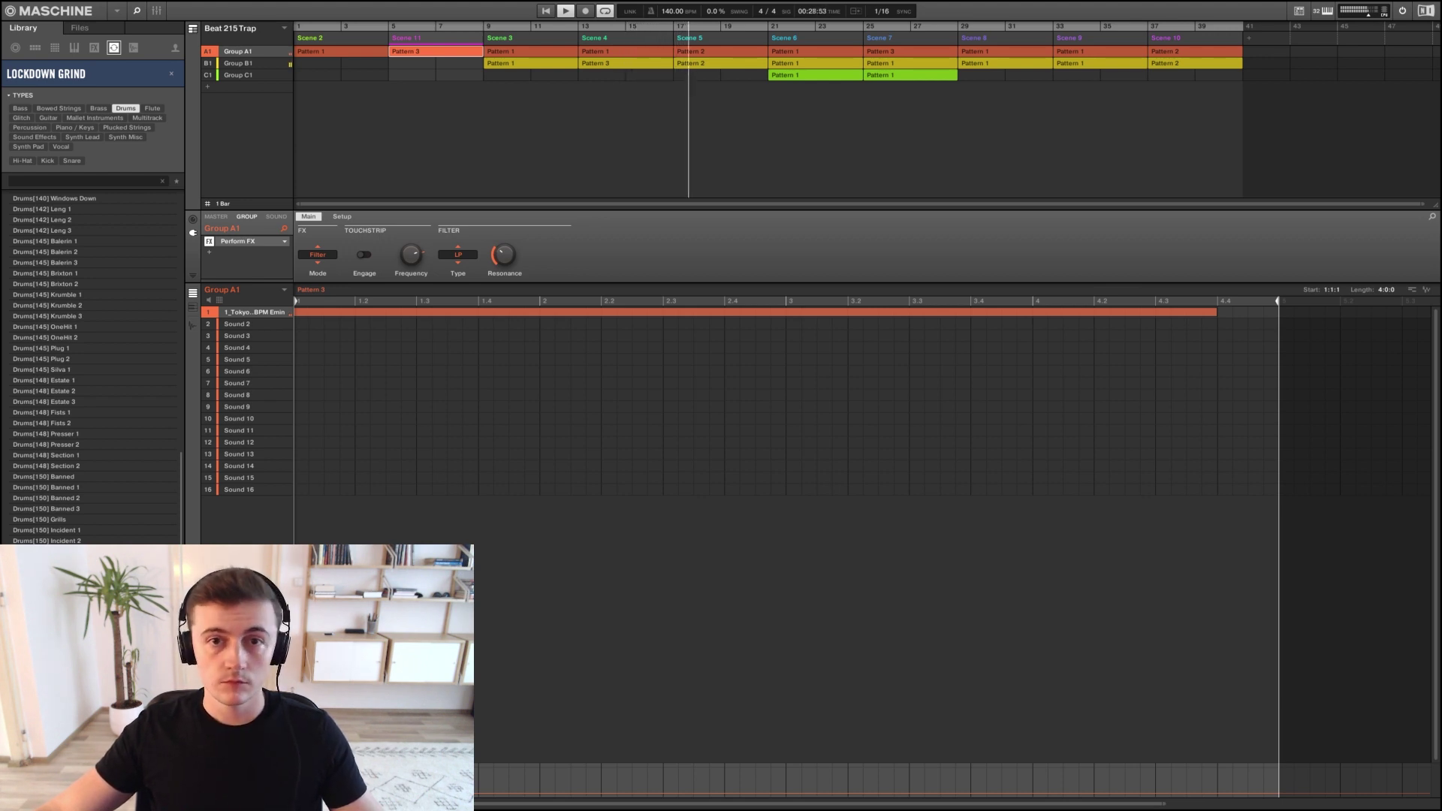
# Show Group B1's Pattern 3 from Scene 4 in the pattern editor
pyautogui.click(652, 66)
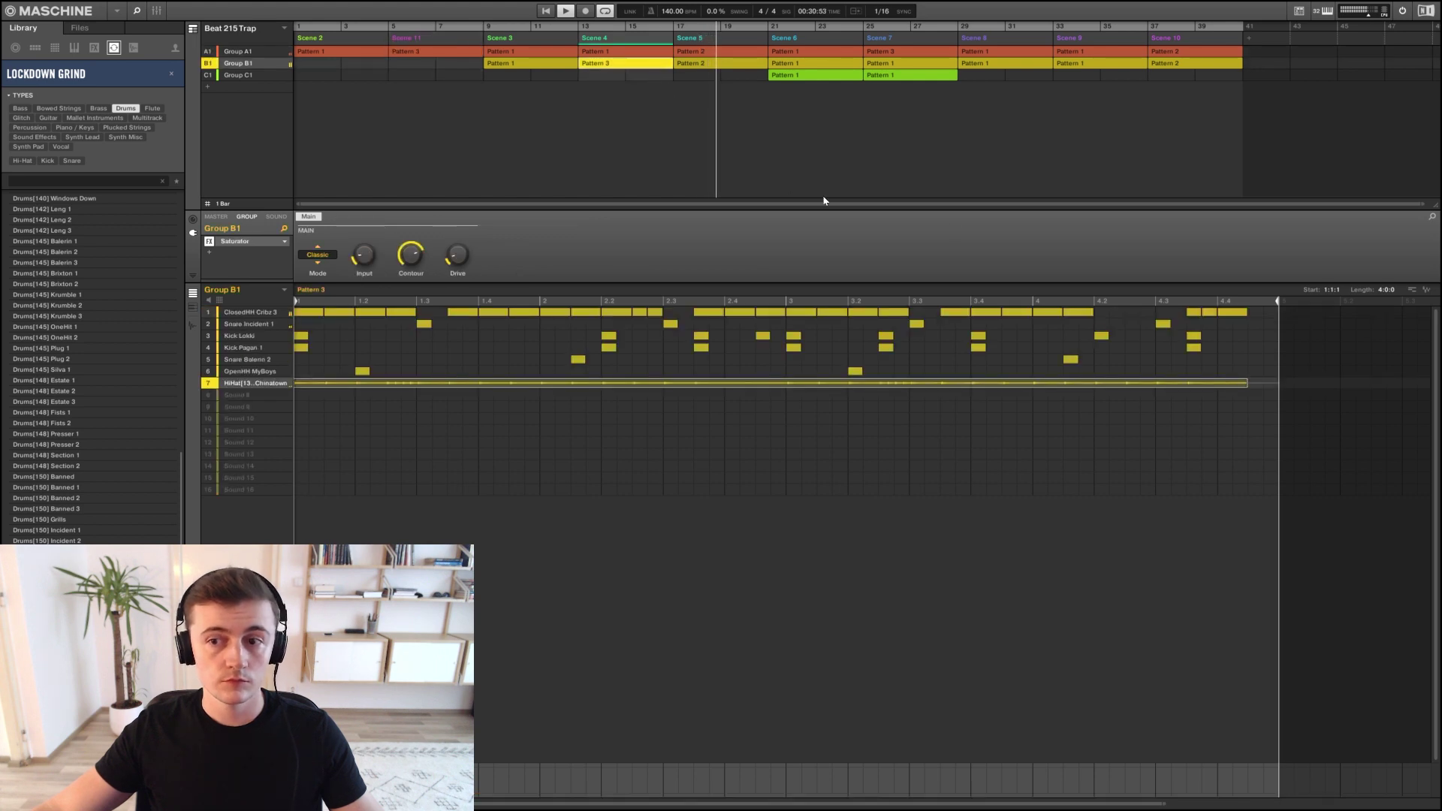